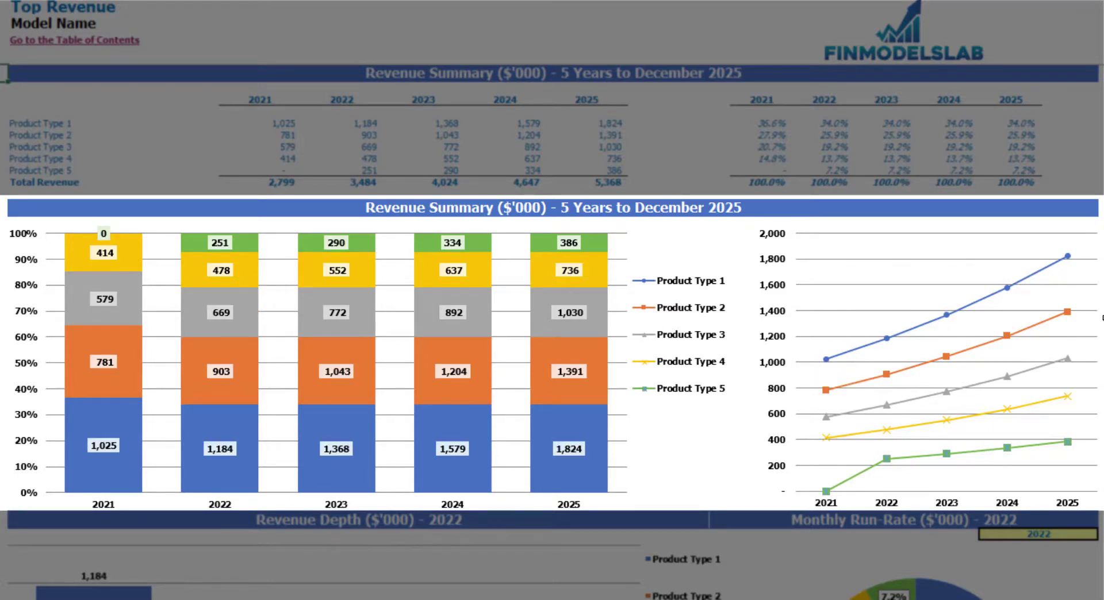
Step: Switch the year for the Revenue Depth and Monthly Run-Rate charts to 2023 and after that to 2024
scroll(543, 371, "down", 10)
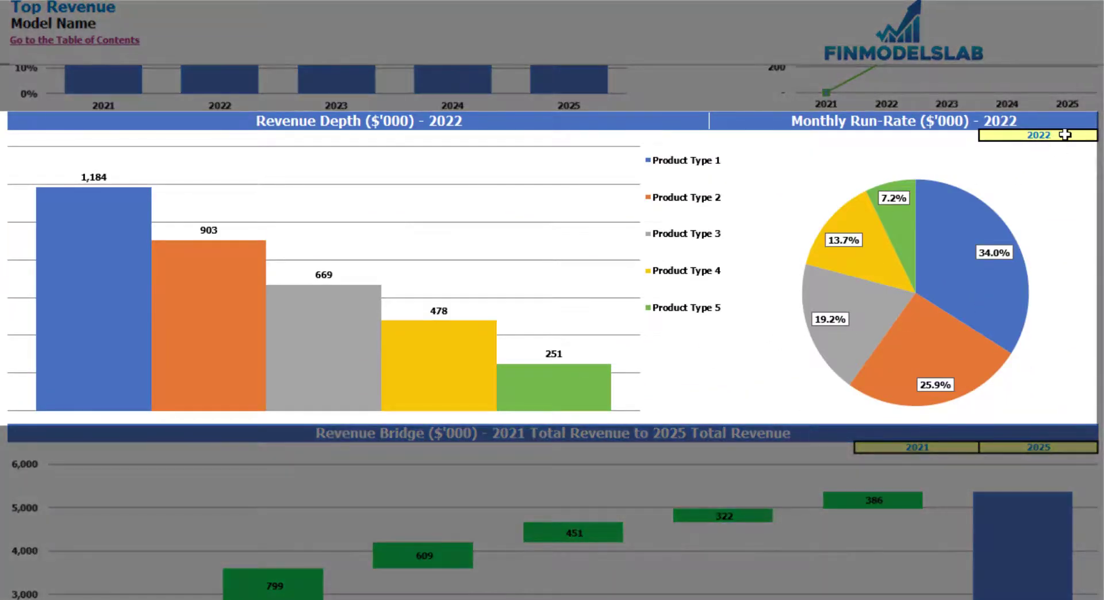
left_click(1064, 135)
left_click(1099, 138)
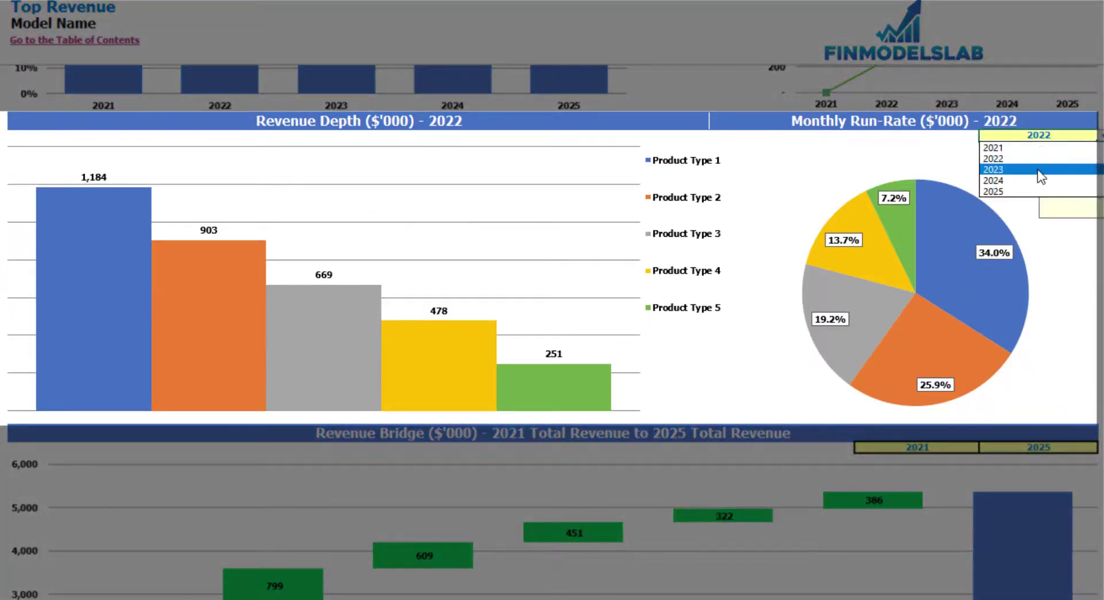
left_click(1058, 172)
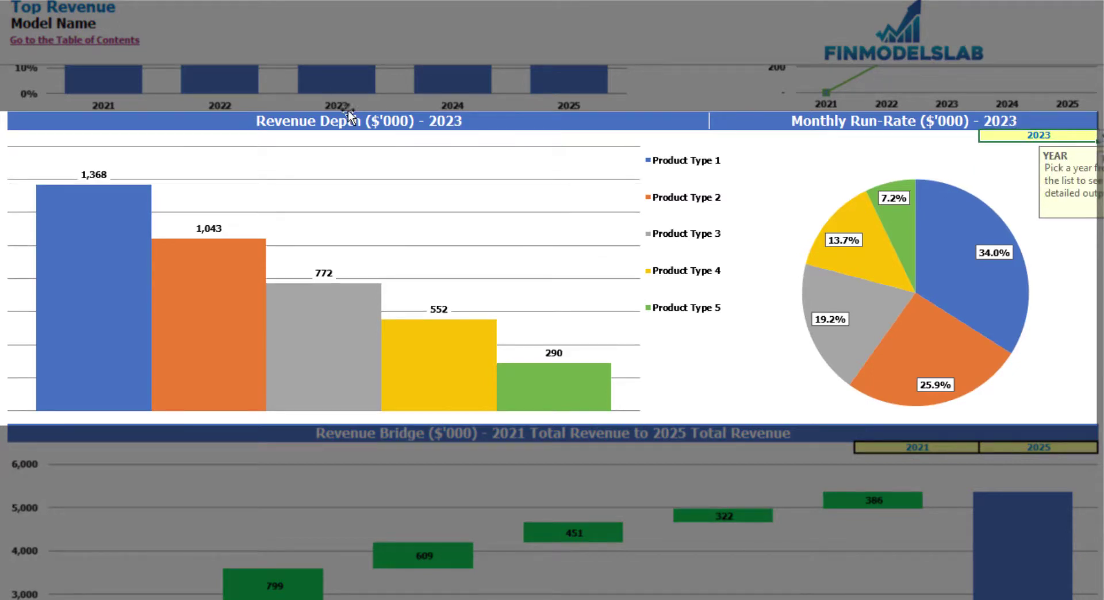
left_click(1100, 138)
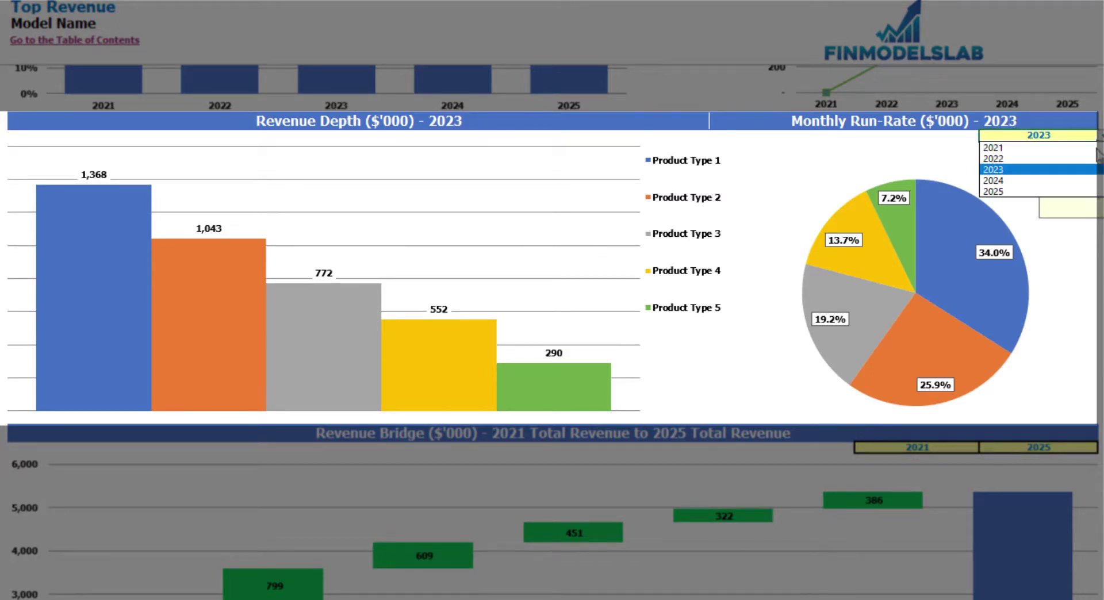
left_click(1058, 180)
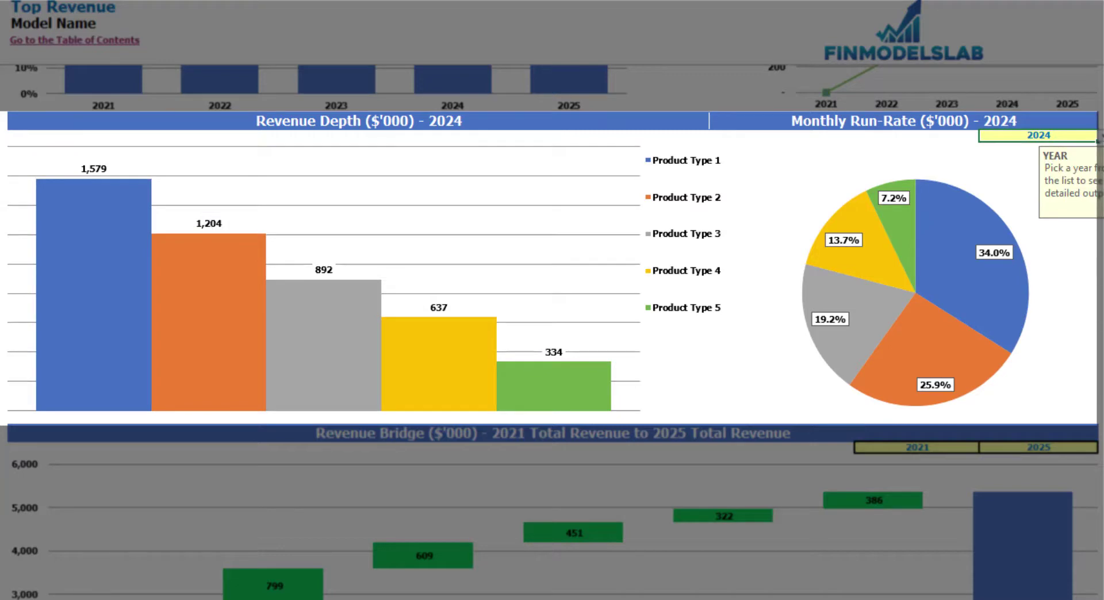
Step: Set the Revenue Bridge chart's first year to 2022 and pick a different last year from its list
scroll(552, 332, "down", 5)
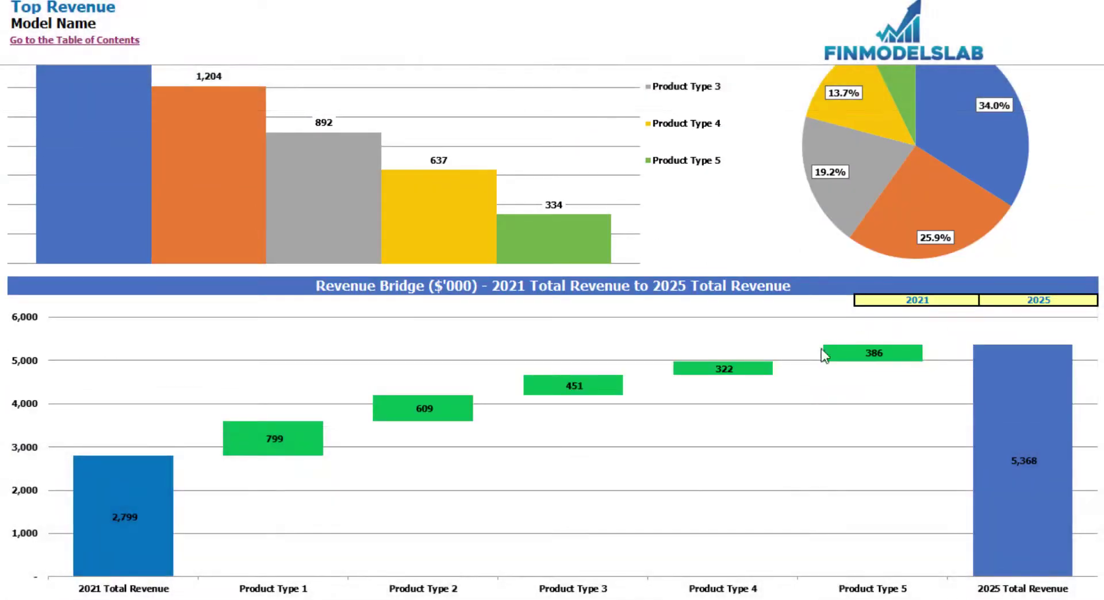
left_click(952, 299)
left_click(984, 300)
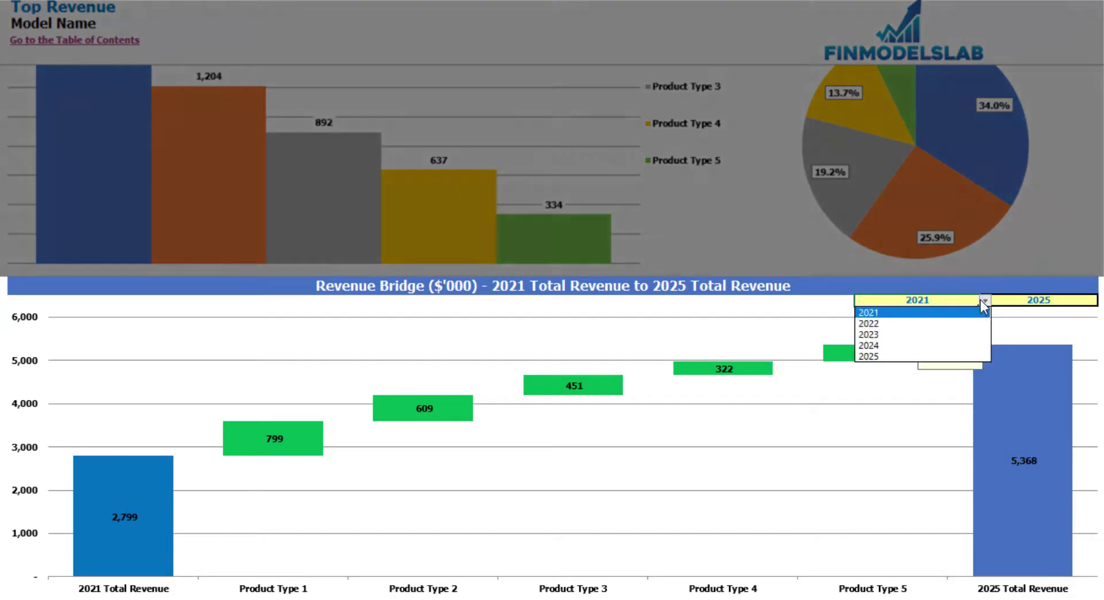
left_click(955, 323)
left_click(1066, 300)
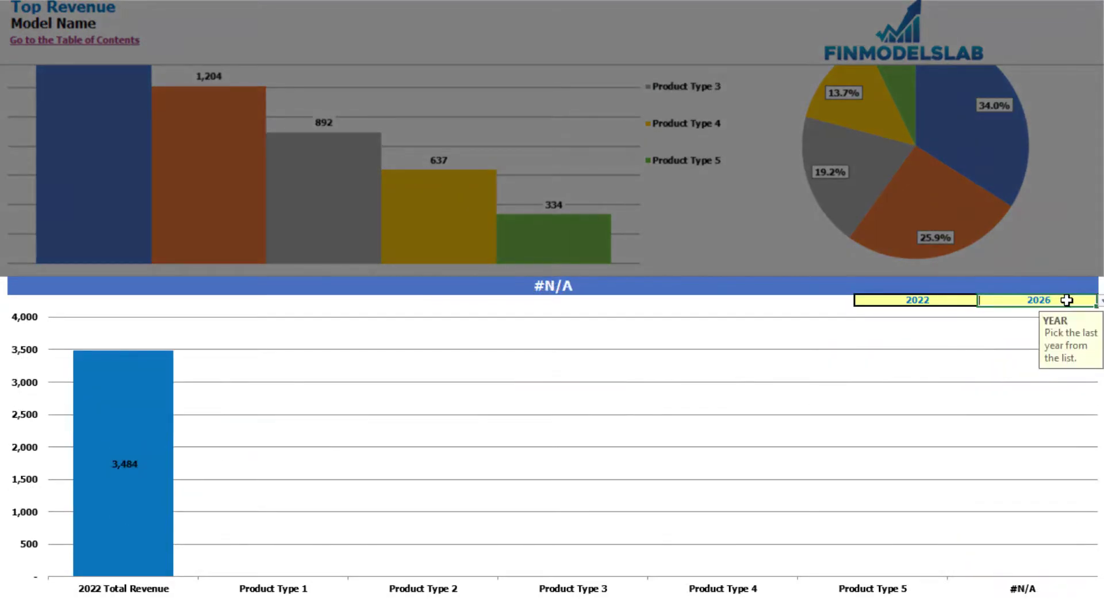
left_click(1101, 301)
left_click(1061, 345)
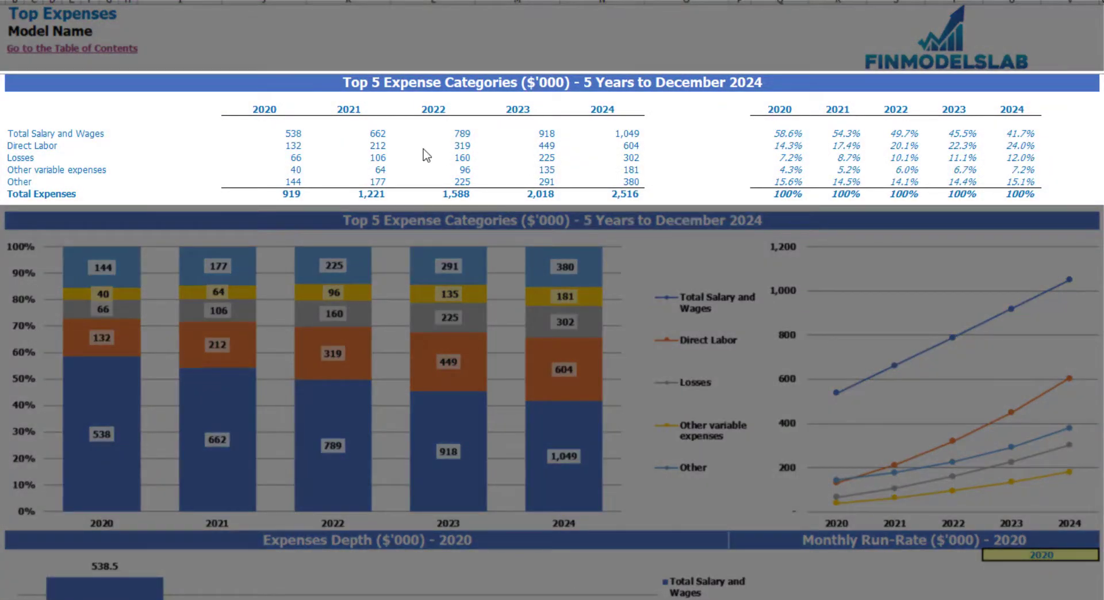
Step: Examine the category names, yearly amounts, total expenses and percentage shares in the Top 5 Expense Categories table
left_click_drag(15, 136, 10, 179)
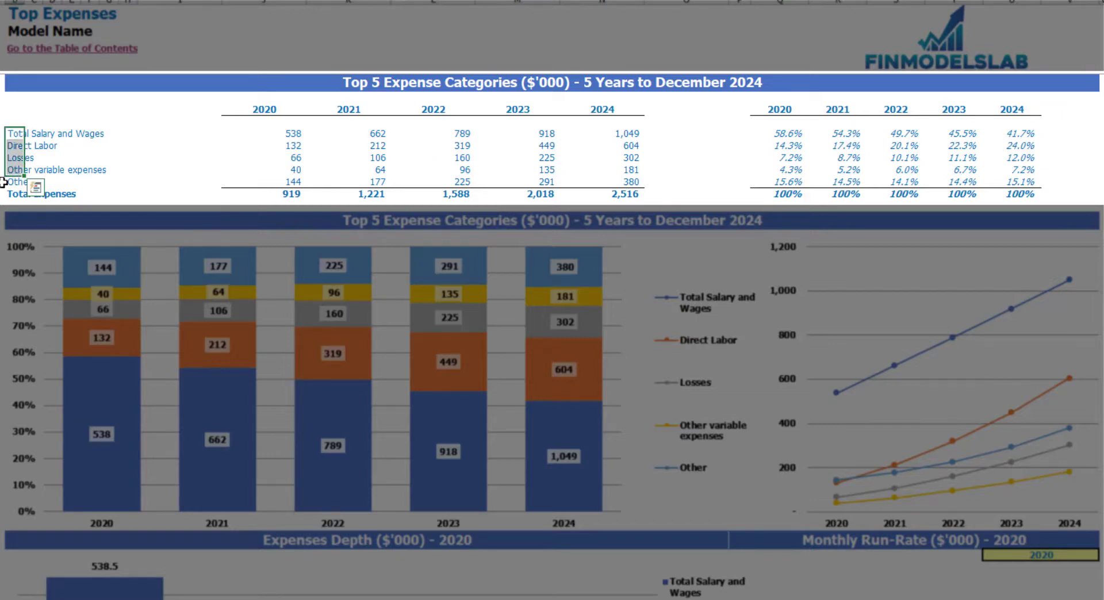
left_click(8, 181)
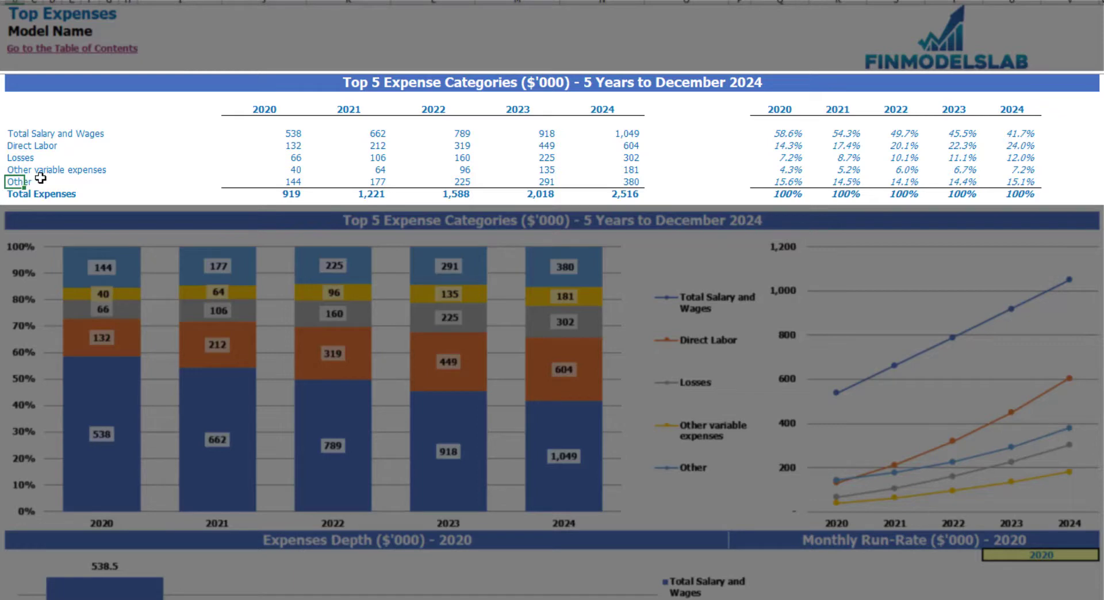
left_click_drag(263, 112, 585, 190)
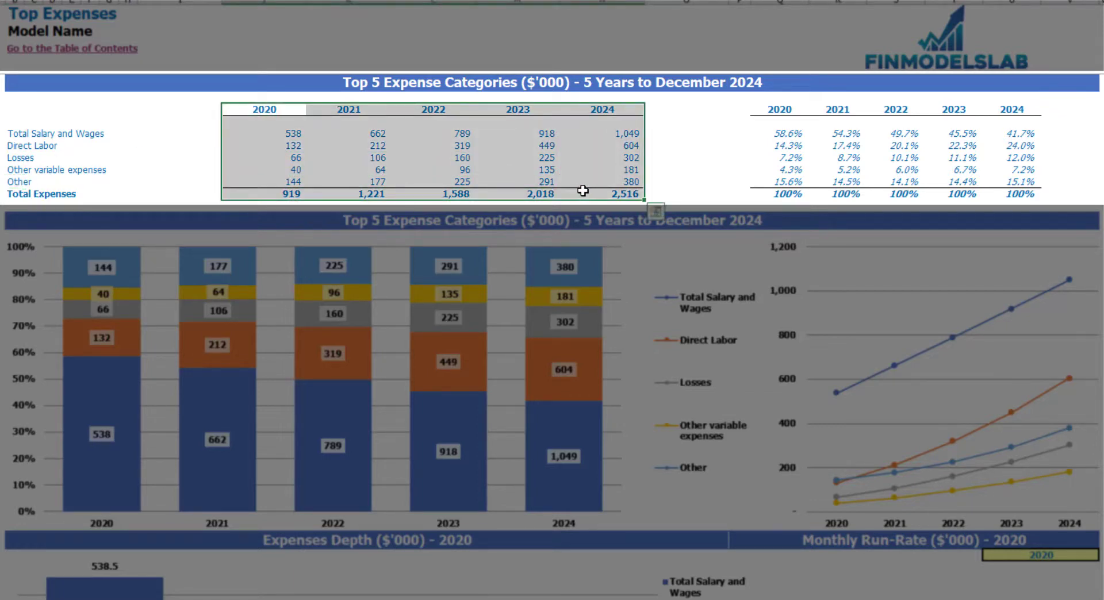
left_click_drag(286, 193, 601, 194)
left_click_drag(782, 111, 1021, 182)
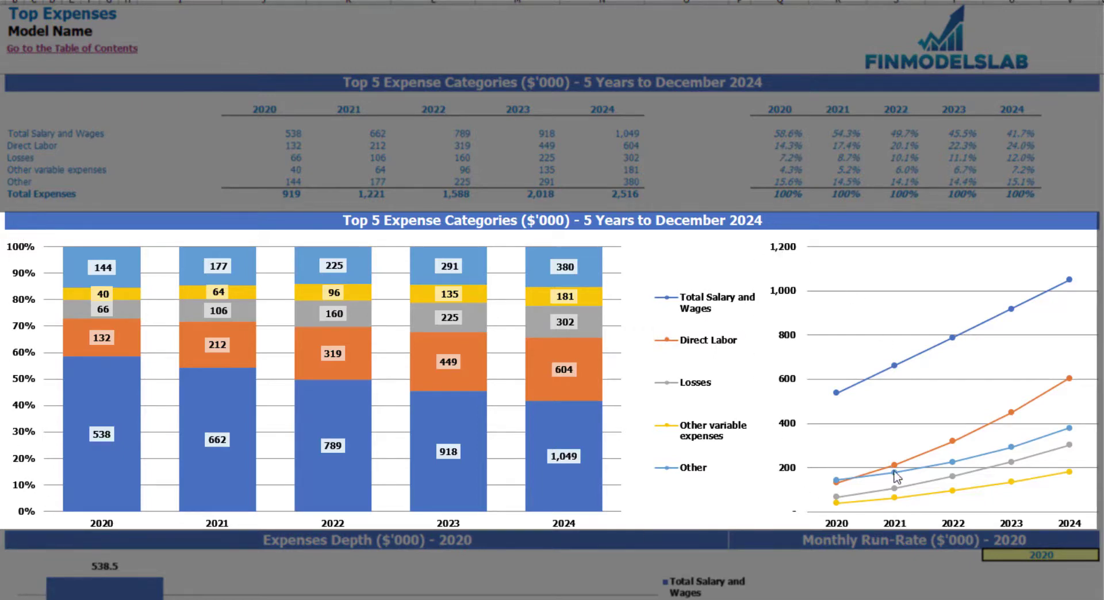
Step: Set the year for the Expenses Depth and Monthly Run-Rate charts to 2021
scroll(884, 249, "down", 10)
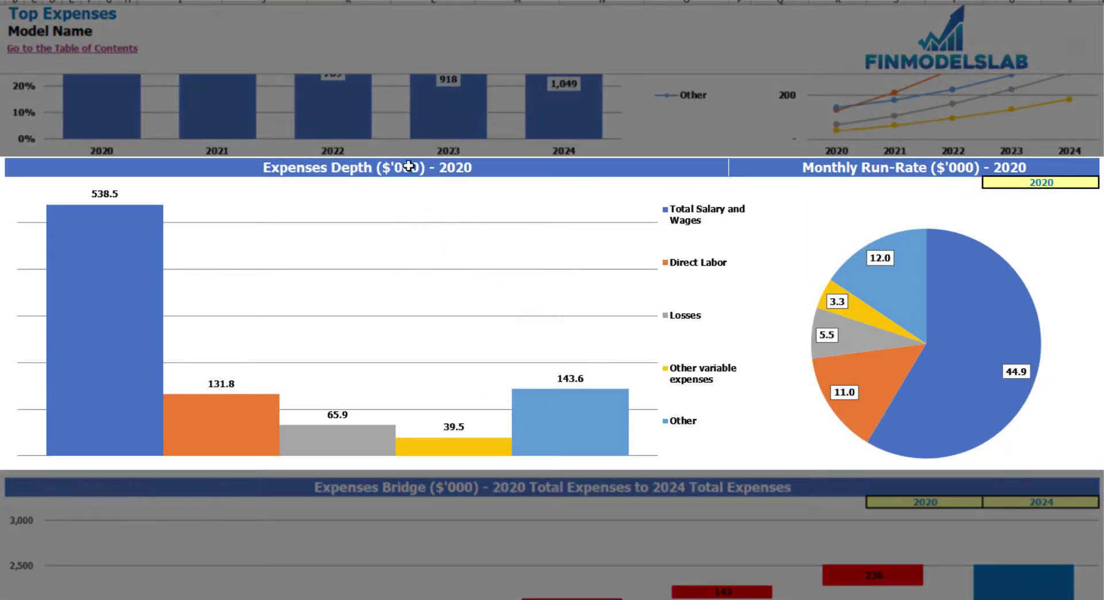
left_click(1083, 180)
left_click(1101, 182)
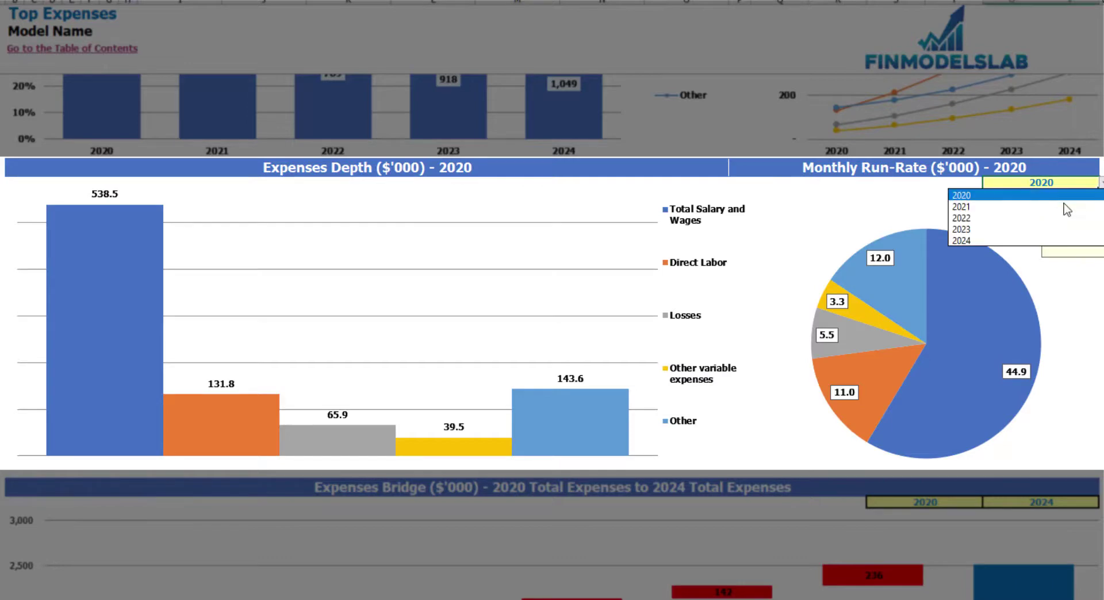
left_click(1001, 207)
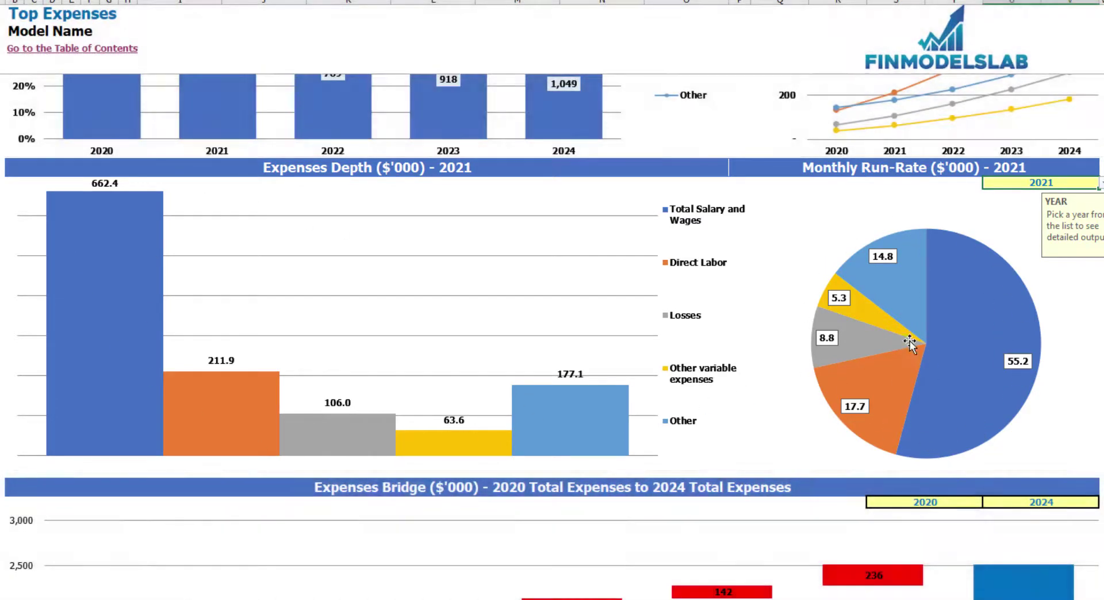
Step: View the available first-year and last-year choices for the Expenses Bridge chart without changing either year
mouse_move(907, 345)
scroll(908, 345, "down", 5)
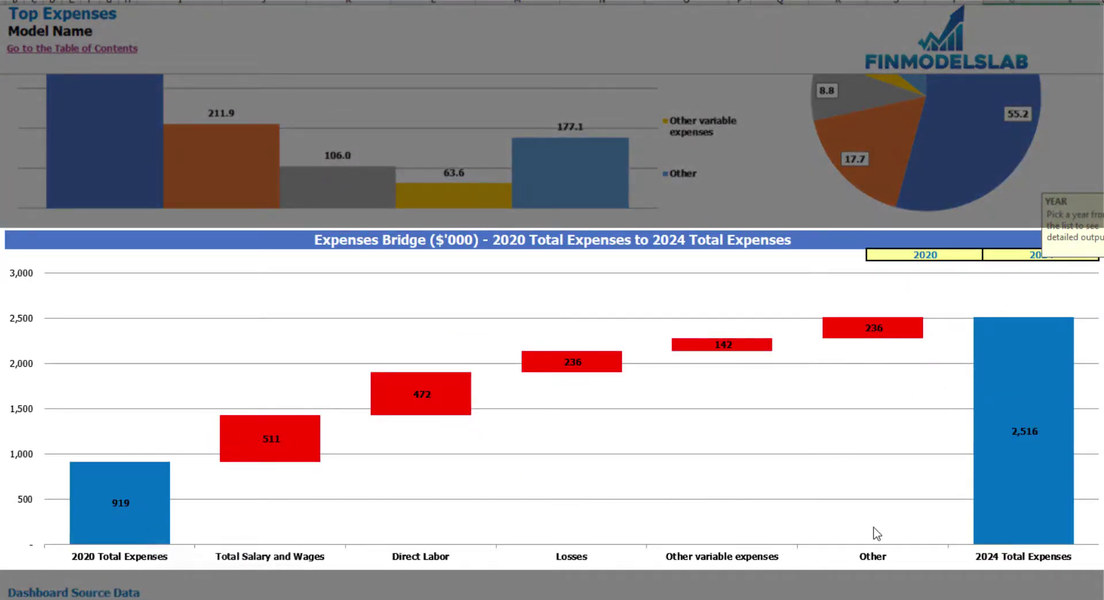
left_click(970, 255)
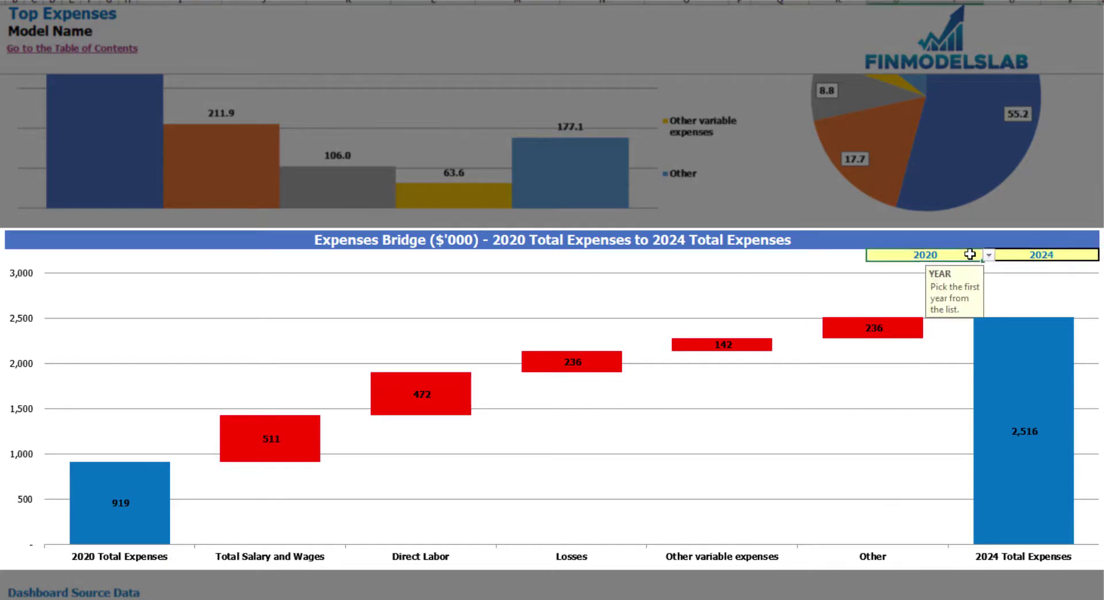
left_click(1070, 251)
left_click(970, 253)
left_click(988, 254)
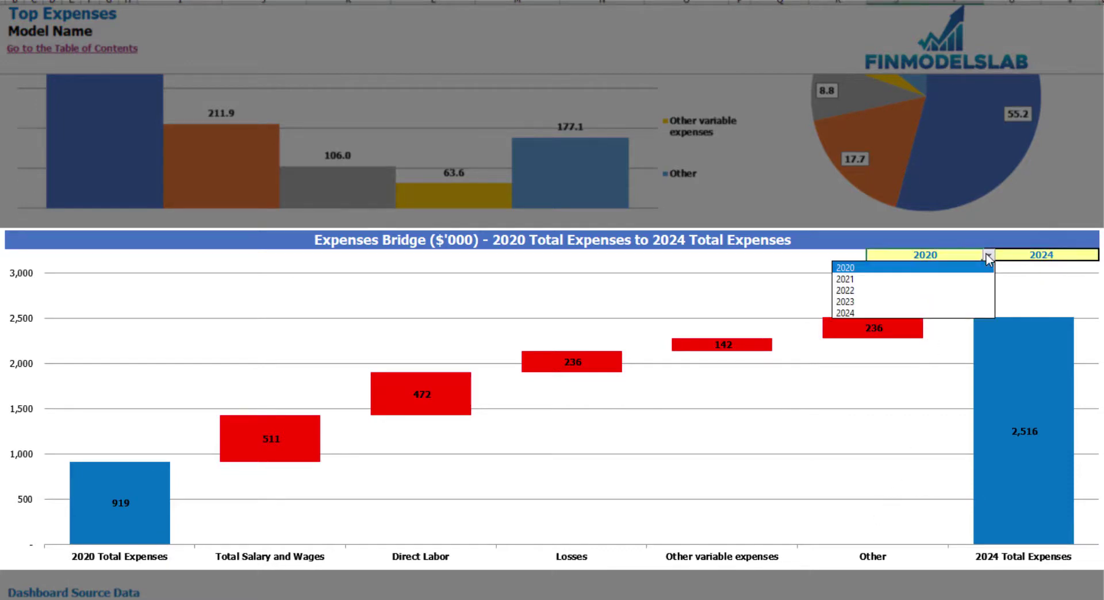
key("Escape")
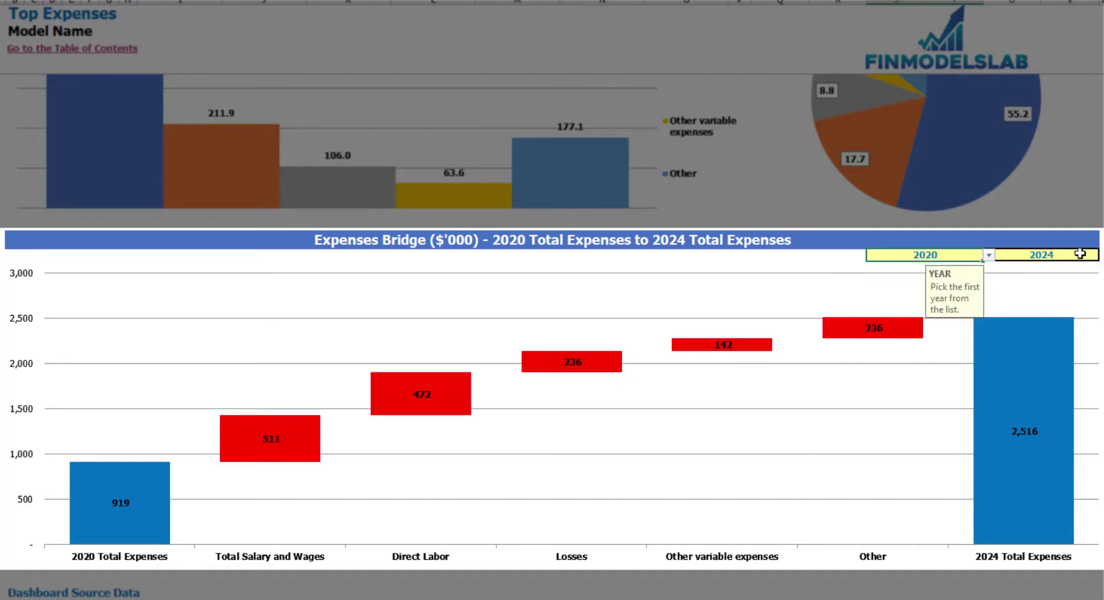
left_click(1092, 253)
left_click(1102, 255)
key("Escape")
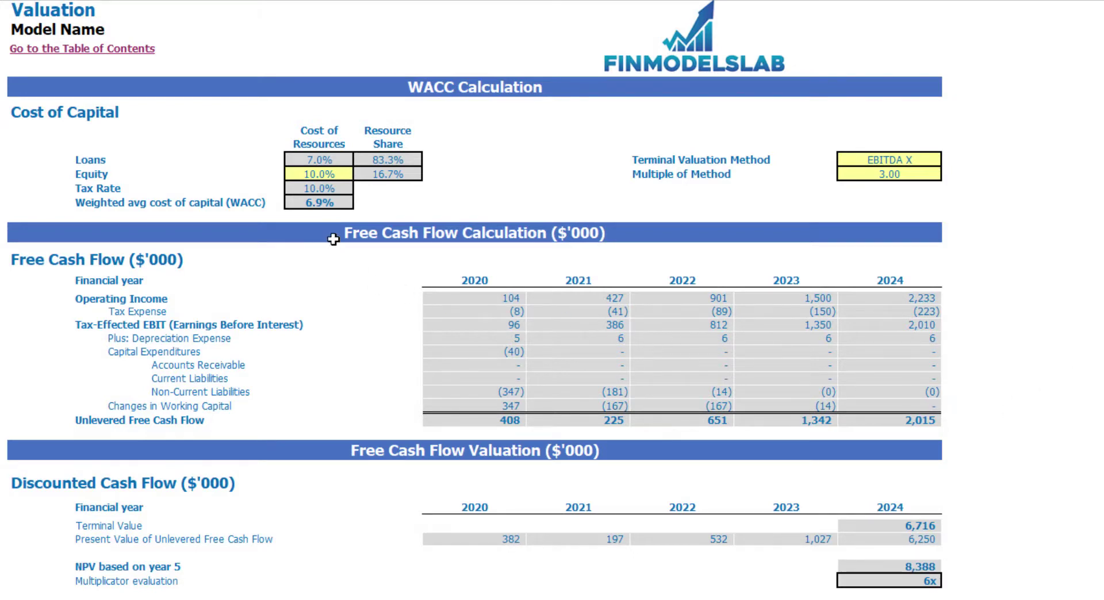
Step: Examine the equity and loan costs, the resource shares and the weighted average cost of capital on the Valuation sheet
left_click(311, 174)
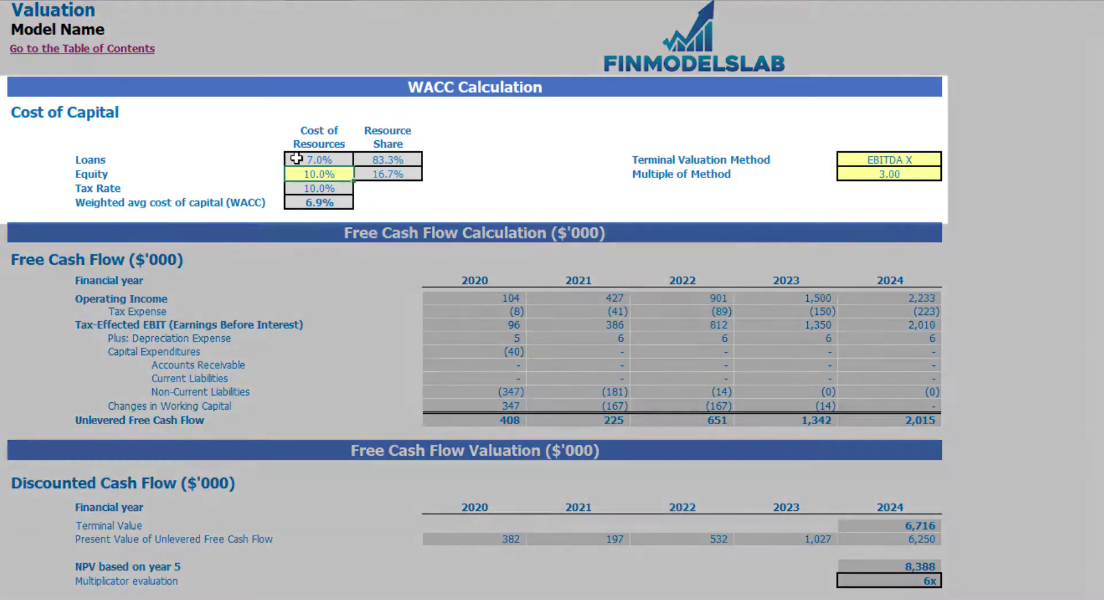
left_click(296, 158)
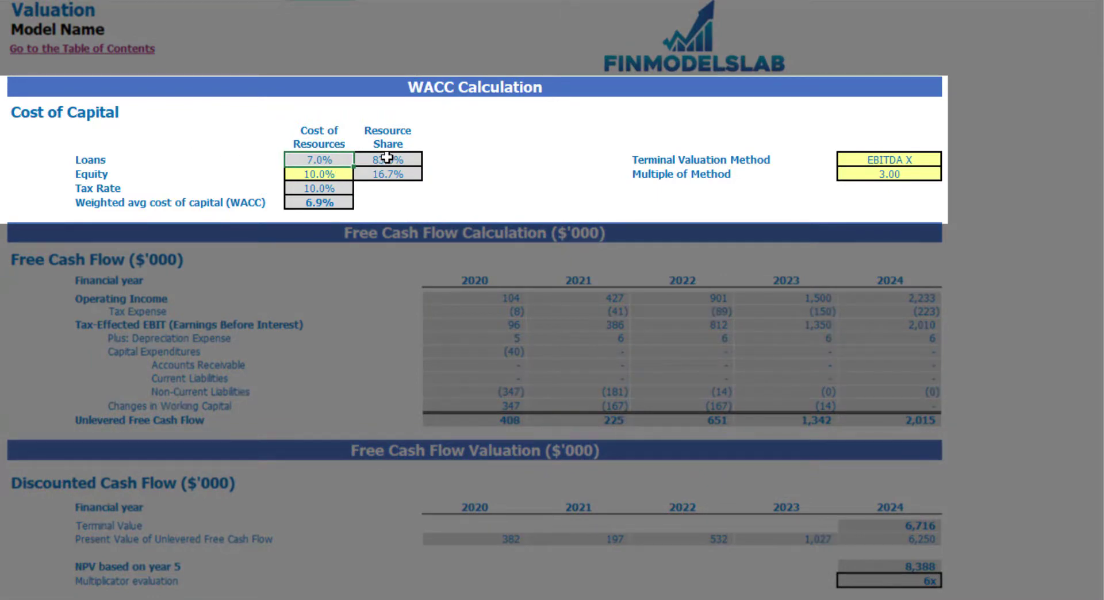
left_click_drag(387, 161, 386, 172)
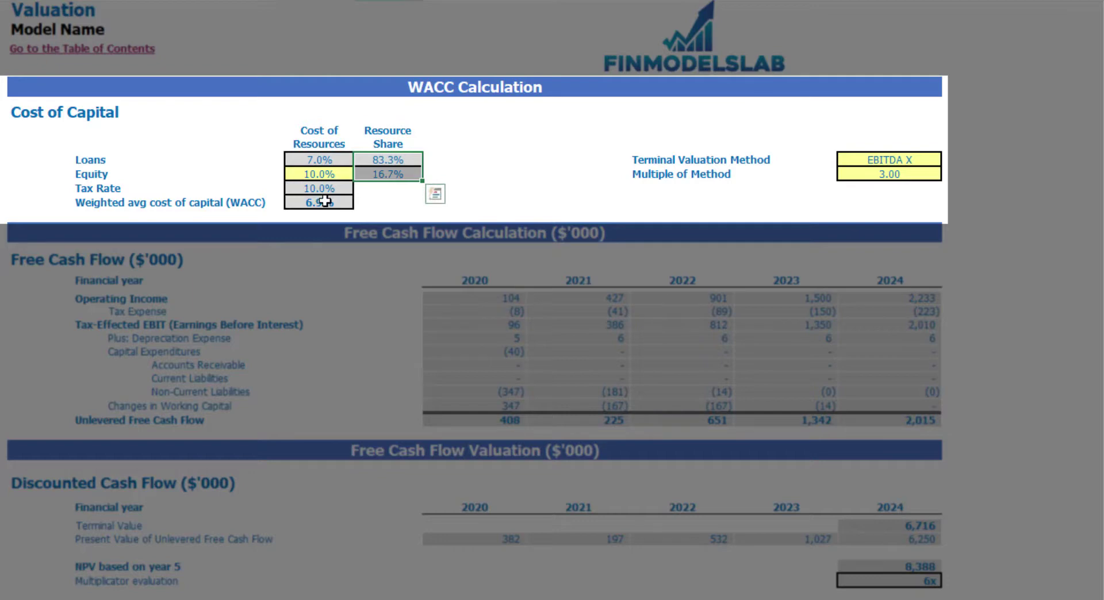
left_click(334, 205)
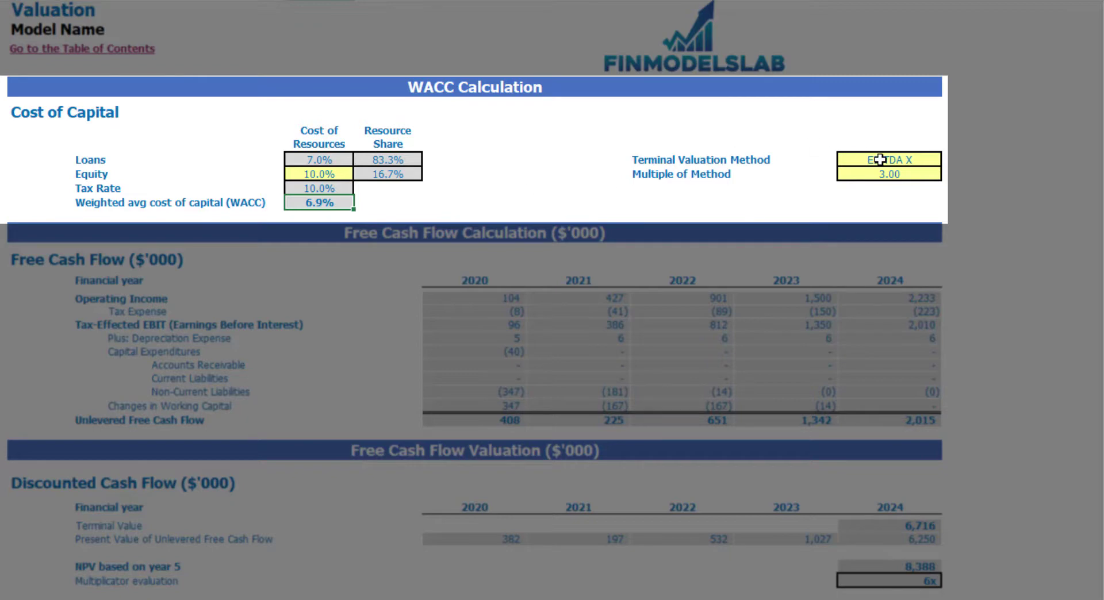
Step: Change the Terminal Valuation Method in the WACC Calculation section to Revenue X
left_click(907, 163)
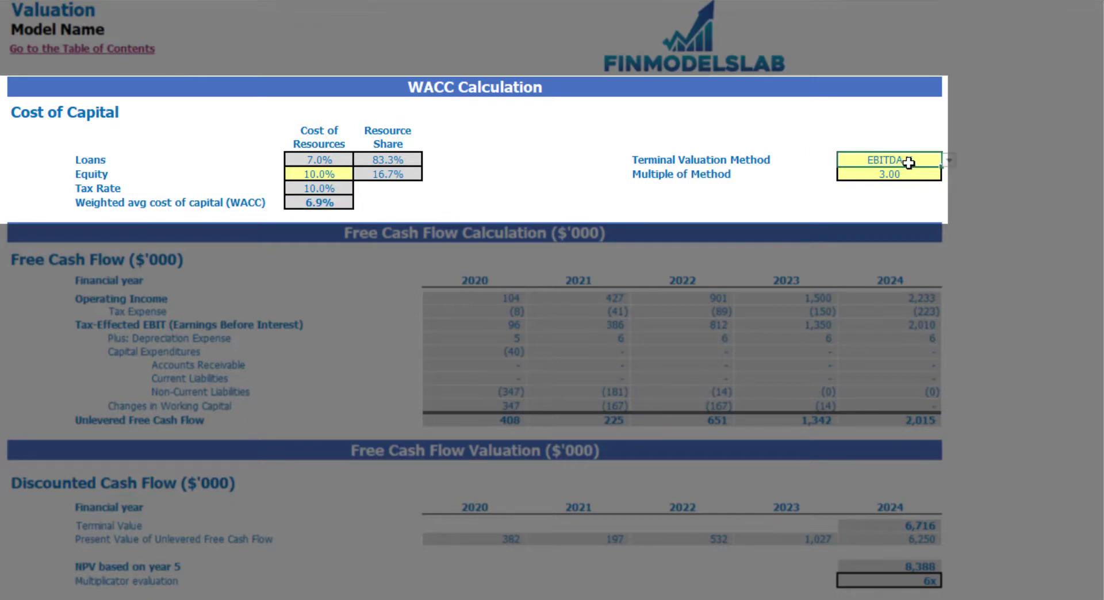
left_click(949, 161)
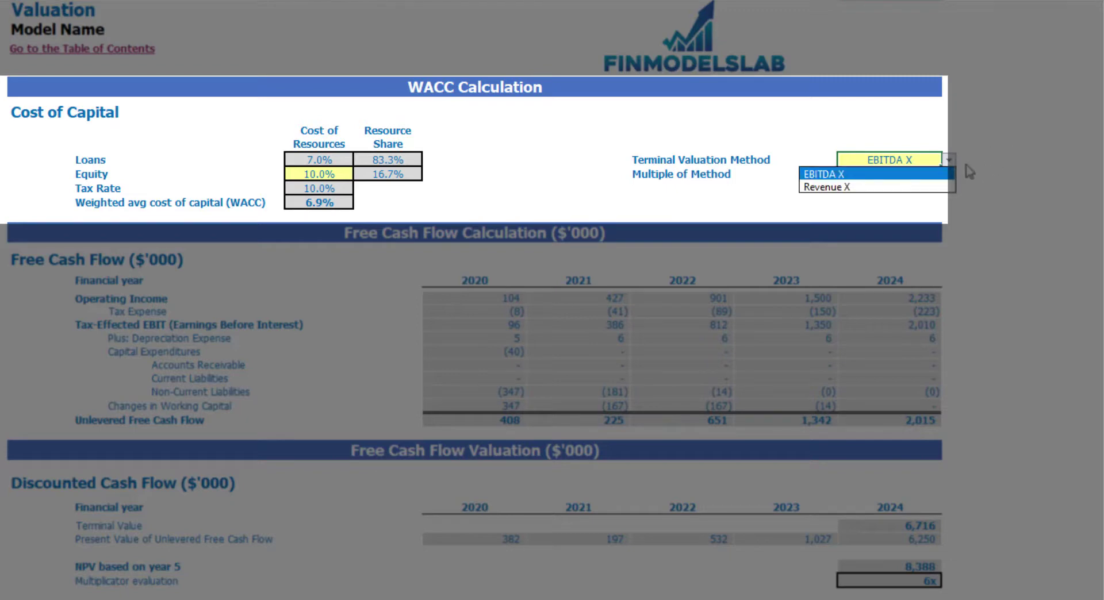
left_click(937, 187)
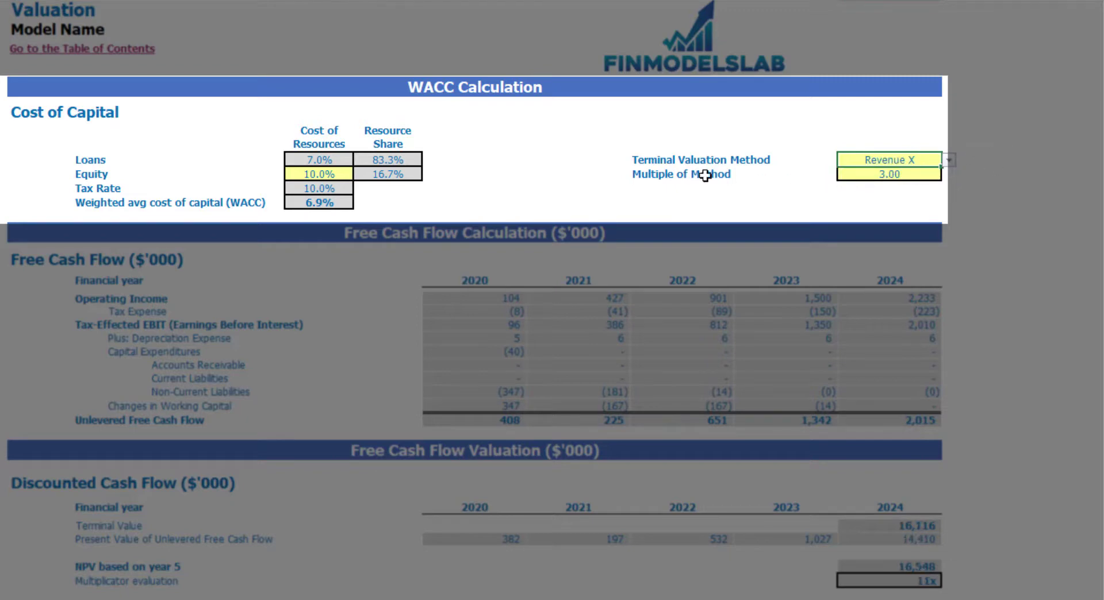
Step: Examine the method multiple, the 2024 terminal value, the unlevered free cash flow row and the multiplicator evaluation
left_click(875, 172)
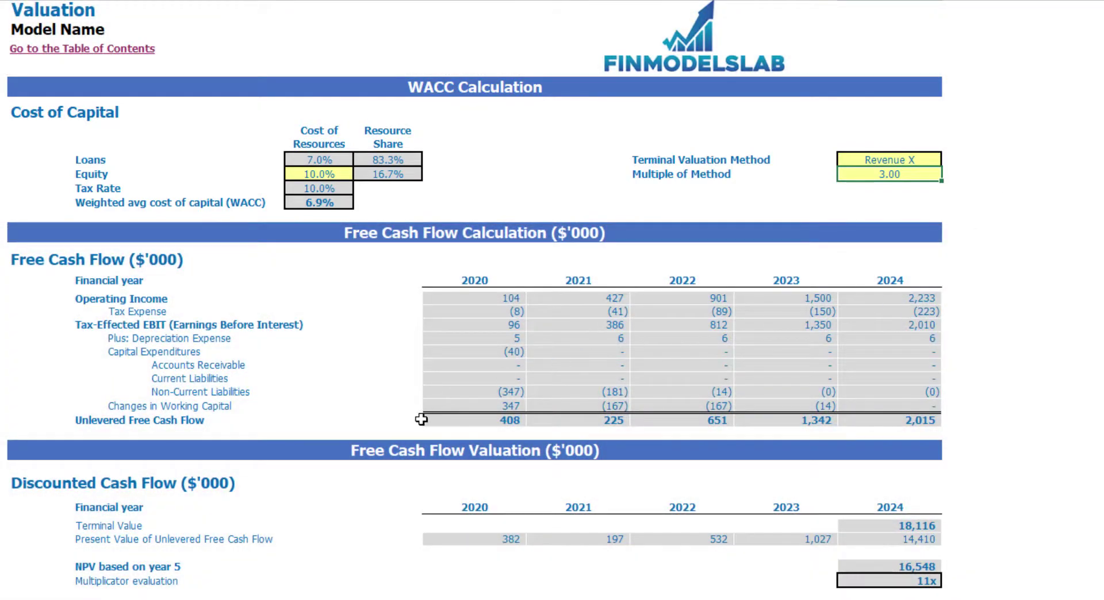
left_click(875, 527)
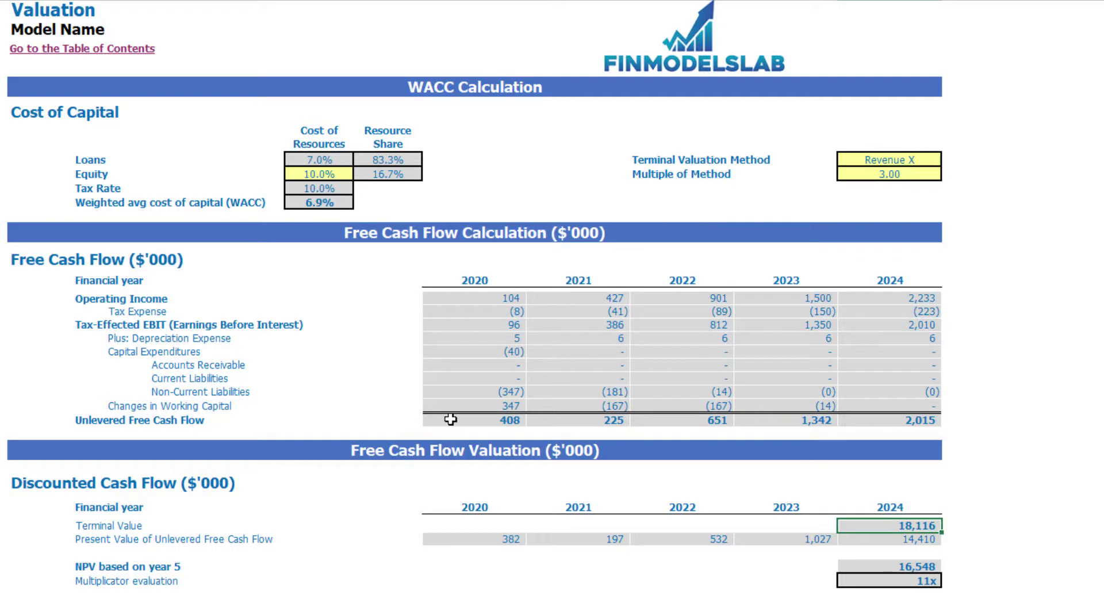
left_click_drag(451, 419, 866, 411)
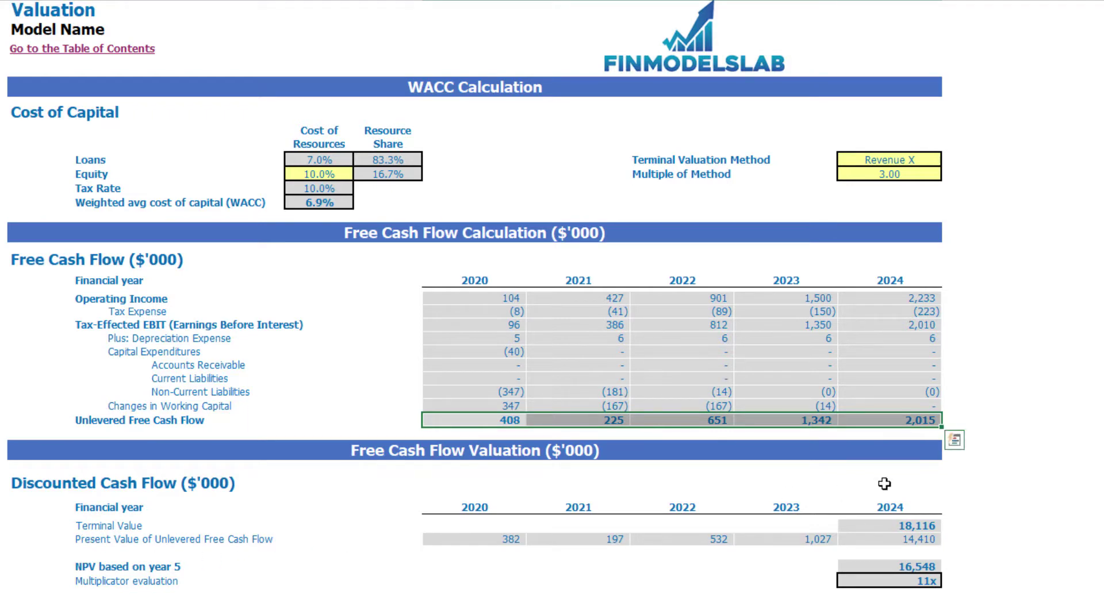
left_click(916, 583)
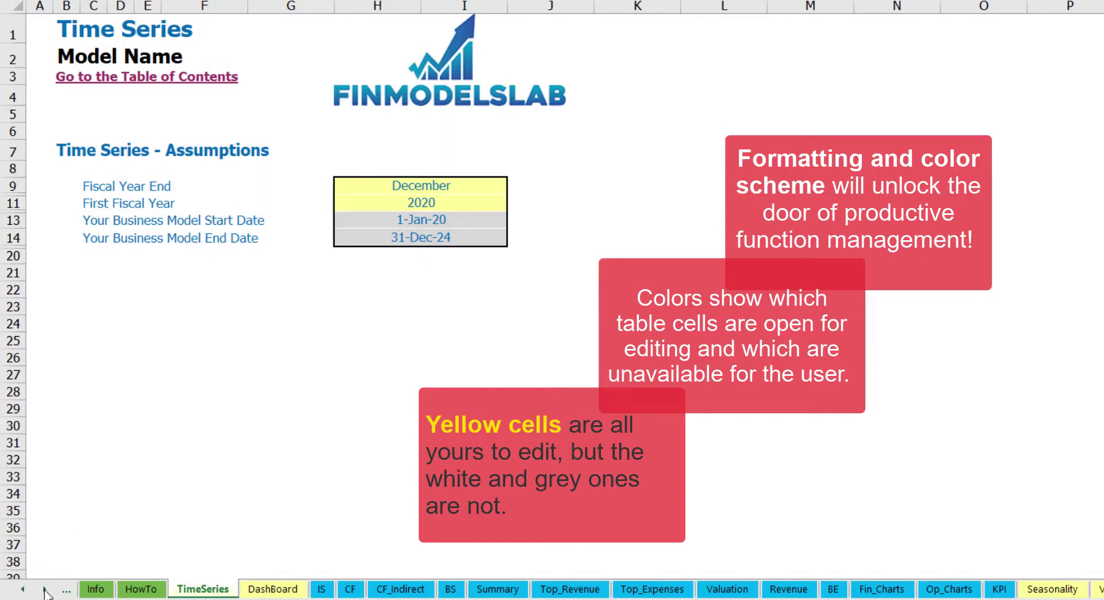
Step: Browse through the workbook's sheet list up to the grey calculation sheets and back toward the blue report sheets
mouse_move(45, 589)
left_mouse_down()
mouse_move(24, 592)
mouse_move(31, 598)
left_mouse_up()
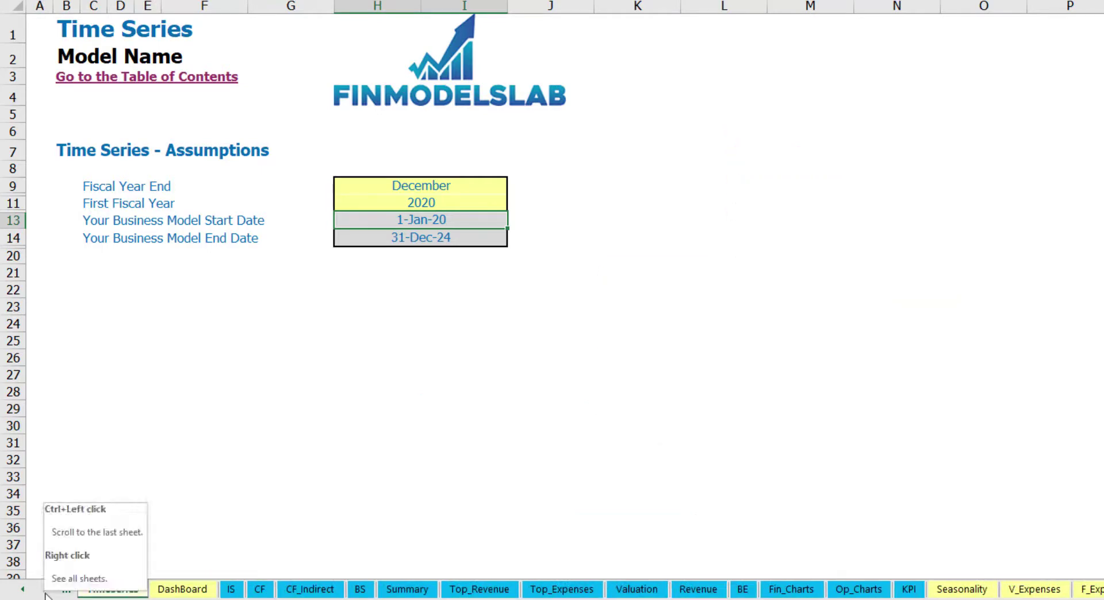
left_click_drag(45, 591, 45, 591)
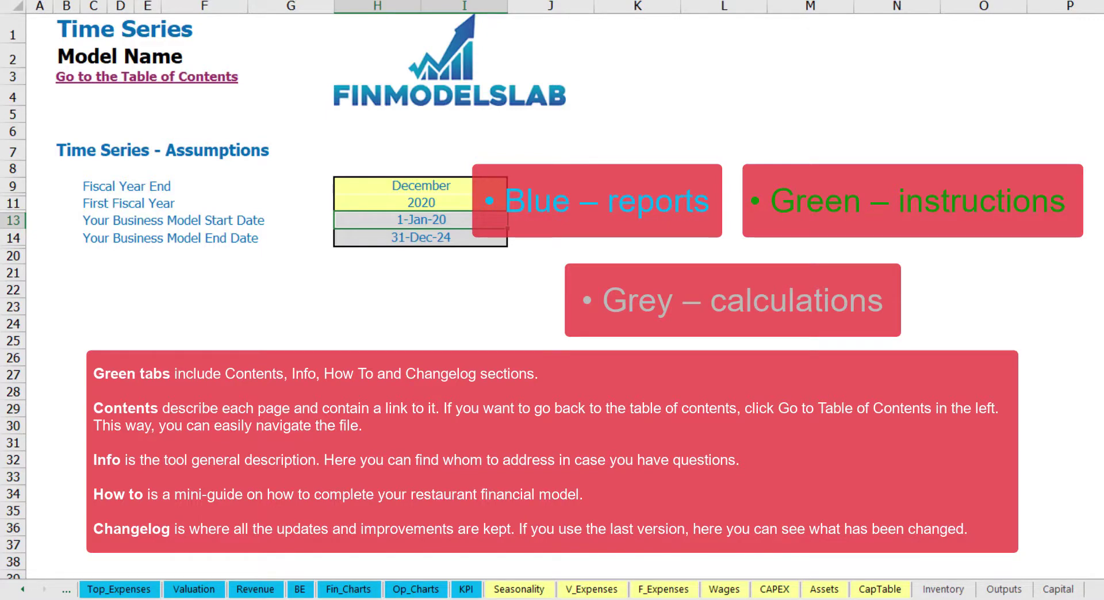
left_click(23, 591)
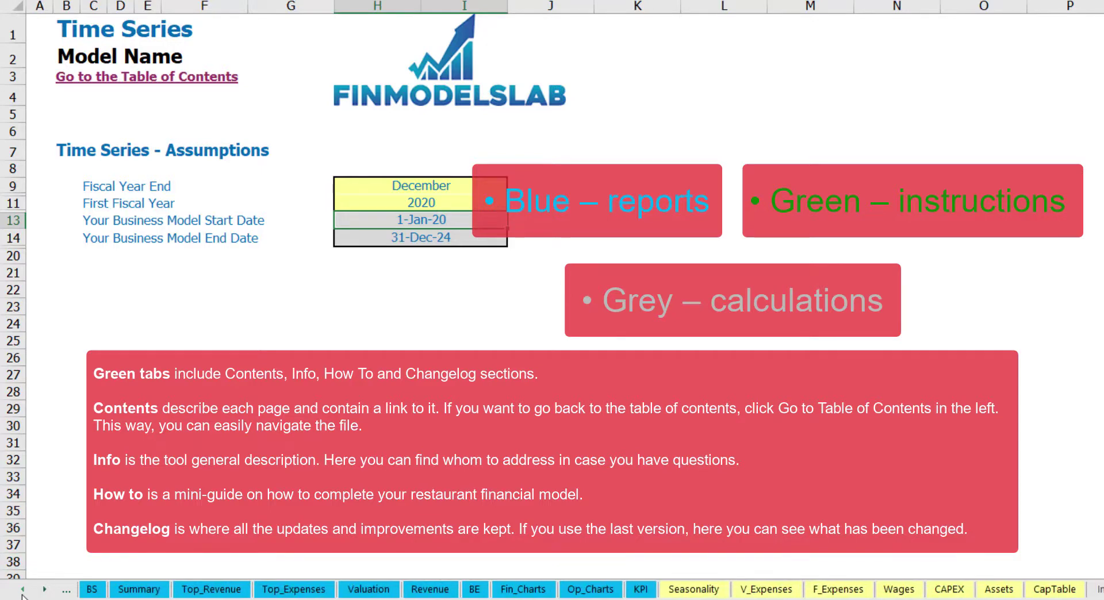
Step: Go back through the sheet list to the green instruction sheets and open the Contents sheet
left_click(22, 591)
left_click(23, 590)
left_click(22, 590)
left_click(22, 591)
left_click(23, 590)
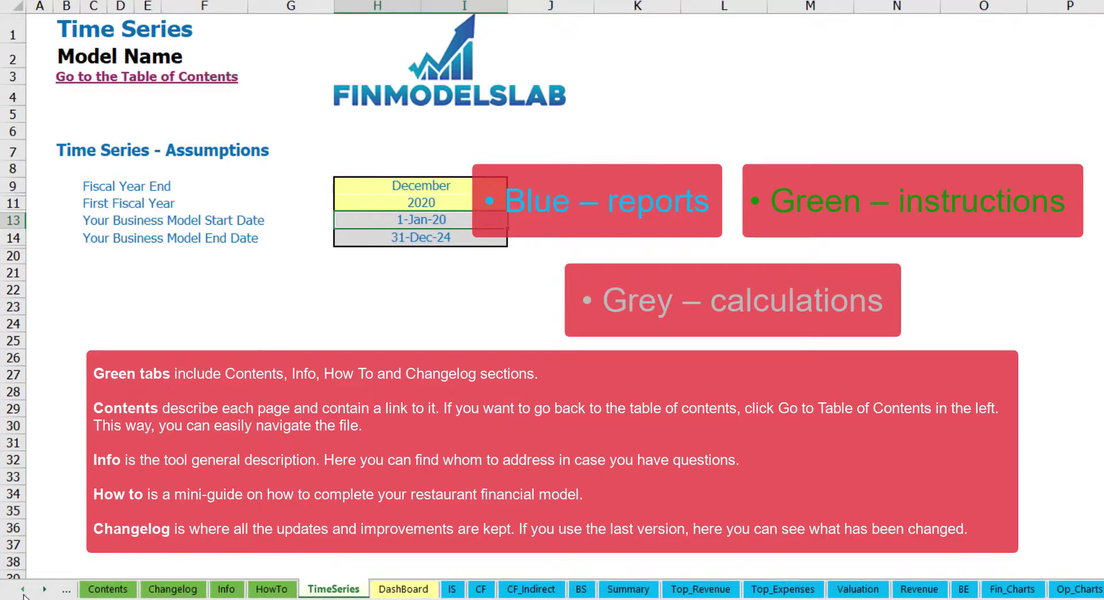
left_click(23, 591)
left_click(23, 591)
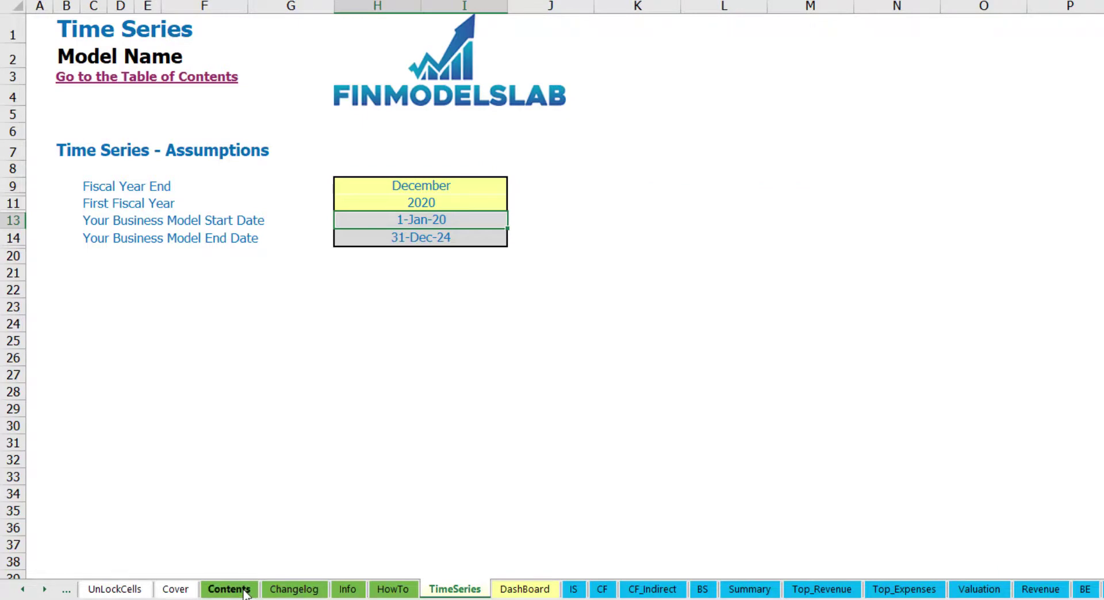
left_click(229, 589)
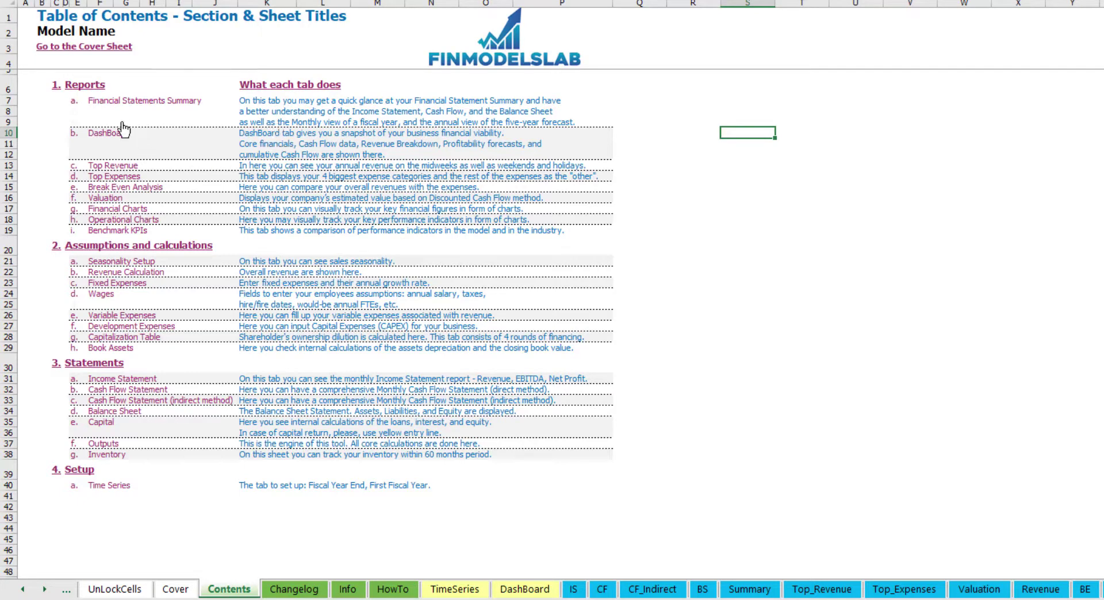
Step: Follow the Financial Statements Summary link in the table of contents and return to the table of contents
left_click(135, 103)
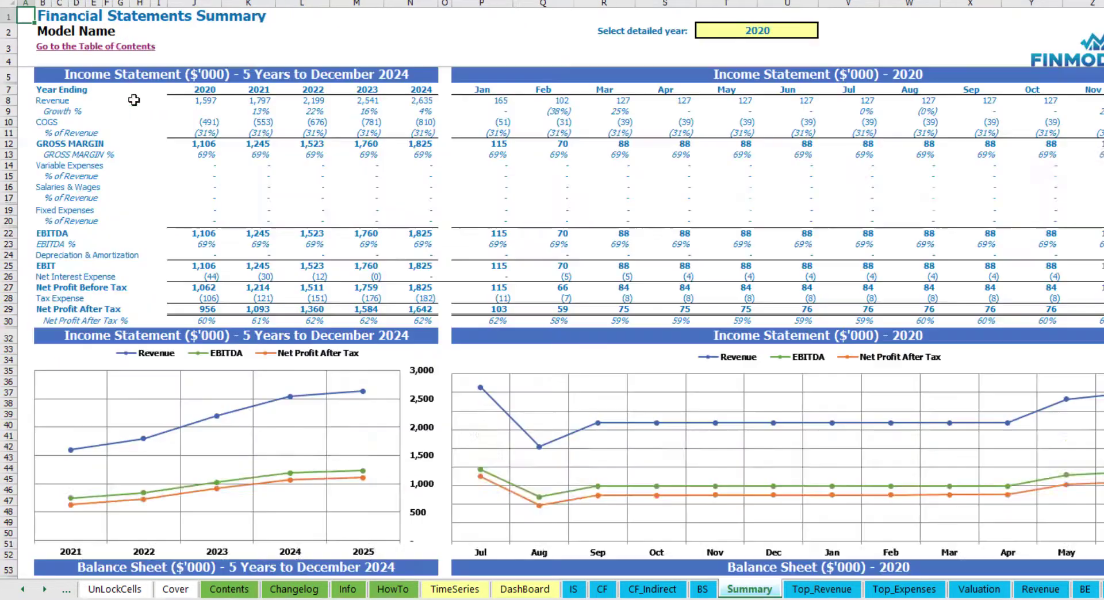
left_click(46, 49)
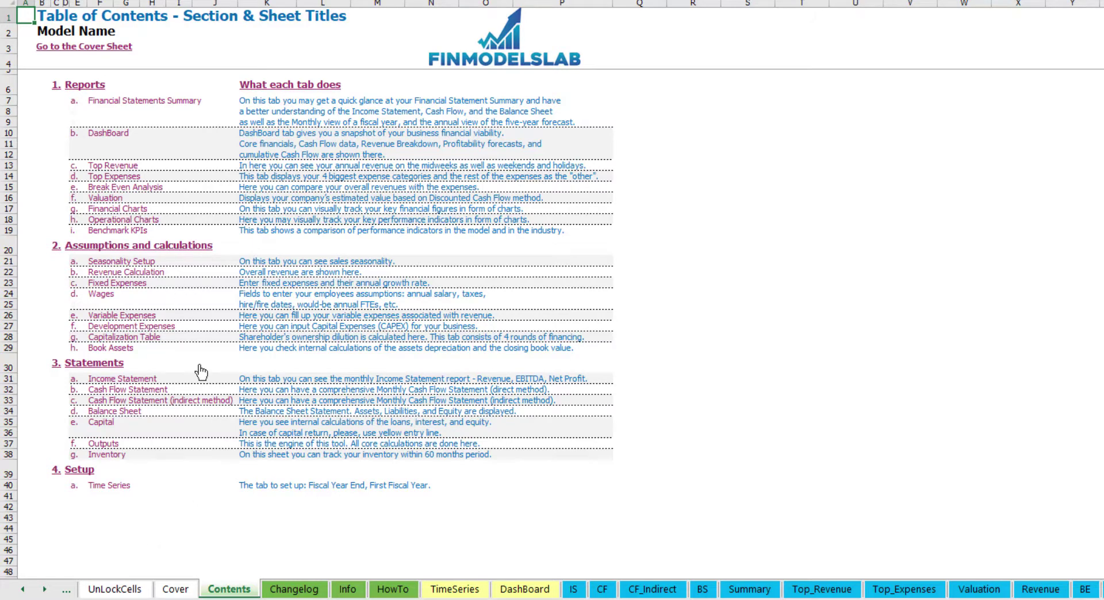
Step: Read through the HowTo sheet's guidance, from the business model principles and Cover section down to the Book Assets section
left_click(392, 590)
scroll(209, 341, "up", 20)
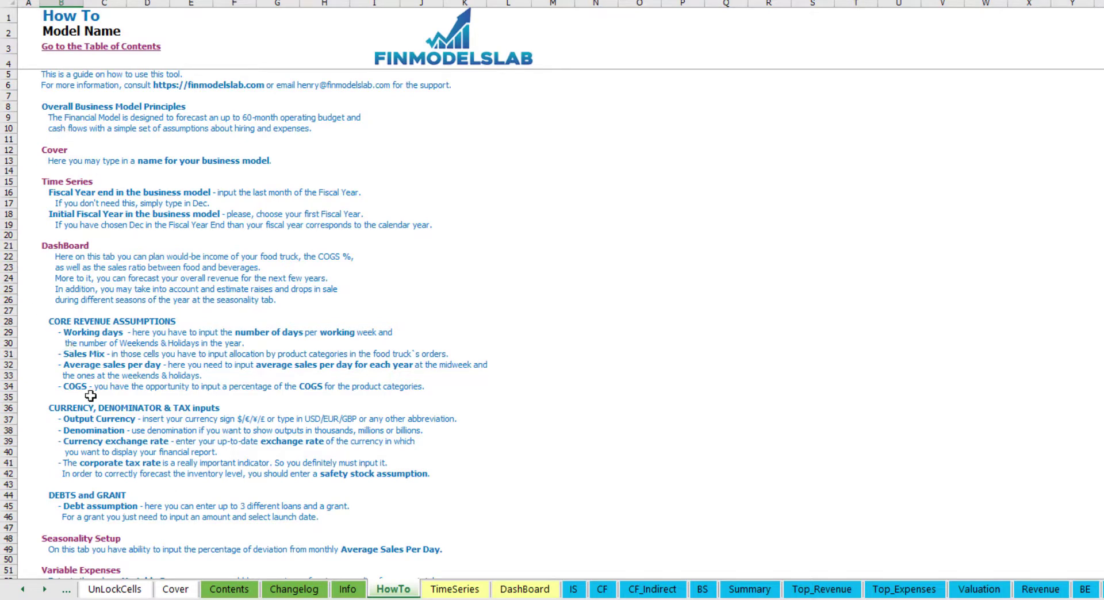
scroll(72, 328, "down", 3)
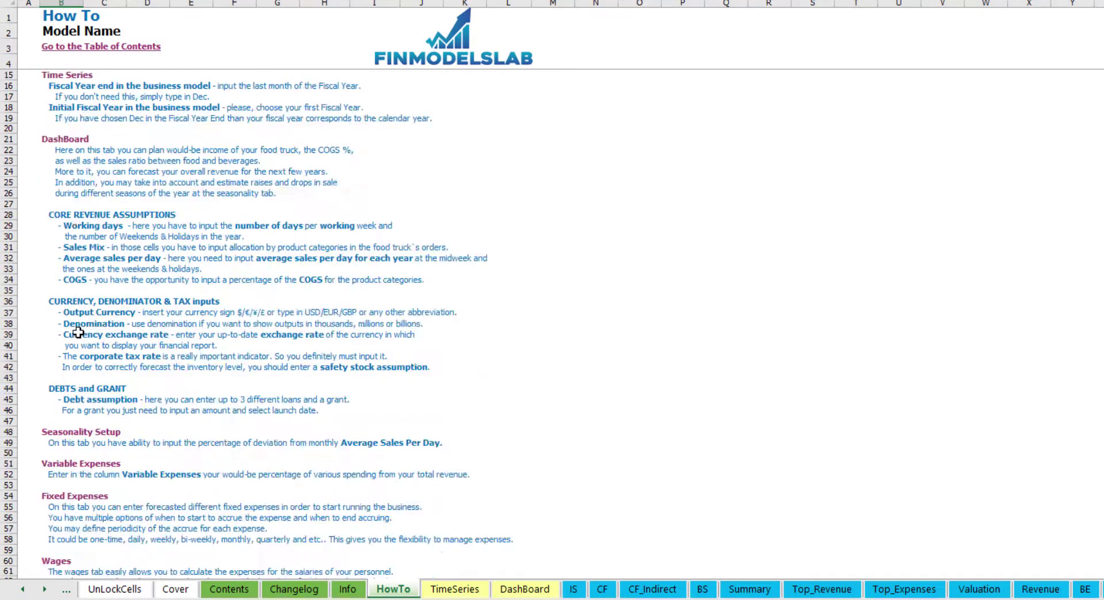
scroll(85, 388, "down", 3)
scroll(86, 391, "down", 3)
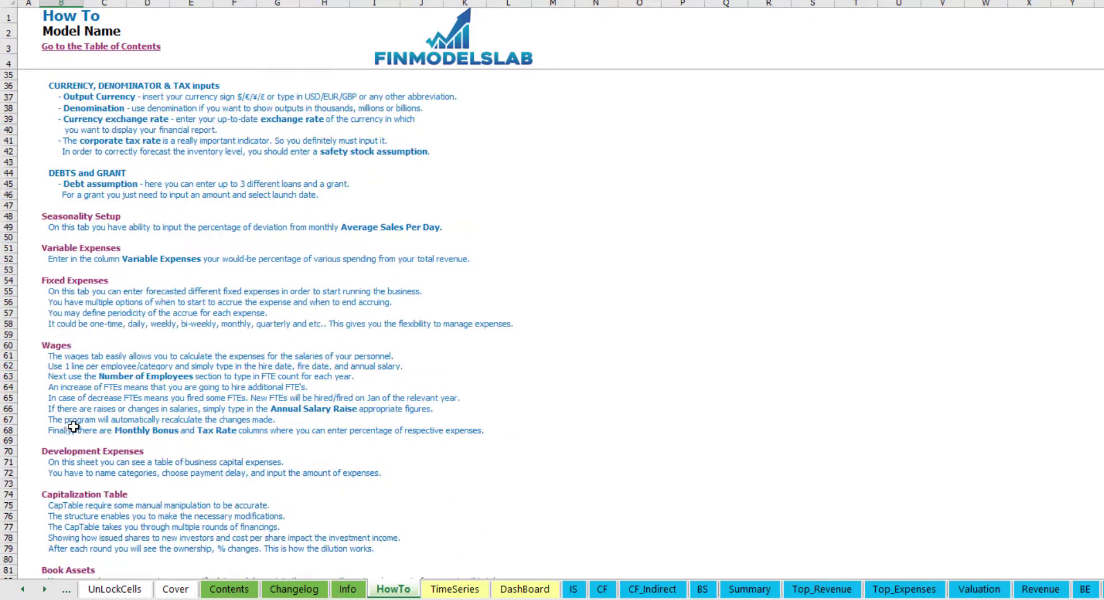
scroll(69, 429, "down", 3)
scroll(79, 332, "up", 12)
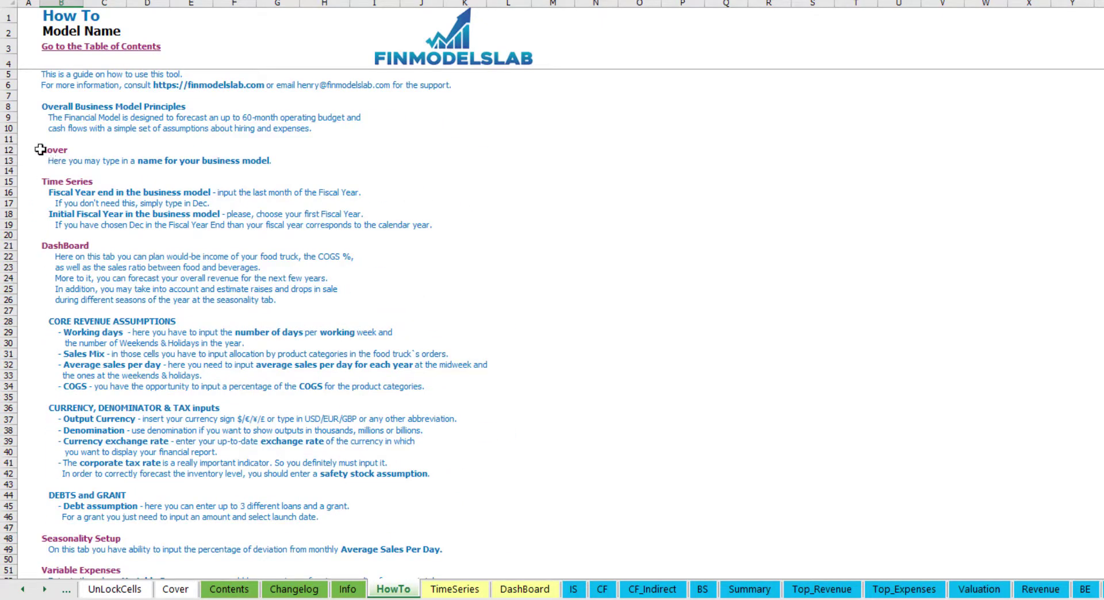
scroll(66, 302, "down", 6)
scroll(77, 313, "down", 3)
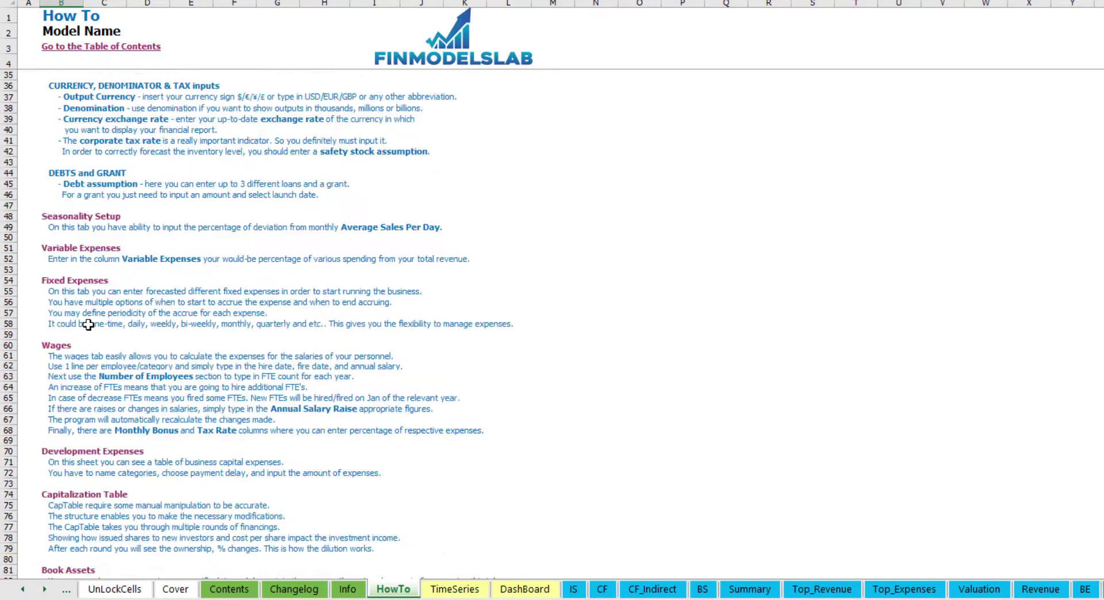
scroll(69, 258, "down", 3)
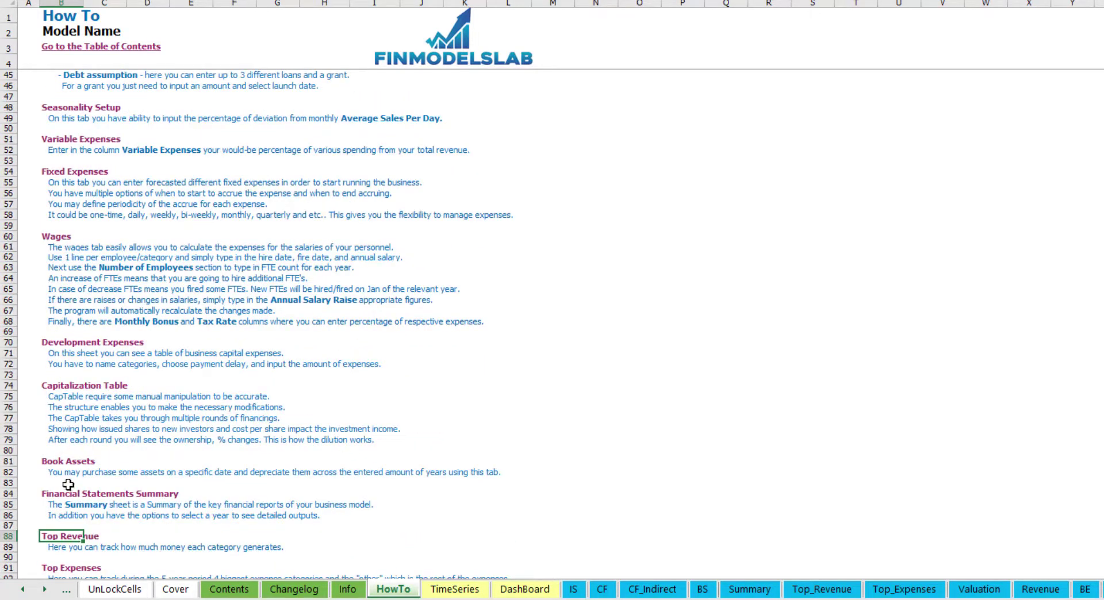
left_click(55, 463)
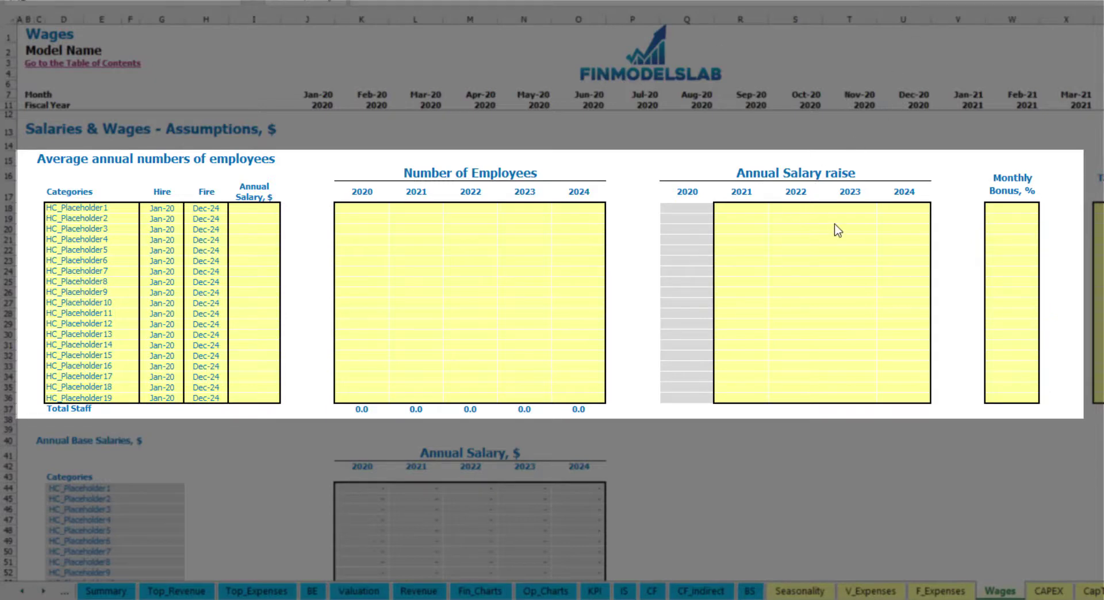
Step: Fill in the first staff row on the Wages sheet with category CFO, hire date Mar-20 and annual salary 50,000
left_click(122, 208)
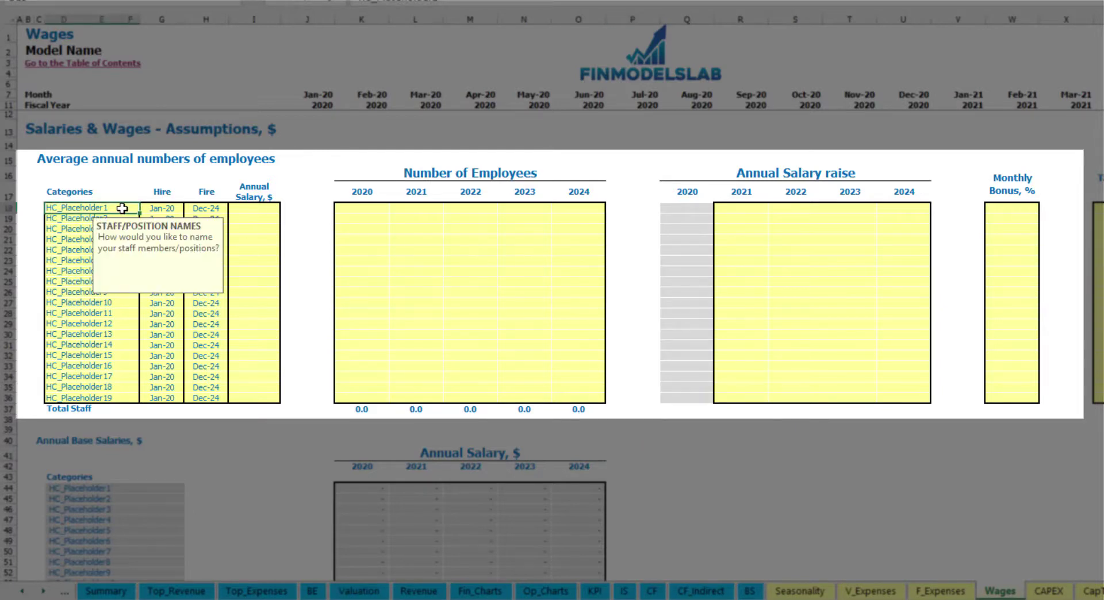
type("CFO")
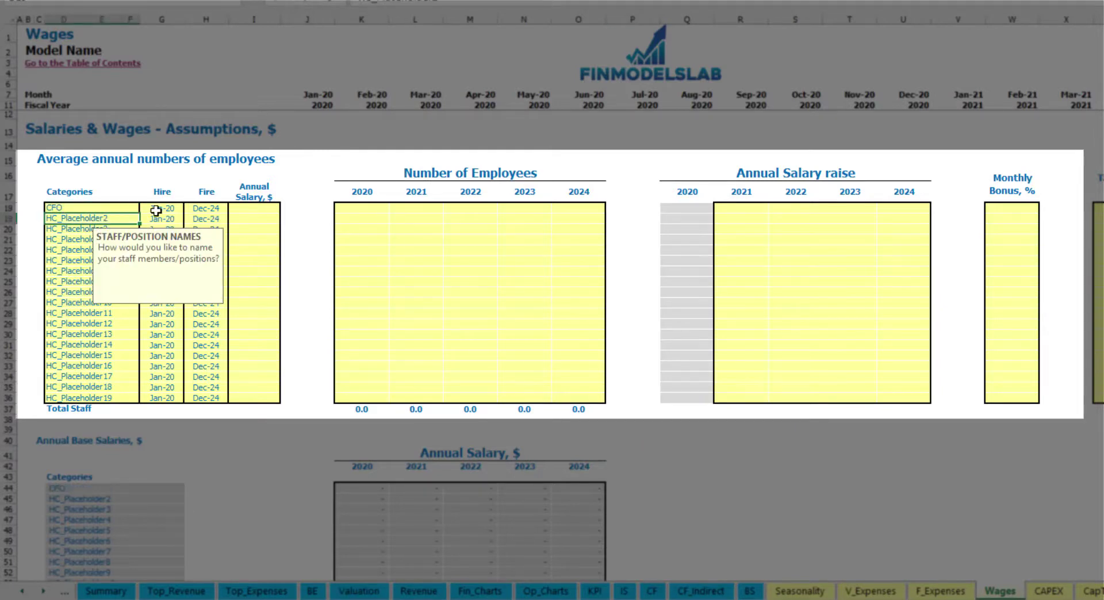
left_click(163, 208)
left_click(188, 208)
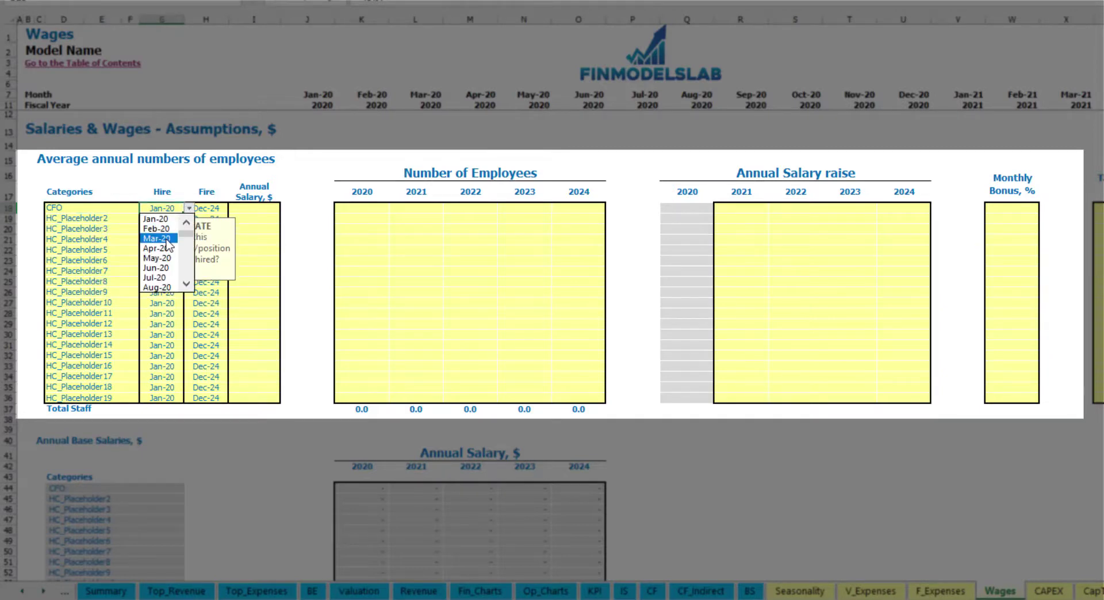
left_click(166, 238)
left_click(206, 208)
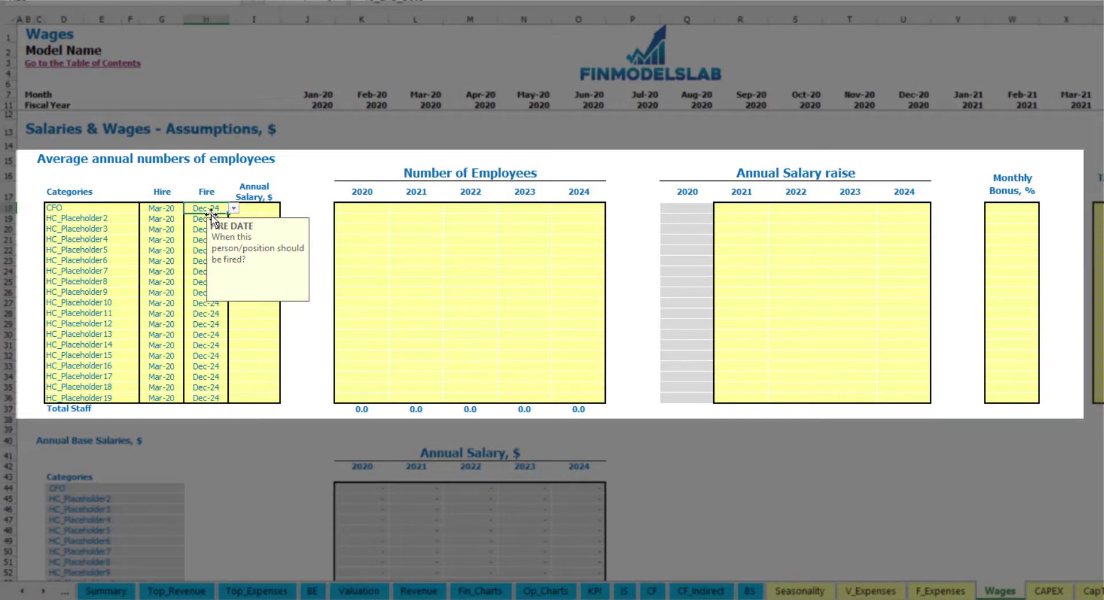
left_click(259, 211)
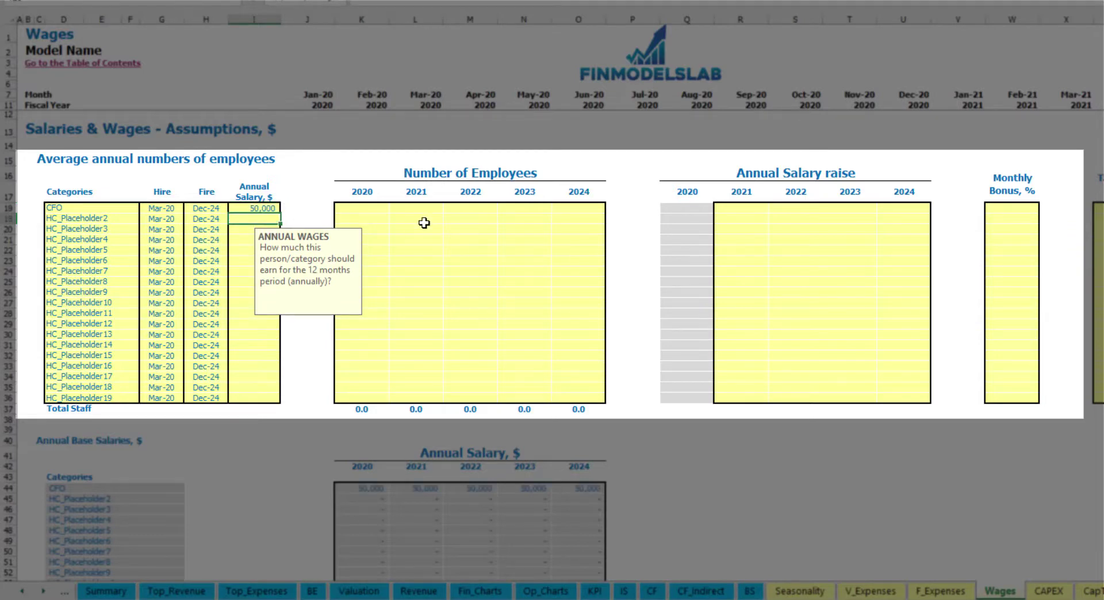
Step: Set the CFO's number of employees to 1 for each year from 2020 to 2024
left_click(377, 210)
type("1")
key("Tab")
type("1")
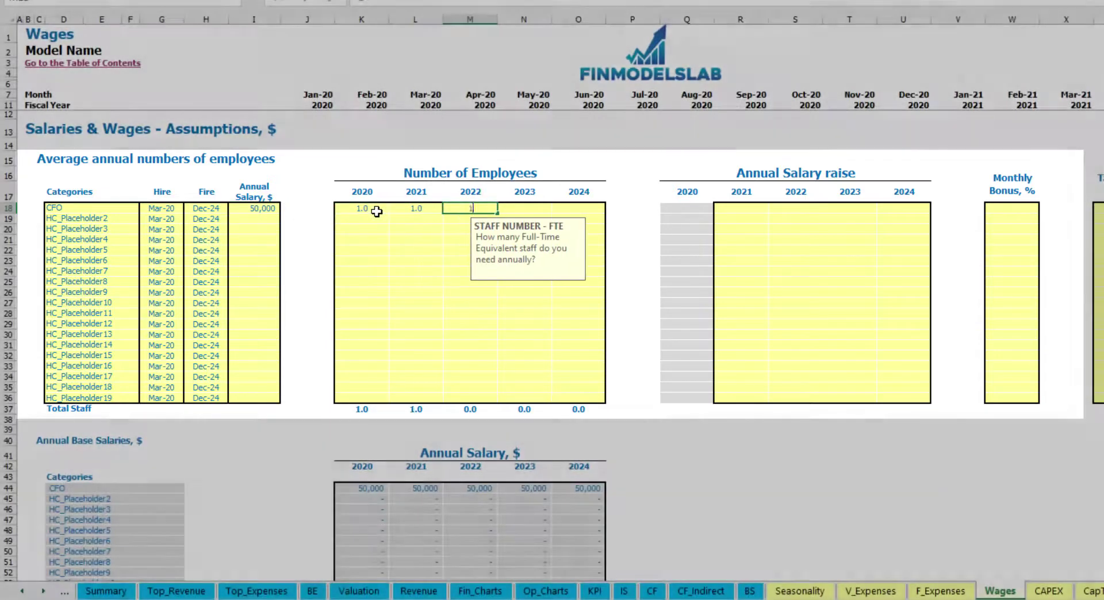
key("Tab")
type("1\t1")
key("Tab")
type("1")
key("Tab")
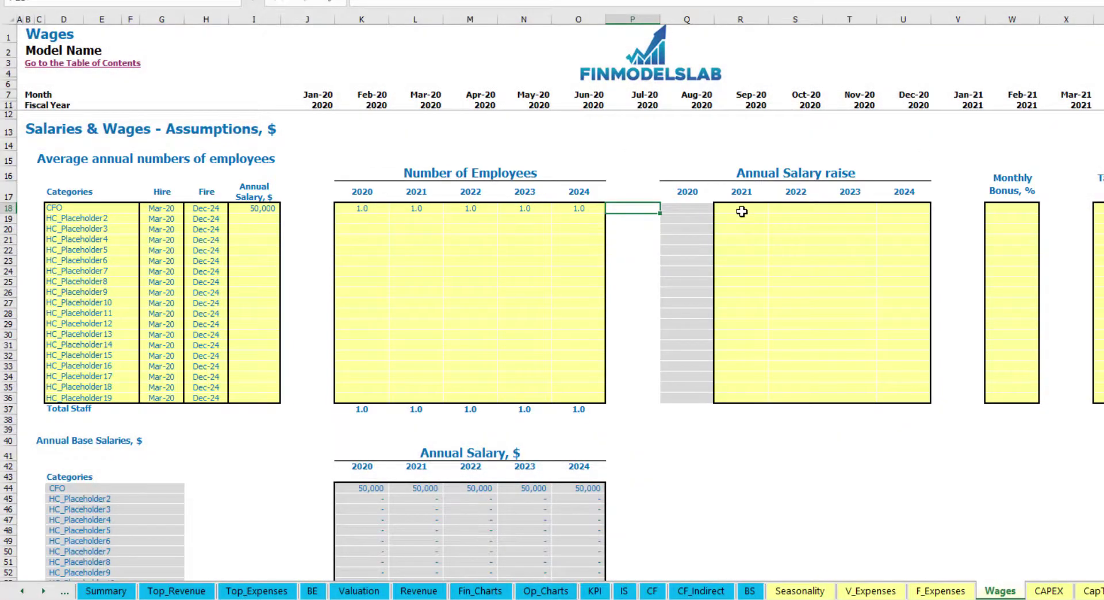
Step: Examine the CFO's monthly headcount in the Total Staff Numbers section across the forecast months
scroll(641, 307, "down", 3)
scroll(649, 290, "up", 3)
scroll(665, 287, "down", 13)
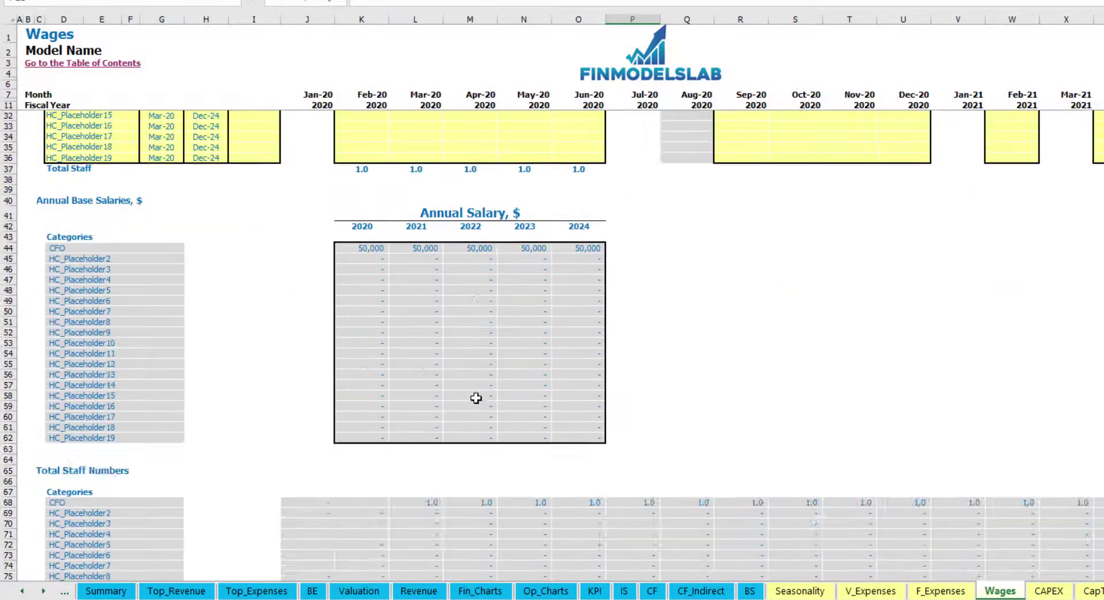
left_click(432, 283)
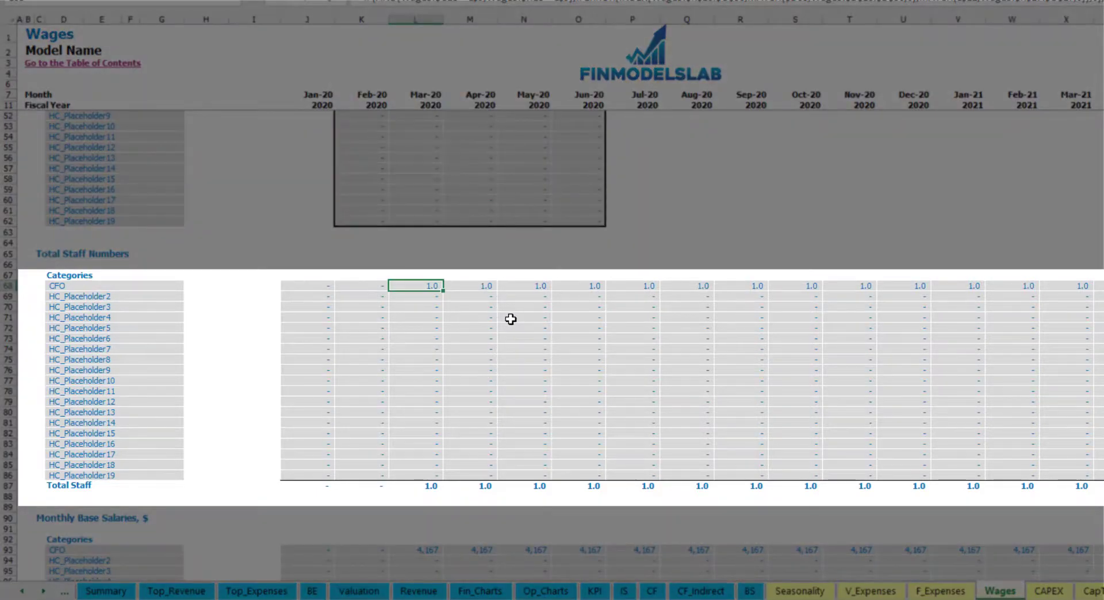
scroll(511, 319, "right", 10)
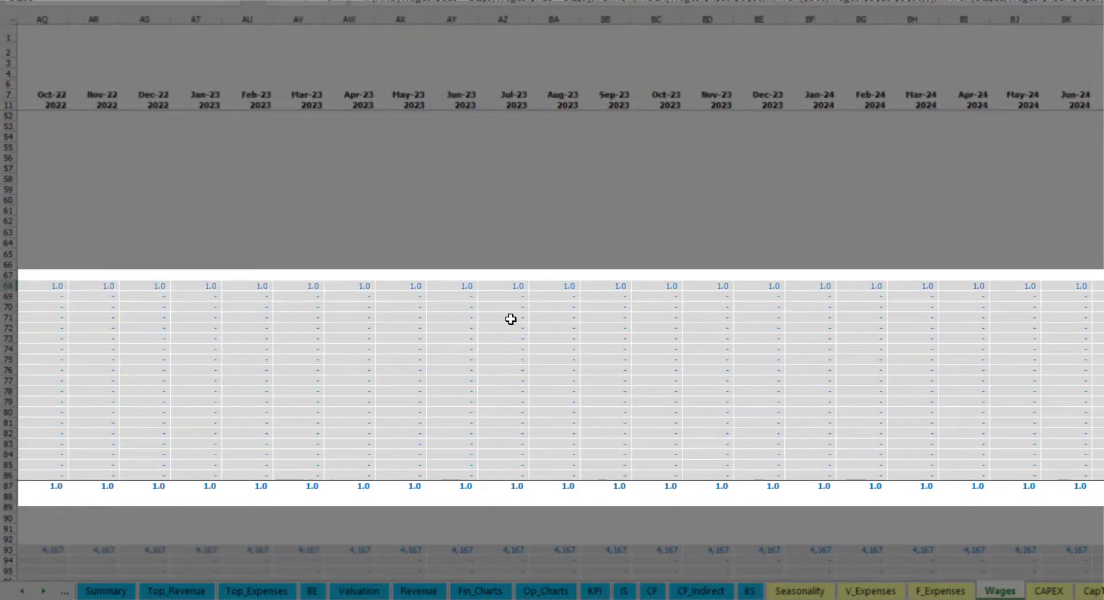
scroll(511, 319, "left", 12)
scroll(510, 318, "up", 13)
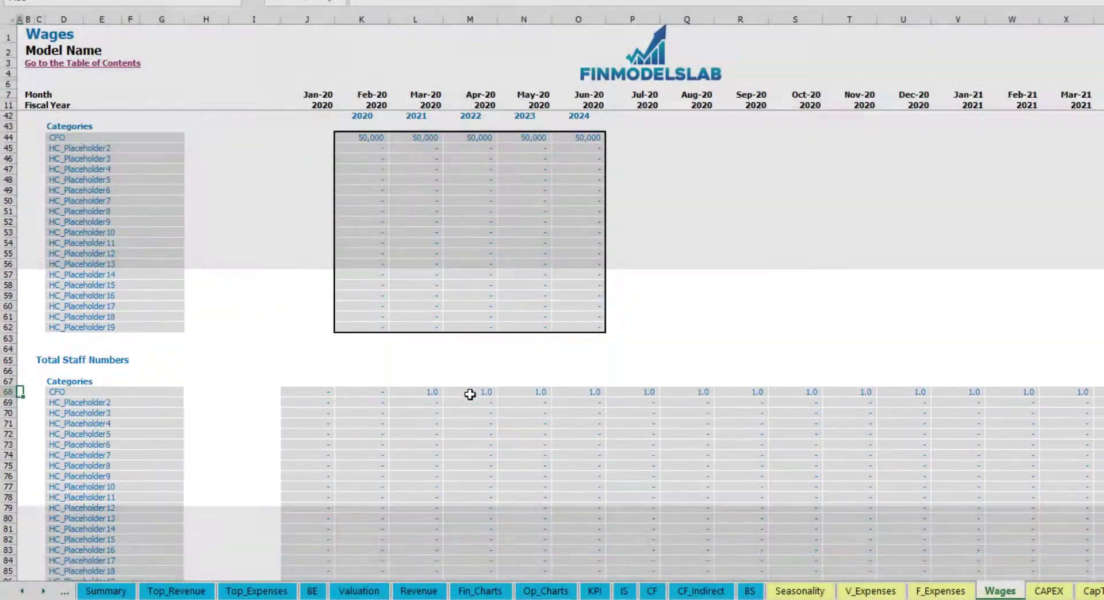
Step: Set the CFO's annual salary raise to 5% for 2021 through 2024 and check the CFO row of the Annual Salary table
left_click(747, 210)
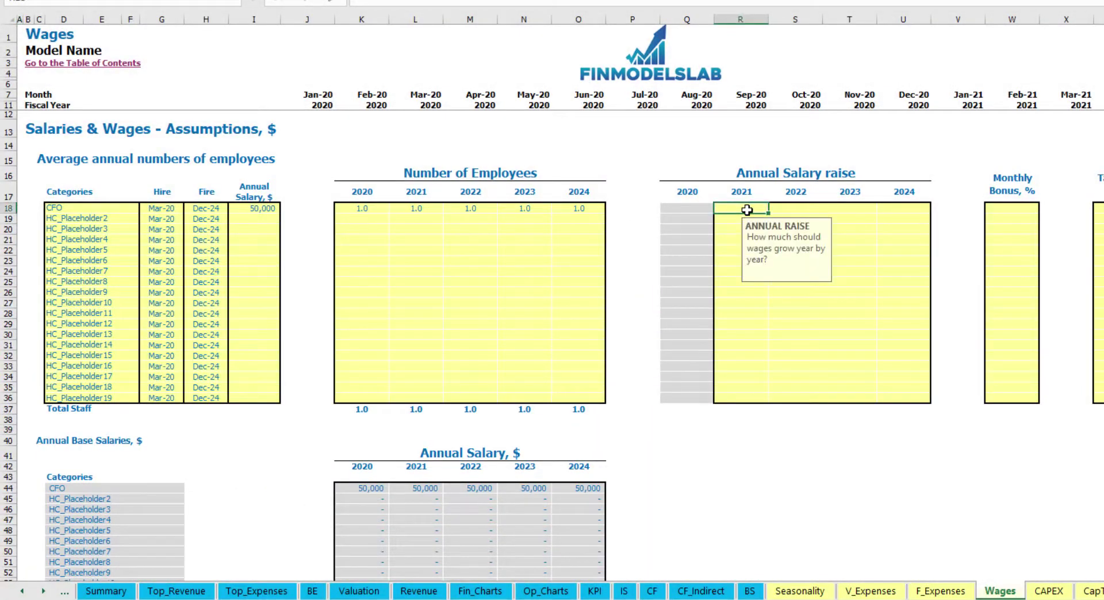
key("ctrl+Return")
key("ctrl+c")
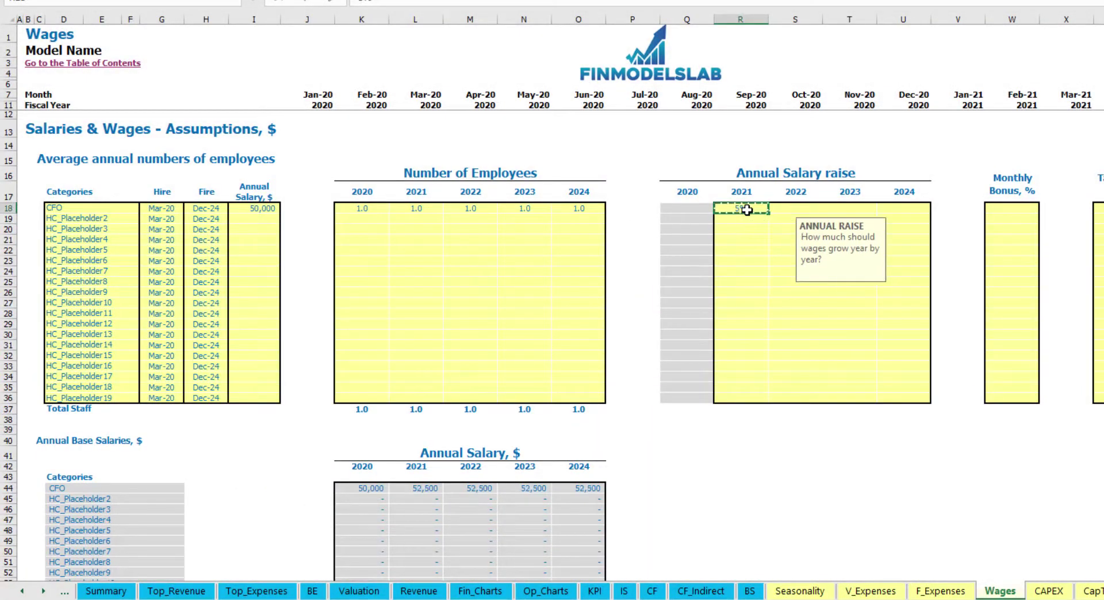
key("Right")
key("shift+Right")
key("shift+Right")
key("ctrl+v")
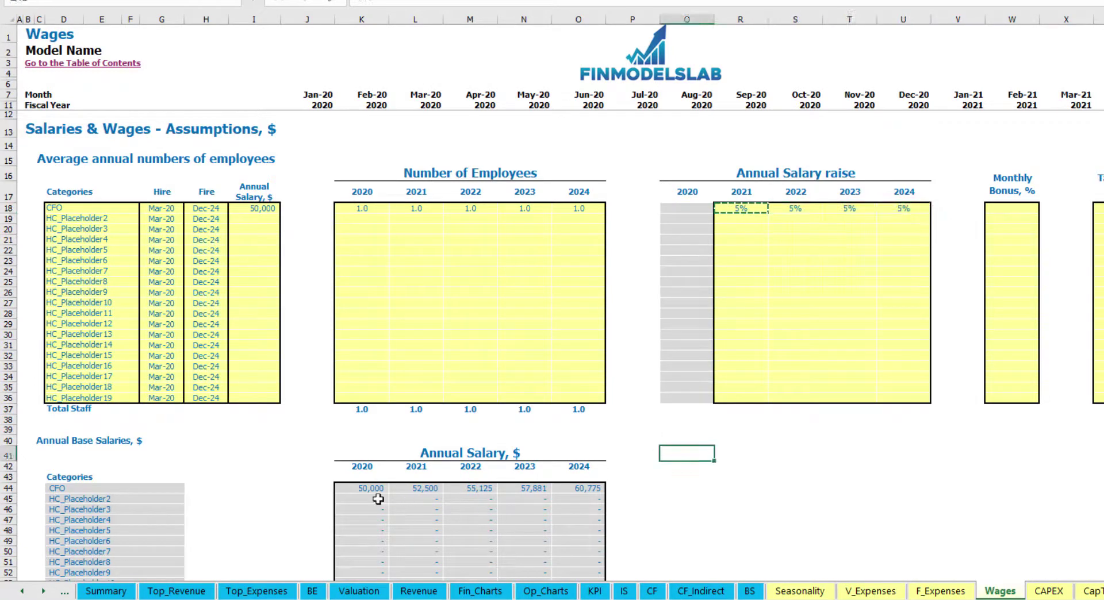
left_click_drag(368, 488, 575, 487)
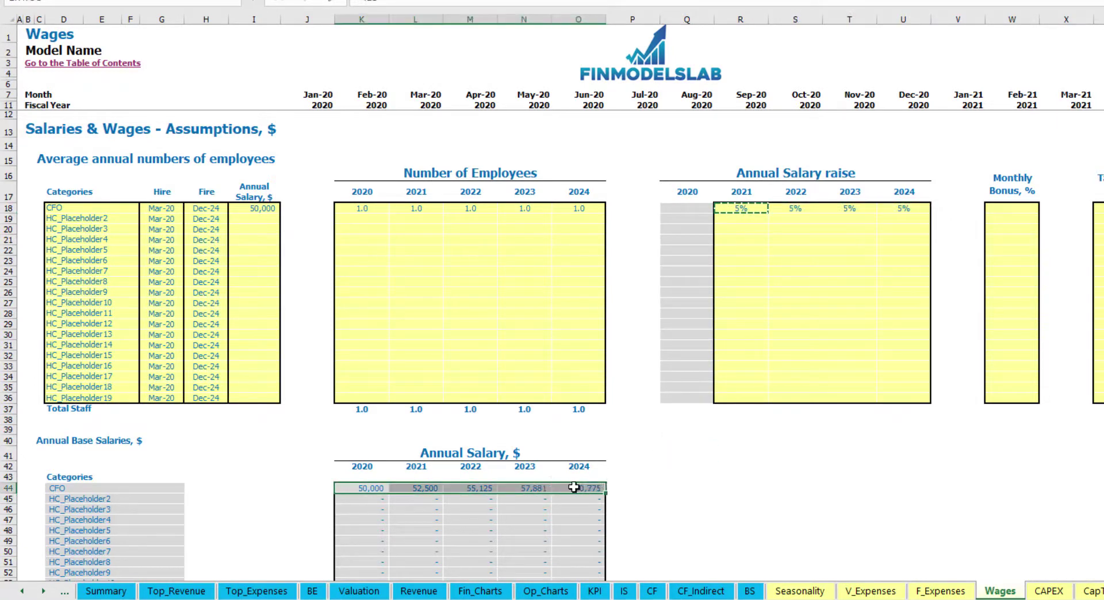
left_click(426, 500)
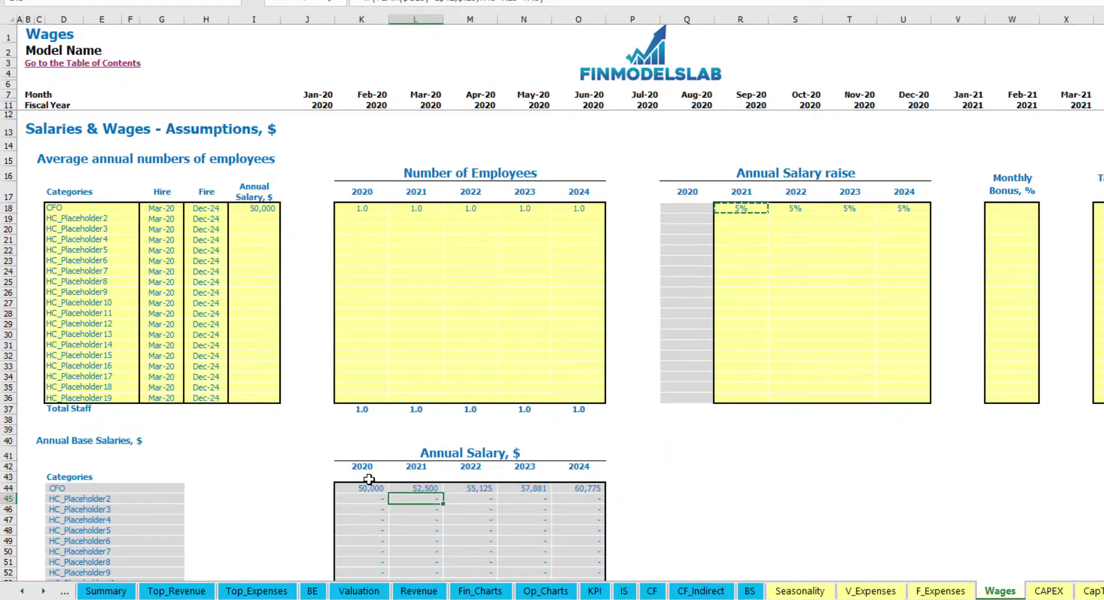
left_click(263, 210)
left_click_drag(758, 211, 900, 210)
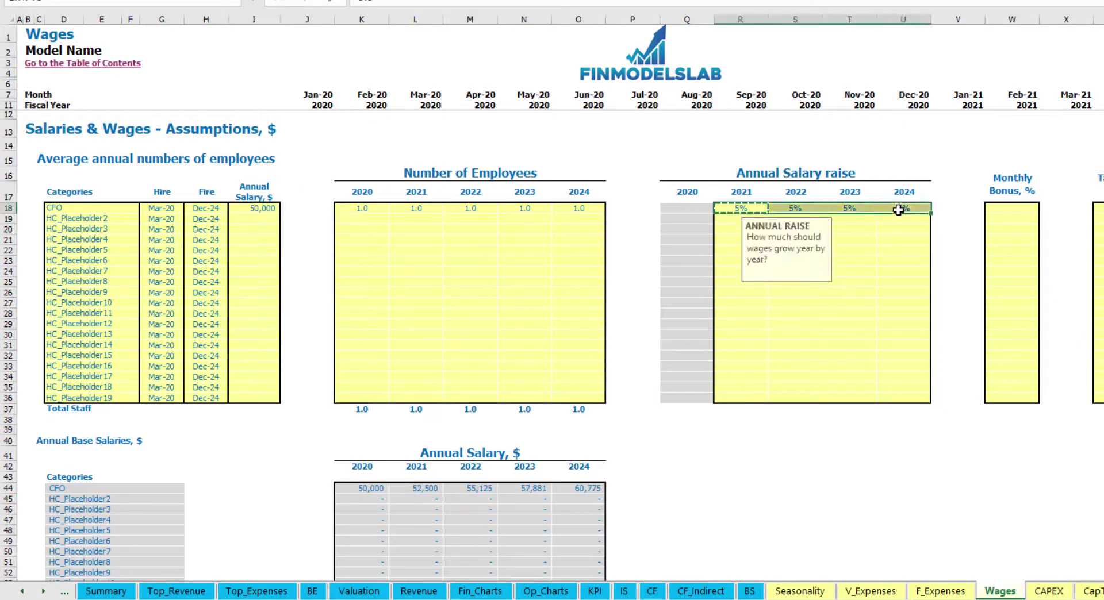
left_click(414, 489)
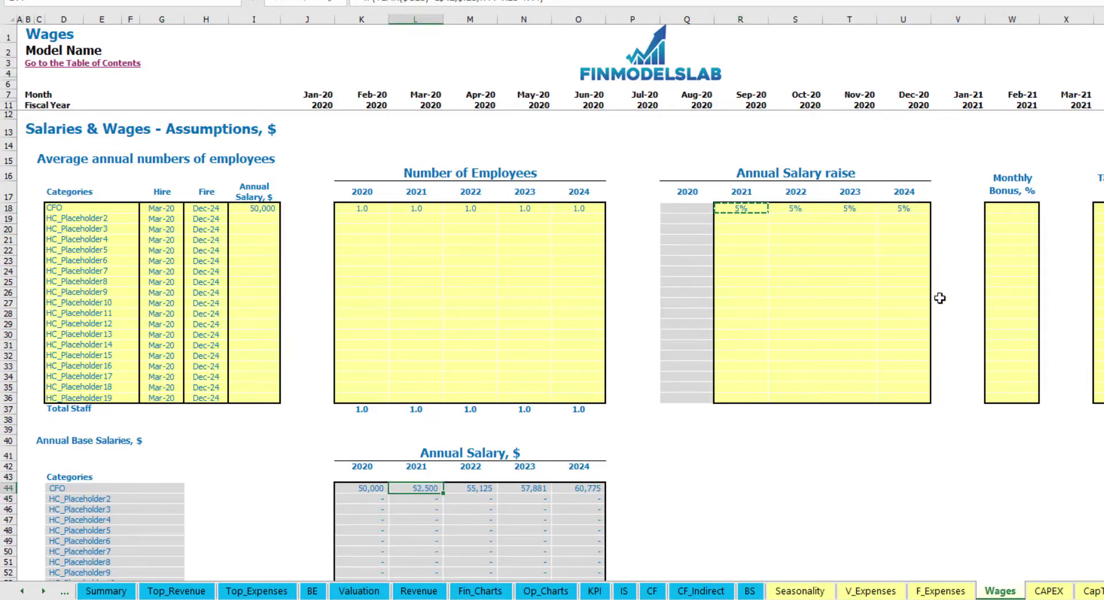
Step: Set the CFO's monthly bonus to 10% and fill in the CFO's tax rate
left_click(1018, 208)
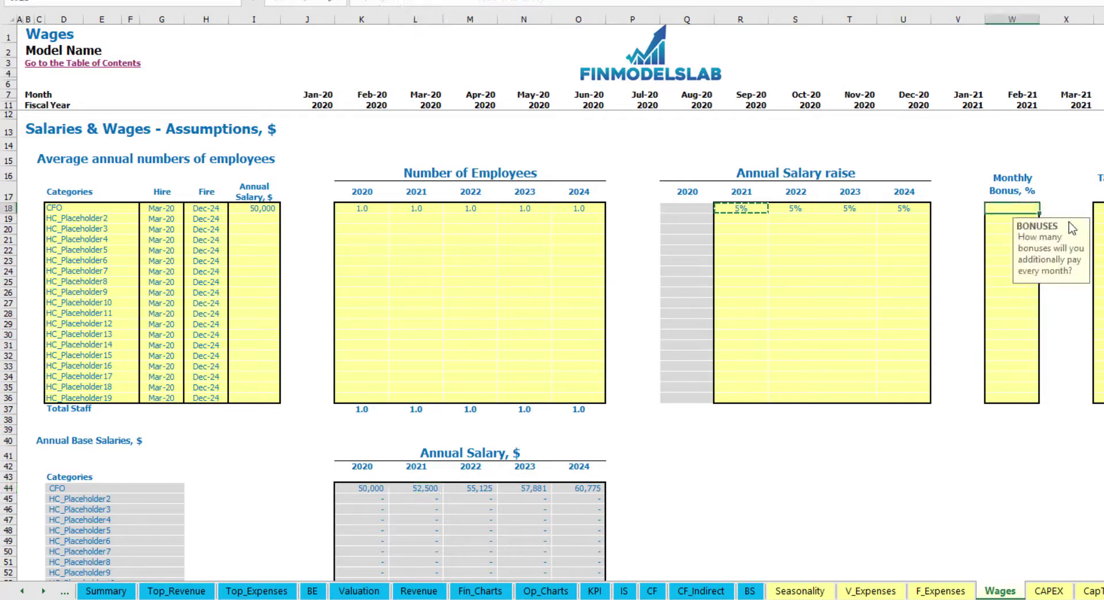
type("10")
key("Return")
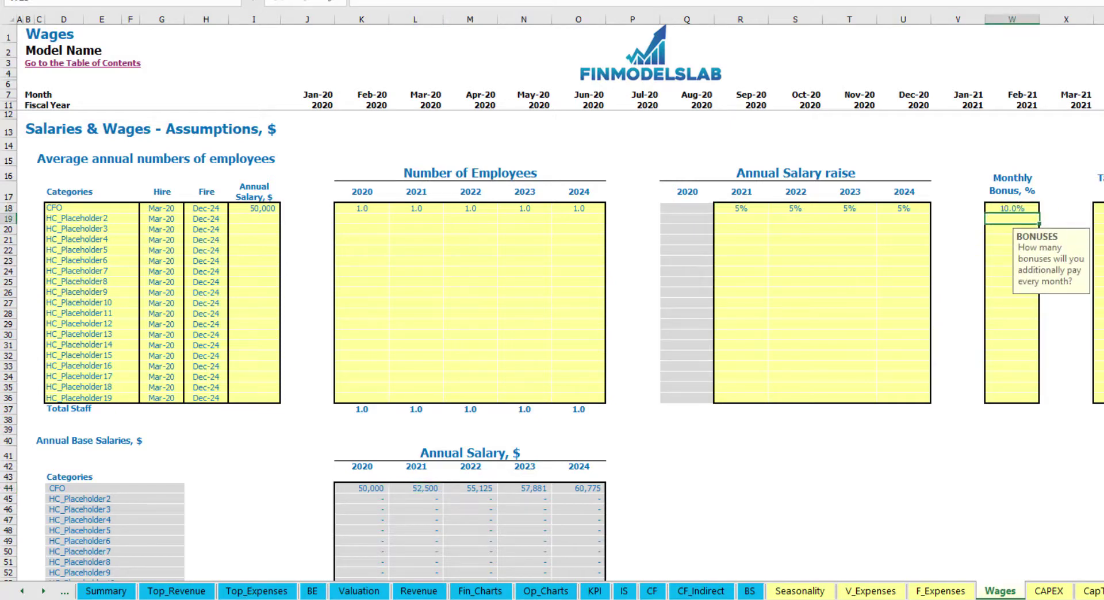
left_click(1098, 209)
key("Return")
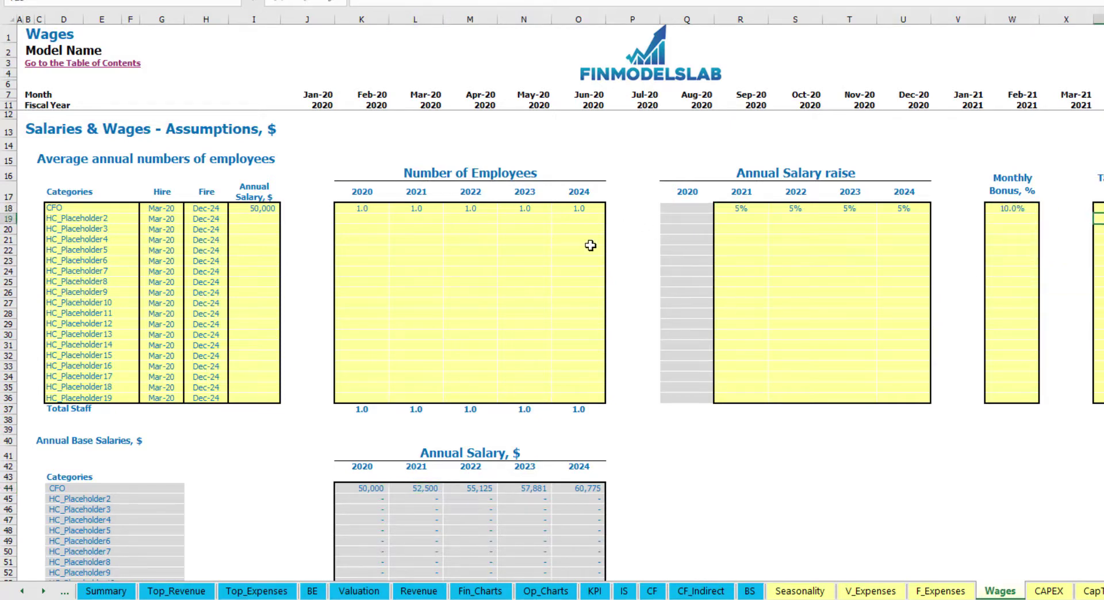
Step: Examine the CFO's rows in the Monthly Base Salaries, Monthly Bonus and Monthly Base Taxes sections of the Wages sheet
scroll(590, 246, "down", 15)
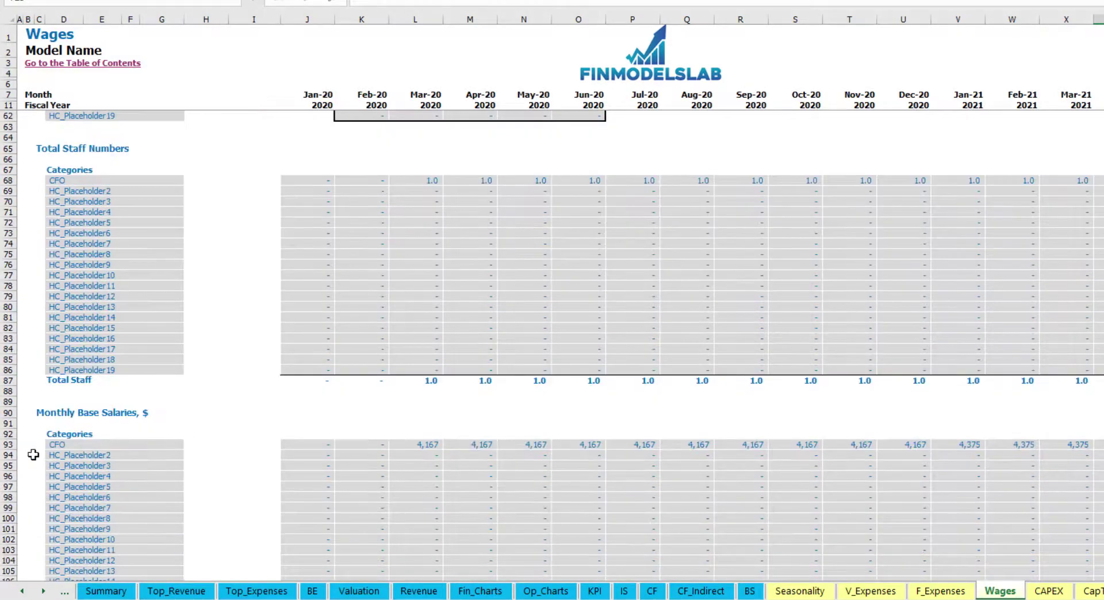
left_click(33, 455)
scroll(33, 455, "down", 3)
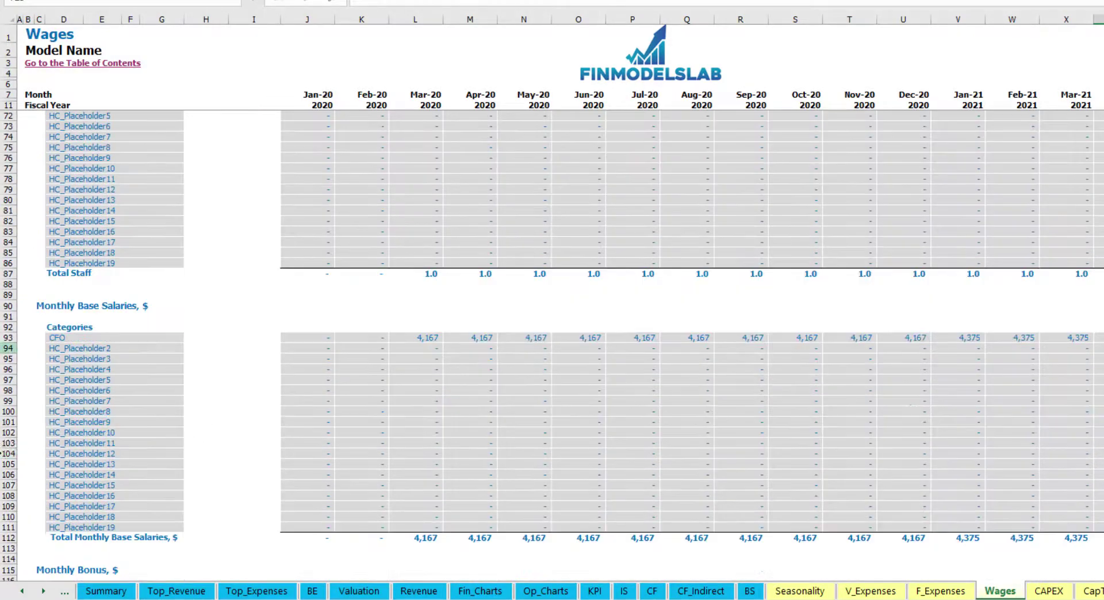
left_click(3, 338)
left_click(431, 338)
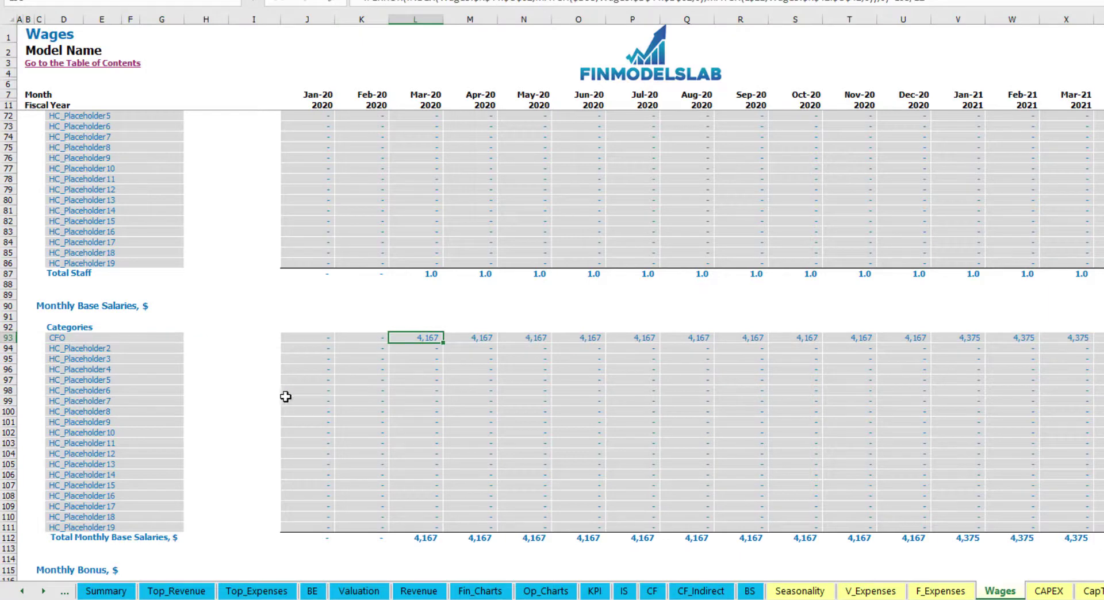
scroll(286, 397, "down", 7)
left_click(8, 390)
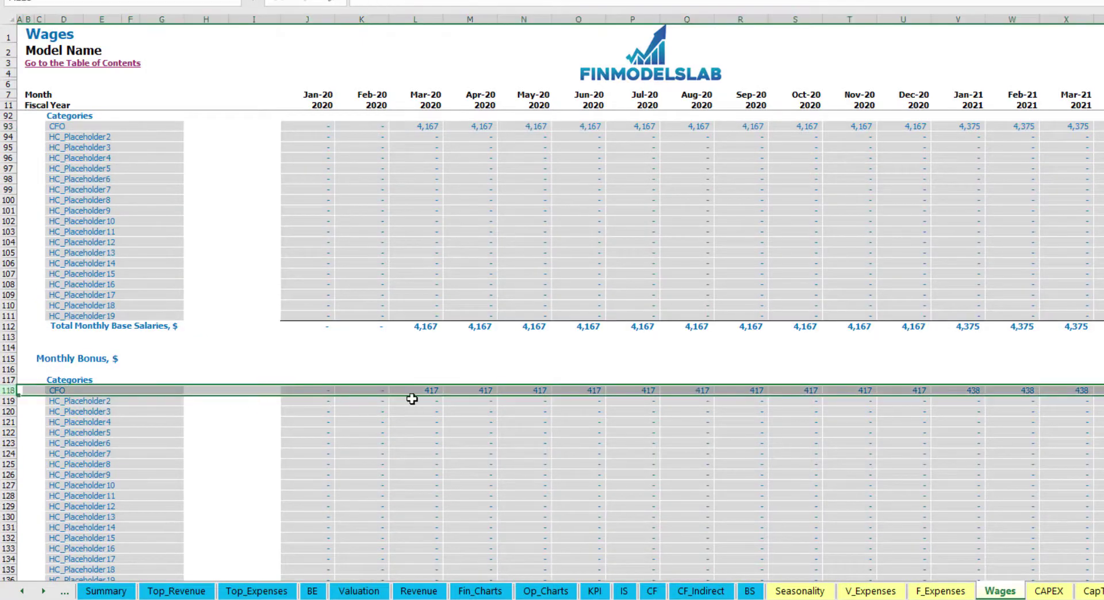
left_click(432, 391)
scroll(58, 408, "down", 7)
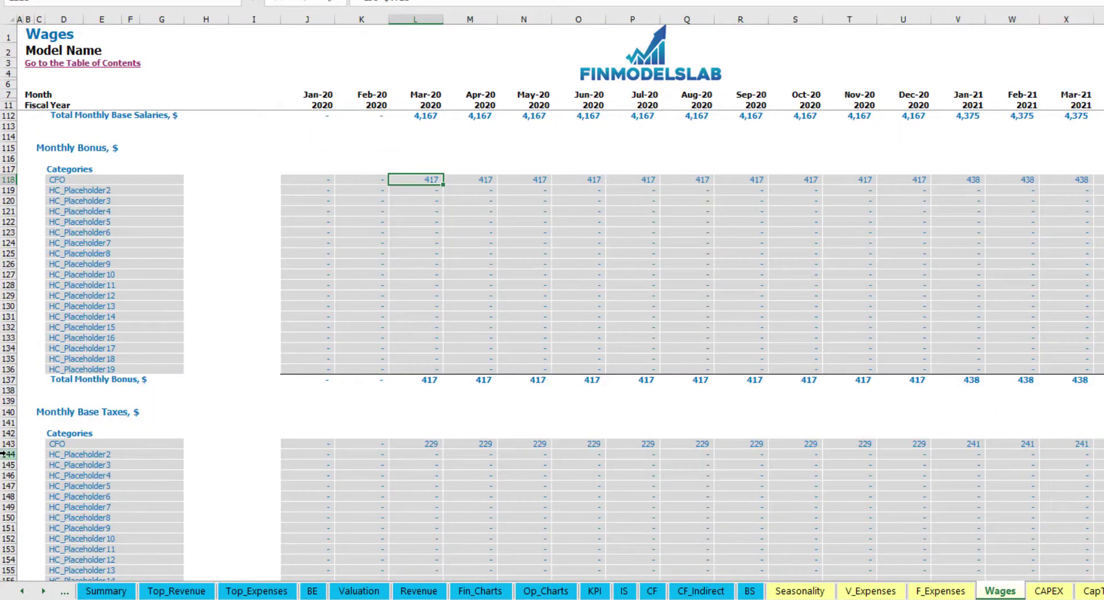
left_click(10, 447)
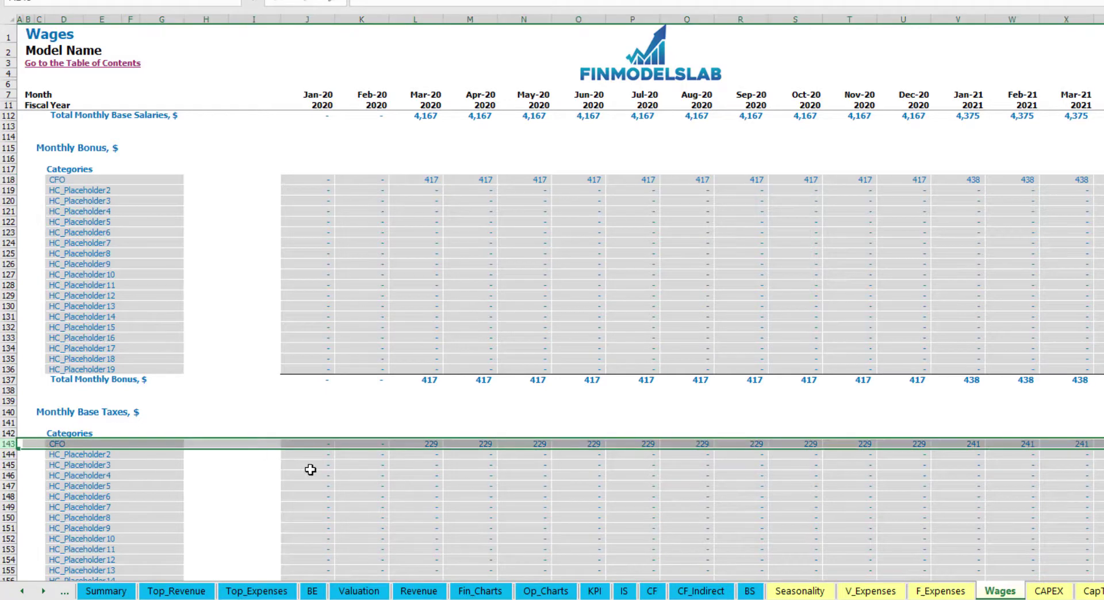
Step: Rename the second staff category, HC_Placeholder2, to Admin HC and set its hire date to Apr-20
scroll(407, 453, "up", 20)
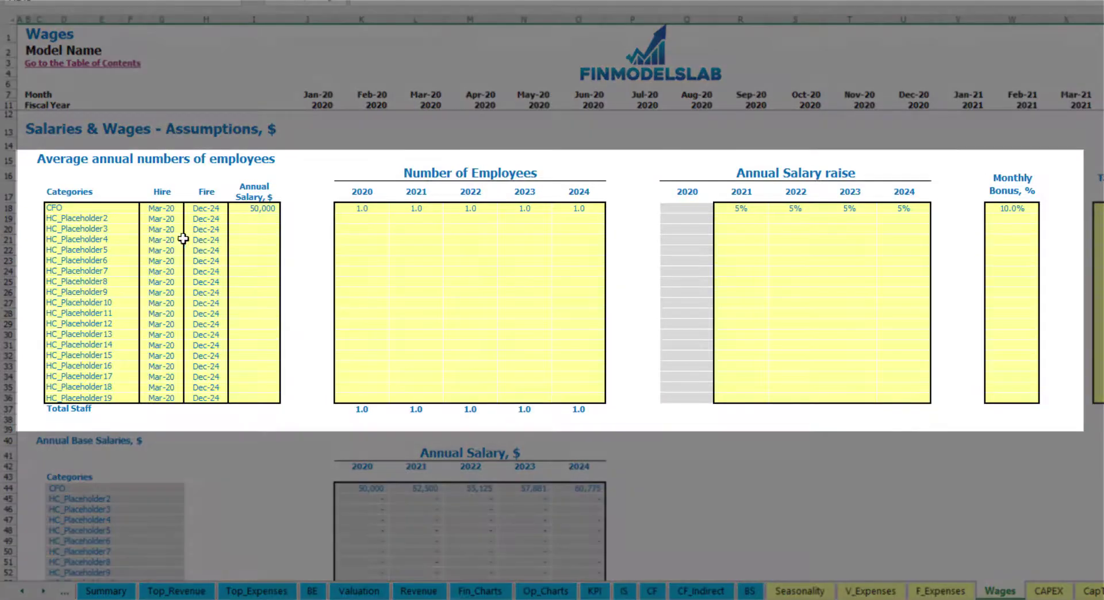
left_click(89, 218)
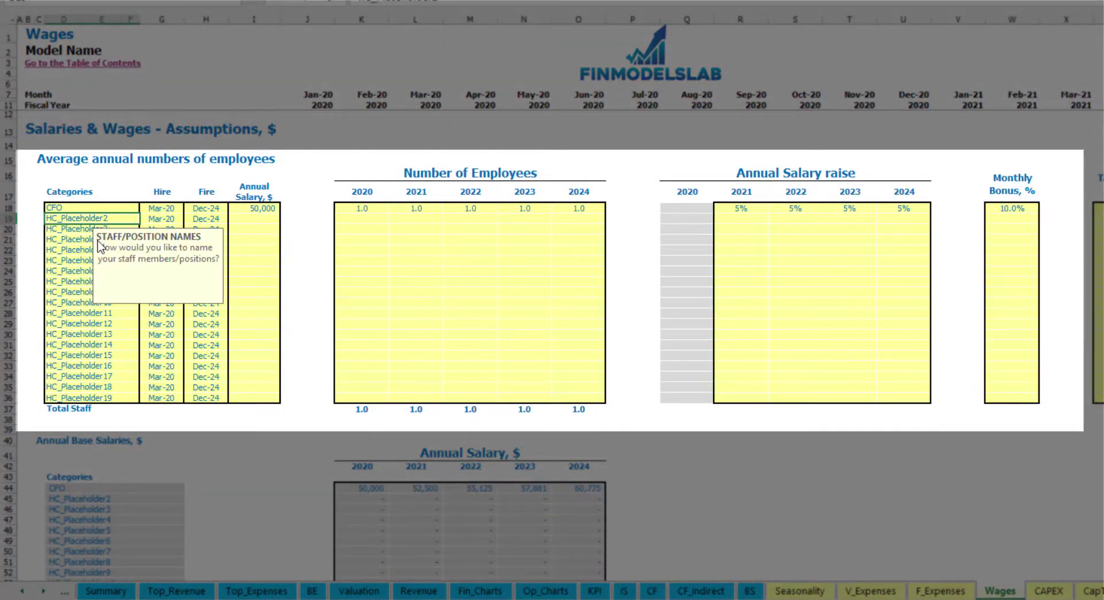
type("Admin HC")
key("Return")
left_click(170, 218)
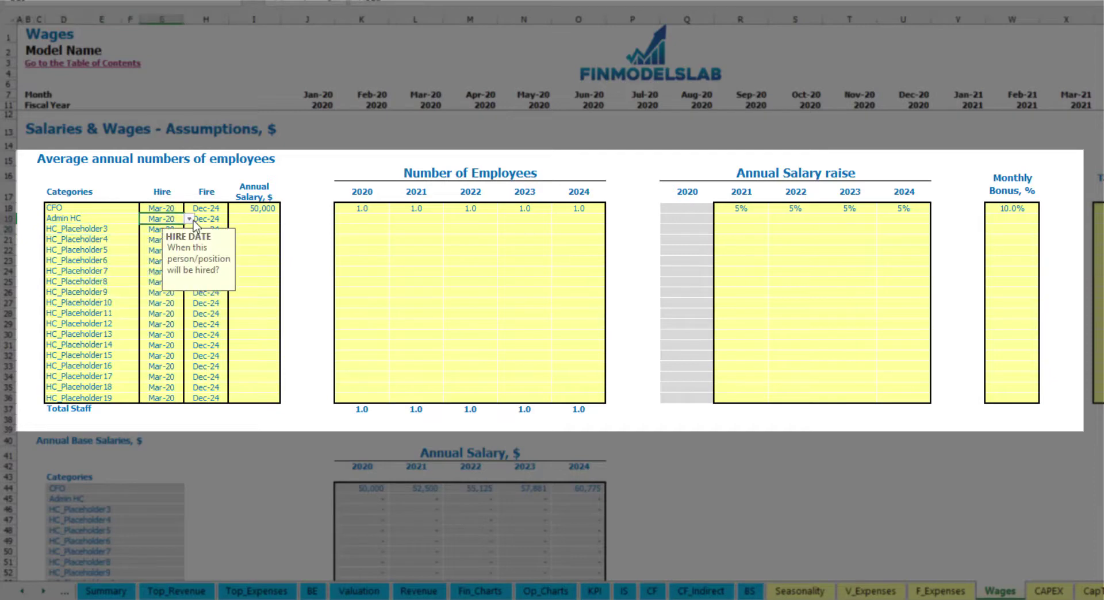
left_click(190, 222)
left_click(172, 247)
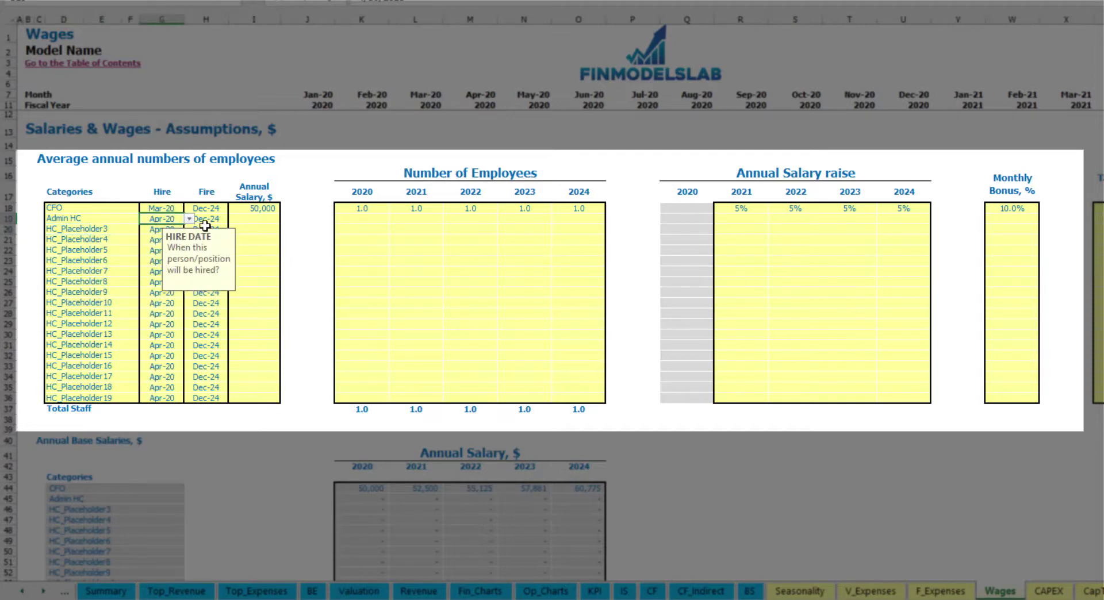
Step: Keep the Admin HC fire date at Dec-24 and set the annual salary to 30,000
left_click(216, 221)
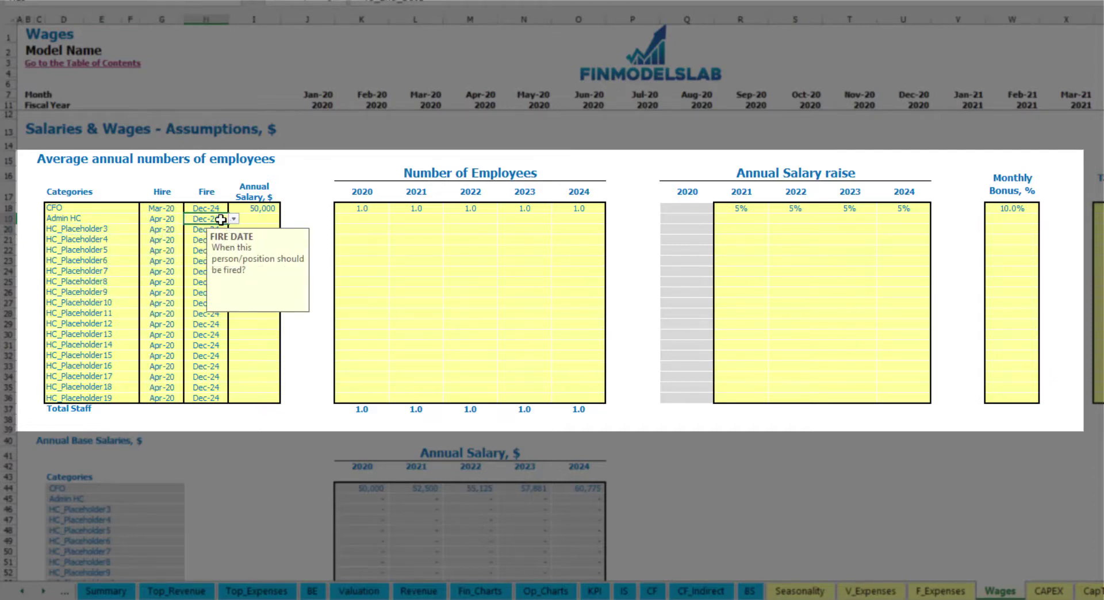
left_click(251, 218)
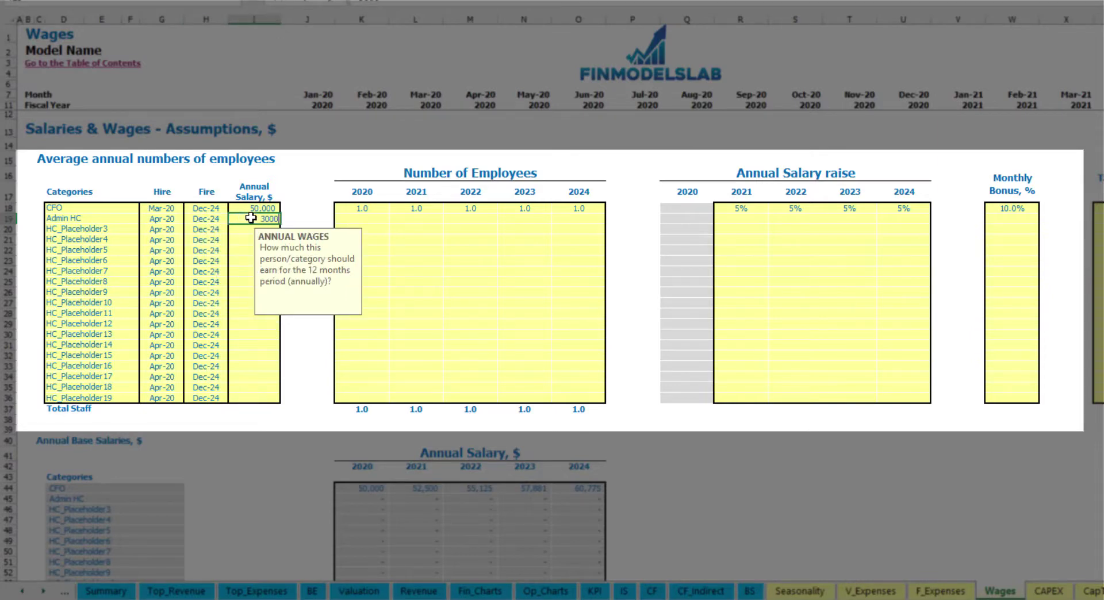
key("Return")
Step: Set the Admin HC number of employees to 2, 4, 6, 8 and 10 for the years 2020 to 2024
left_click(371, 218)
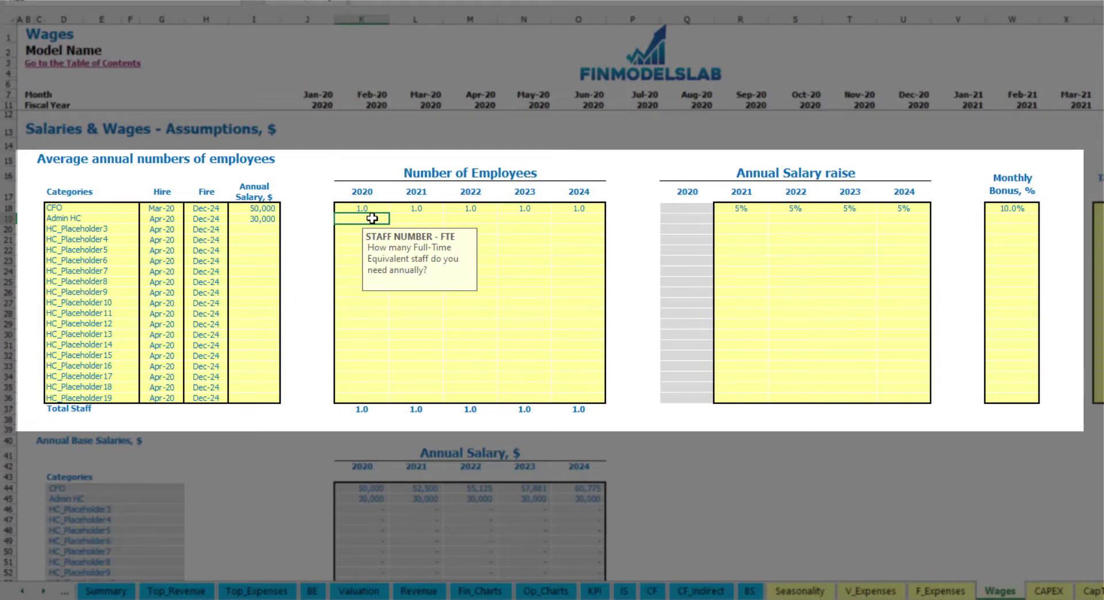
key("Tab")
type("4")
key("Tab")
type("6")
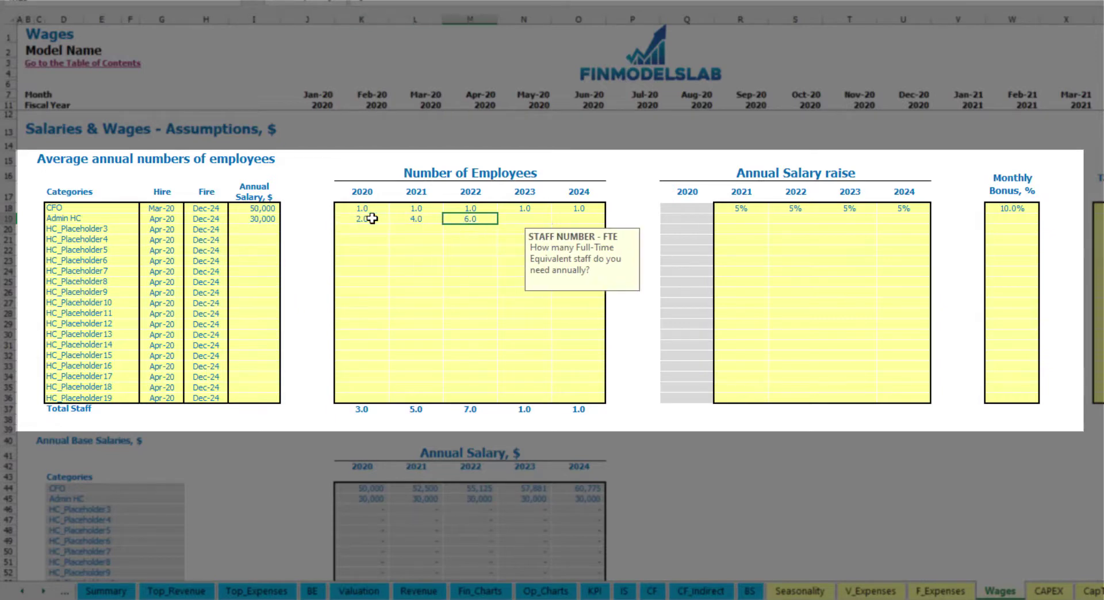
key("Tab")
type("8")
key("Tab")
type("1")
key("Tab")
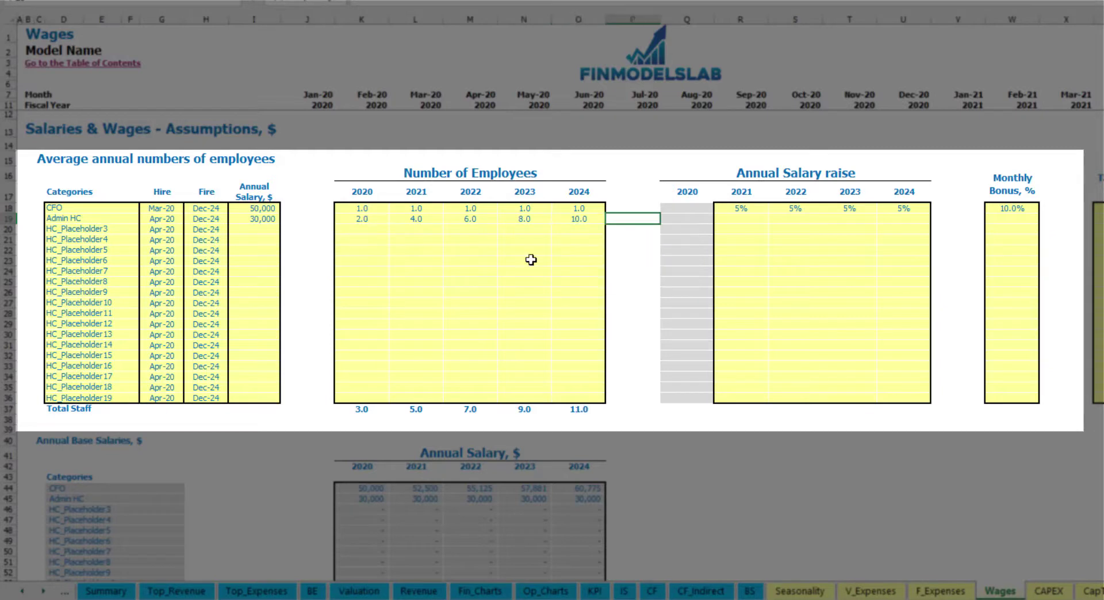
Step: Set the Admin HC annual salary raise to 3% for 2021 and copy it across 2022 through 2024
left_click(737, 218)
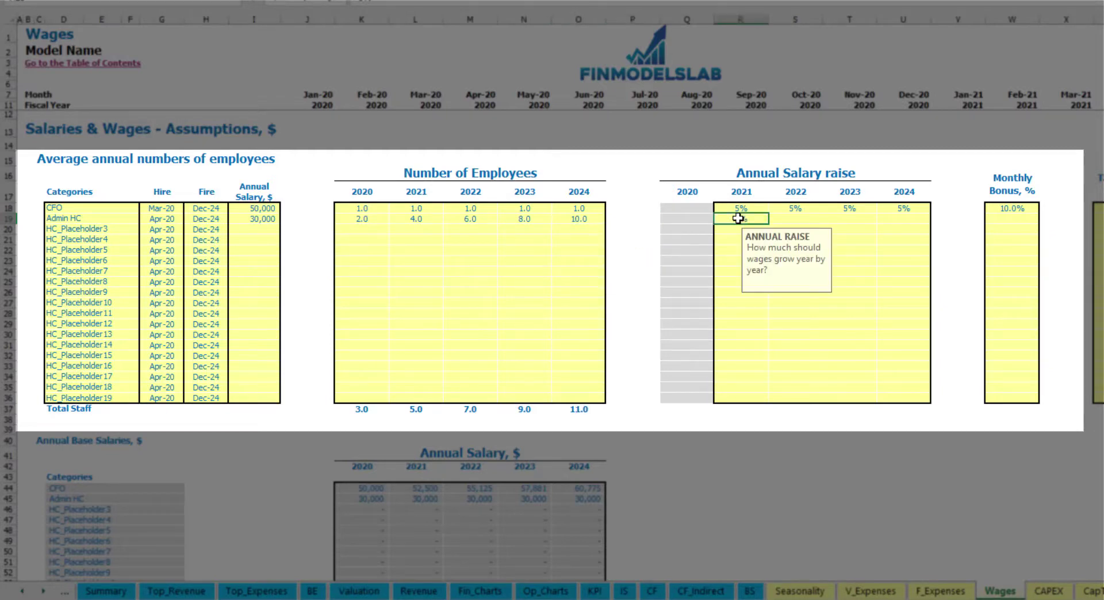
key("ctrl+c")
key("Right")
key("shift+Right")
key("shift+Right")
key("ctrl+v")
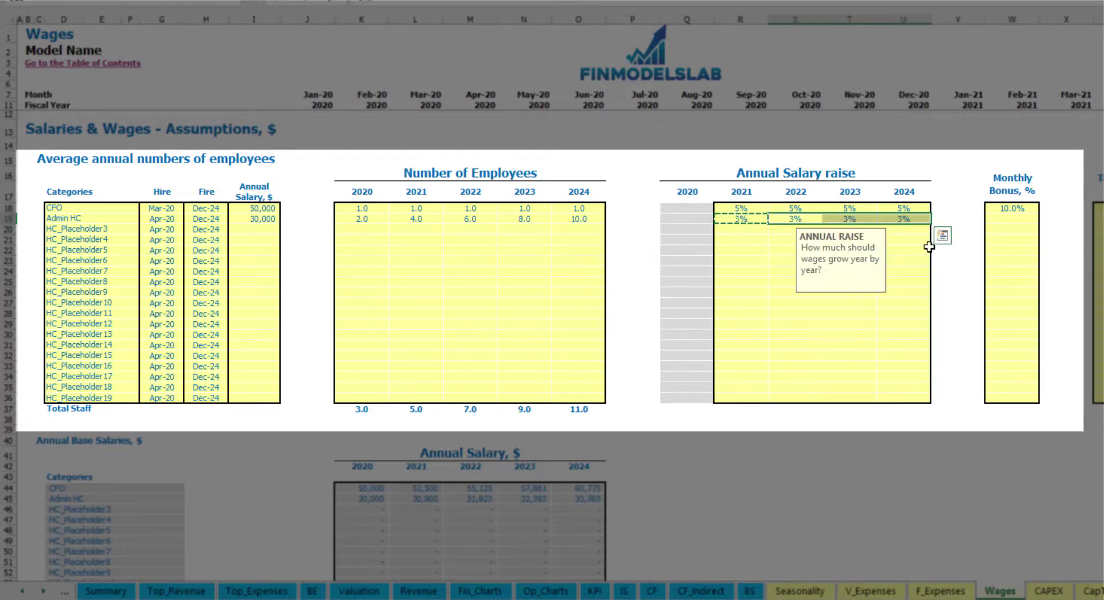
Step: Set the Admin HC monthly bonus to 5% and fill in the category's tax rate
left_click(1028, 223)
type("5")
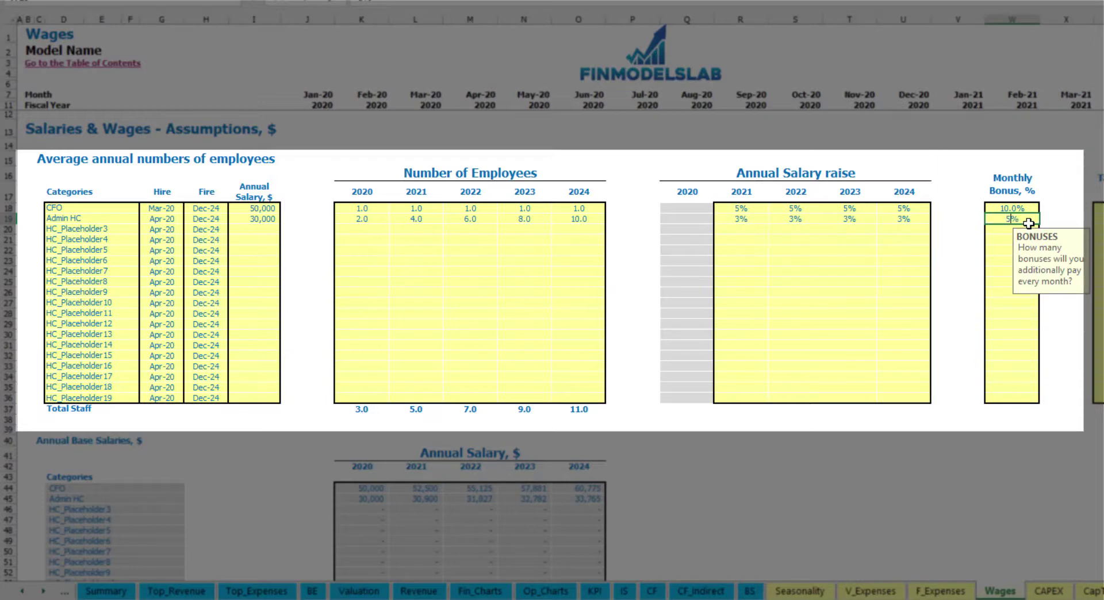
key("Right")
key("Right")
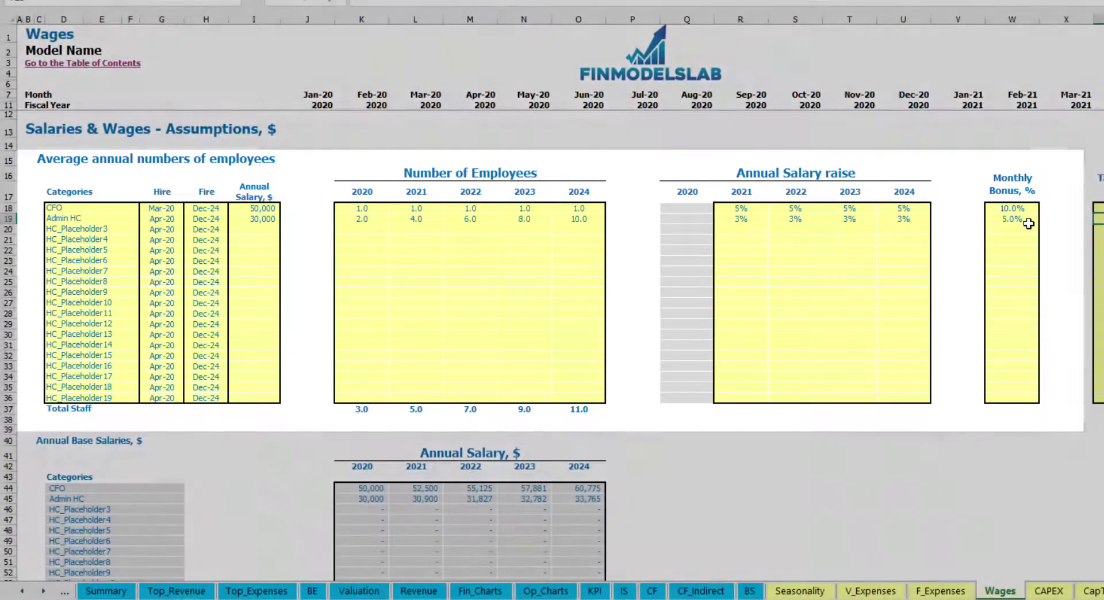
key("Down")
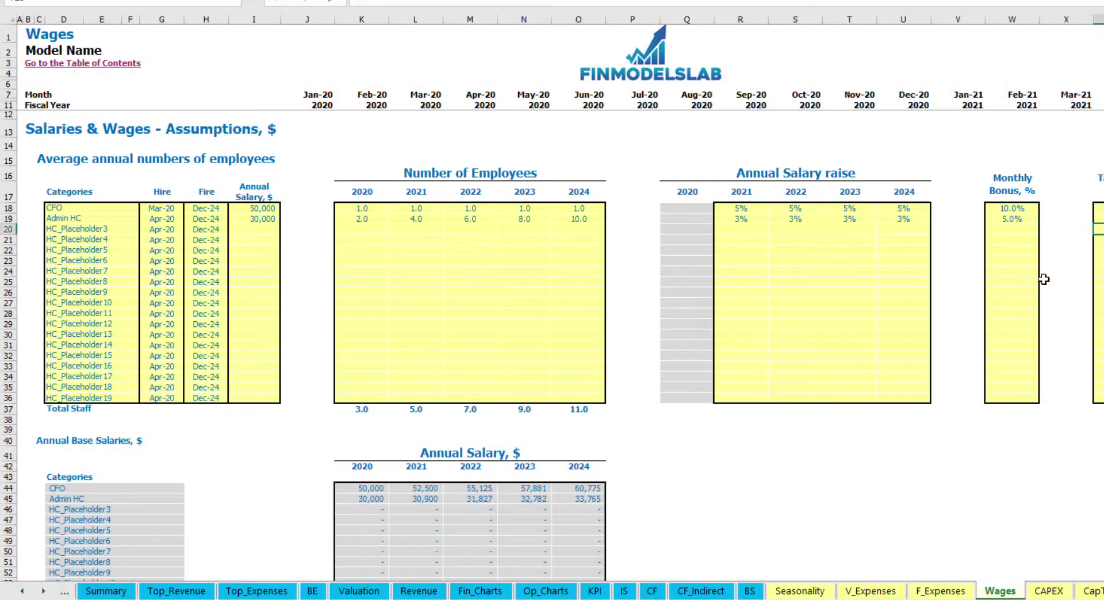
Step: Examine the Admin HC monthly headcount in the Total Staff Numbers section across the forecast years
scroll(458, 345, "down", 13)
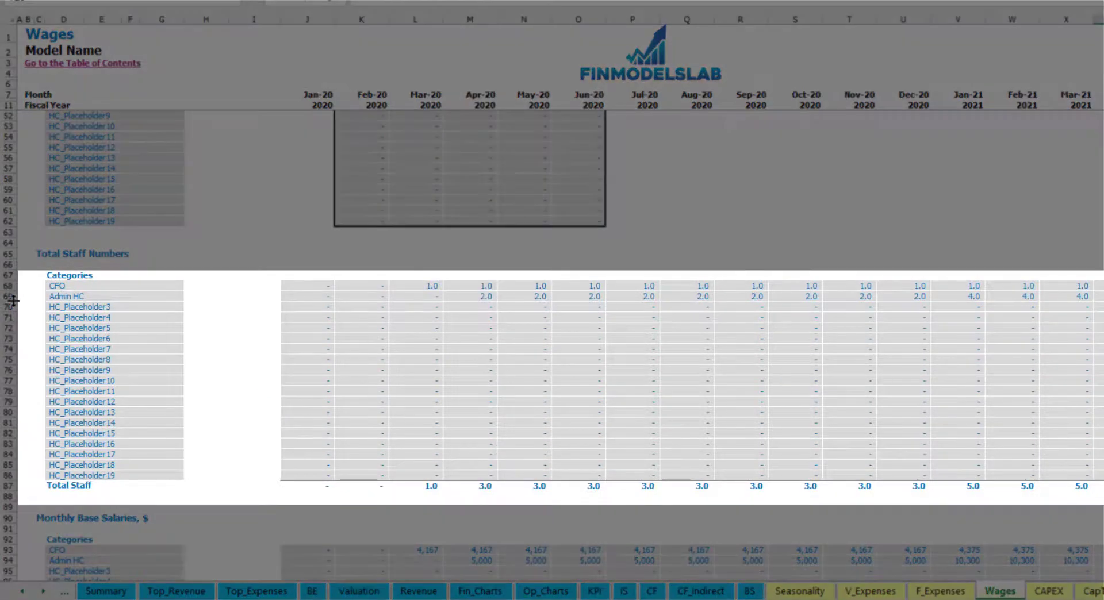
left_click(10, 297)
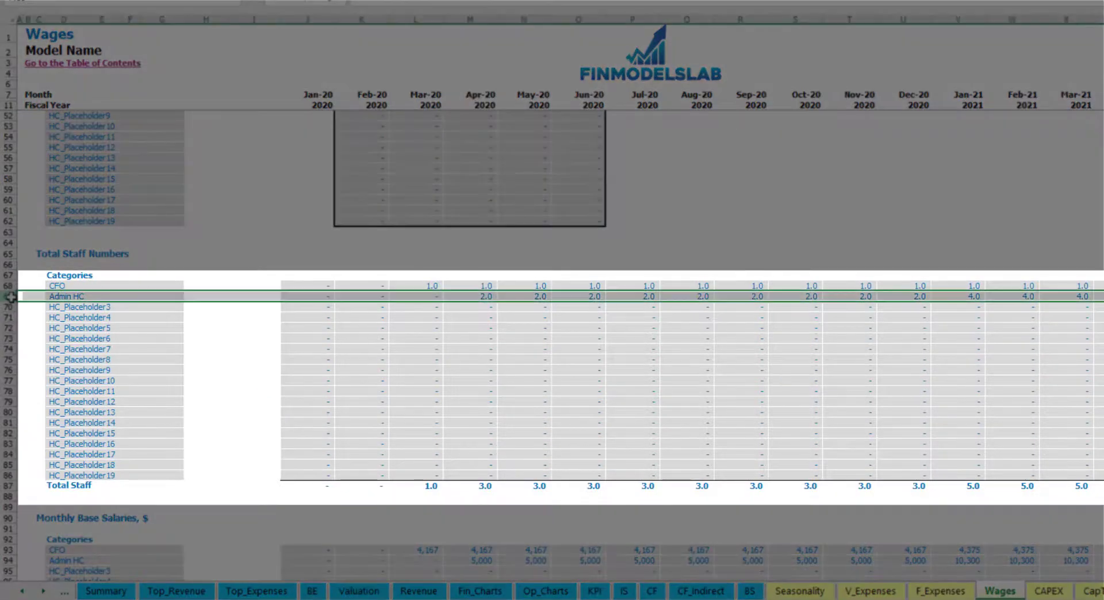
left_click(482, 296)
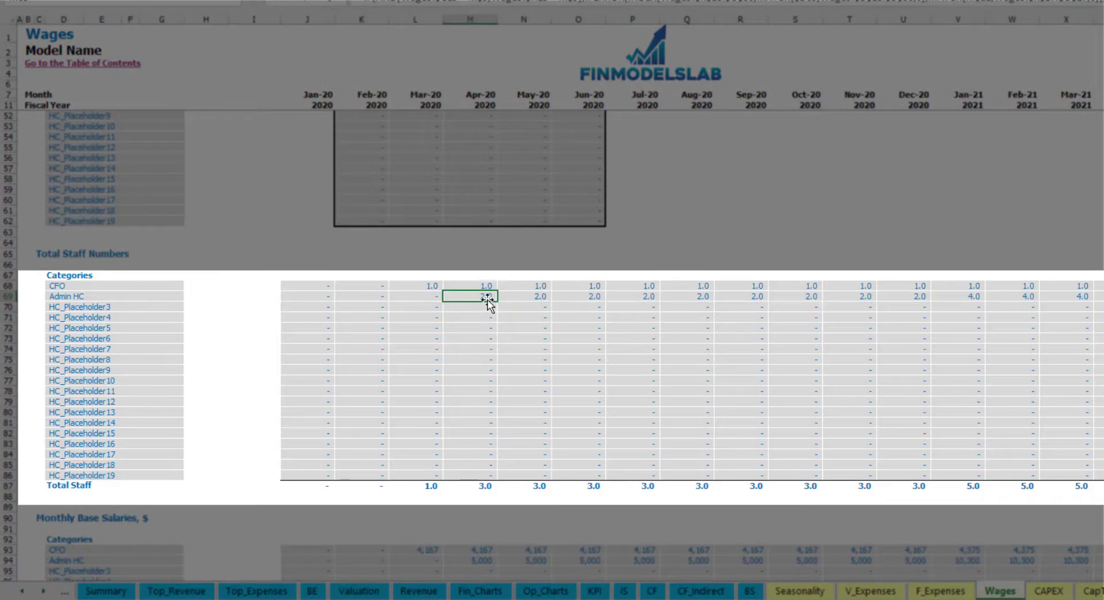
left_click_drag(488, 296, 915, 295)
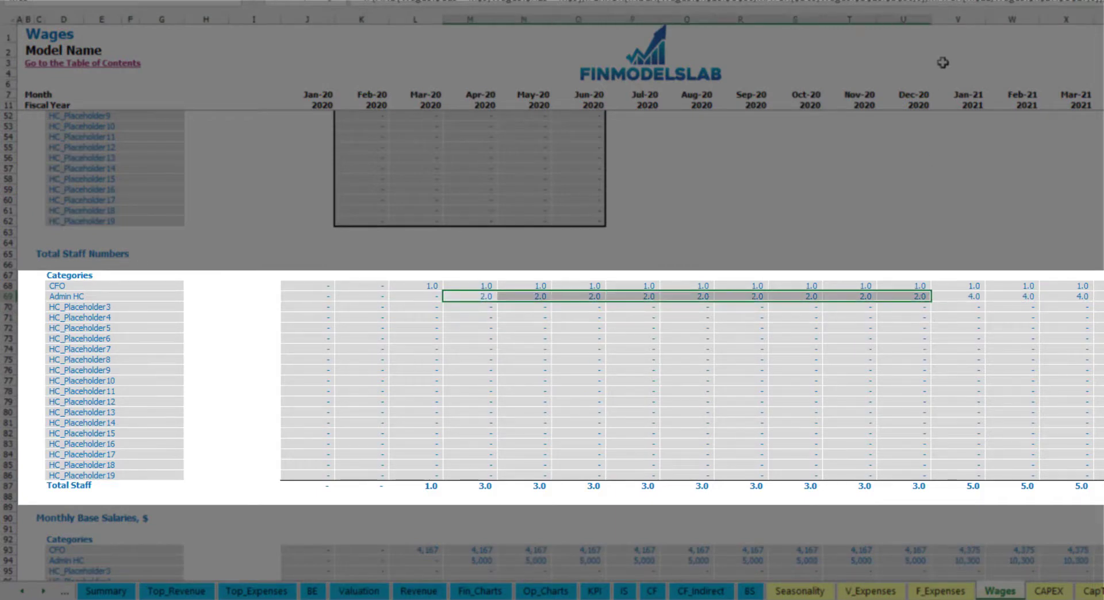
key("ctrl+v")
left_click(975, 301)
key("shift+Right")
key("shift+Right")
key("shift+Right")
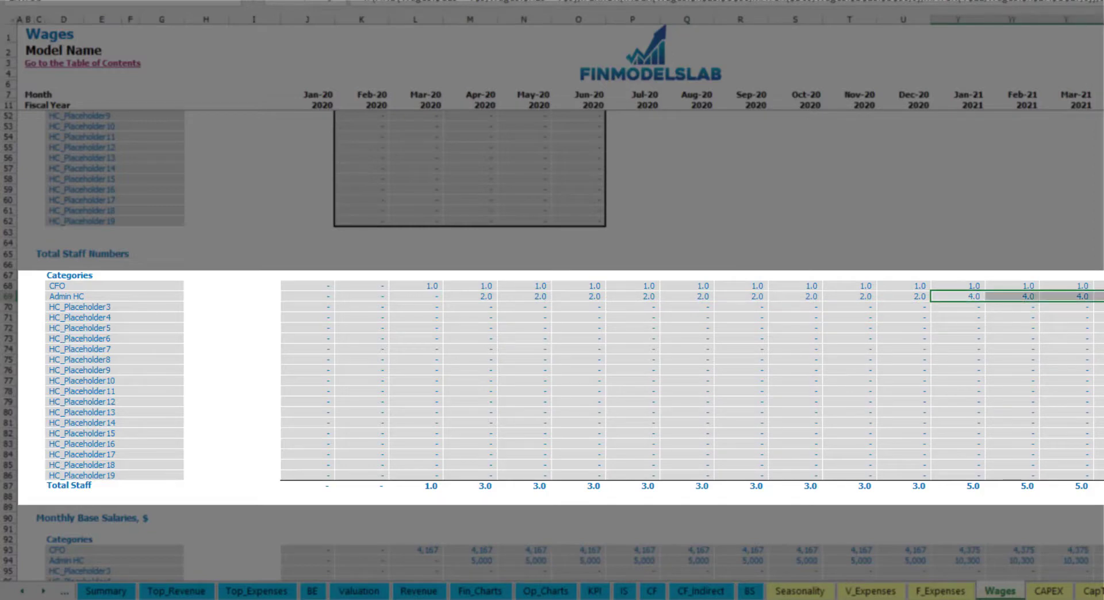
key("shift+Right")
key("shift+Right")
scroll(552, 345, "right", 6)
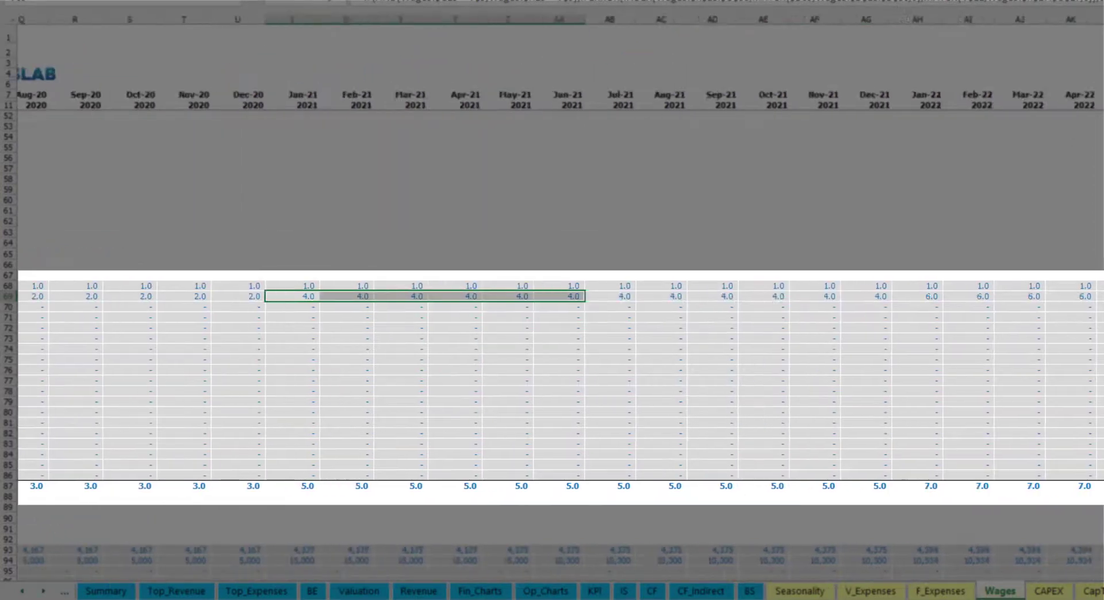
scroll(552, 345, "right", 6)
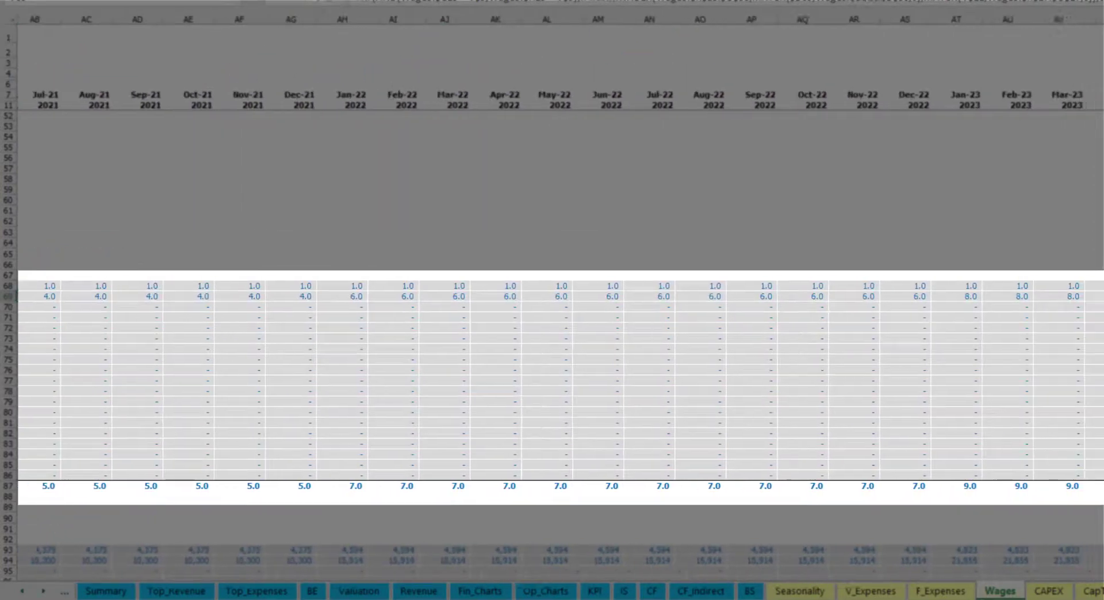
left_click(1098, 296)
scroll(1092, 323, "right", 15)
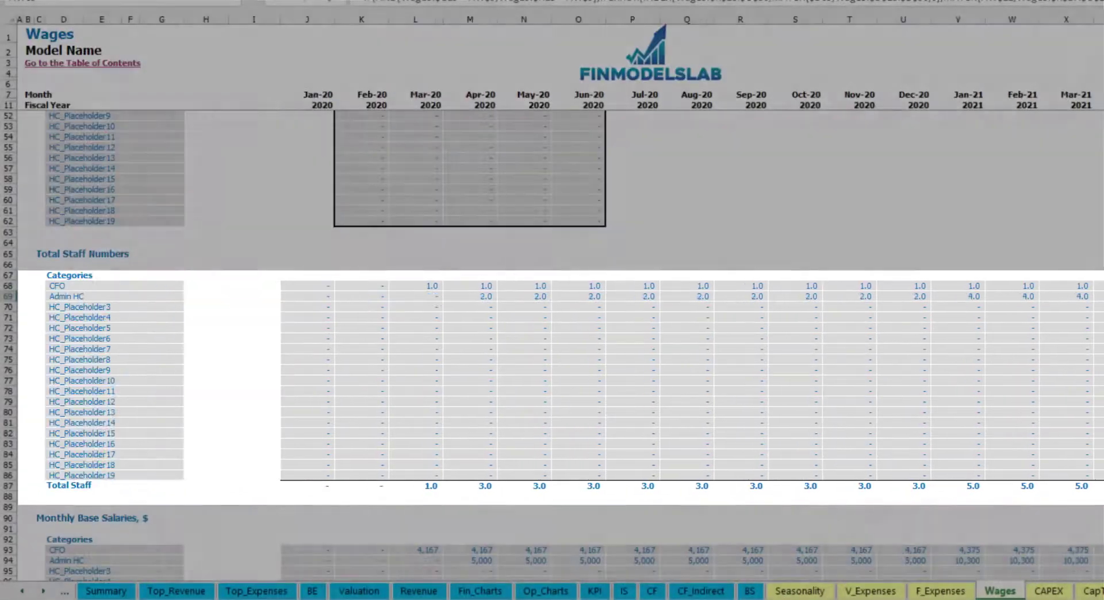
Step: Compare the Admin HC monthly base salaries with the headcount, and review the Monthly Bonus and Monthly Base Taxes sections
scroll(5, 455, "down", 3)
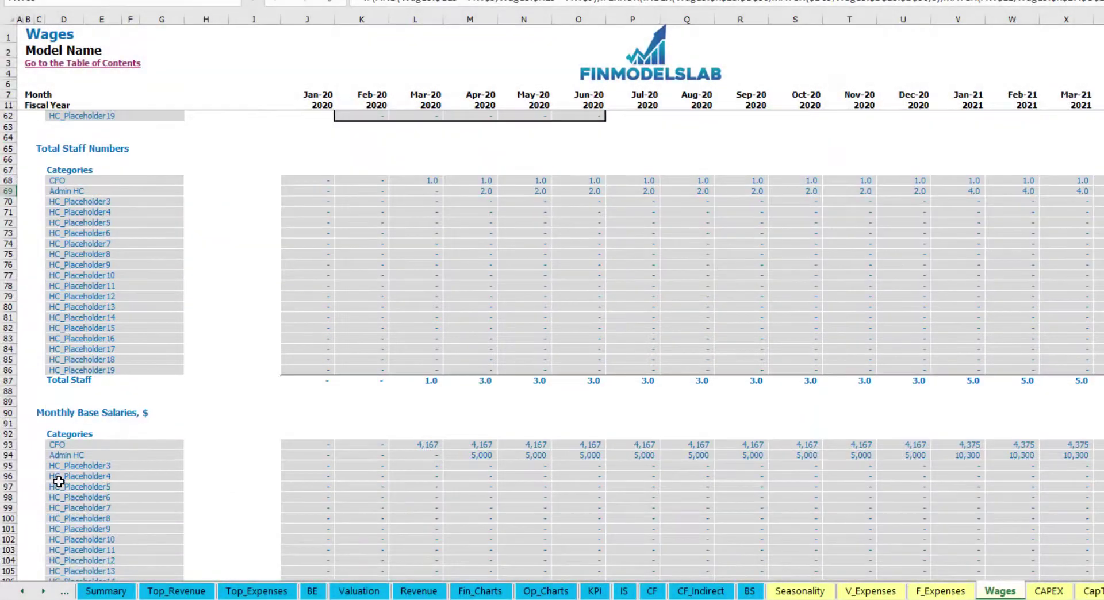
left_click(5, 455)
left_click(475, 457)
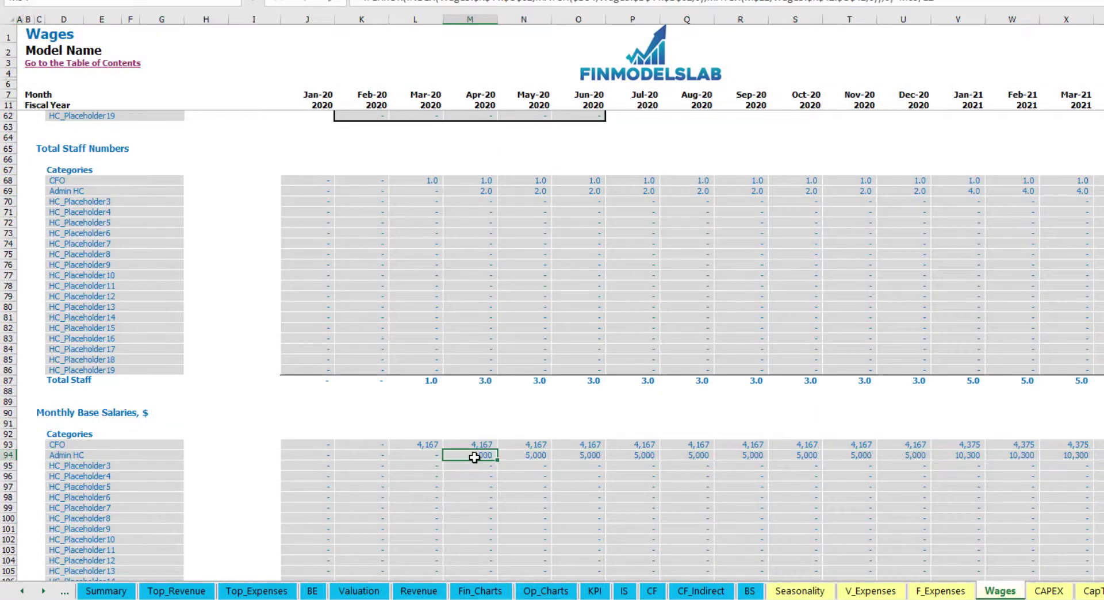
left_click(479, 192)
left_click(1103, 192)
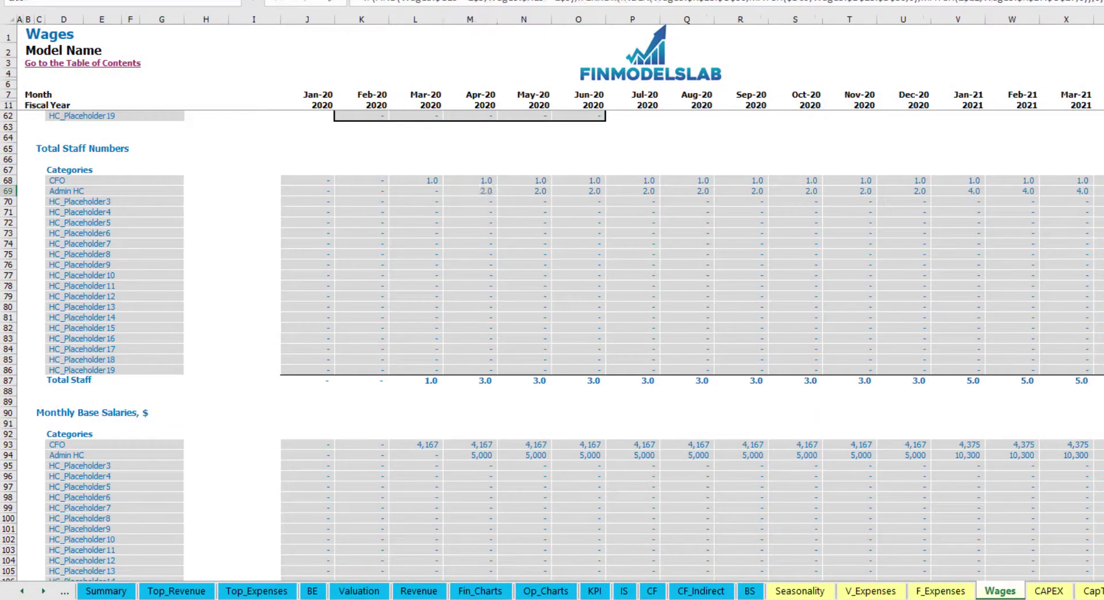
left_click(1103, 455)
scroll(749, 515, "down", 10)
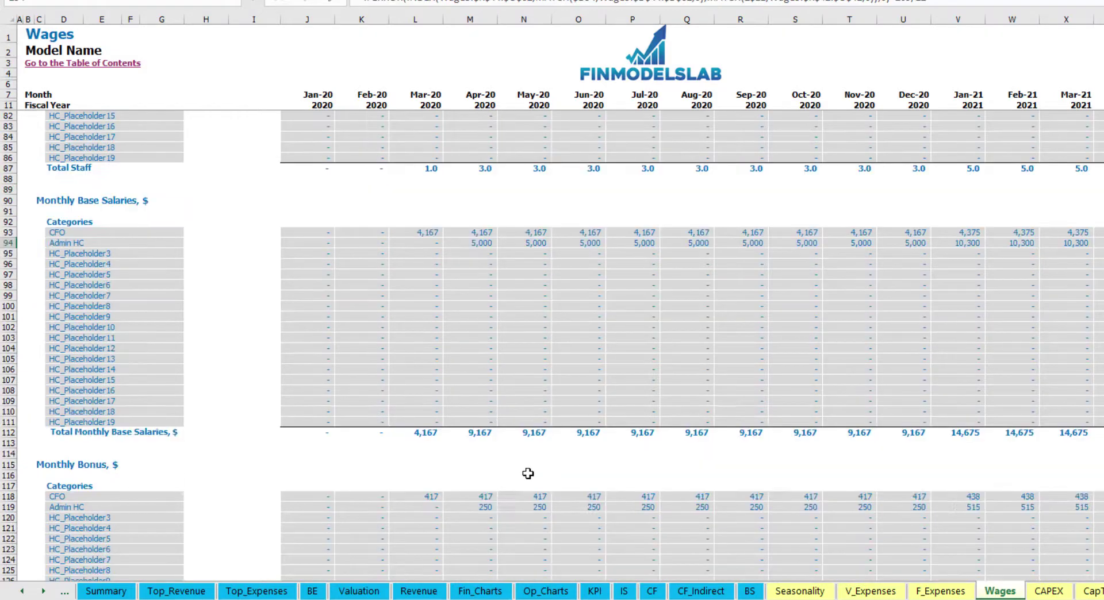
scroll(414, 415, "down", 7)
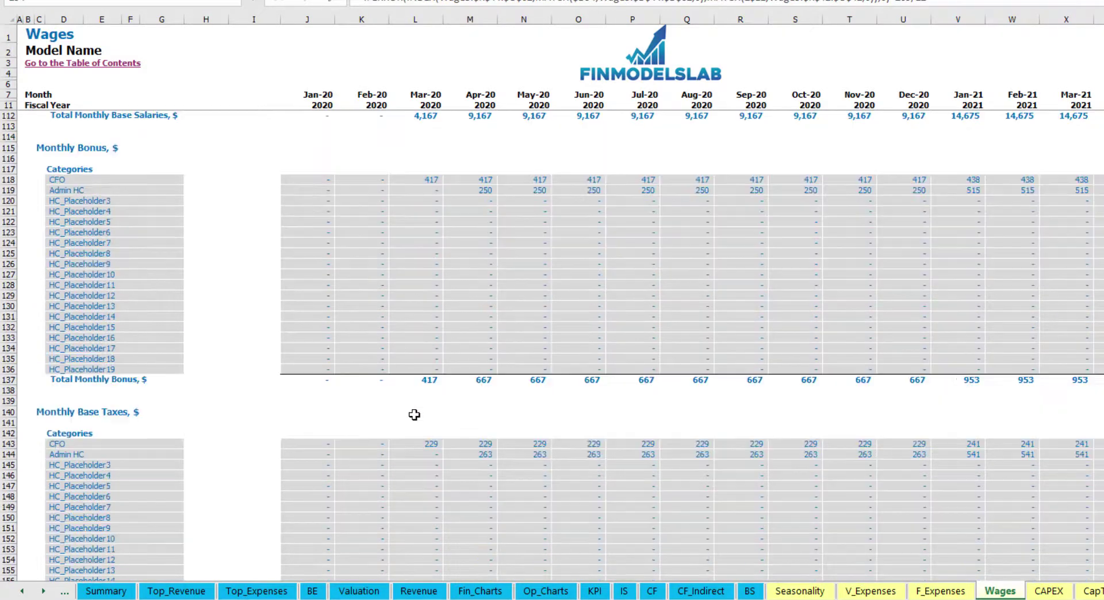
scroll(213, 448, "down", 3)
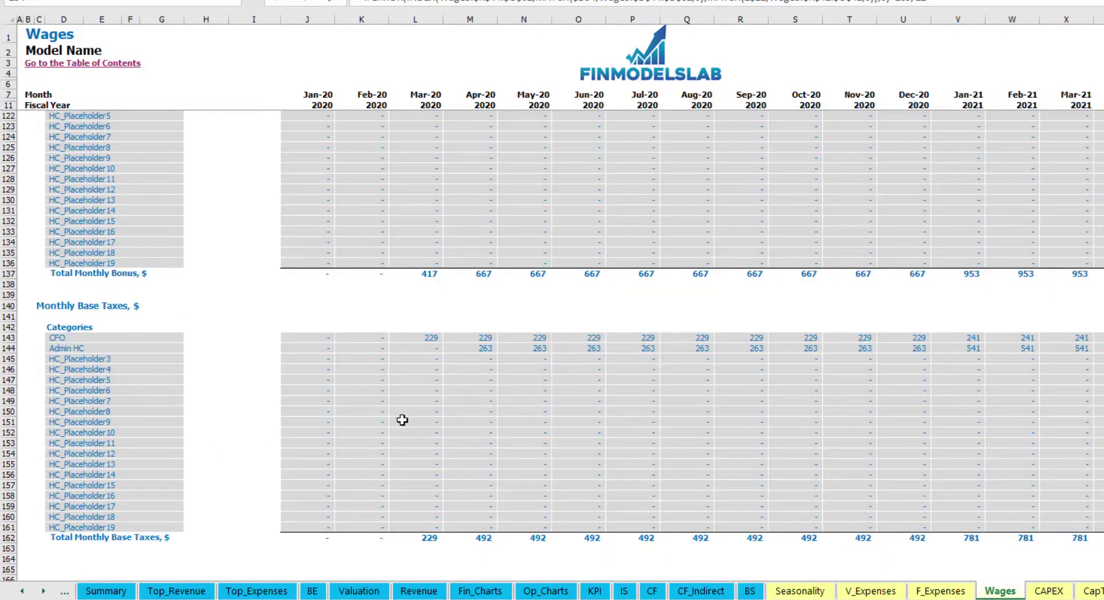
Step: Open the income statement, expand the Total Salary and Wages rows, and review the CFO and Admin HC lines among the wage categories
left_click(625, 591)
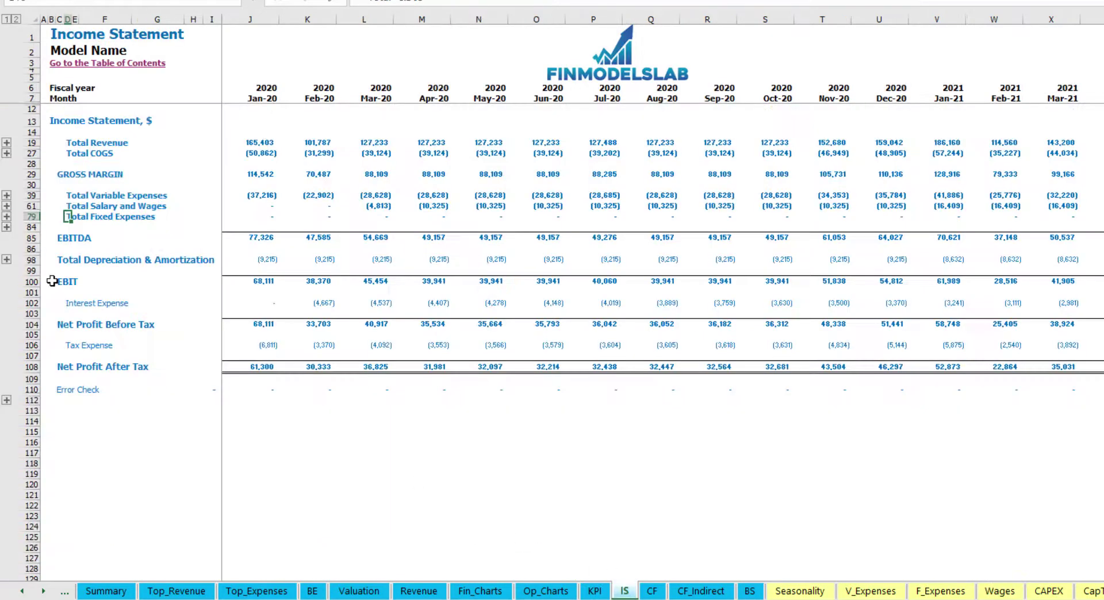
left_click(7, 206)
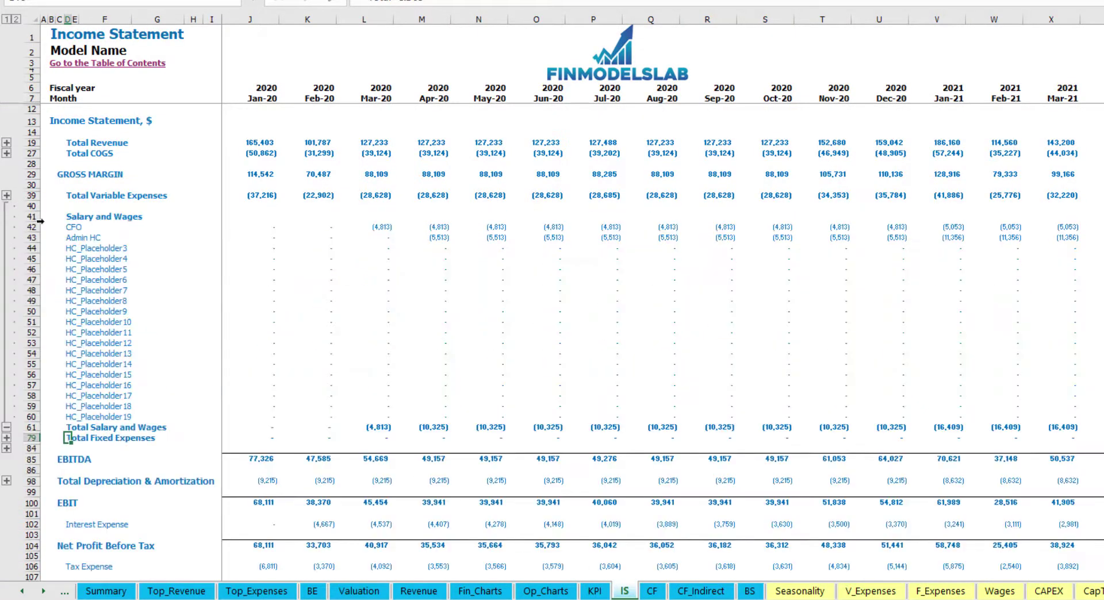
left_click(241, 225)
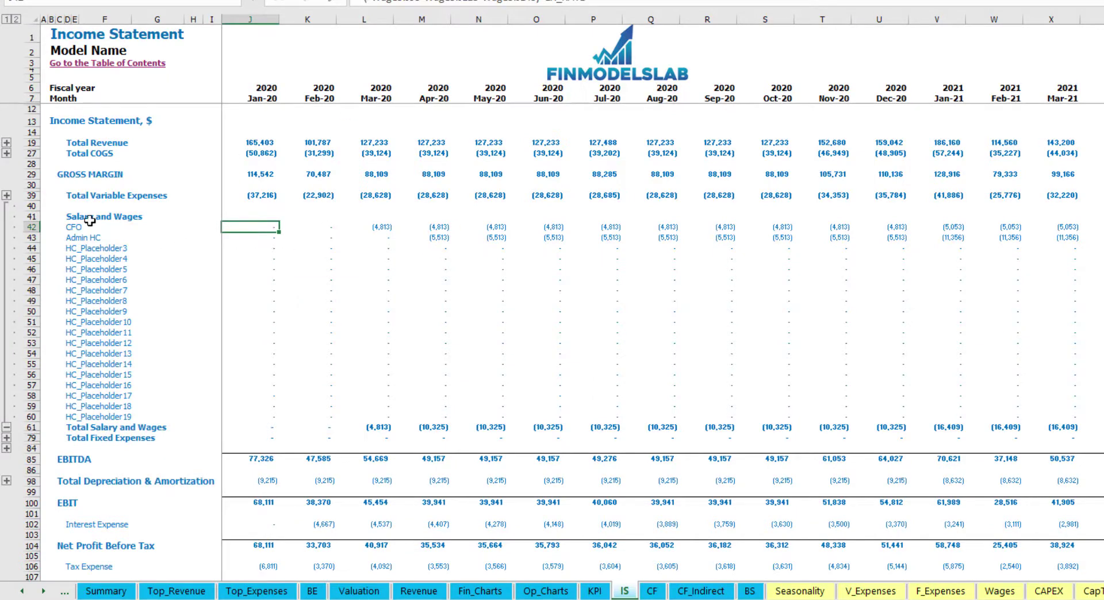
left_click_drag(74, 227, 75, 415)
left_click(129, 237)
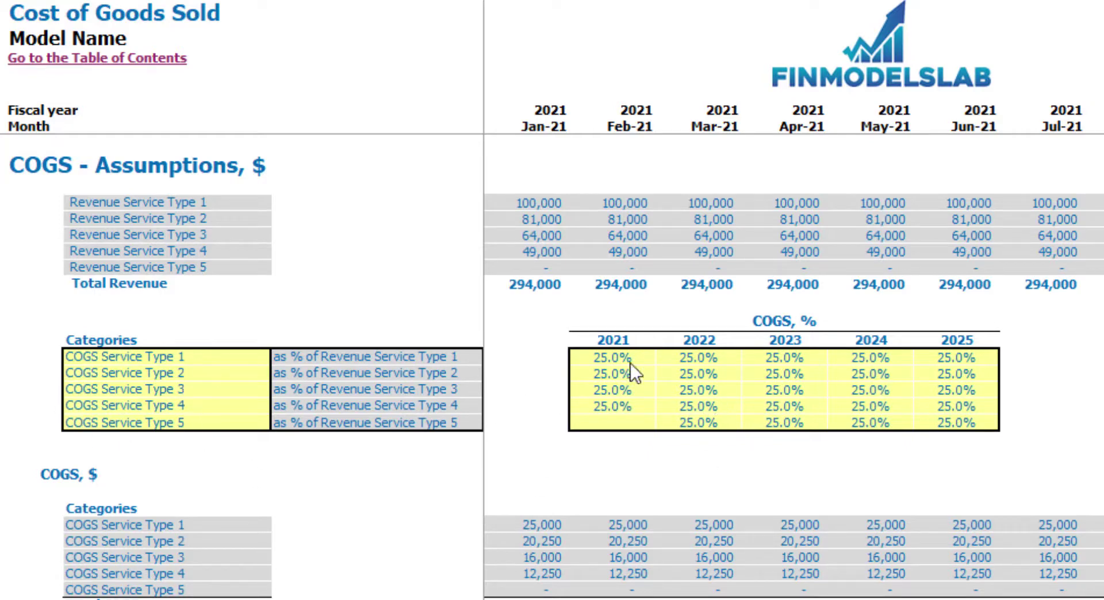
Step: In the COGS assumptions, set COGS Service Type 1 to 30%, 28%, 26%, 24% and 22% for 2021 through 2025
left_click_drag(628, 361, 959, 425)
left_click(1090, 391)
left_click(613, 357)
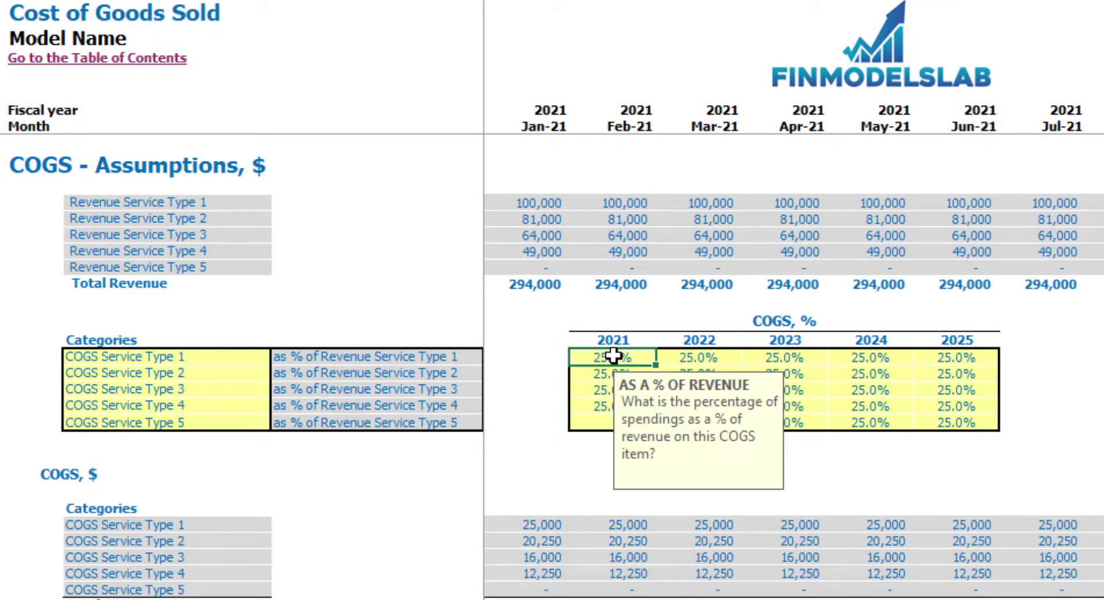
type("30")
key("Tab")
type("3")
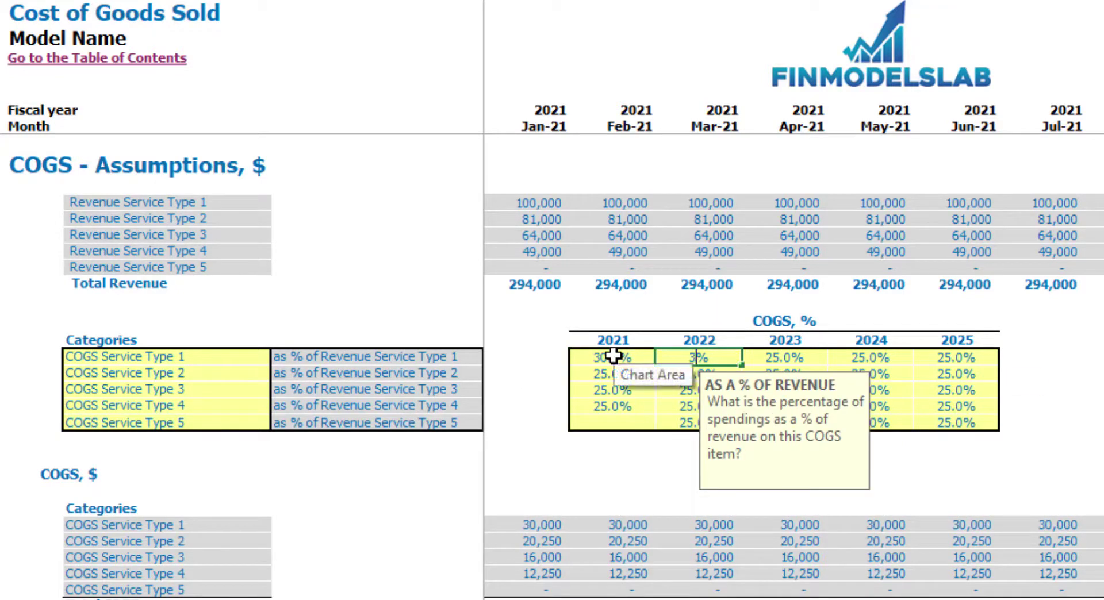
type("8")
key("Tab")
type("26")
key("Tab")
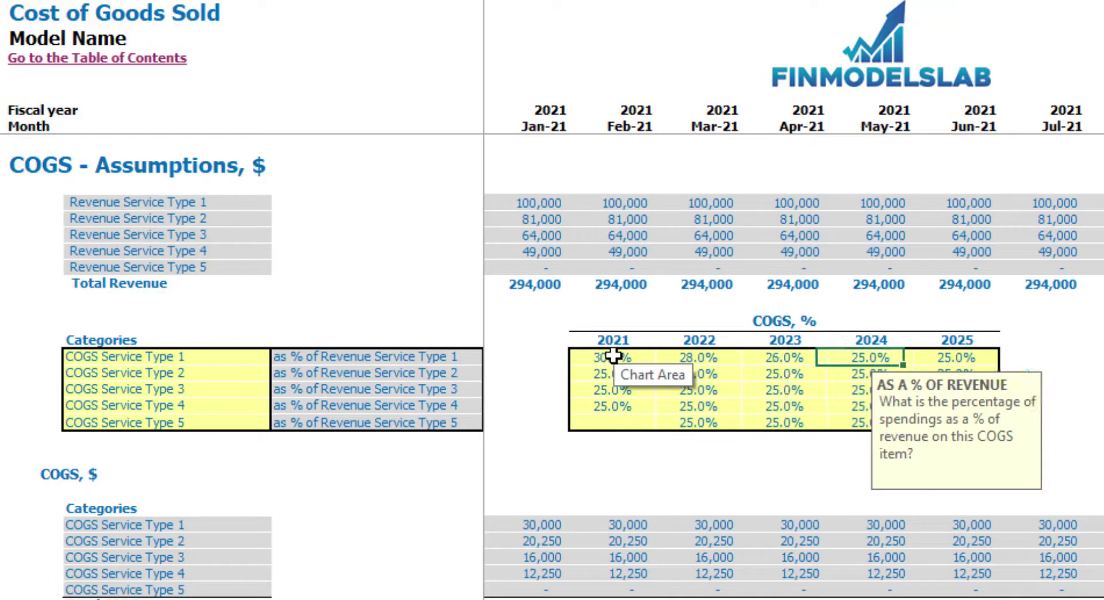
type("24")
key("Tab")
type("22")
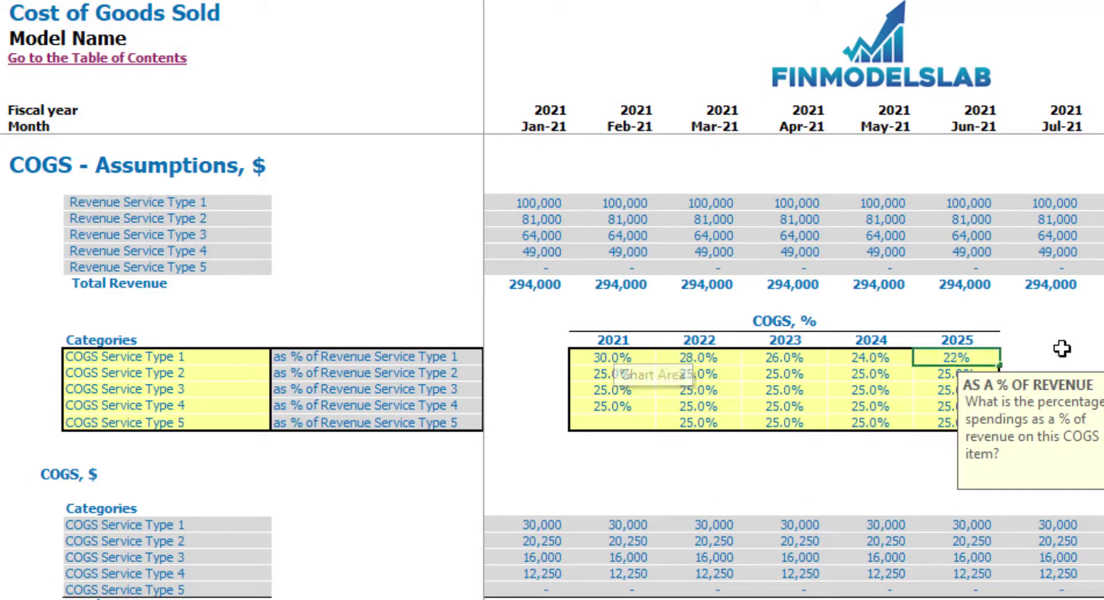
key("Tab")
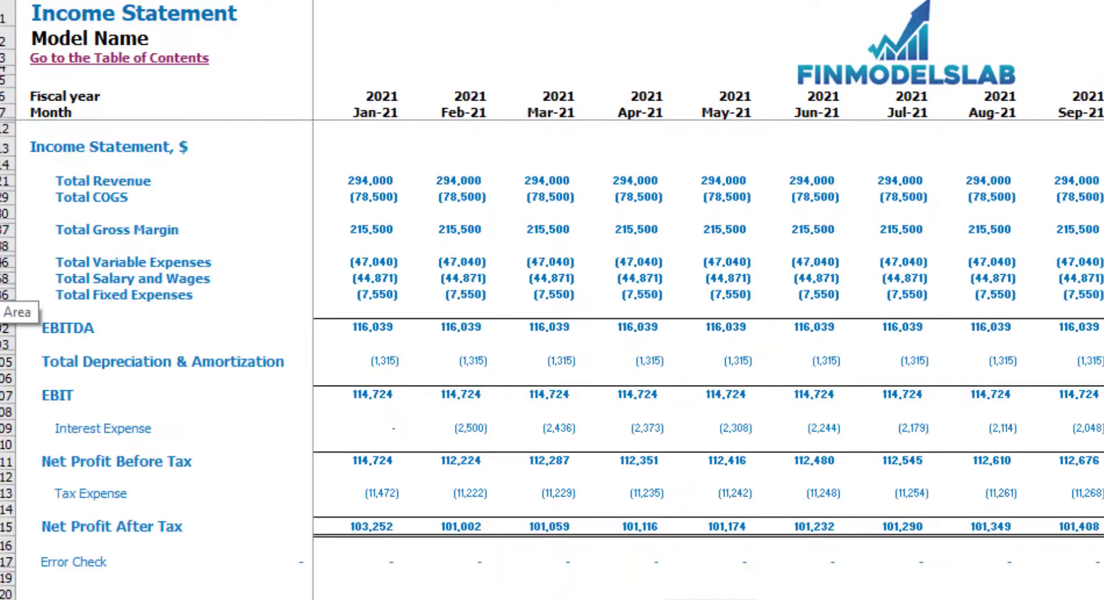
Step: Expand the Total COGS rows on the income statement
left_click(2, 197)
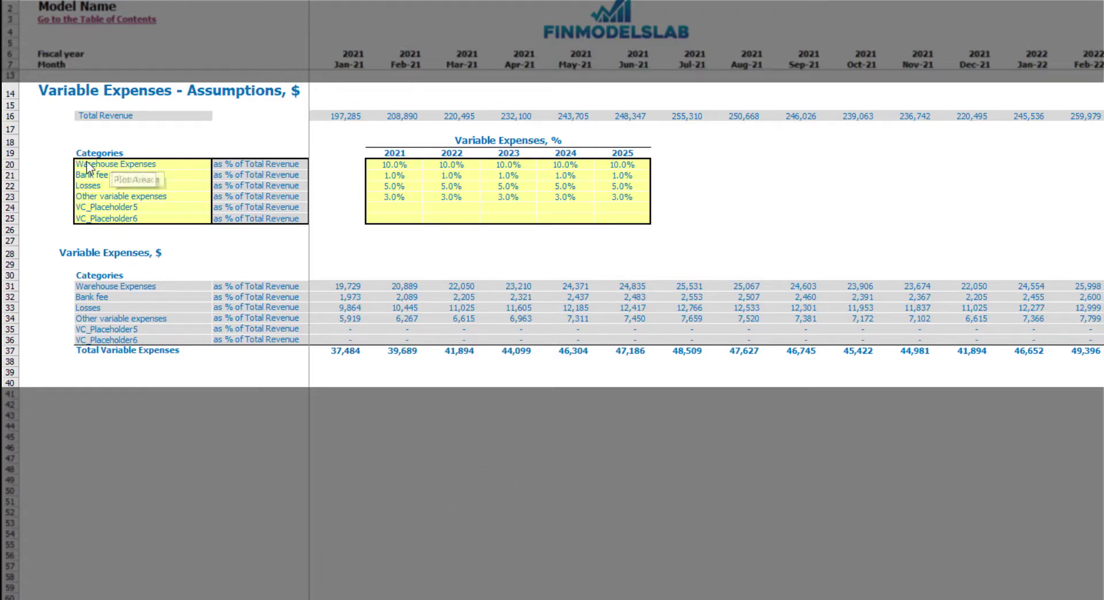
Step: In the variable expense assumptions, set Warehouse Expenses to 12%, 14%, 16% and 18% of revenue for 2022 through 2025
left_click(127, 168)
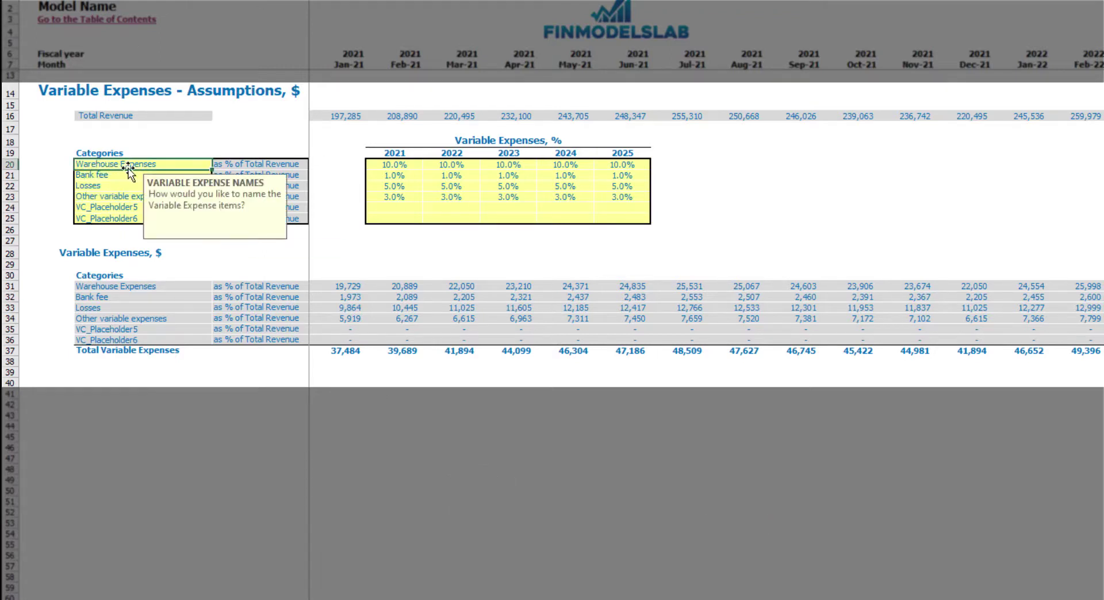
left_click(154, 139)
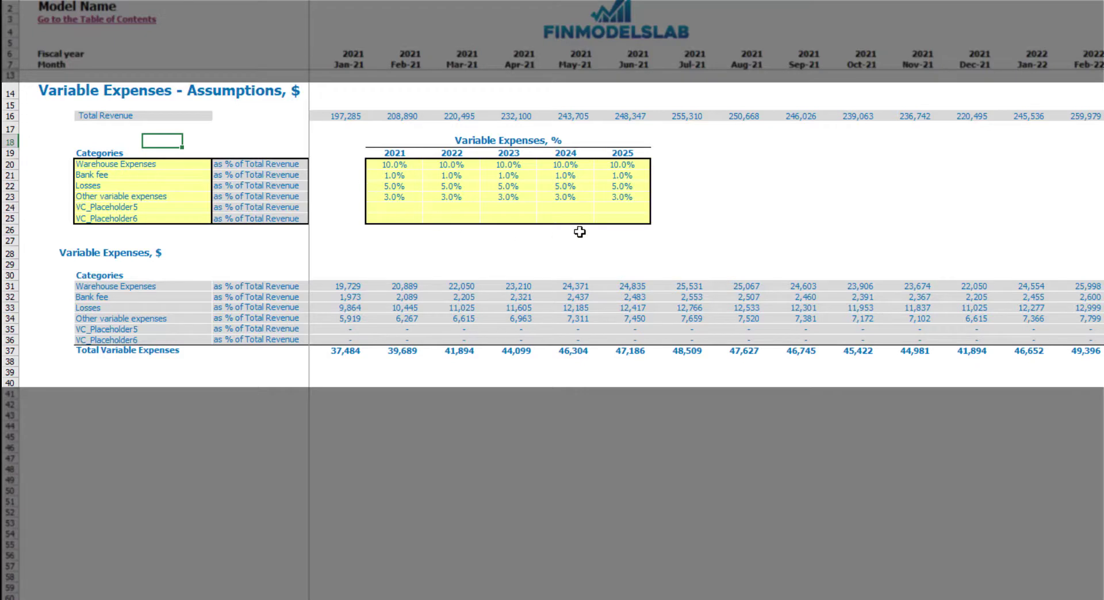
left_click(415, 166)
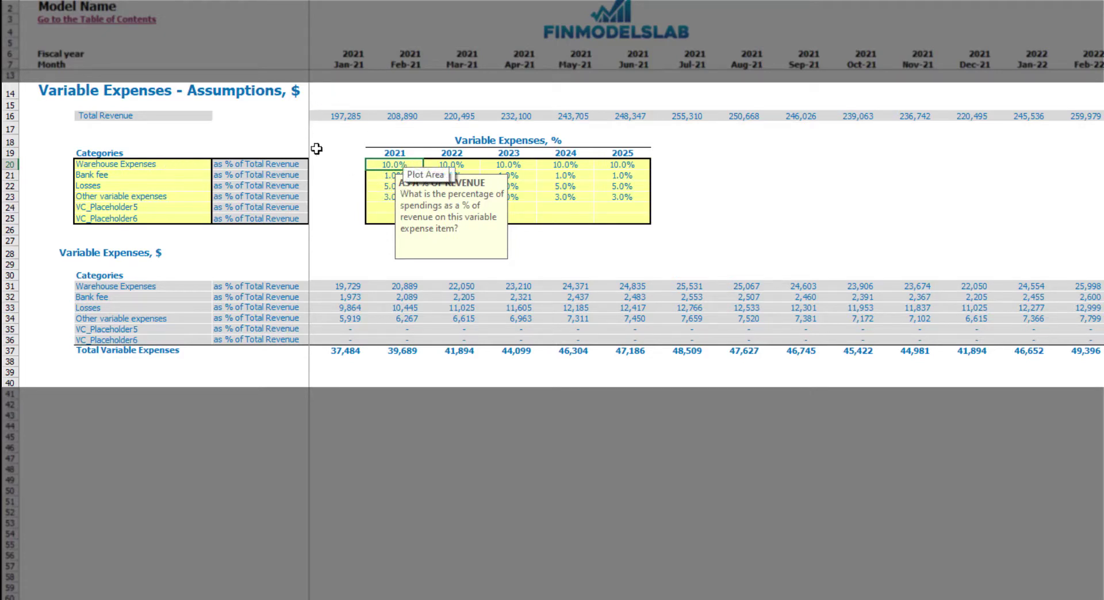
left_click(435, 166)
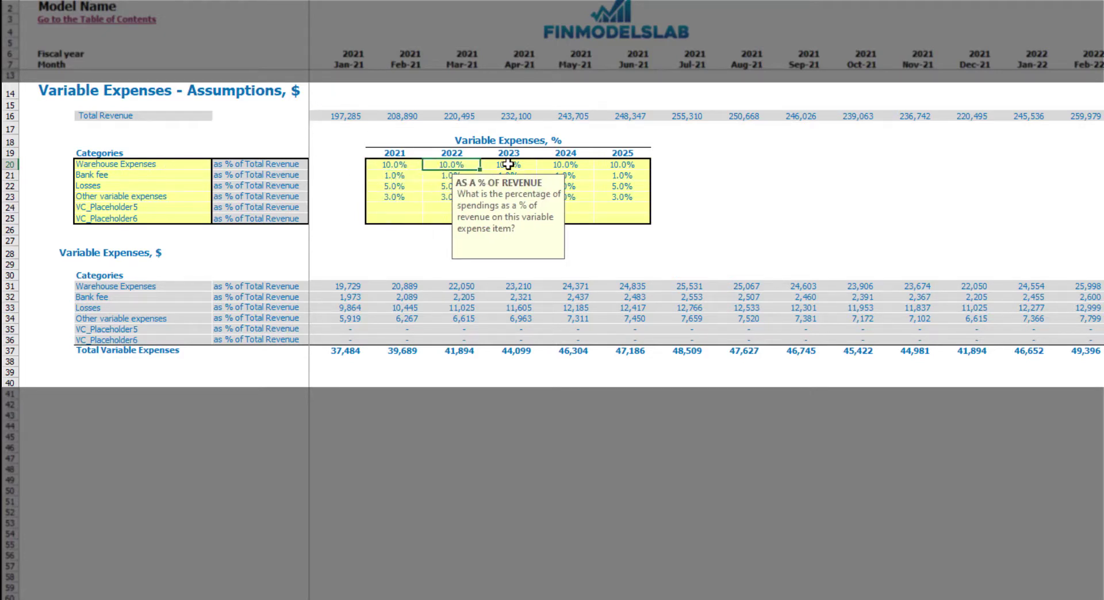
type("12")
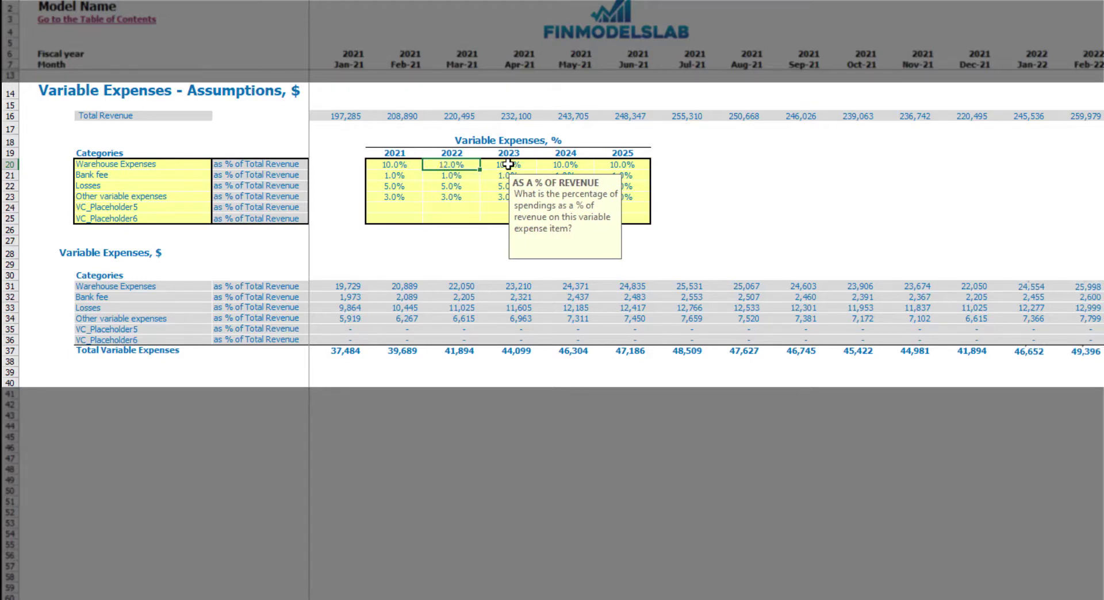
key("Tab")
type("14")
key("Tab")
type("16")
key("Tab")
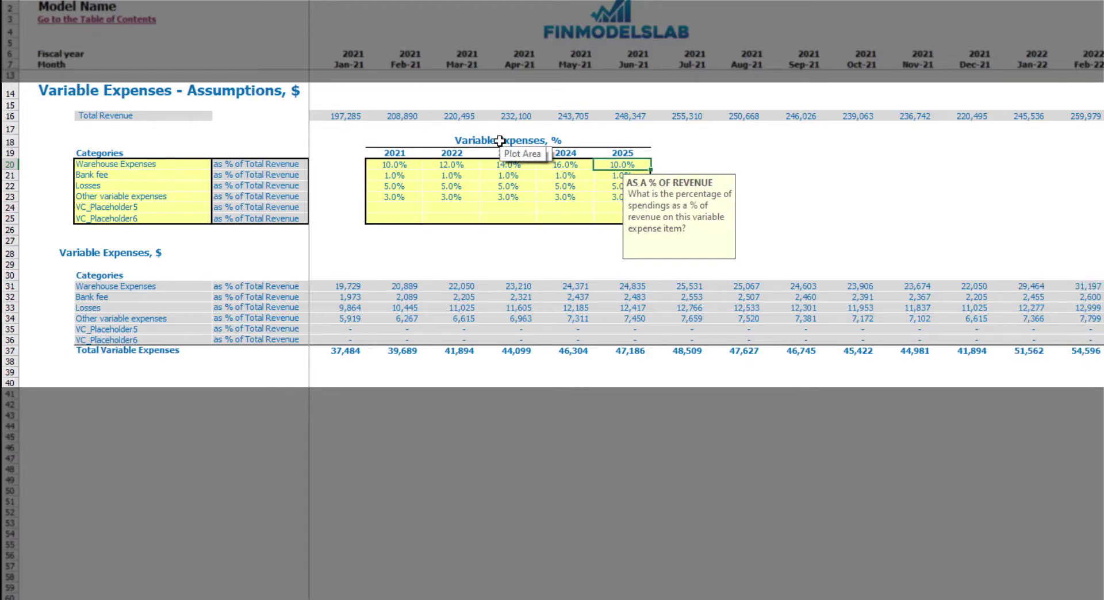
type("18")
left_click(734, 166)
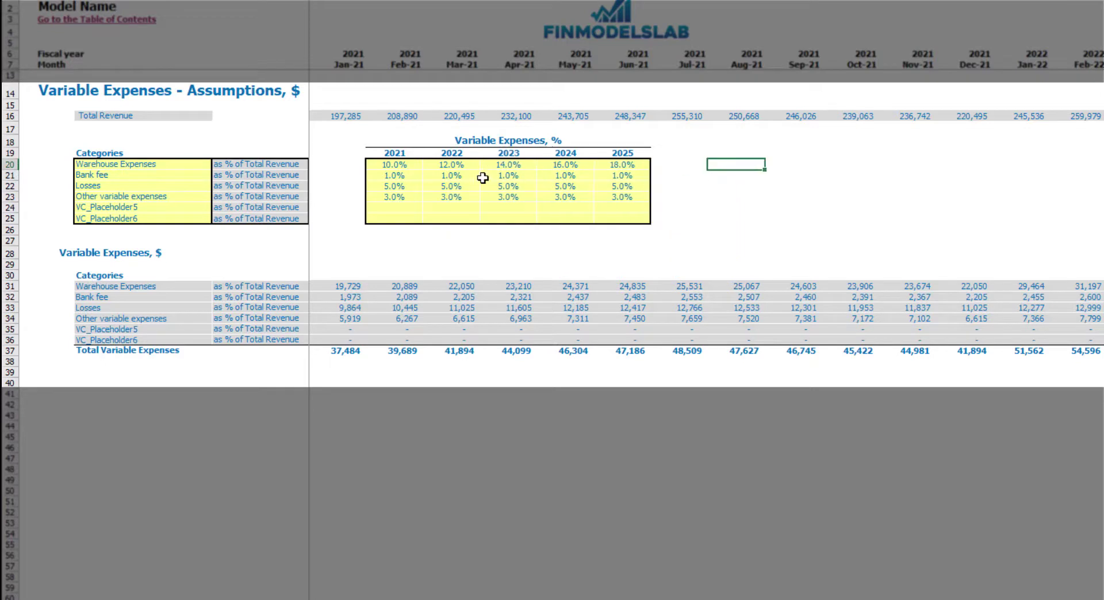
Step: Set the Warehouse Expenses percentages of revenue to 9%, 8%, 7% and 6% for 2022 through 2025
left_click(454, 165)
type("9")
key("Tab")
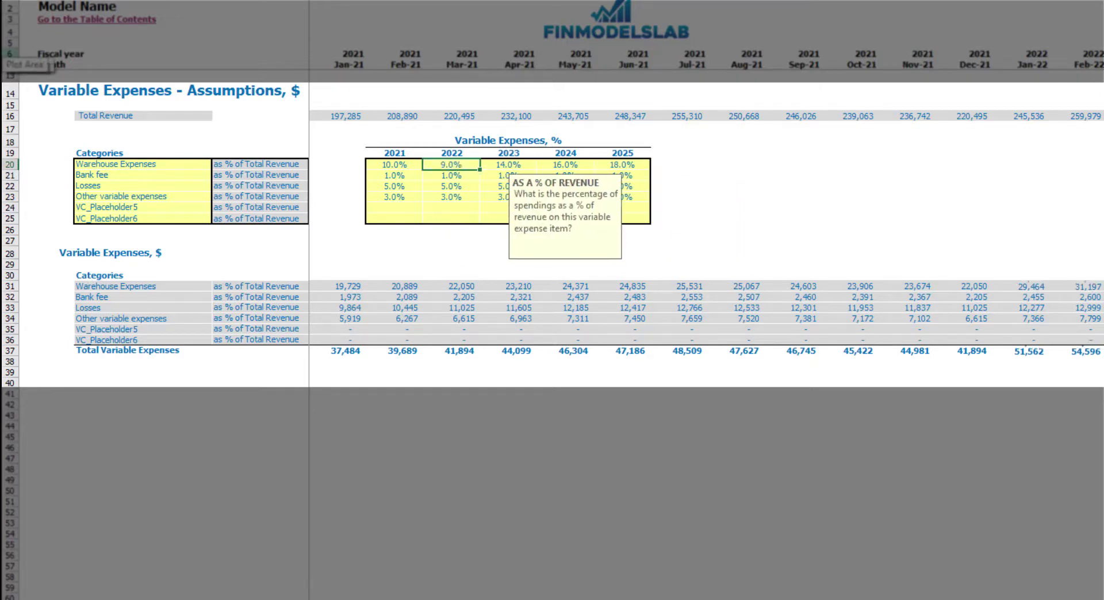
type("8")
key("Tab")
type("7")
key("Tab")
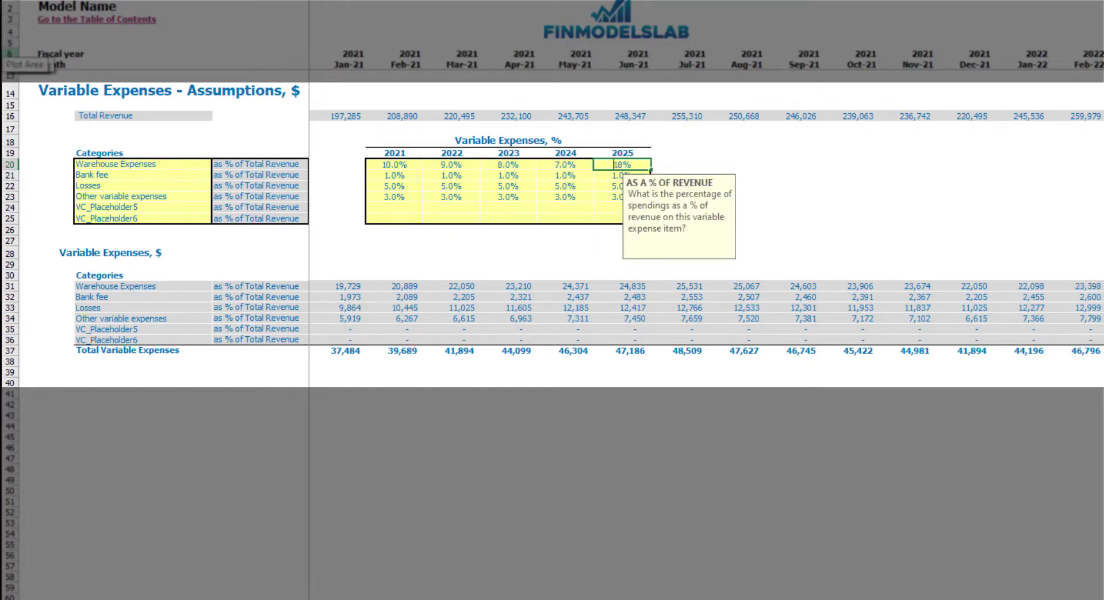
type("6")
key("Tab")
left_click(711, 207)
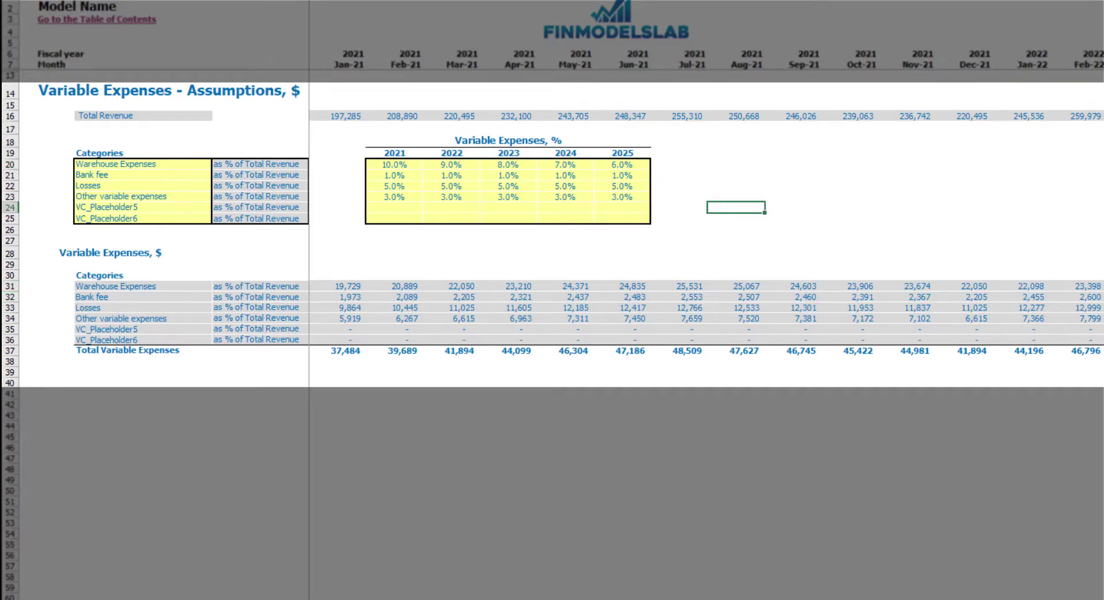
Step: Go to the income statement and expand the Total Variable Expenses rows
key("ctrl+Page_Down")
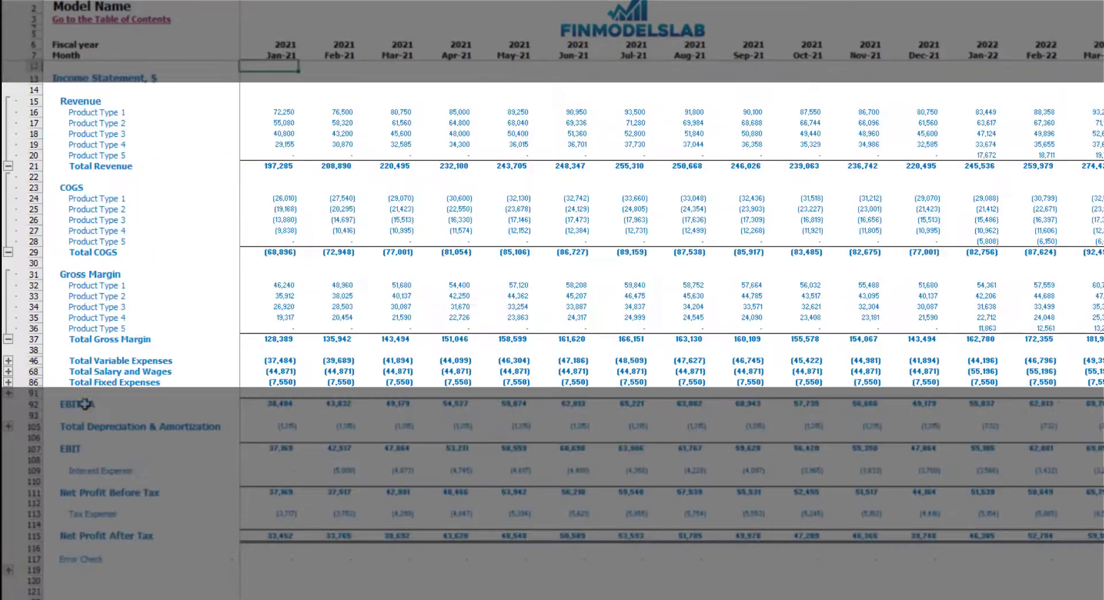
left_click(9, 362)
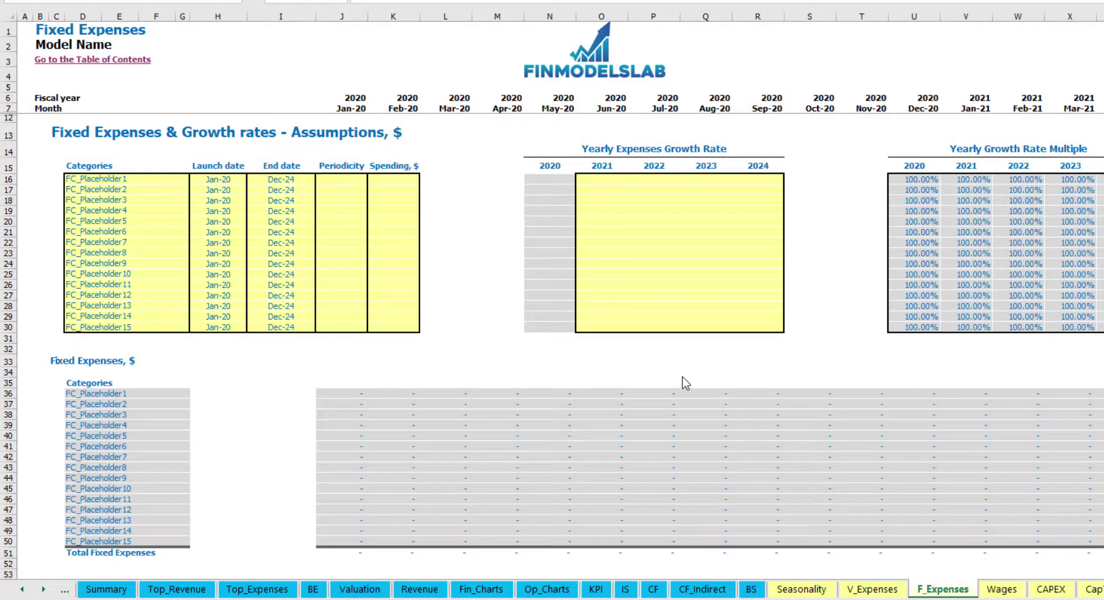
Step: On the Fixed Expenses sheet, rename the first category Utilities and set its launch date to Mar-20
left_click(129, 179)
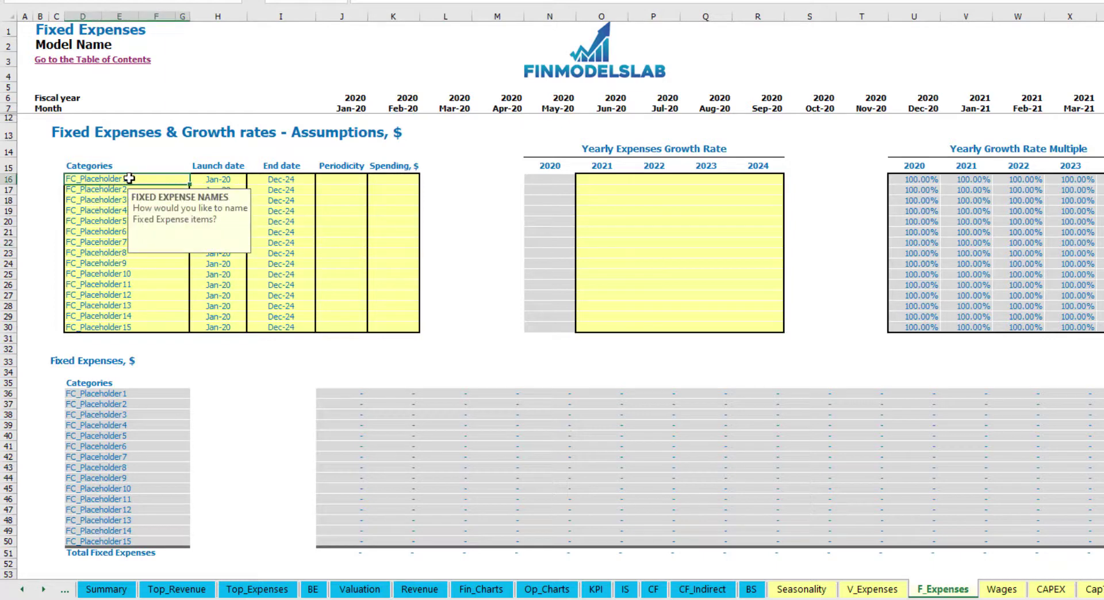
type("Utilities")
key("Return")
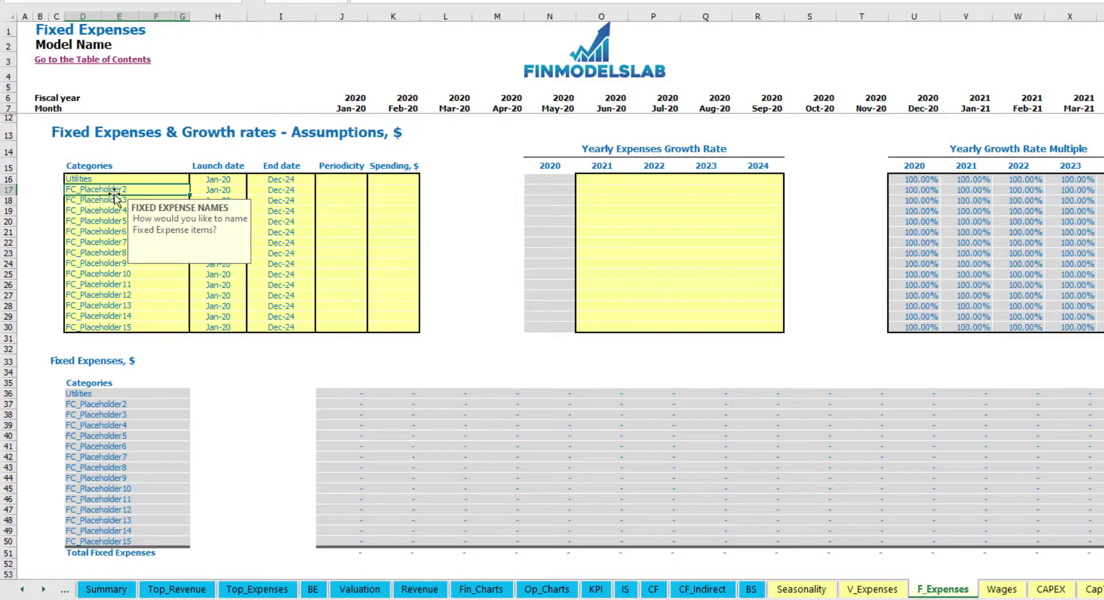
left_click(221, 176)
left_click(253, 180)
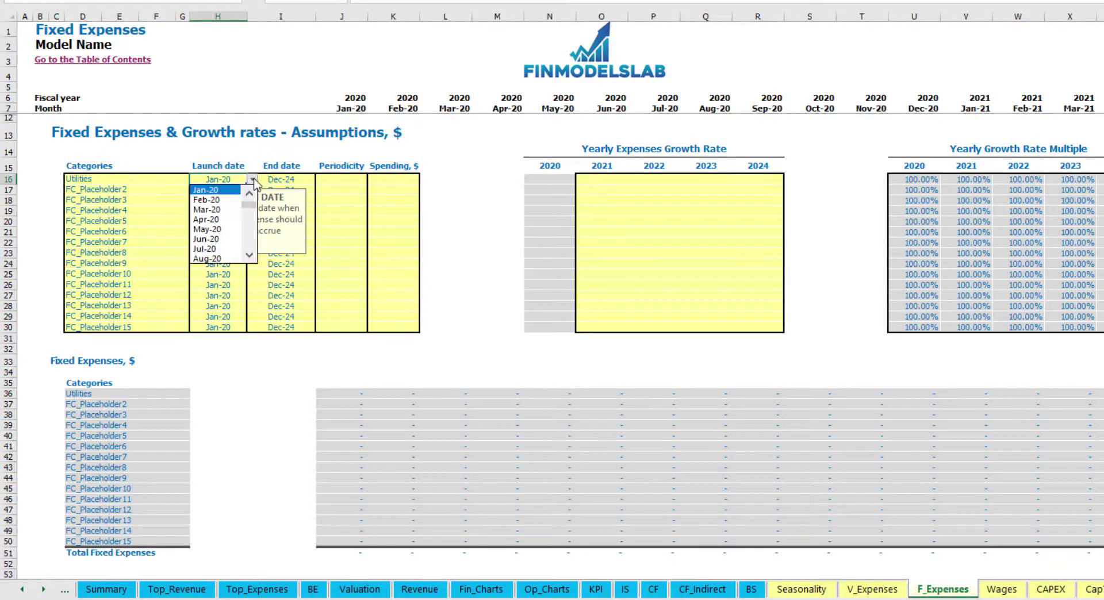
left_click(216, 210)
Step: Check the Utilities end date and look along the monthly timeline on the Fixed Expenses sheet
left_click(289, 181)
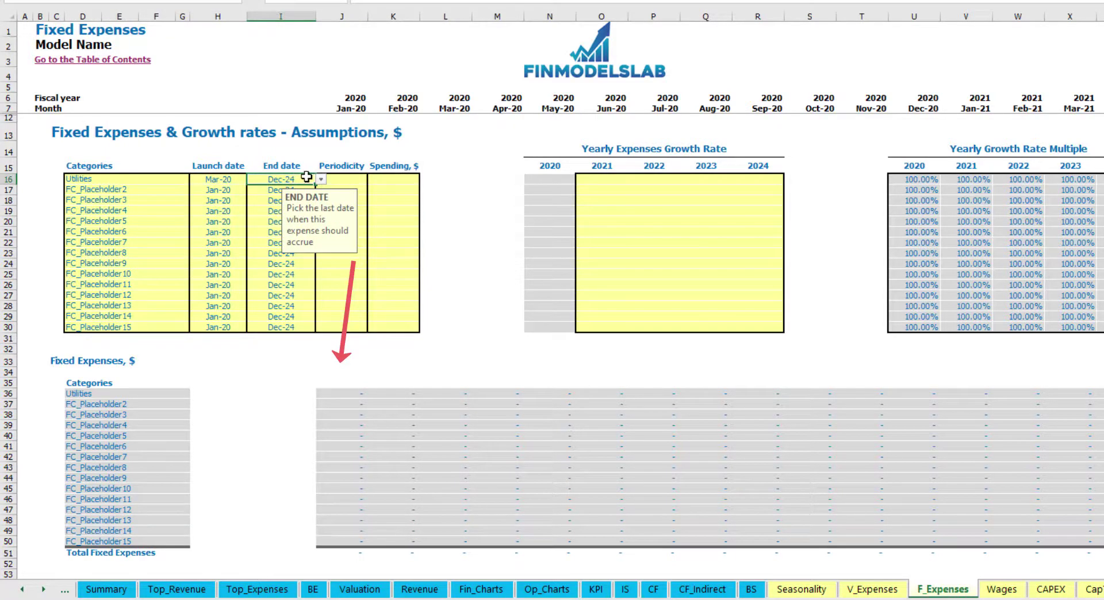
left_click(352, 109)
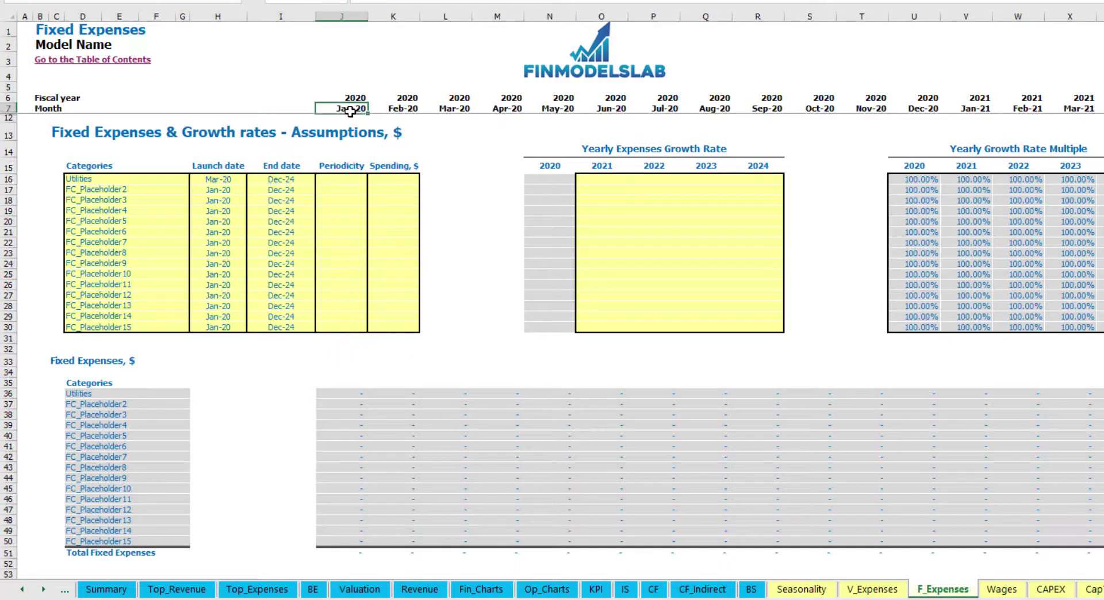
scroll(350, 111, "right", 14)
scroll(350, 112, "left", 15)
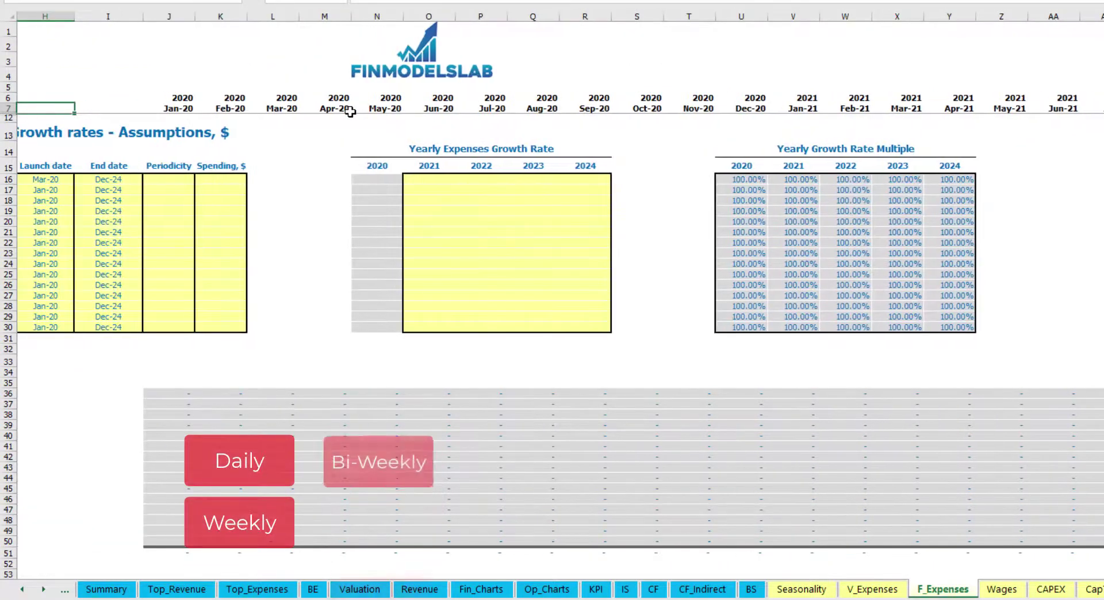
scroll(350, 112, "left", 2)
Step: Set the Utilities periodicity to Daily with a spending amount of $50
left_click(362, 180)
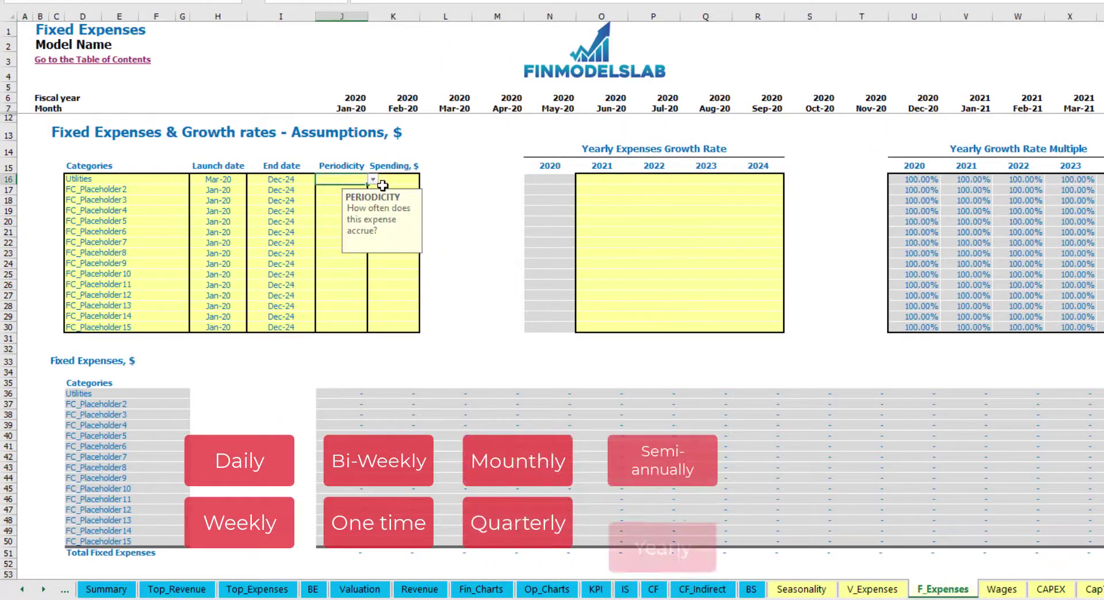
left_click(373, 180)
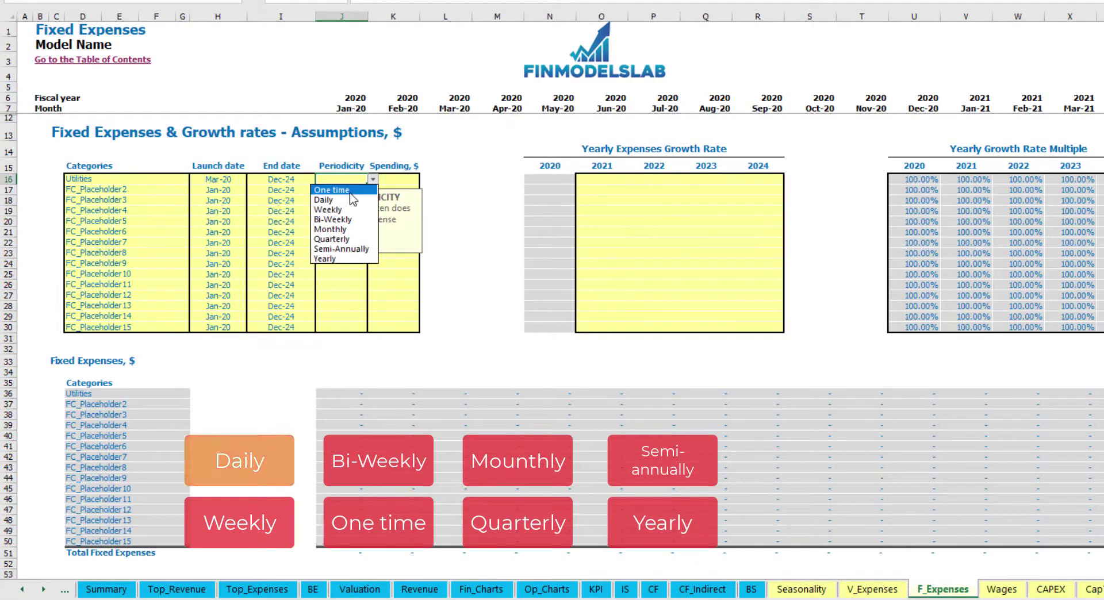
left_click(348, 200)
left_click(396, 180)
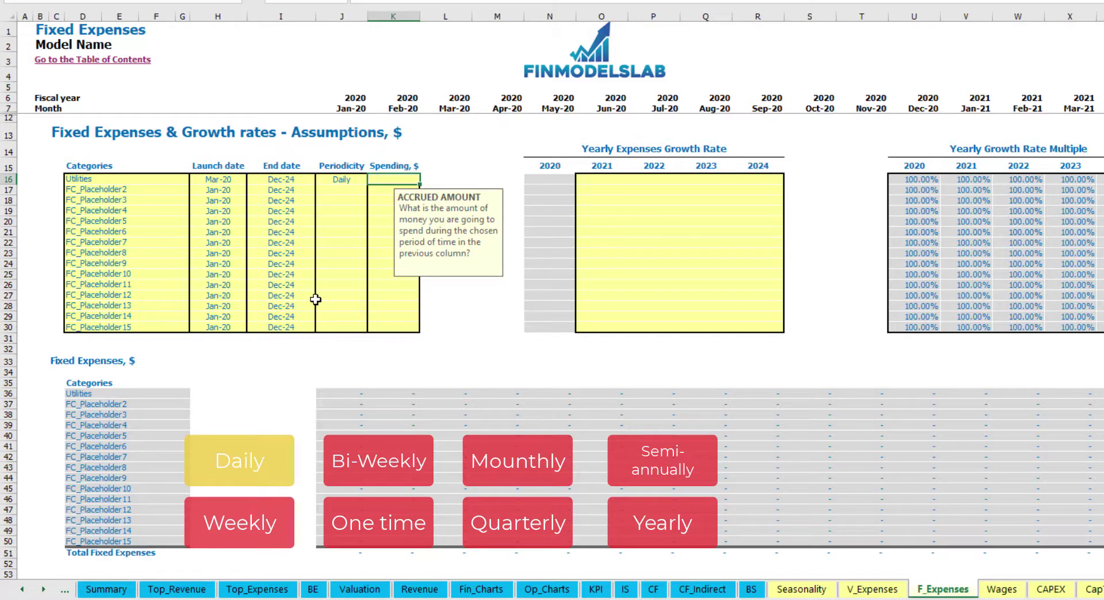
type("50")
key("Return")
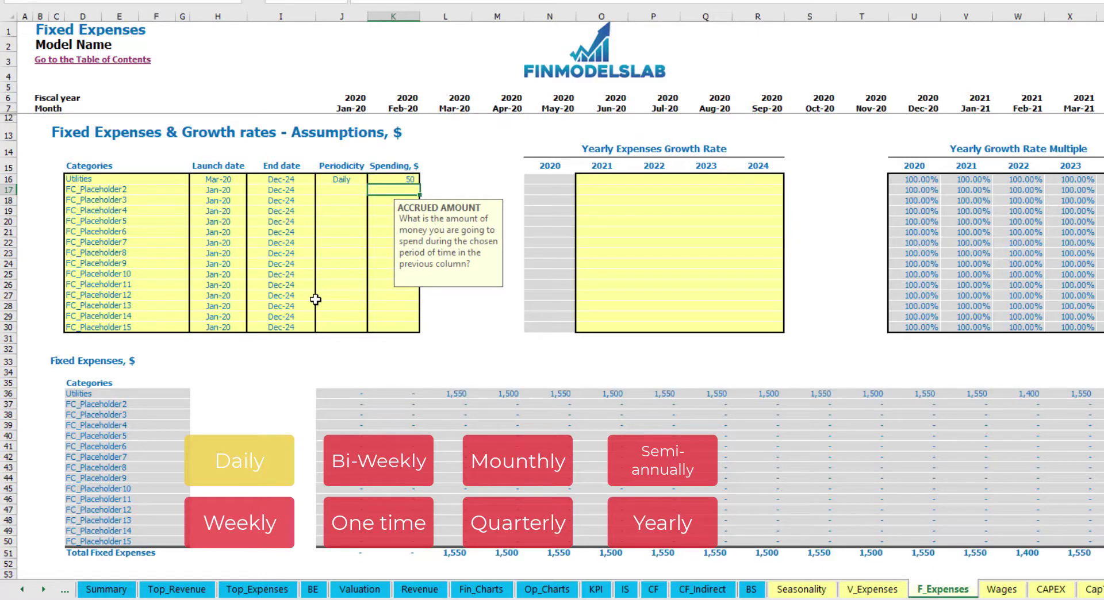
Step: Compare the calculated monthly Utilities expenses for March, April and May 2020 in the Fixed Expenses section
left_click(454, 395)
left_click(505, 395)
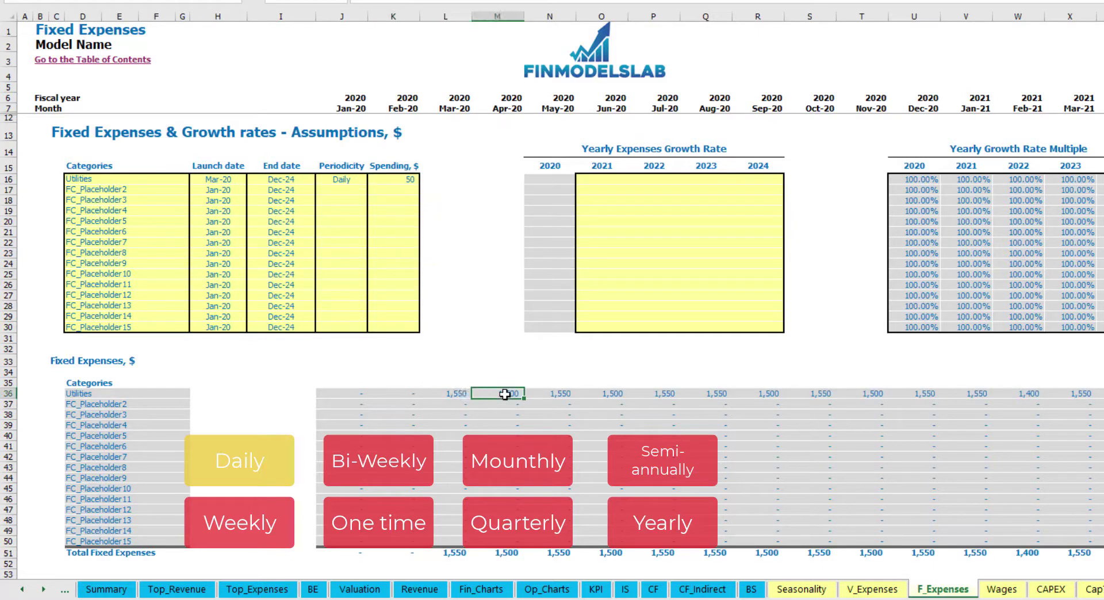
left_click(566, 397)
left_click(459, 384)
left_click(469, 396)
left_click(489, 396)
left_click(451, 108)
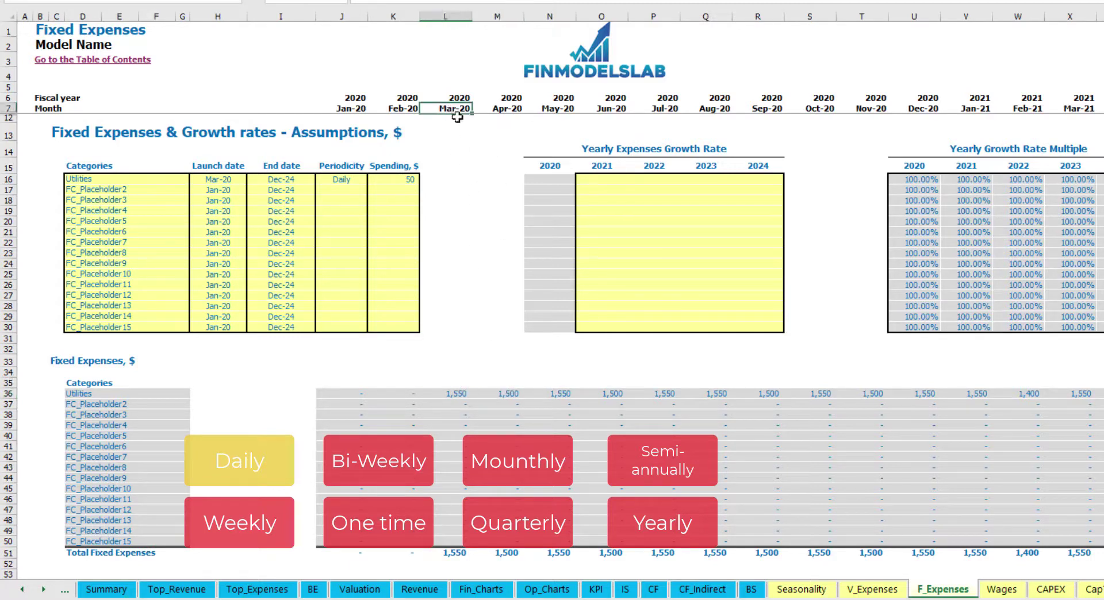
left_click(460, 394)
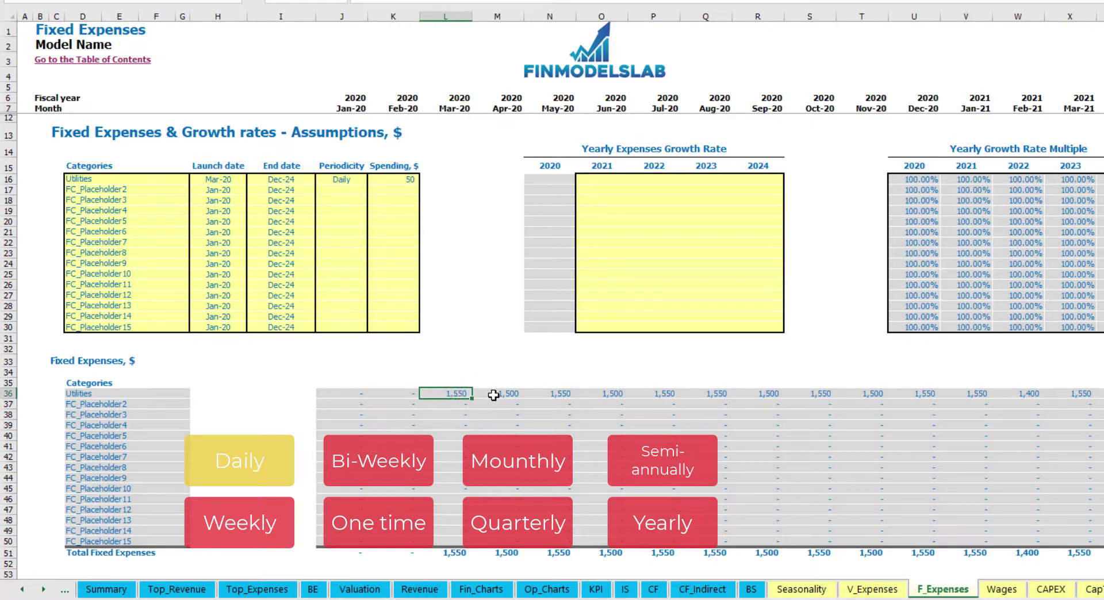
Step: Set the Utilities yearly expenses growth rate to 5% for each year from 2021 through 2024
left_click(513, 397)
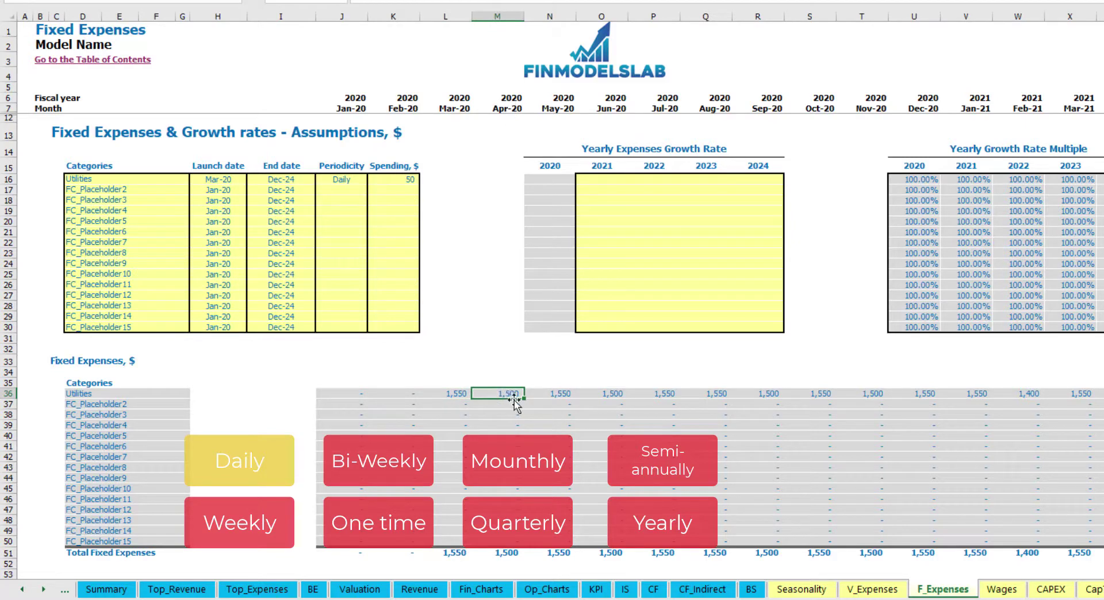
left_click(611, 182)
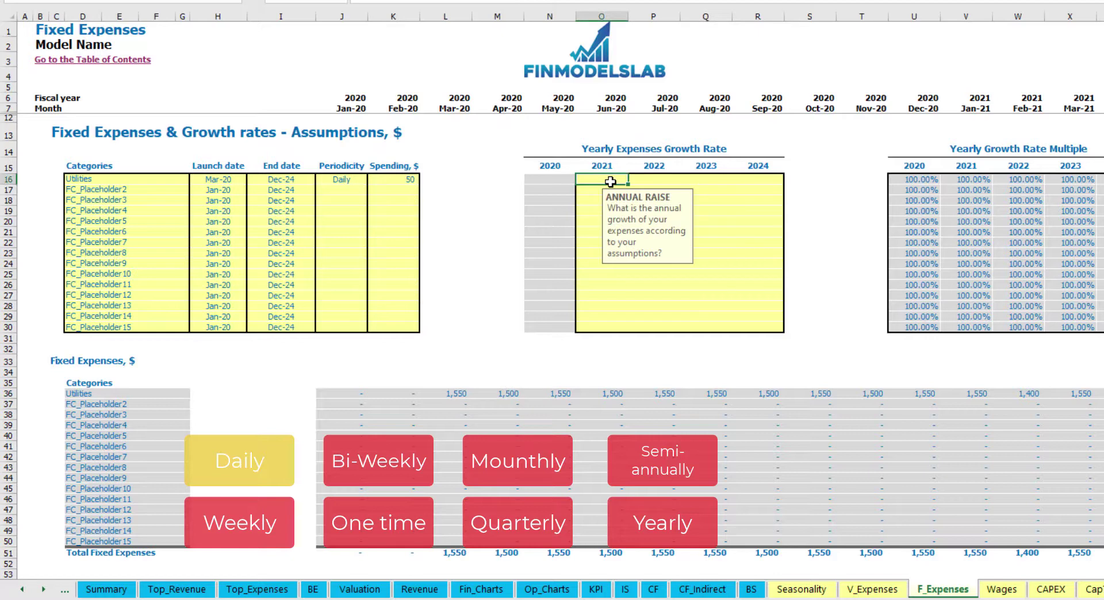
type("5")
key("ctrl+Return")
key("ctrl+c")
key("Right")
key("shift+Right")
key("shift+Right")
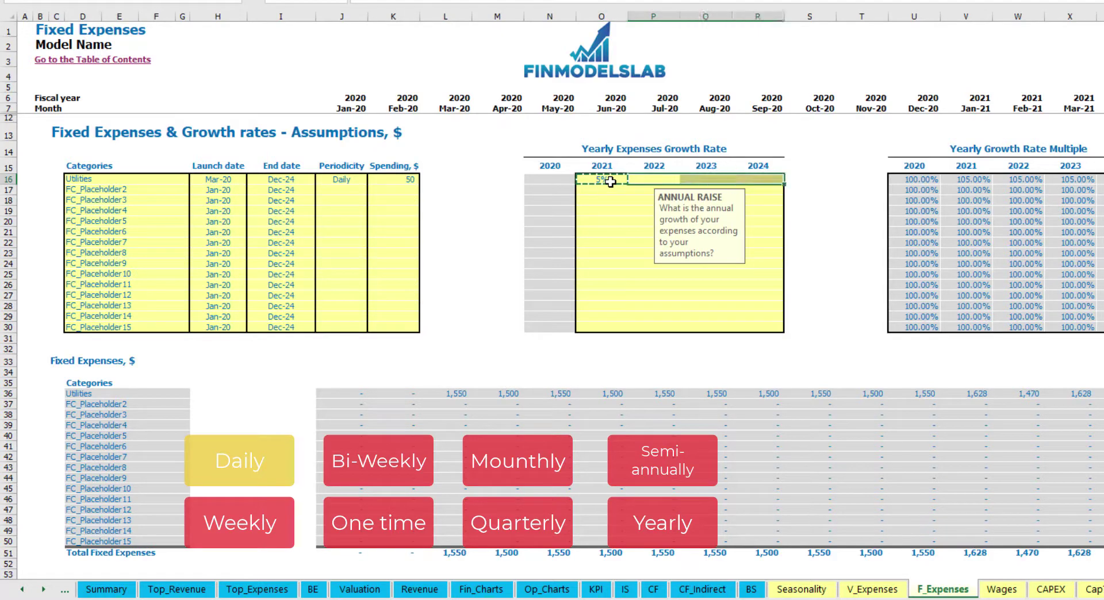
key("ctrl+v")
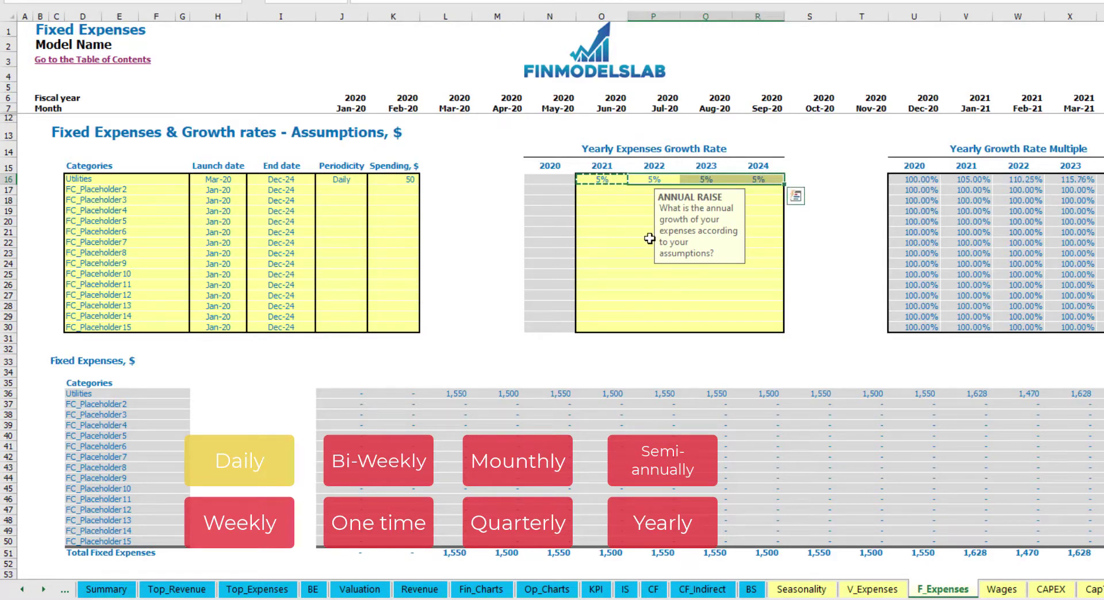
left_click_drag(609, 180, 748, 179)
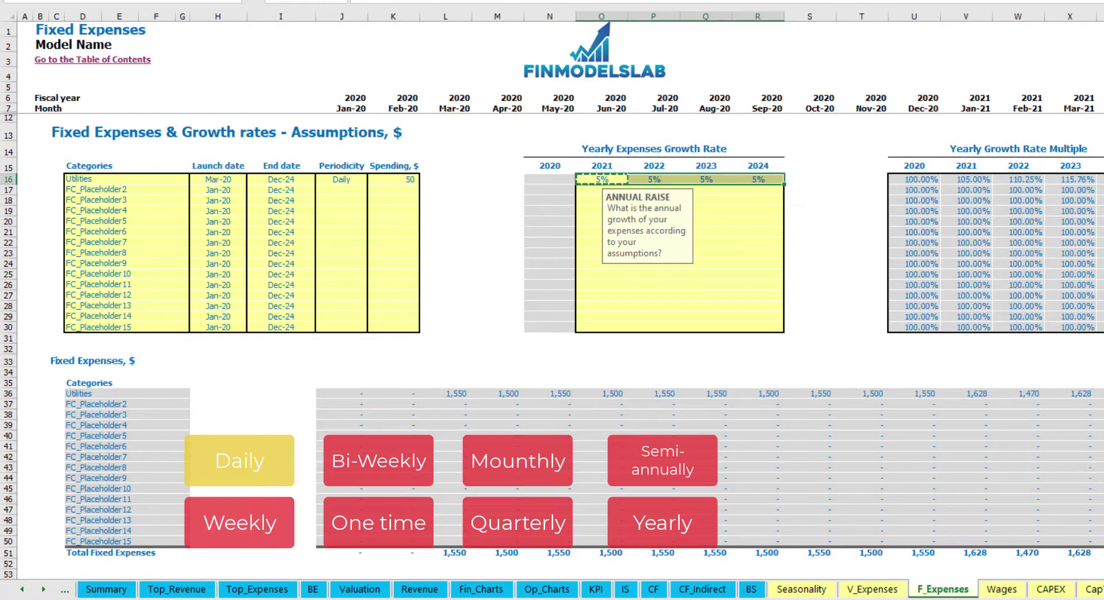
scroll(552, 299, "right", 10)
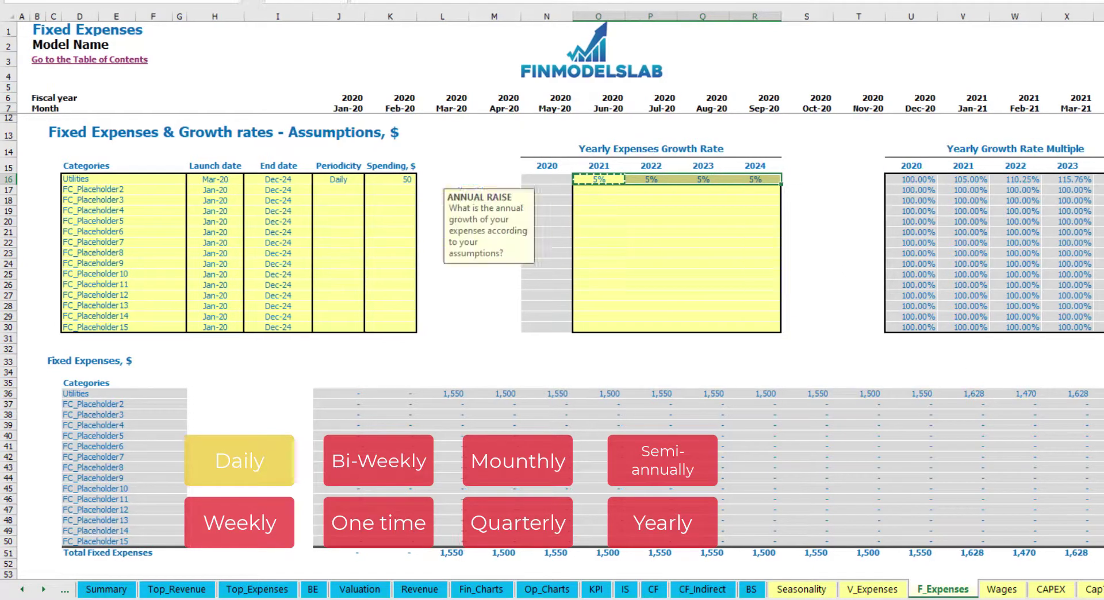
scroll(552, 299, "right", 10)
scroll(552, 299, "left", 20)
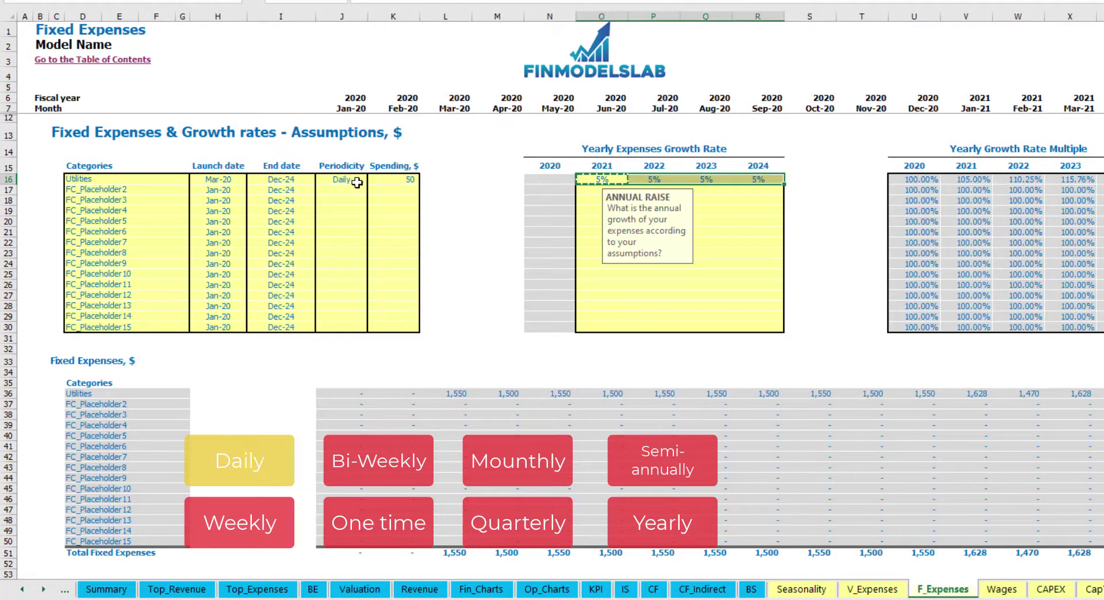
Step: Rename the second fixed expense category Advertising, with launch date Mar-20 and end date Aug-24
left_click(137, 187)
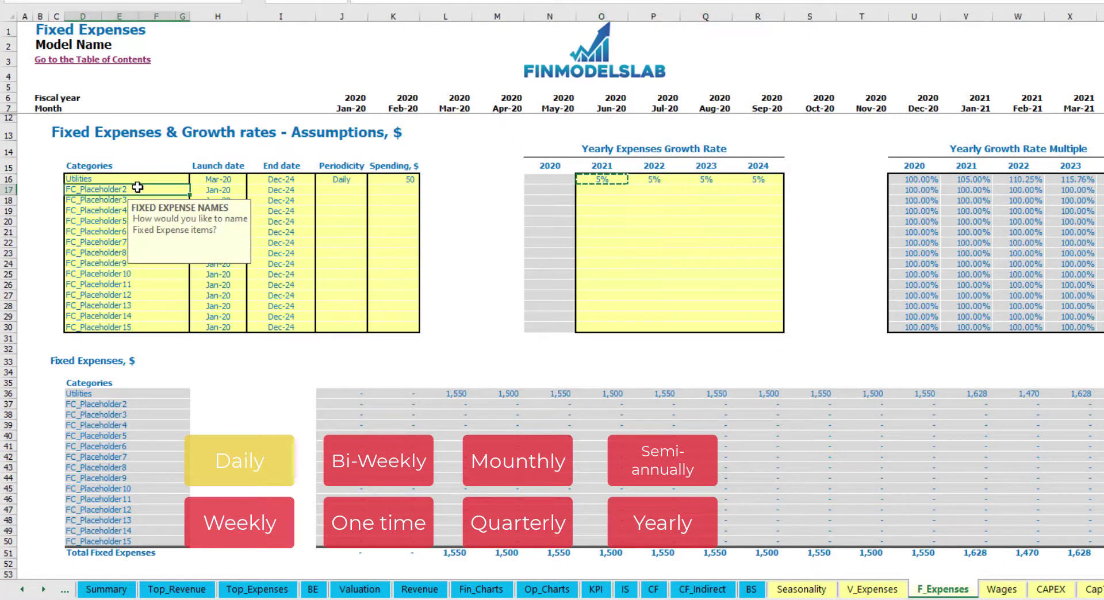
type("Adverti")
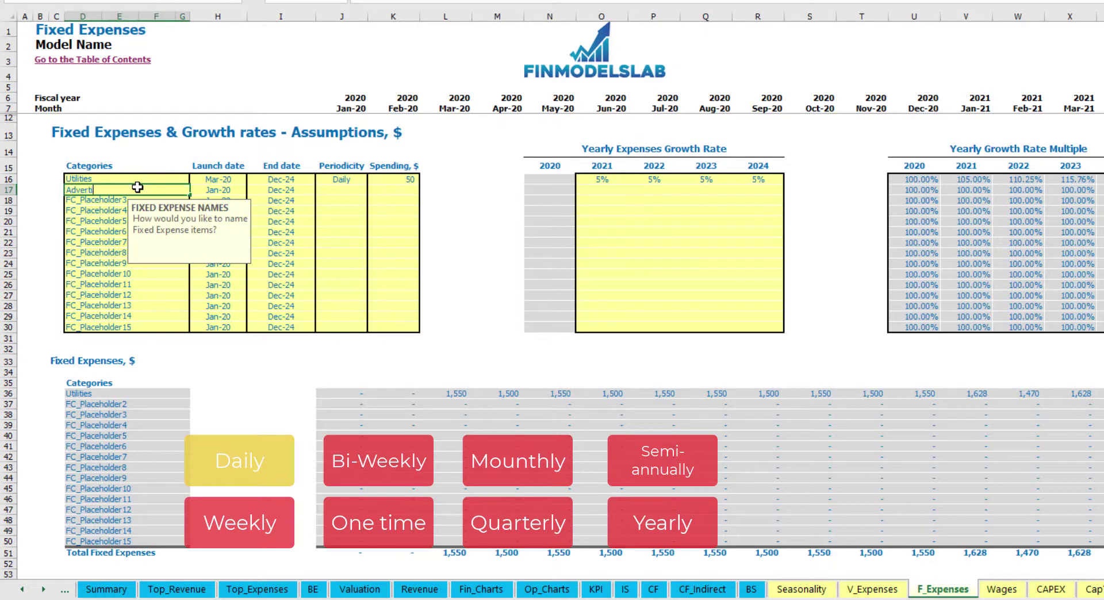
type("sing")
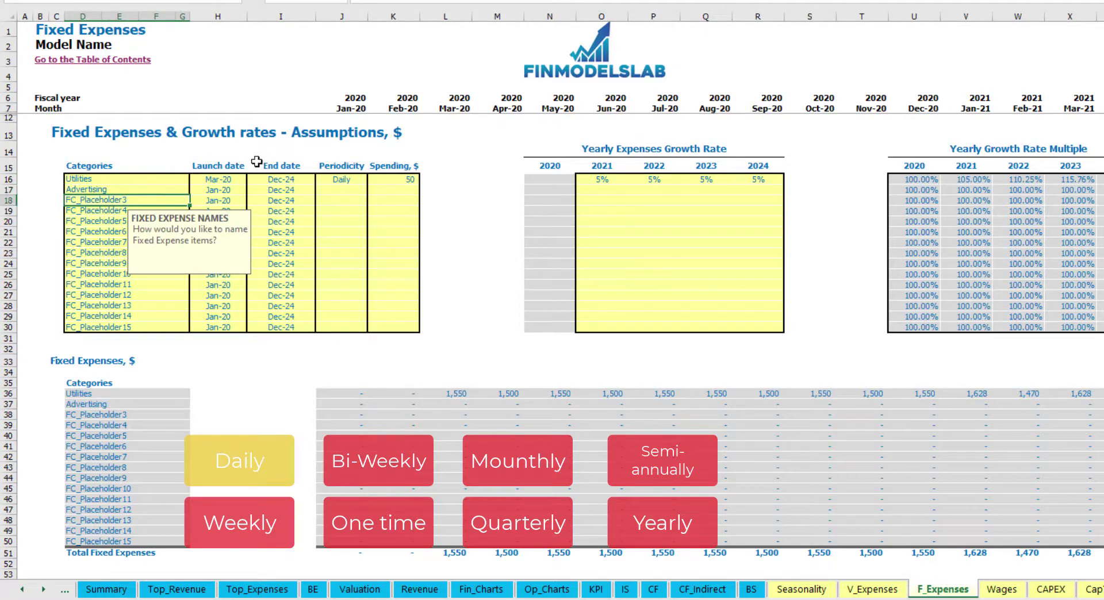
left_click(217, 191)
left_click(252, 190)
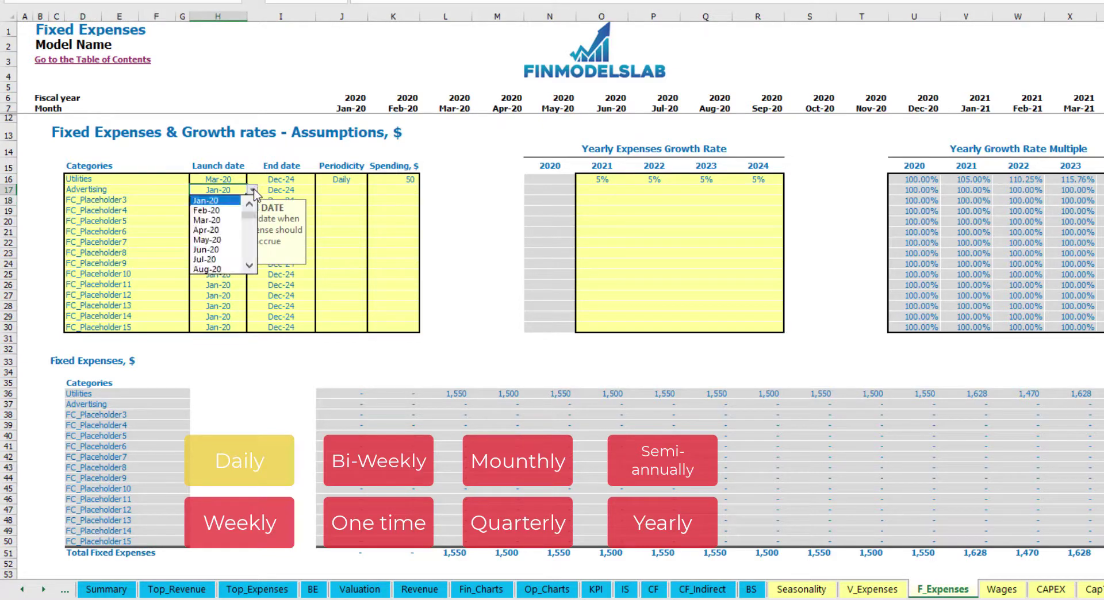
left_click(221, 223)
left_click(292, 190)
left_click(321, 190)
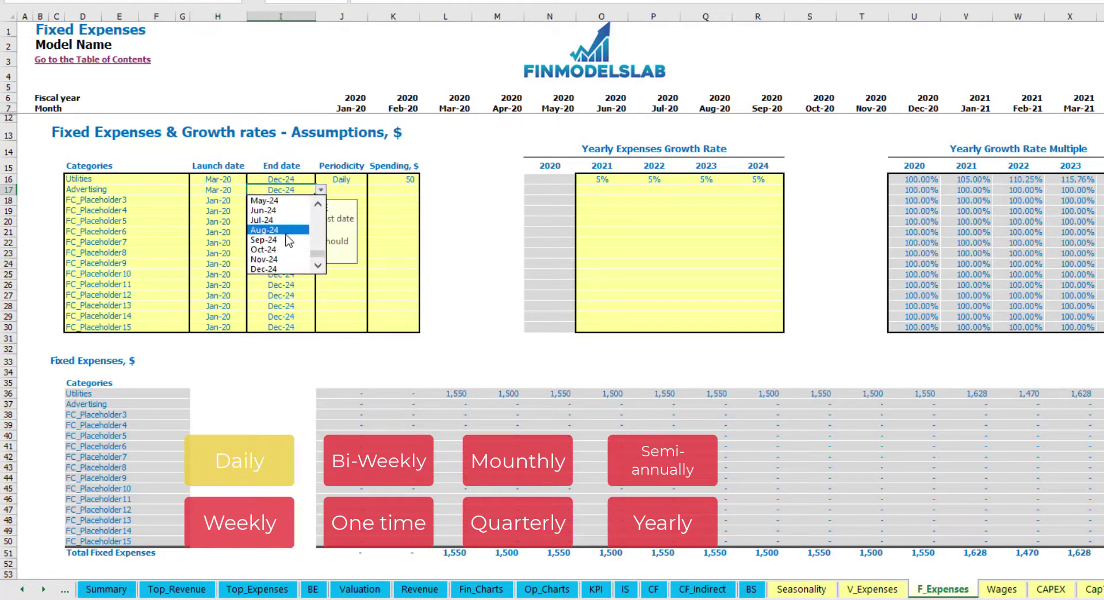
left_click(284, 231)
Step: Set the Advertising periodicity to Weekly with a spending amount of $100
left_click(340, 190)
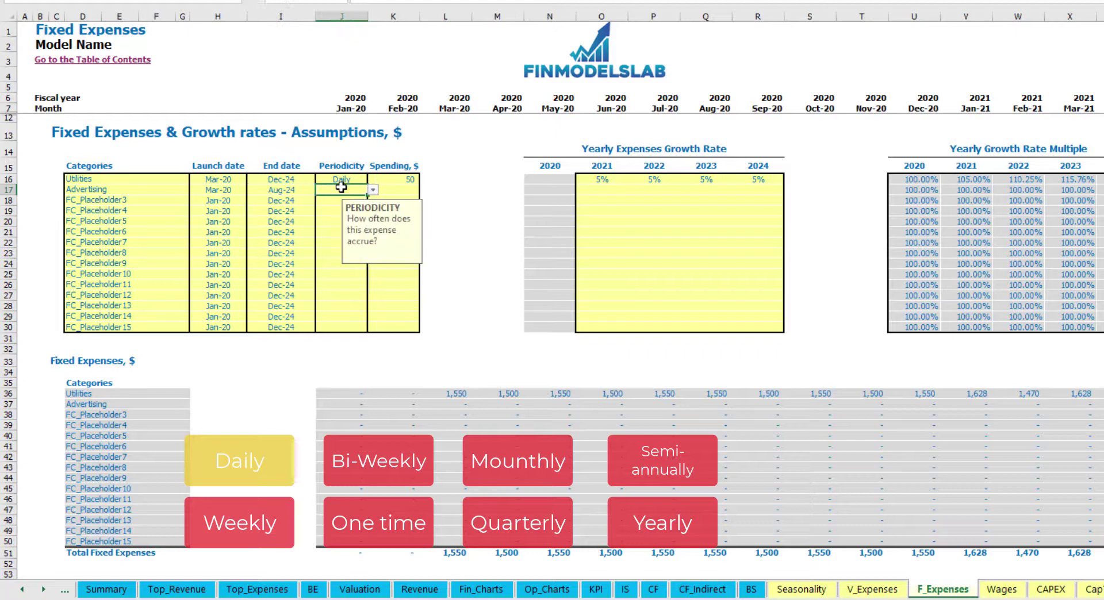
left_click(372, 189)
left_click(330, 220)
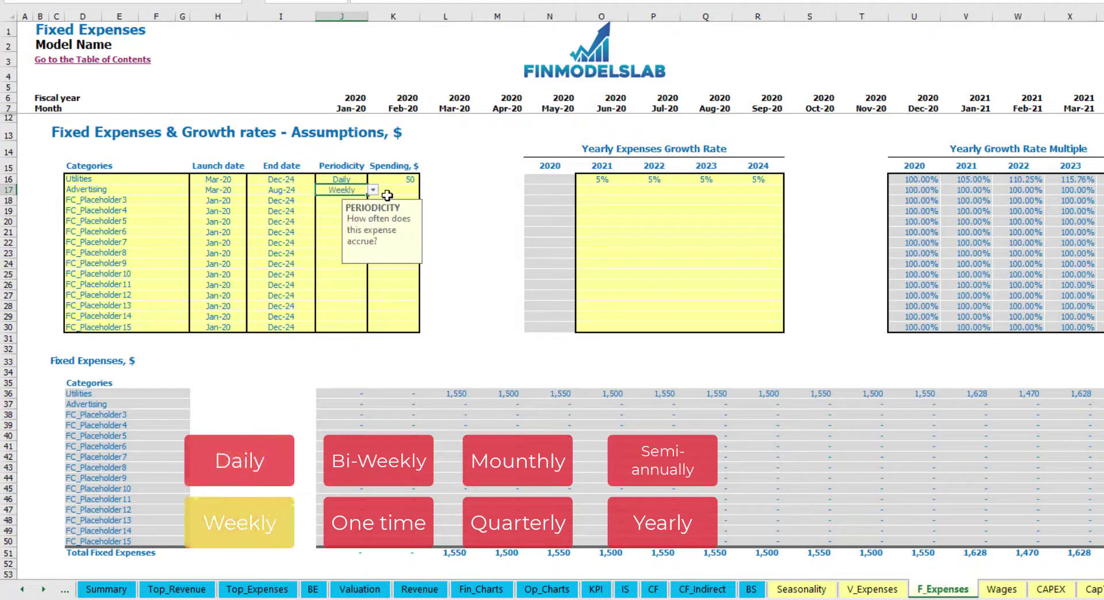
left_click(390, 193)
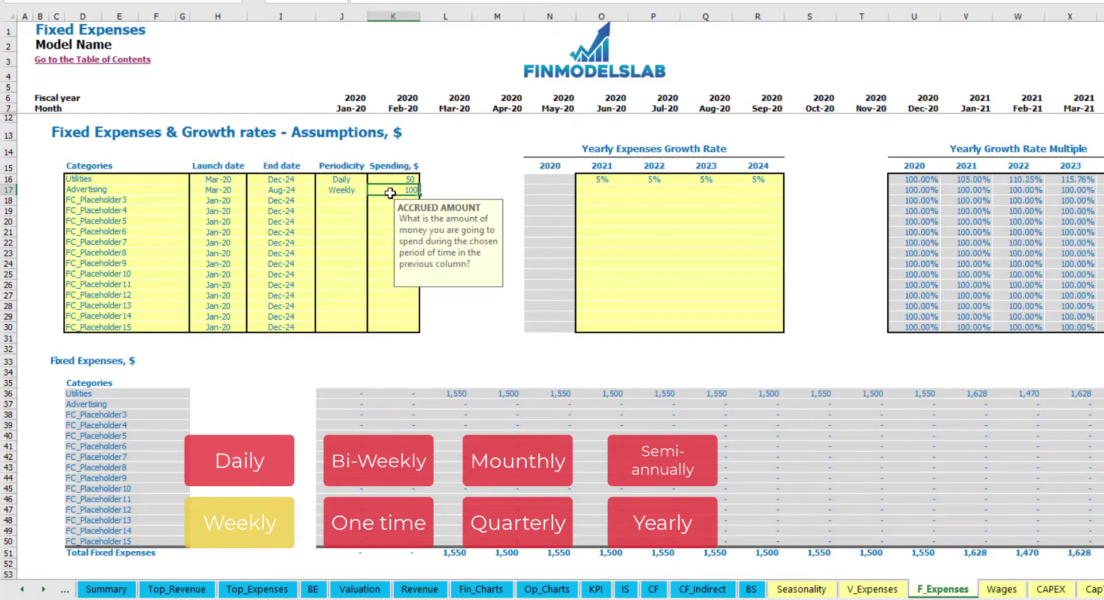
key("Return")
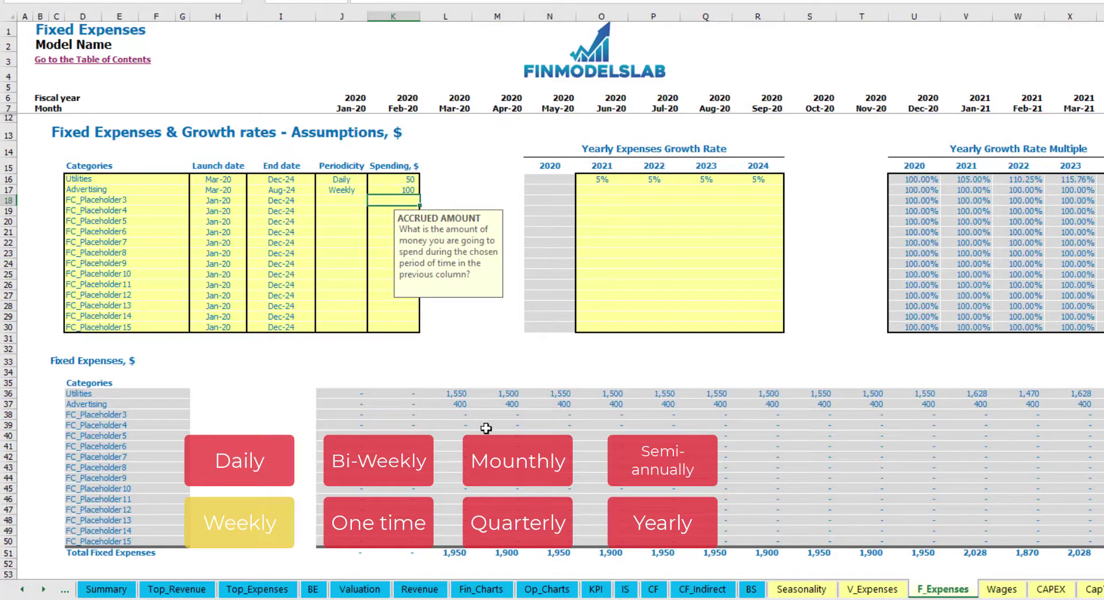
Step: Check the calculated monthly Advertising expenses from March 2020 along the timeline into 2024
left_click(460, 404)
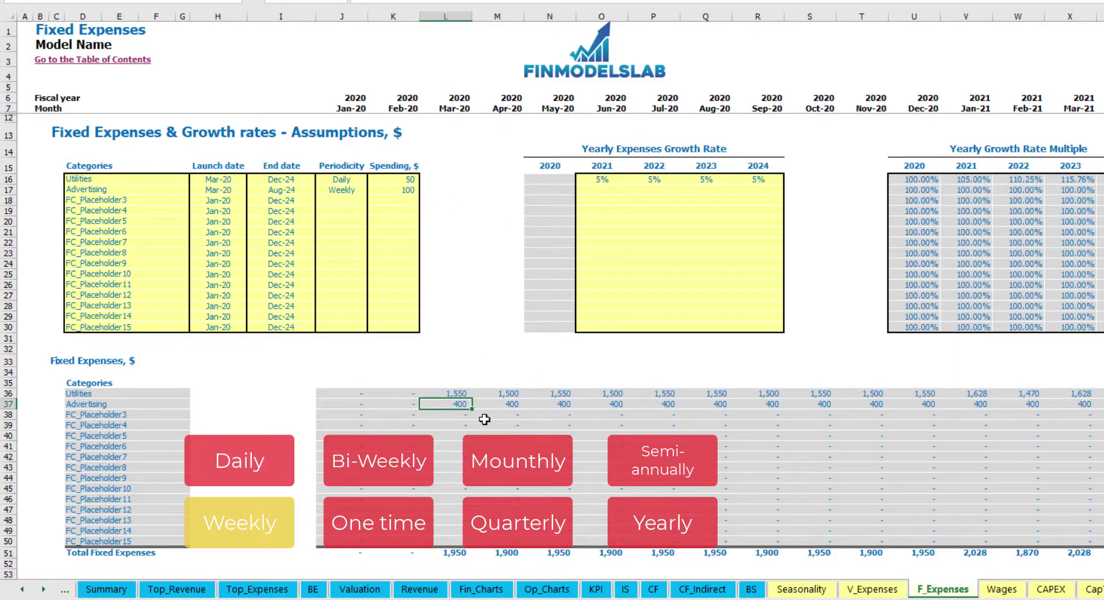
scroll(552, 287, "right", 10)
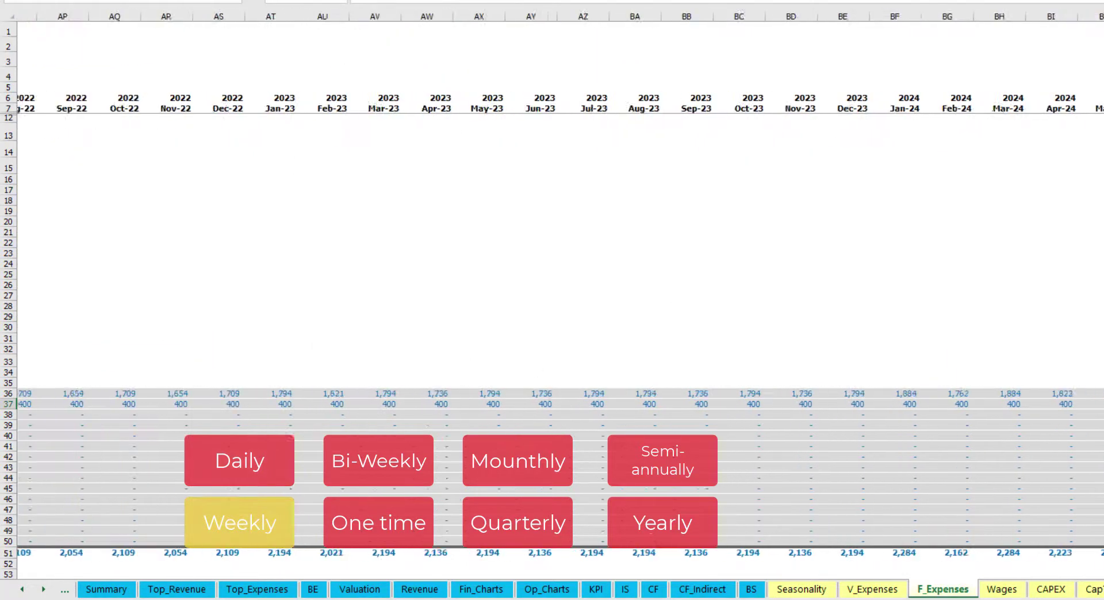
scroll(552, 287, "right", 1)
key("ctrl+space")
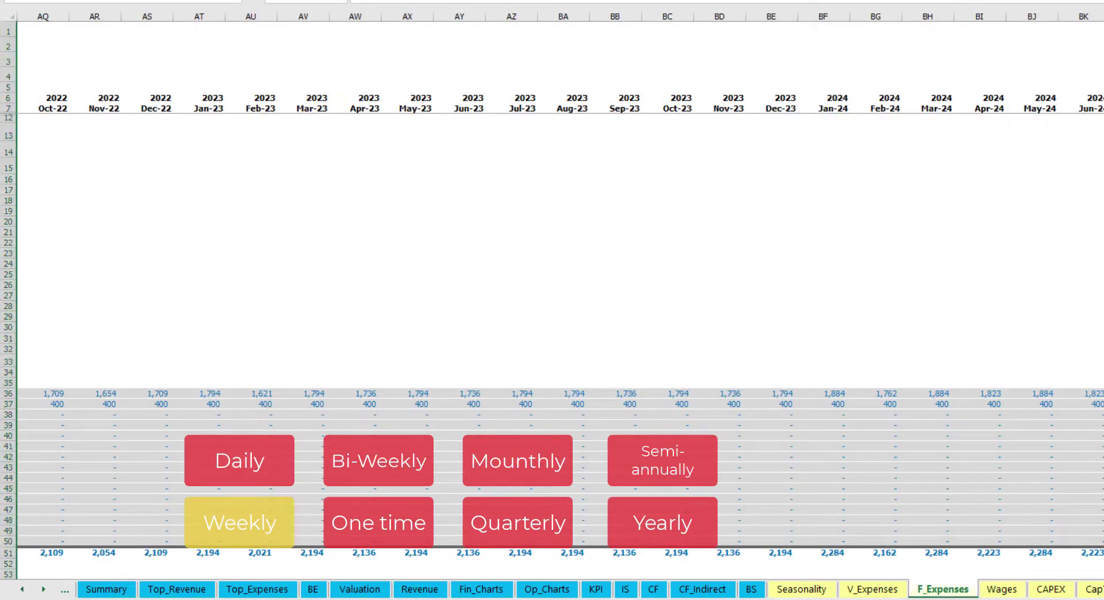
left_click(1101, 404)
key("Home")
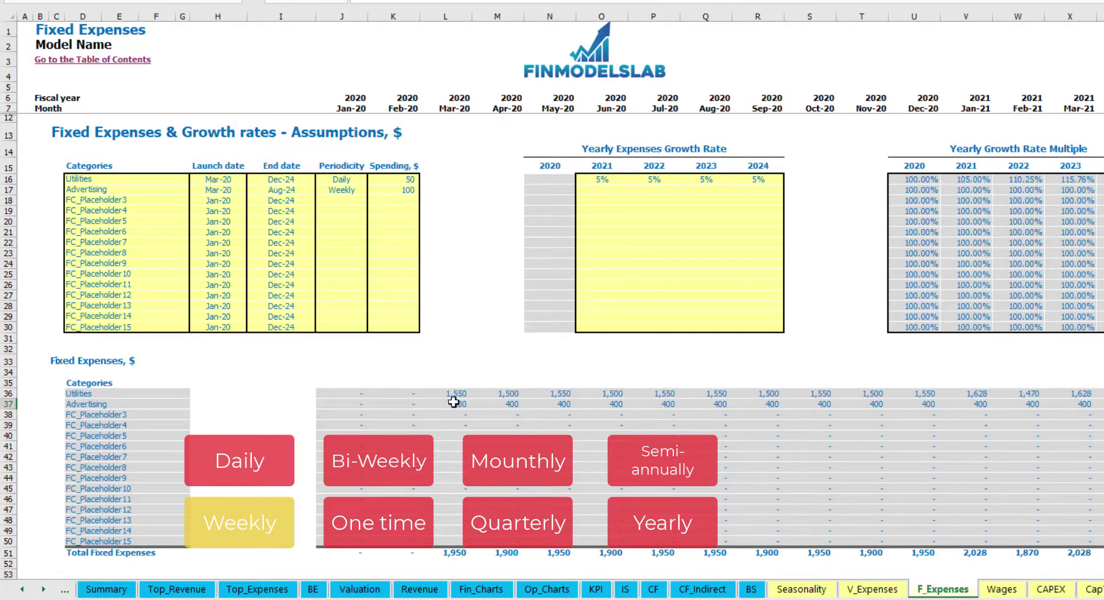
Step: Change the Advertising periodicity to Bi-Weekly and its spending amount to $500
left_click(343, 190)
left_click(373, 190)
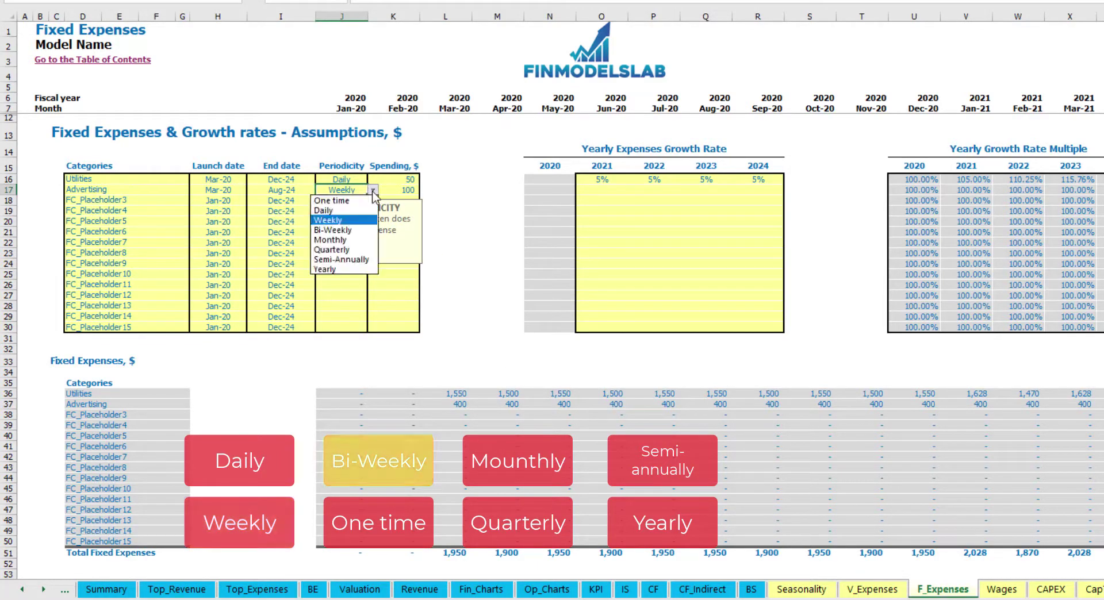
left_click(355, 230)
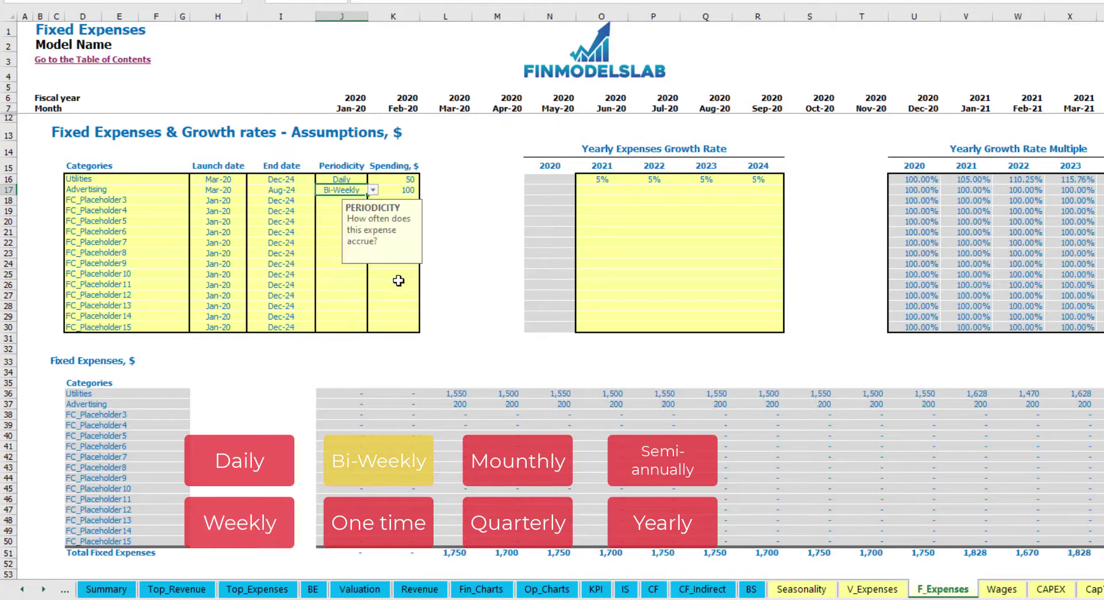
left_click(391, 190)
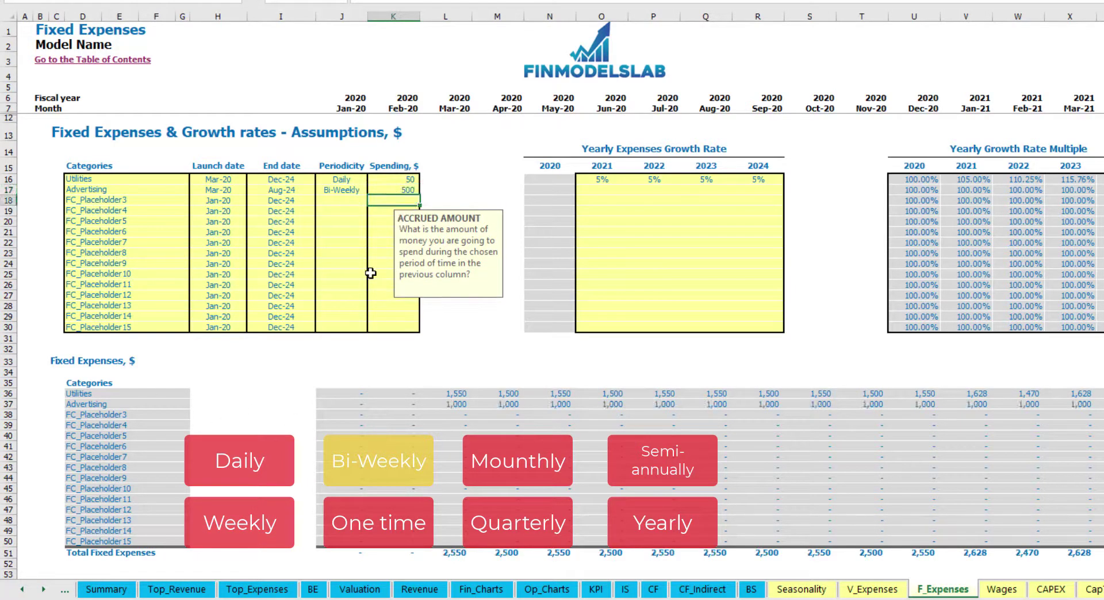
Step: Change the Advertising launch date to Jul-20
left_click(234, 180)
left_click(236, 190)
left_click(257, 193)
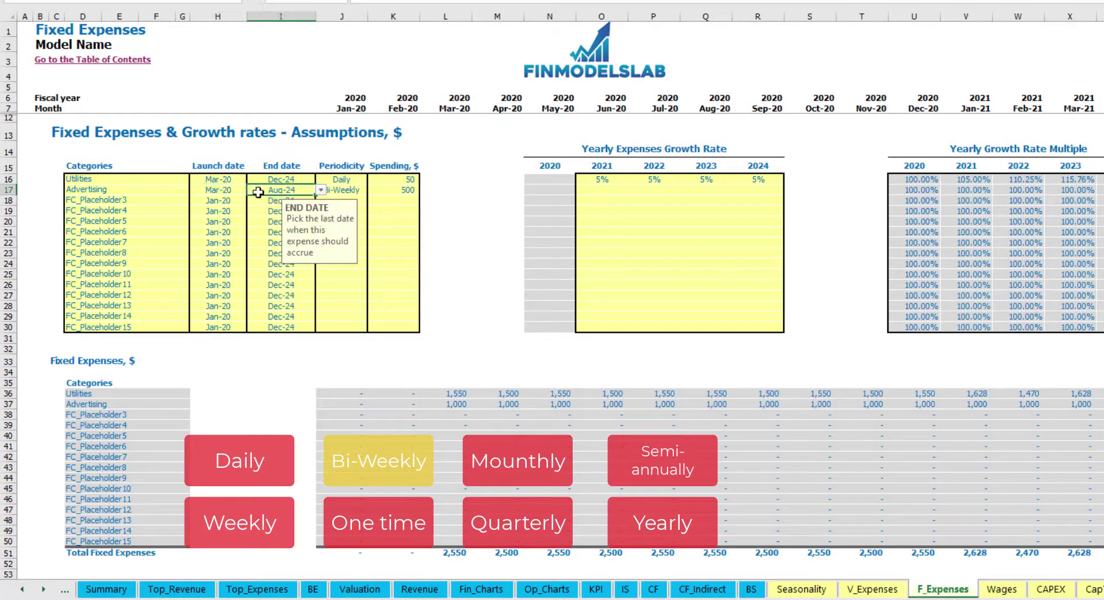
left_click(240, 192)
left_click(252, 190)
left_click(230, 239)
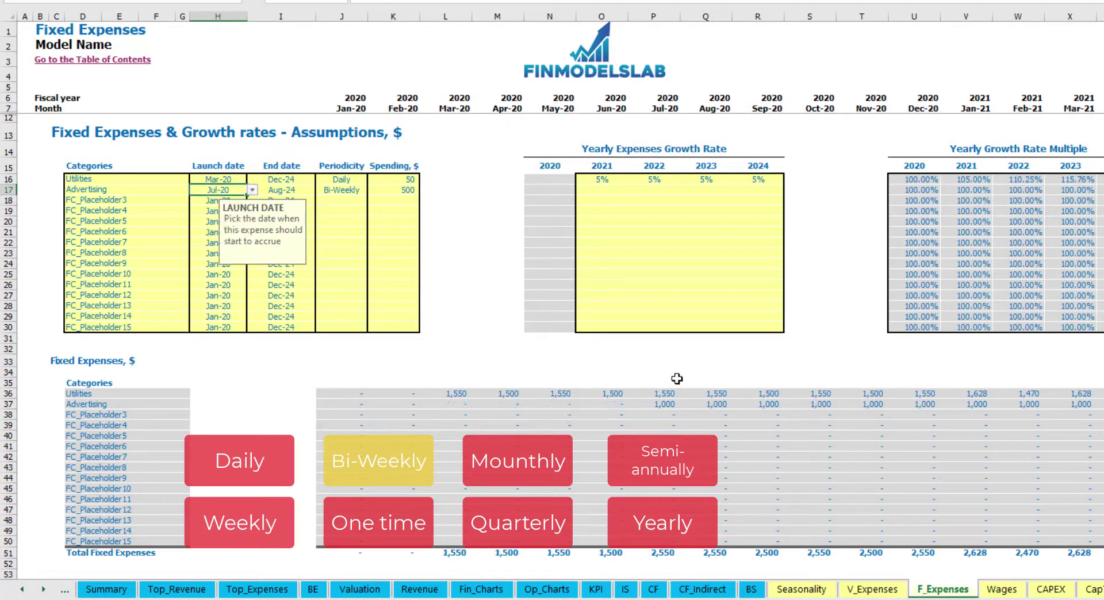
Step: Examine the monthly Advertising expenses from July 2020 onward in the Fixed Expenses section
left_click(673, 407)
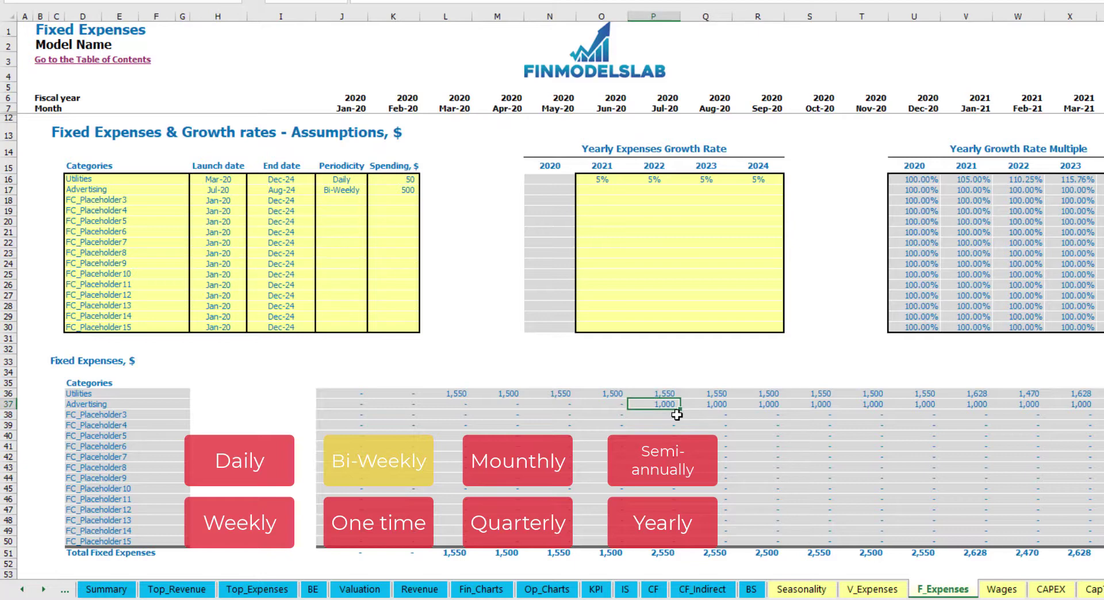
key("Right")
key("Right")
key("Right")
key("Right")
key("Right")
key("Right")
key("Right")
key("Right")
key("Right")
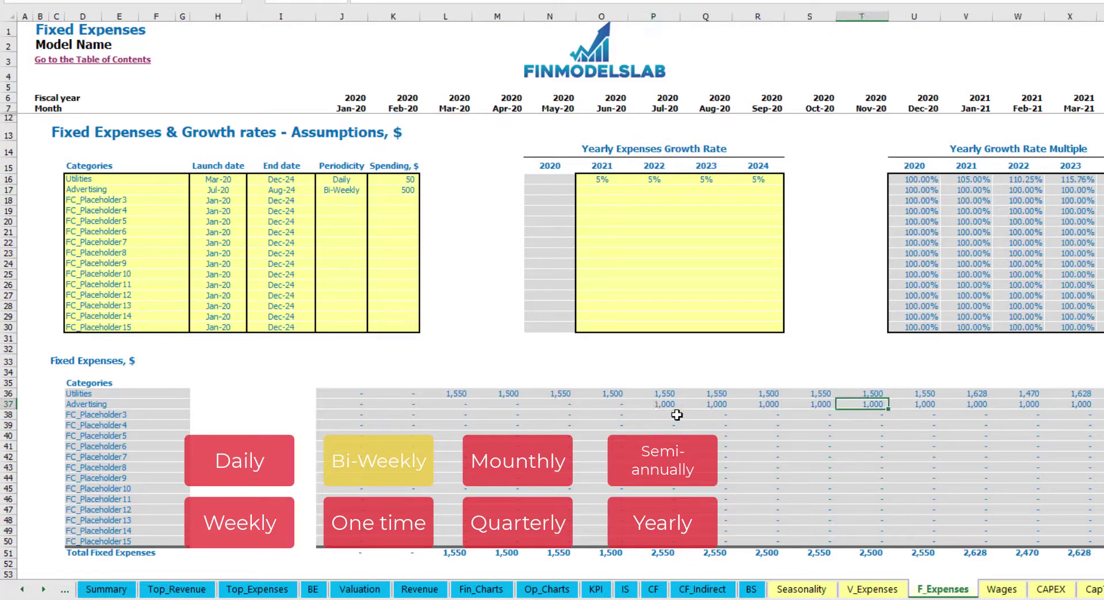
key("Right")
key("Right")
key("Right")
key("Right")
key("Right")
key("Right")
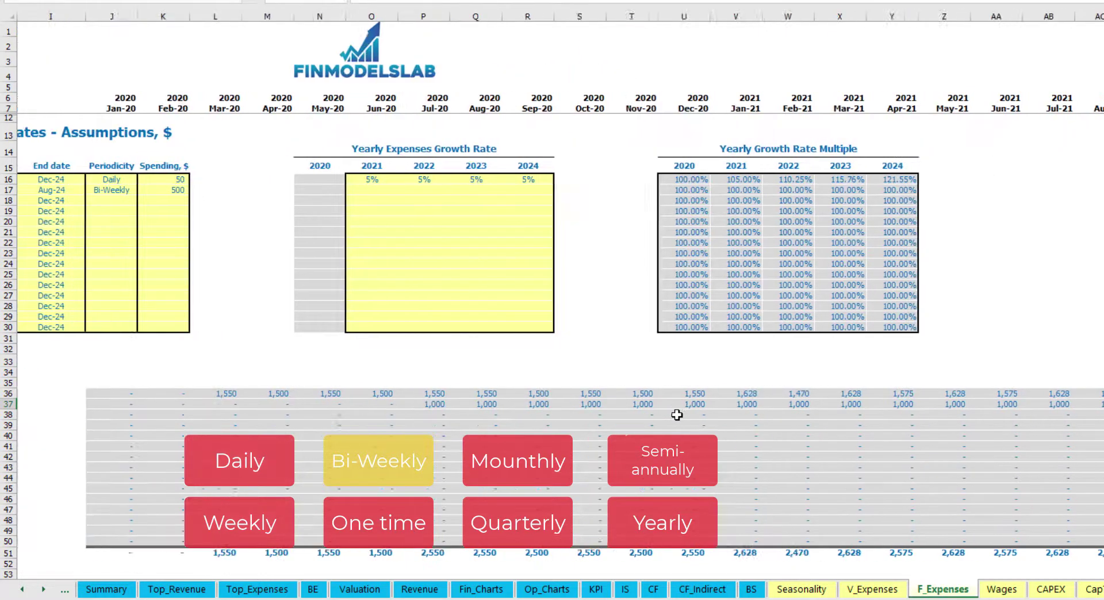
key("Home")
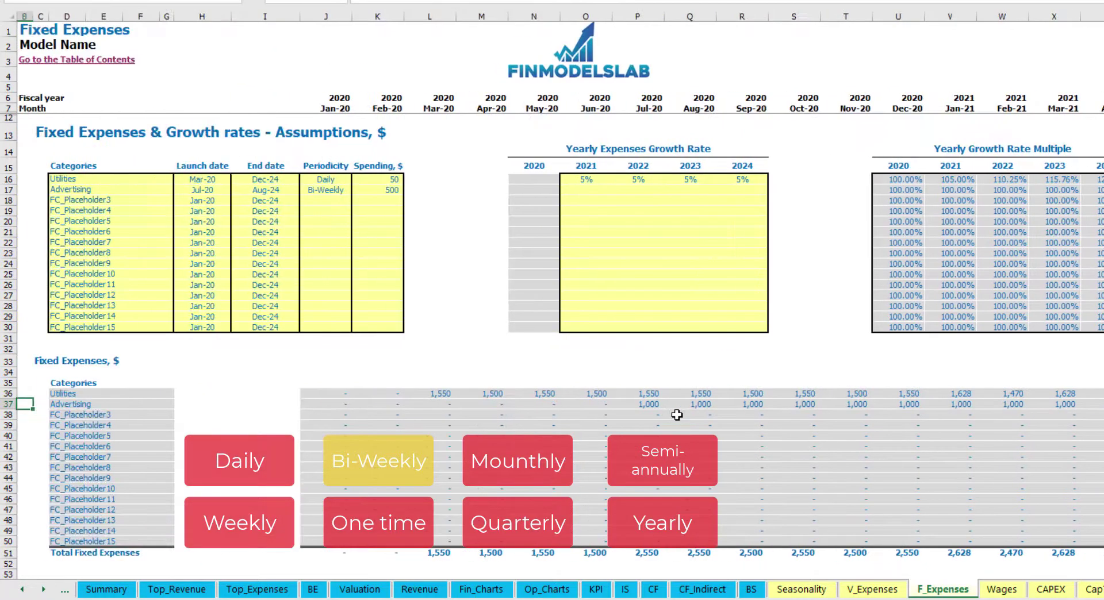
left_click(640, 407)
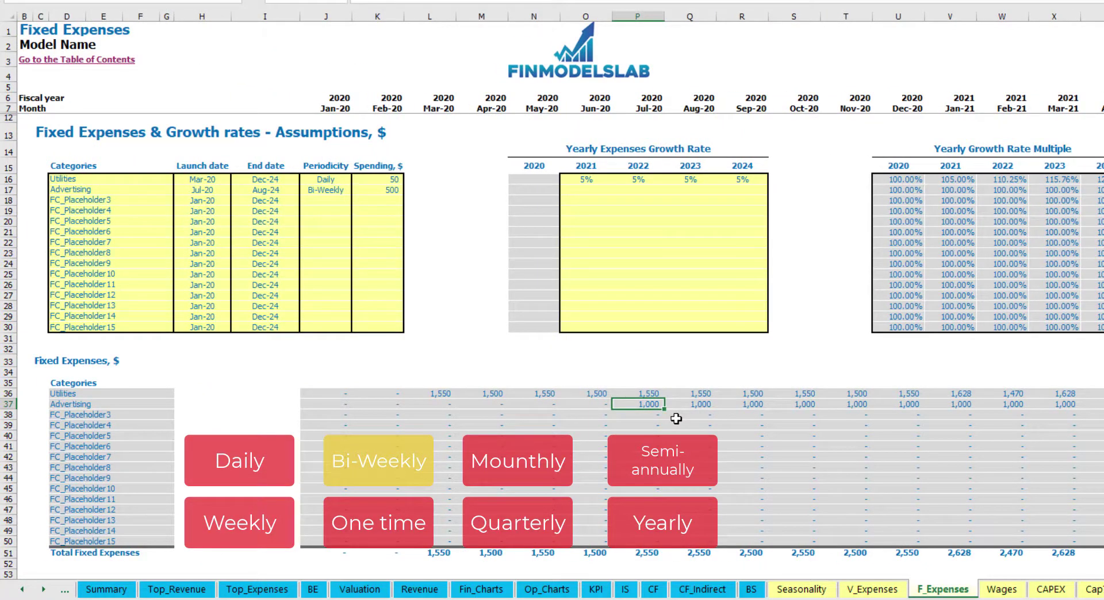
Step: Set the Advertising yearly expenses growth rate to 3% for each year from 2021 through 2024
left_click(585, 193)
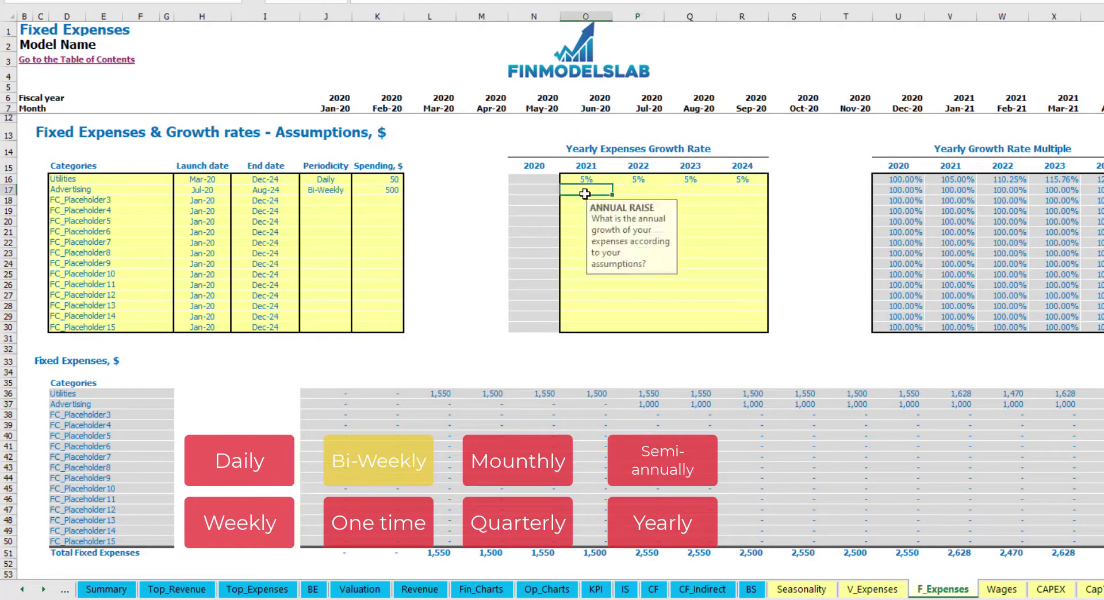
type("3")
key("ctrl+Return")
key("ctrl+c")
key("Right")
key("shift+Right")
key("shift+Right")
key("ctrl+v")
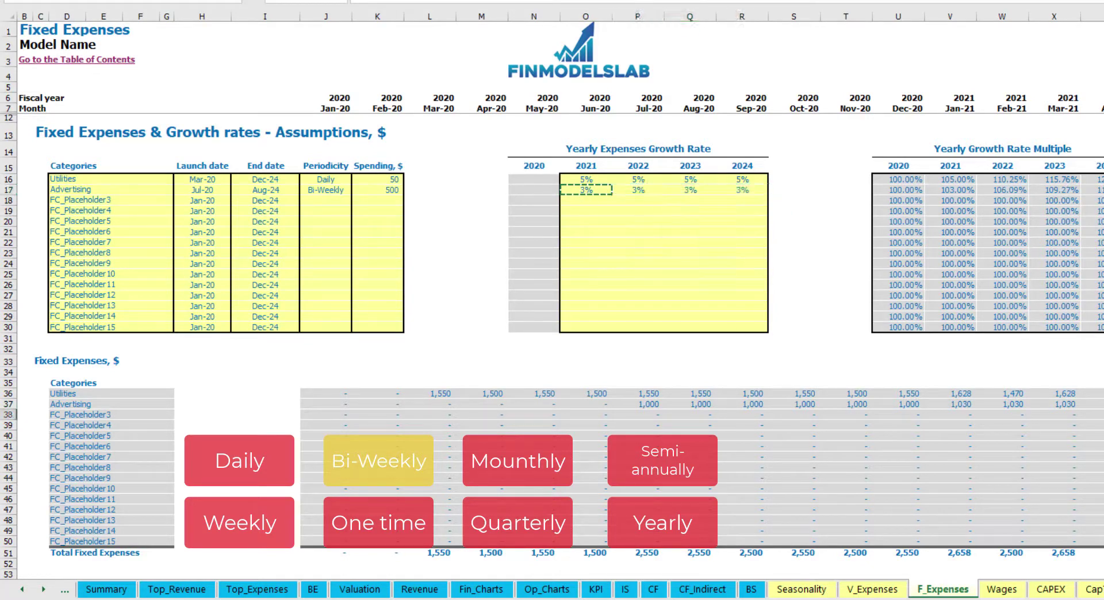
Step: Examine the monthly Advertising expenses from January 2021 through 2024 and the Advertising end date
left_click(979, 404)
left_click(951, 402)
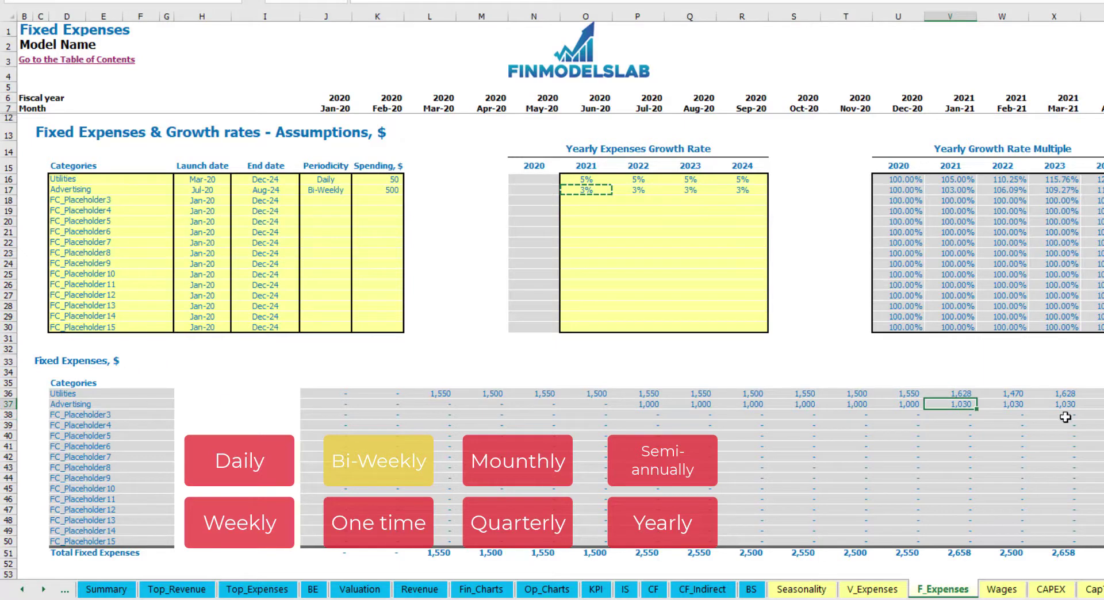
scroll(552, 287, "right", 10)
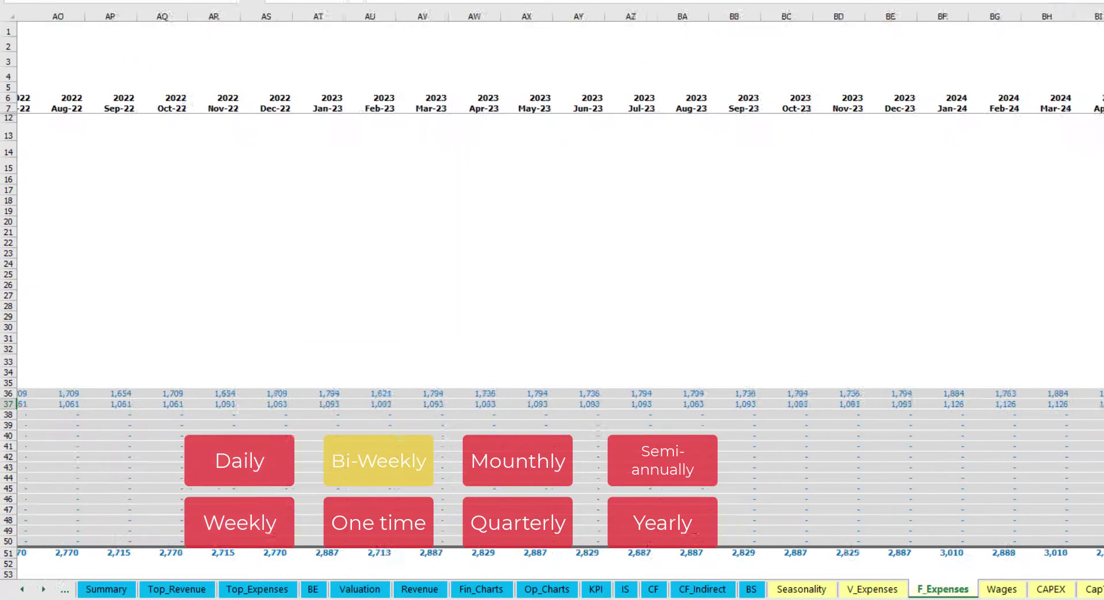
key("ctrl+space")
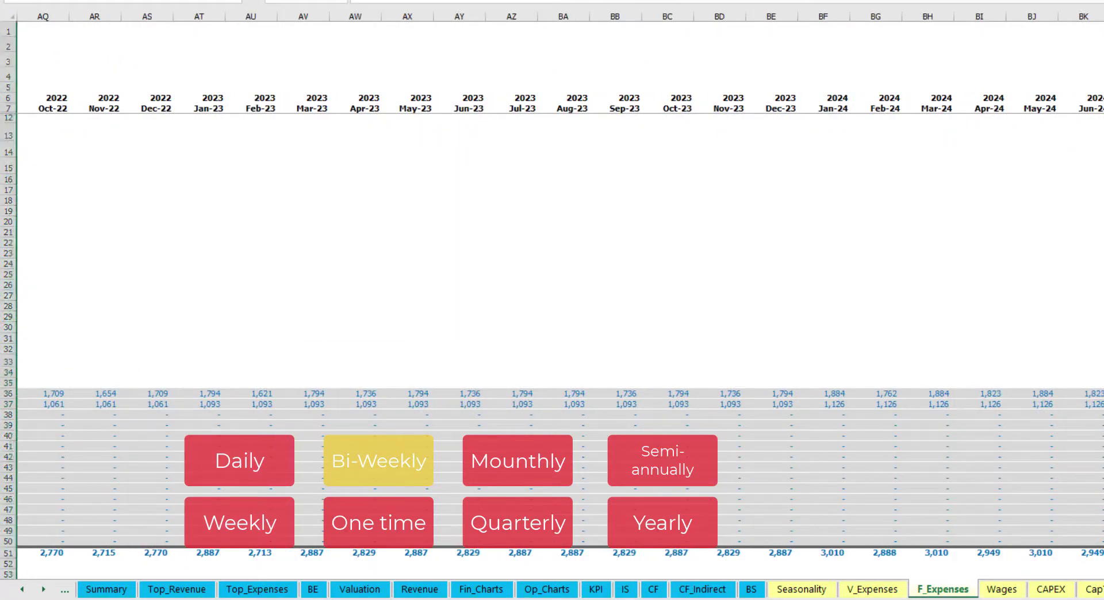
scroll(257, 262, "left", 15)
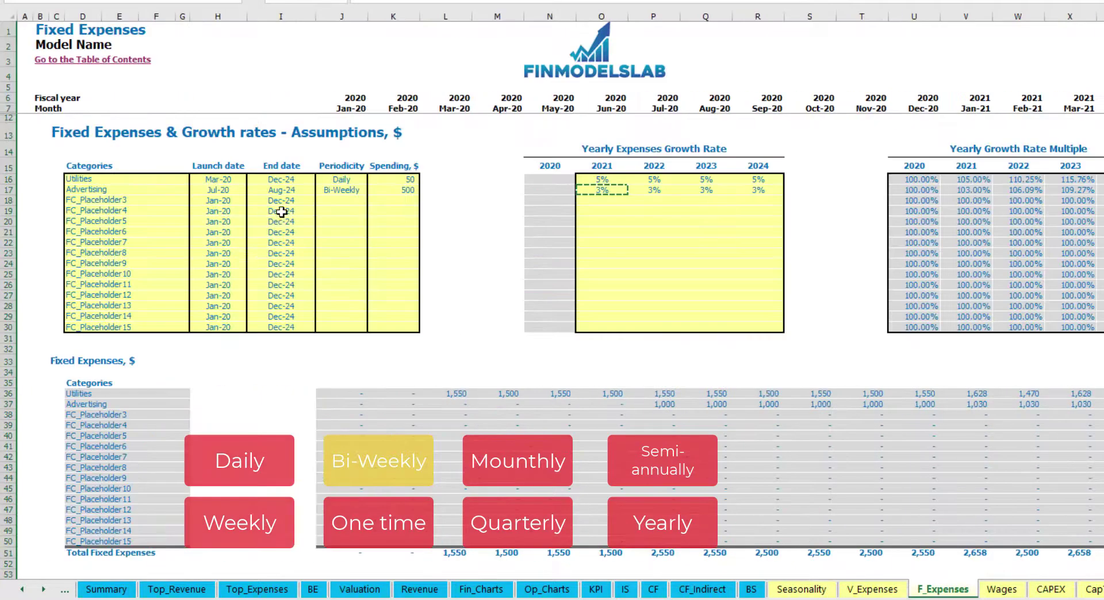
left_click(287, 191)
Step: Rename the third fixed expense category as Office Setup and set its periodicity to One time
left_click(103, 199)
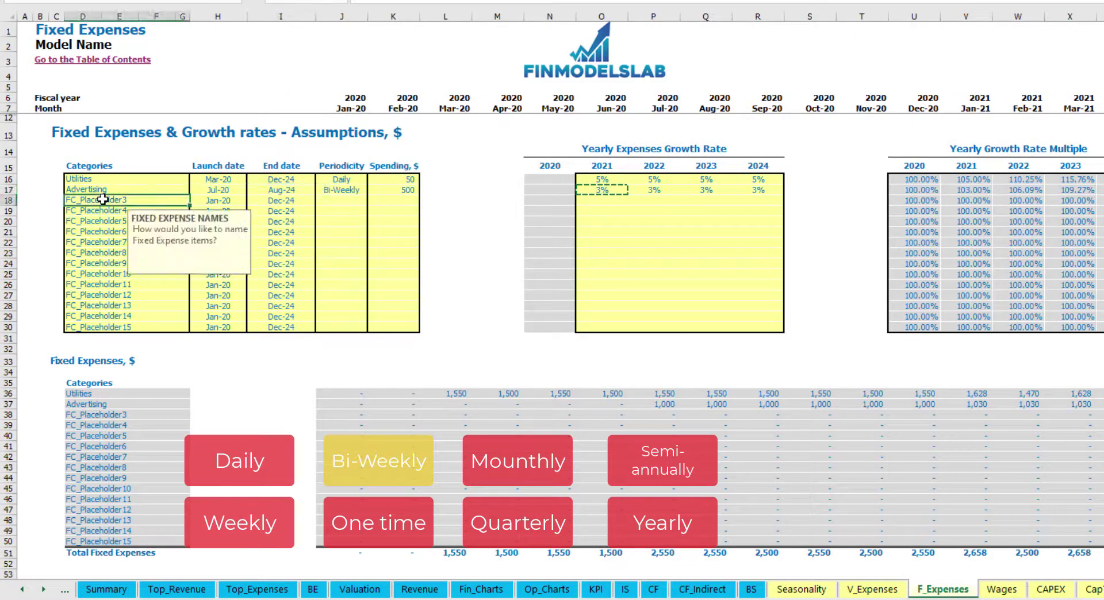
type("Se")
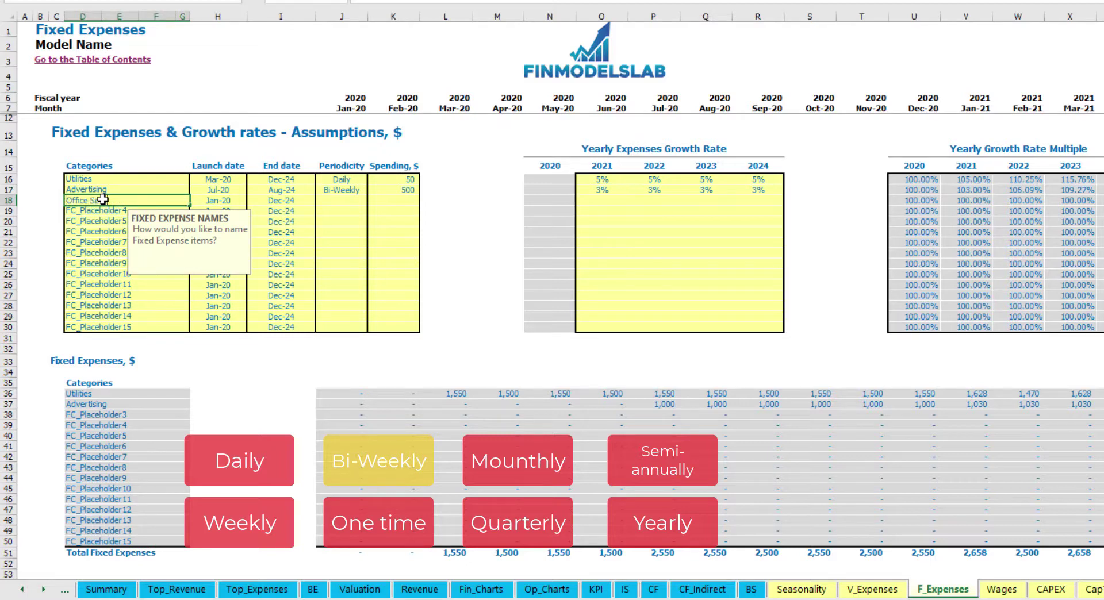
type("tup")
left_click(341, 200)
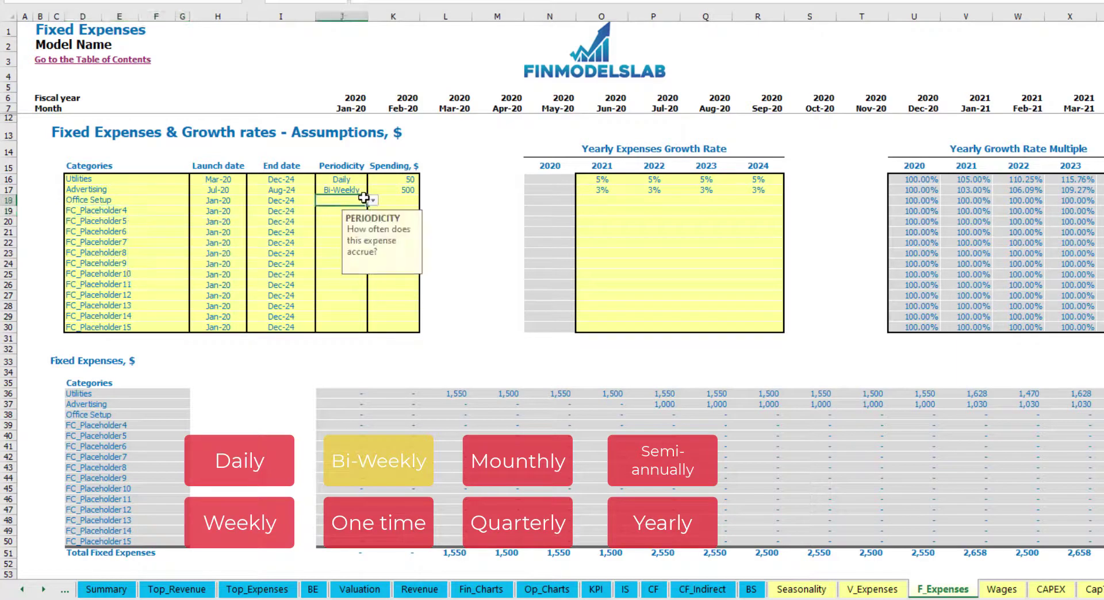
left_click(372, 202)
left_click(337, 211)
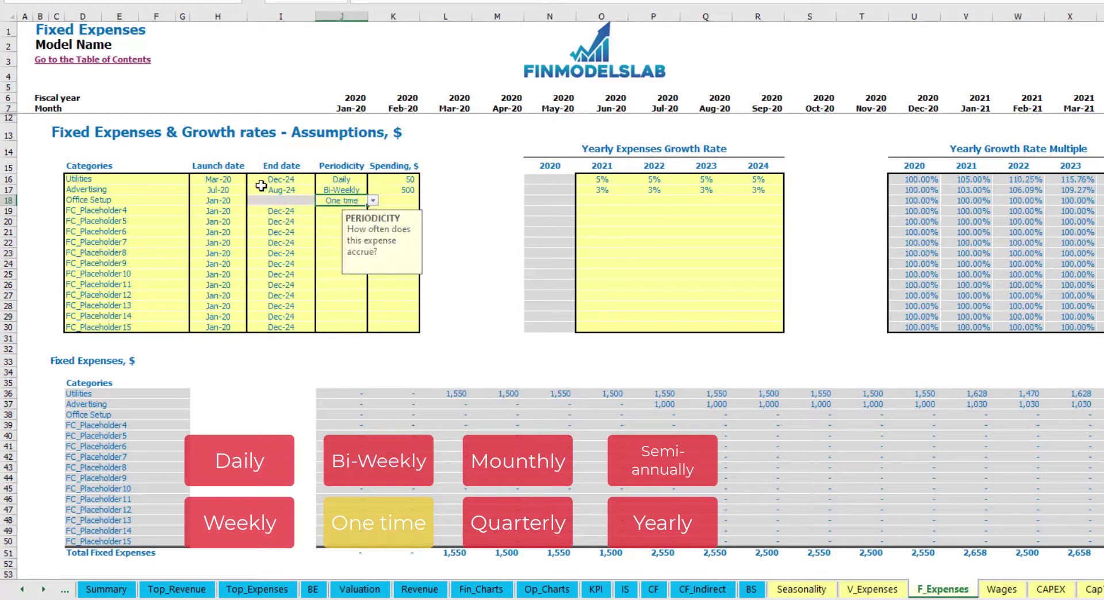
Step: Set the Office Setup launch date to Feb-20 and its spending amount to $5,000
left_click(235, 200)
left_click(252, 200)
left_click(232, 222)
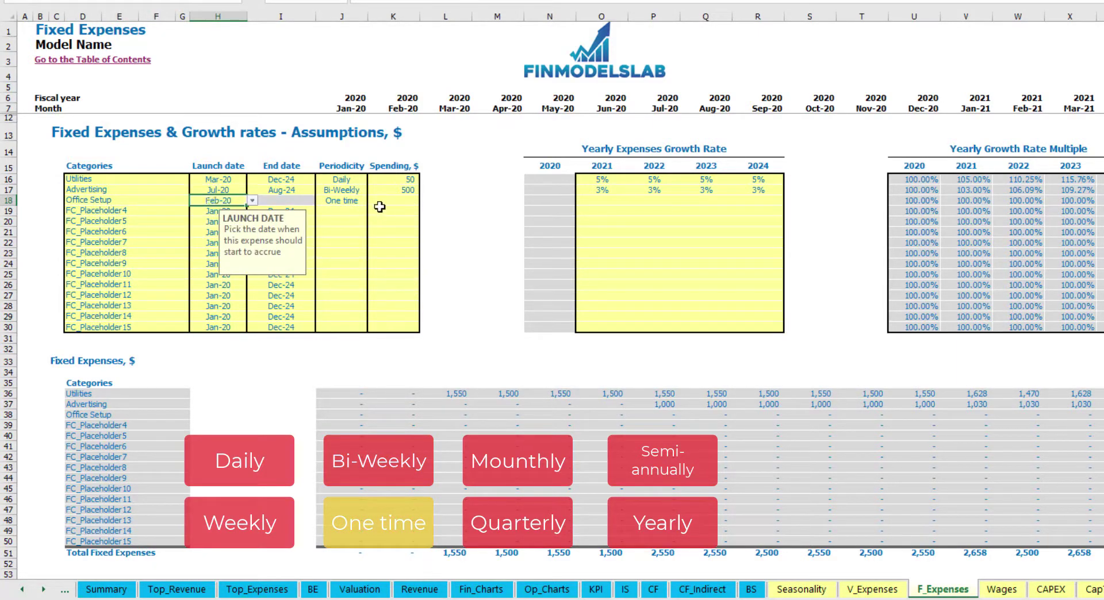
left_click(384, 201)
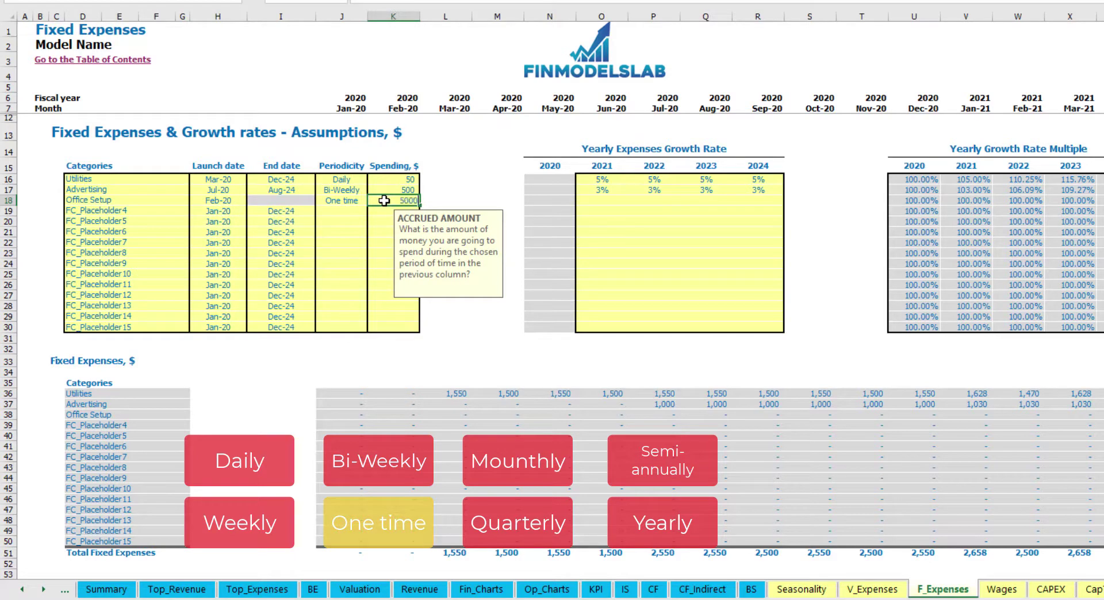
left_click_drag(602, 201, 740, 210)
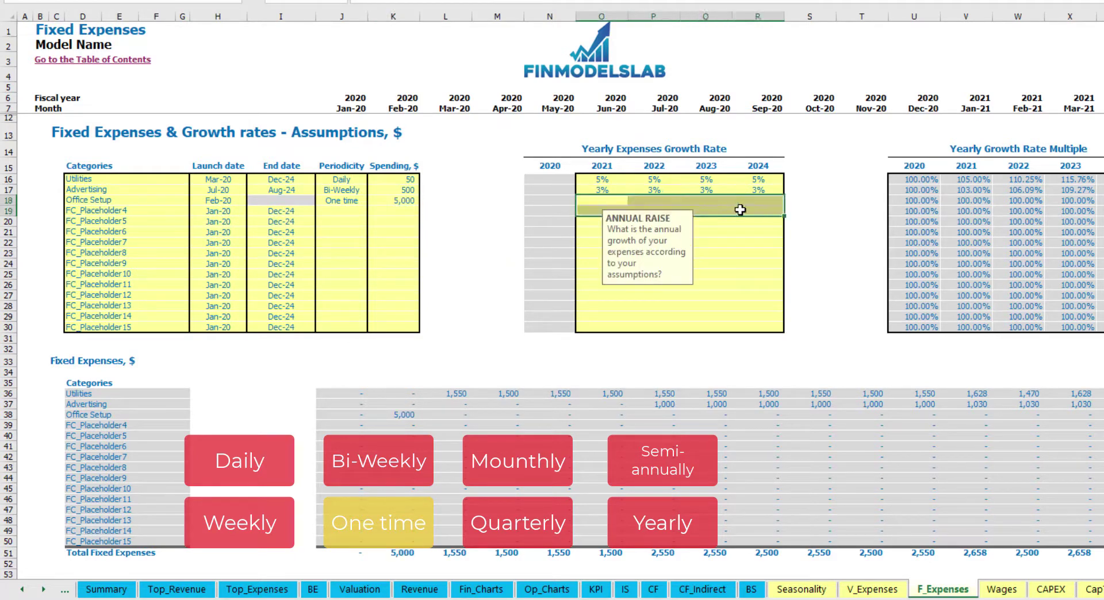
left_click(405, 415)
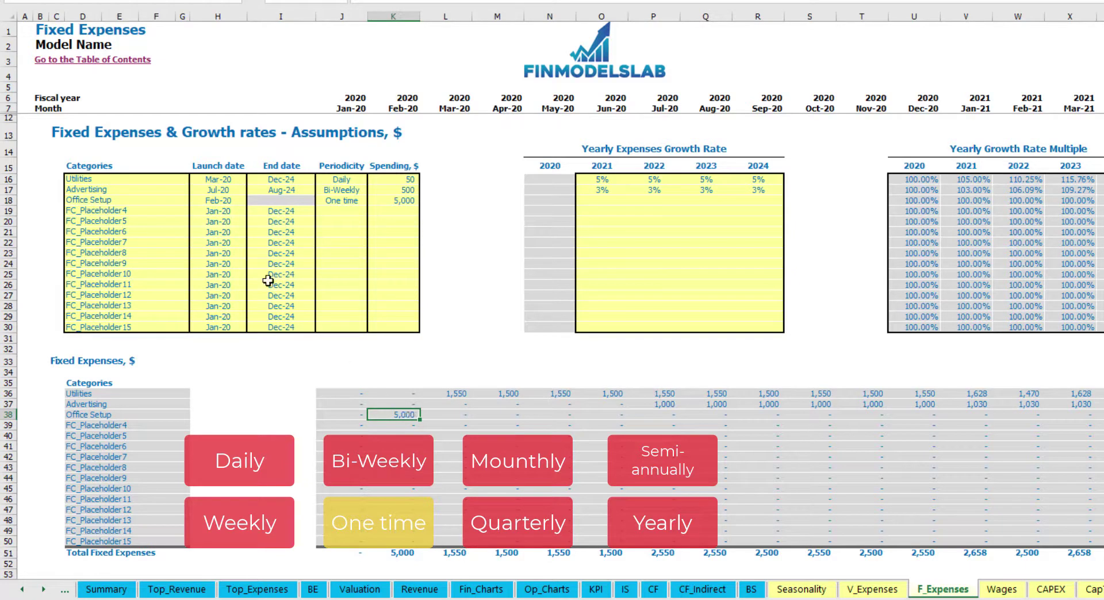
Step: Rename the fourth fixed expense category as Insurance
left_click(161, 216)
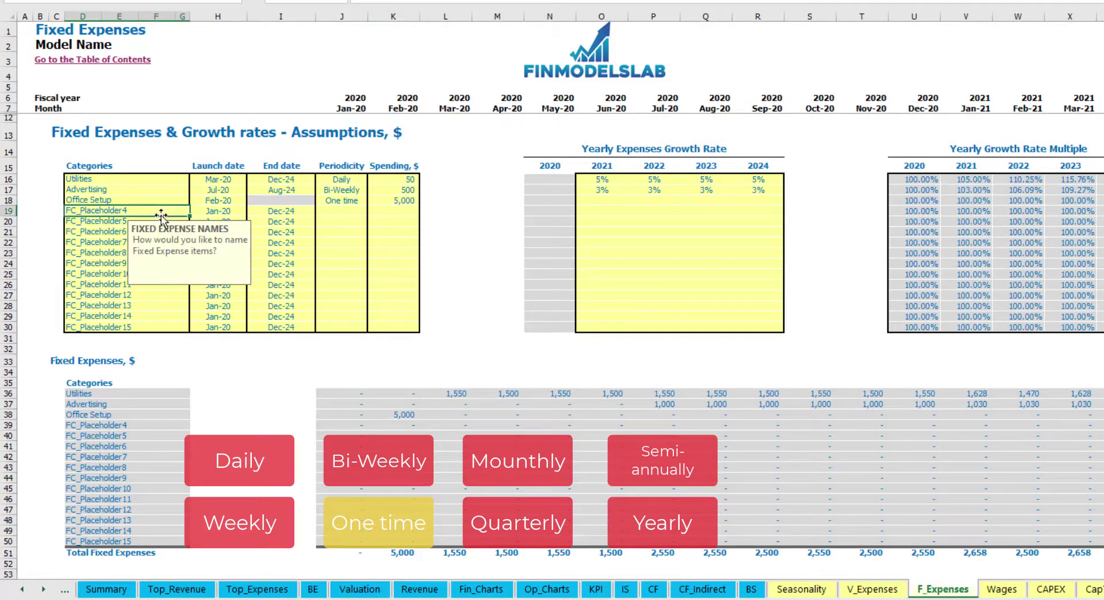
key("BackSpace")
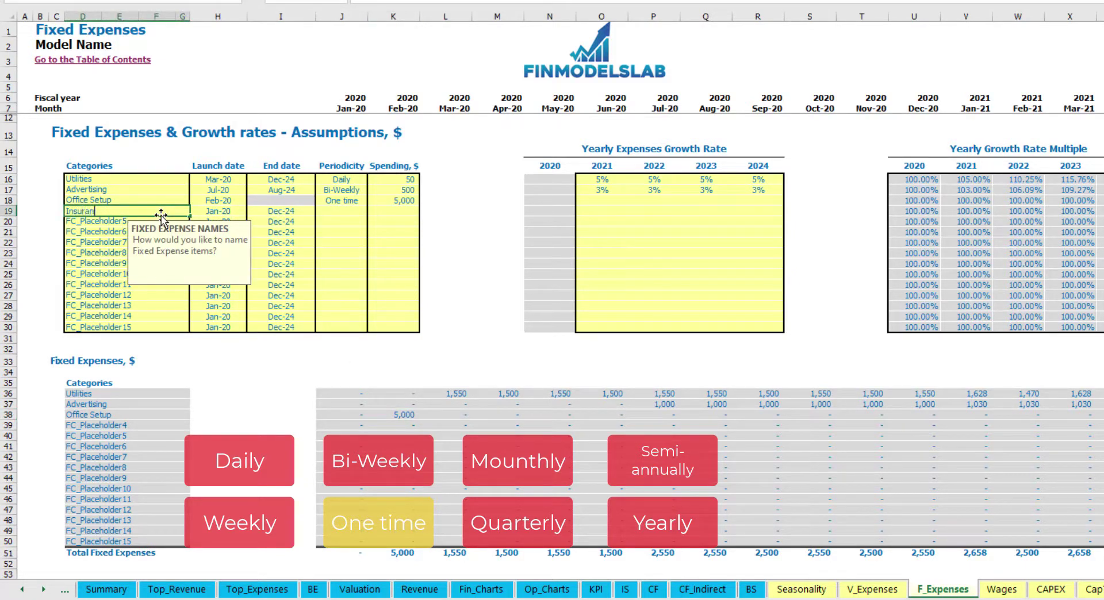
key("Return")
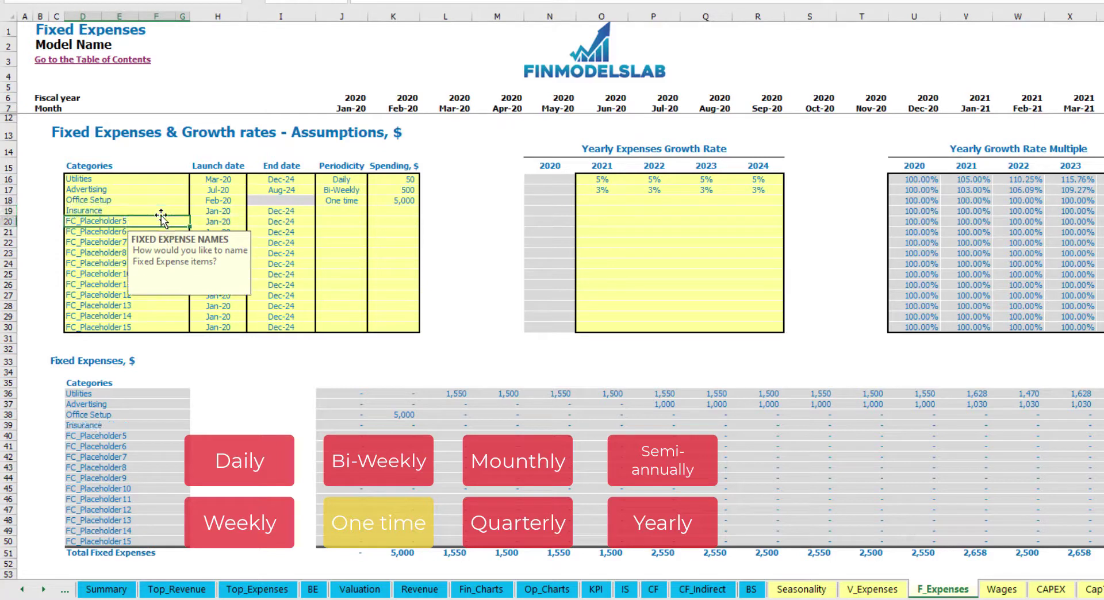
Step: Set the Insurance periodicity to Monthly and its spending amount to $1,000
left_click(224, 213)
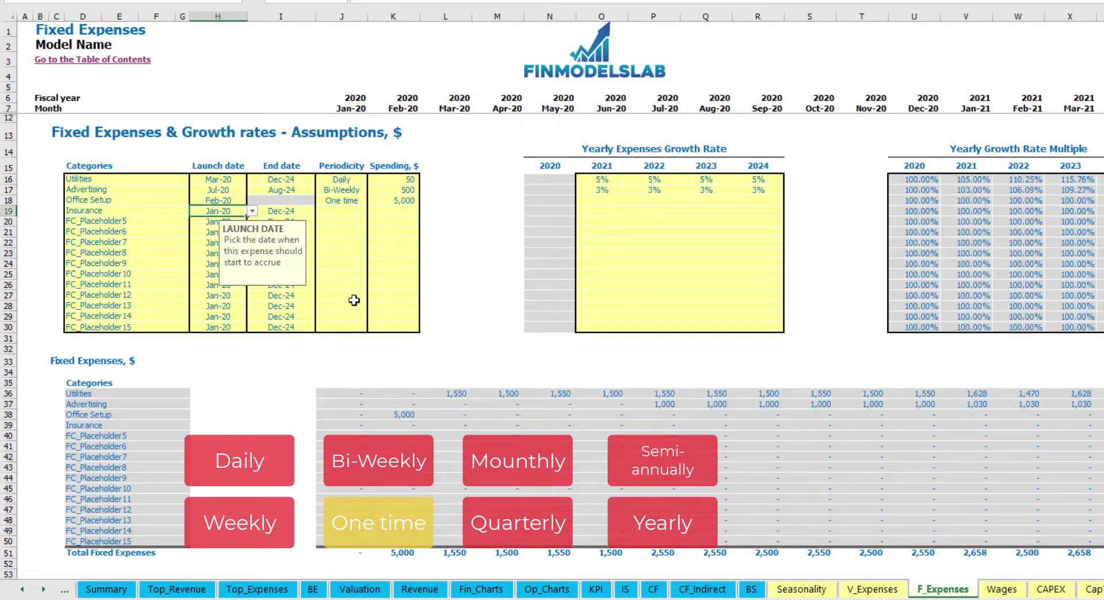
left_click(299, 211)
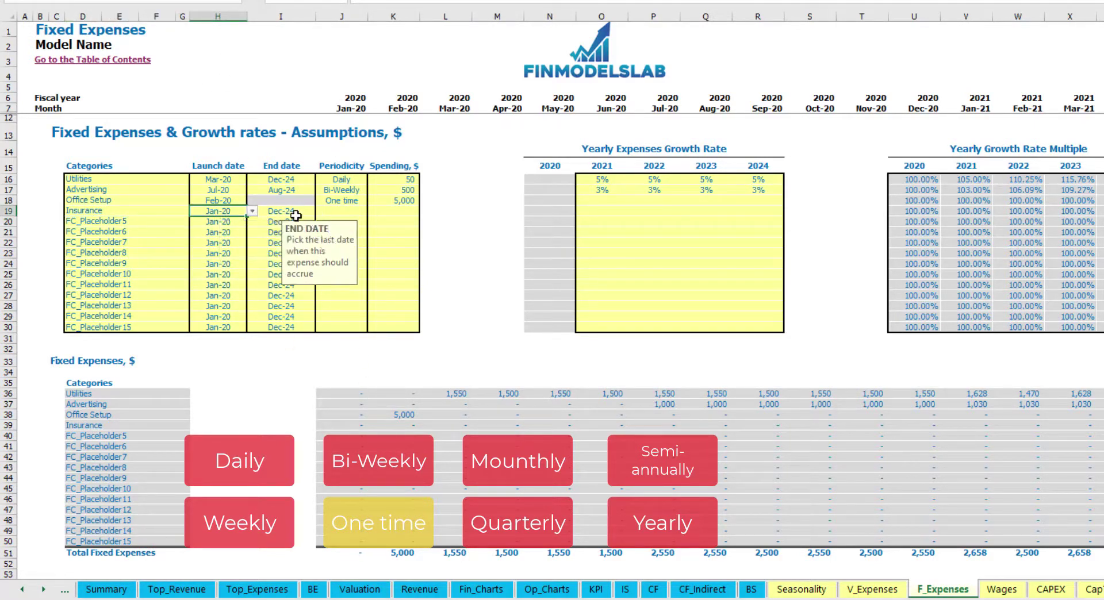
left_click(357, 211)
left_click(372, 212)
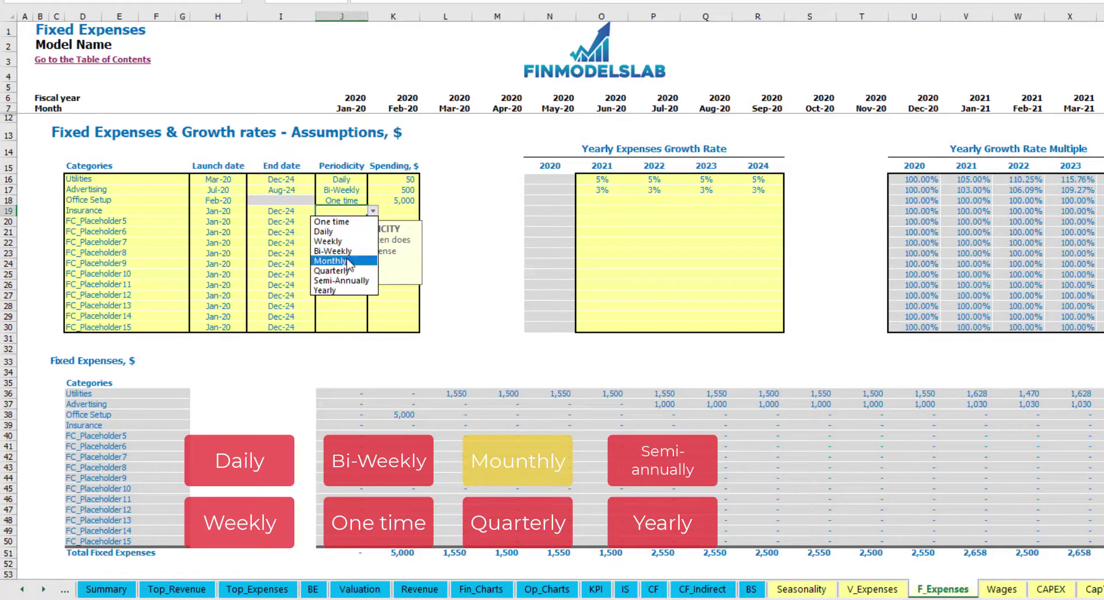
left_click(348, 262)
left_click(401, 211)
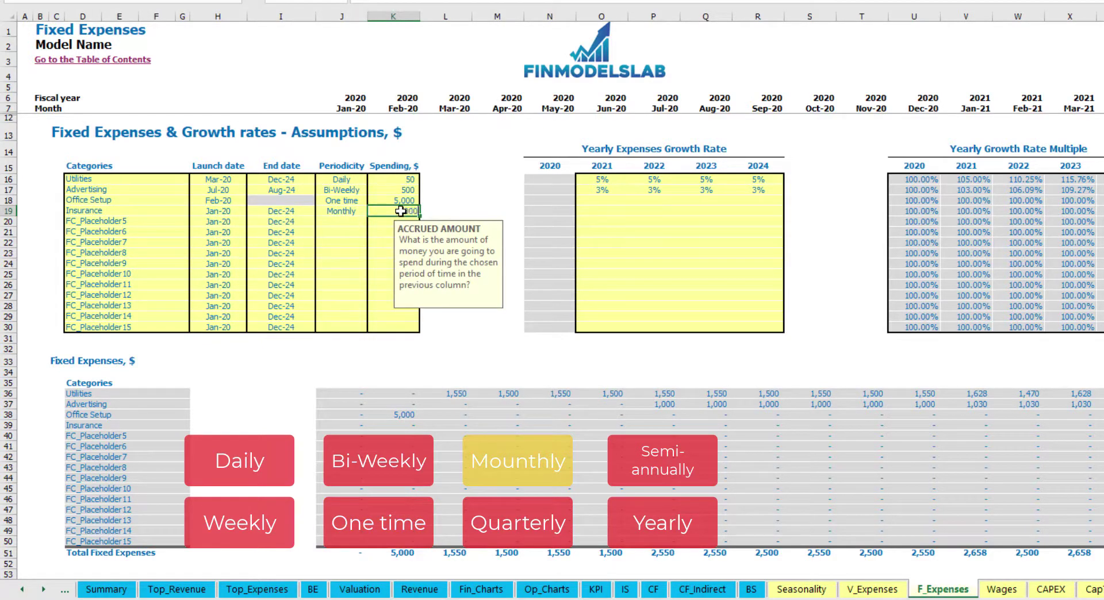
Step: Set the Insurance yearly expenses growth rates to 5% for 2021, 3% for 2022, 2% for 2023 and 1% for 2024
left_click(603, 213)
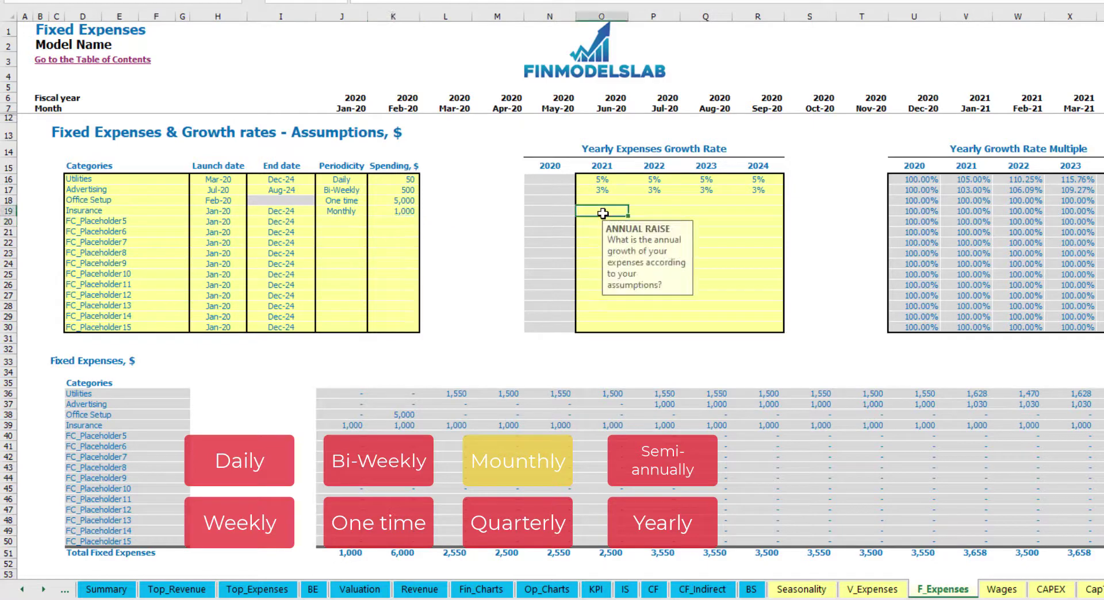
type("5%")
key("ctrl+Return")
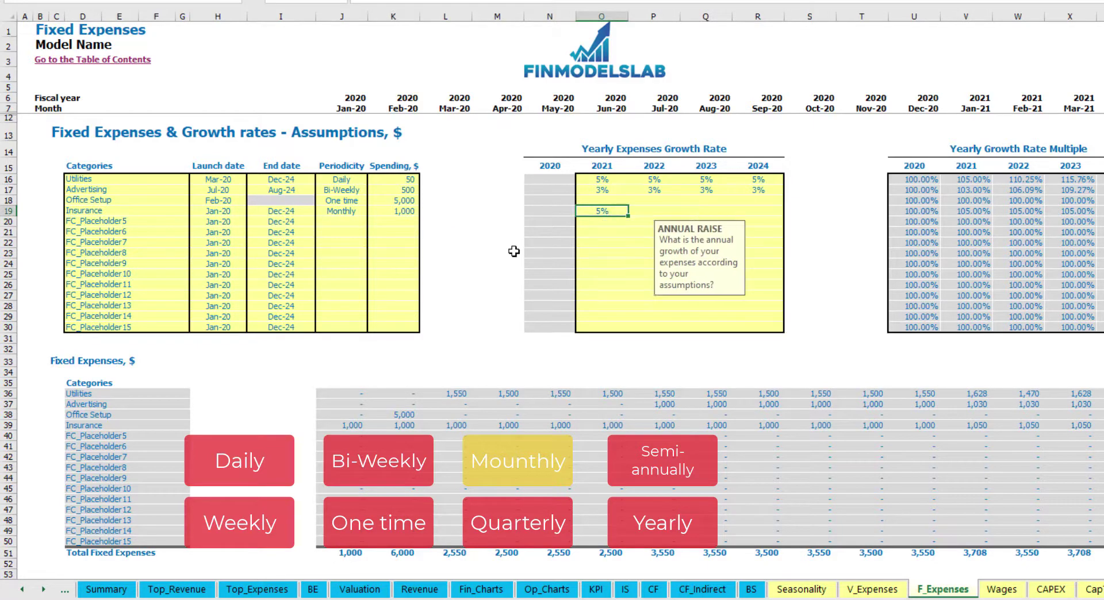
key("Right")
type("3%")
key("ctrl+Return")
key("Right")
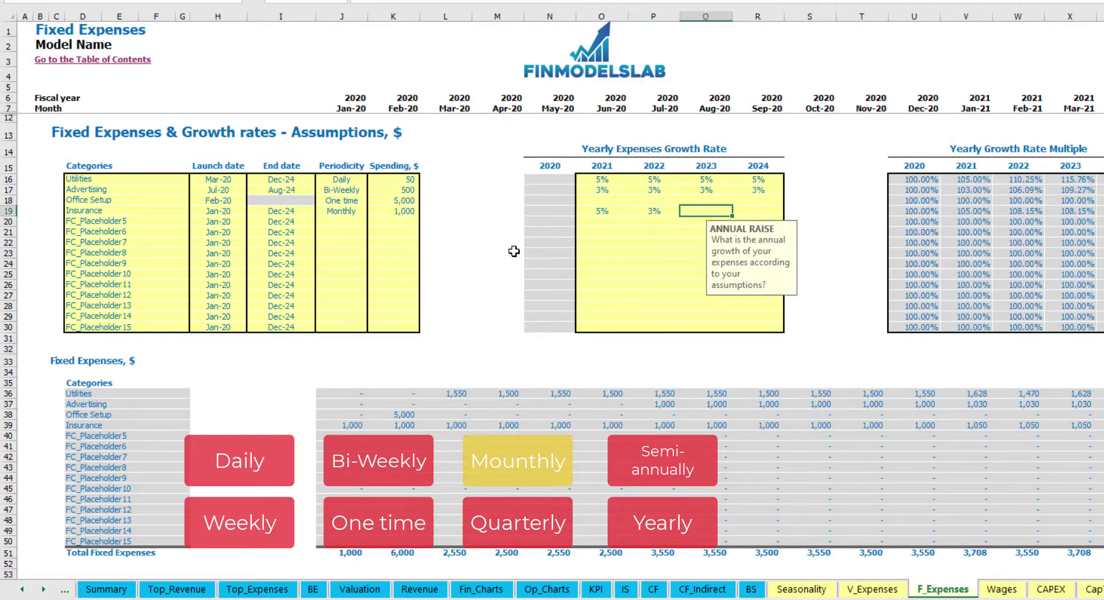
type("3%")
key("ctrl+Return")
key("Right")
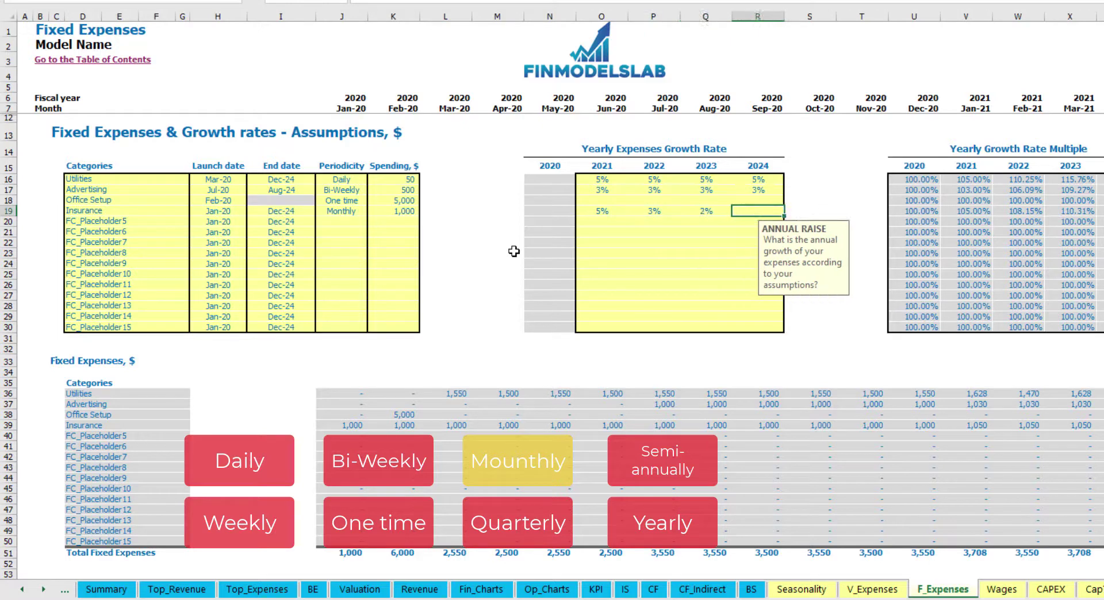
type("1")
key("Return")
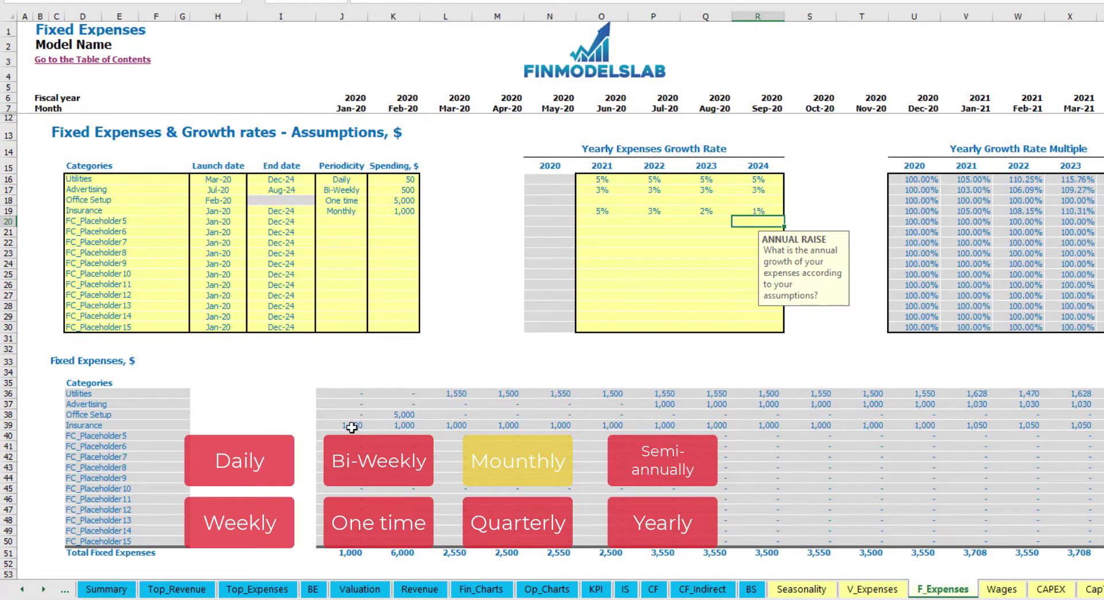
Step: Examine the monthly Insurance expenses through 2020 and from January 2021 onward in the Fixed Expenses section
left_click_drag(352, 427, 928, 432)
left_click(949, 426)
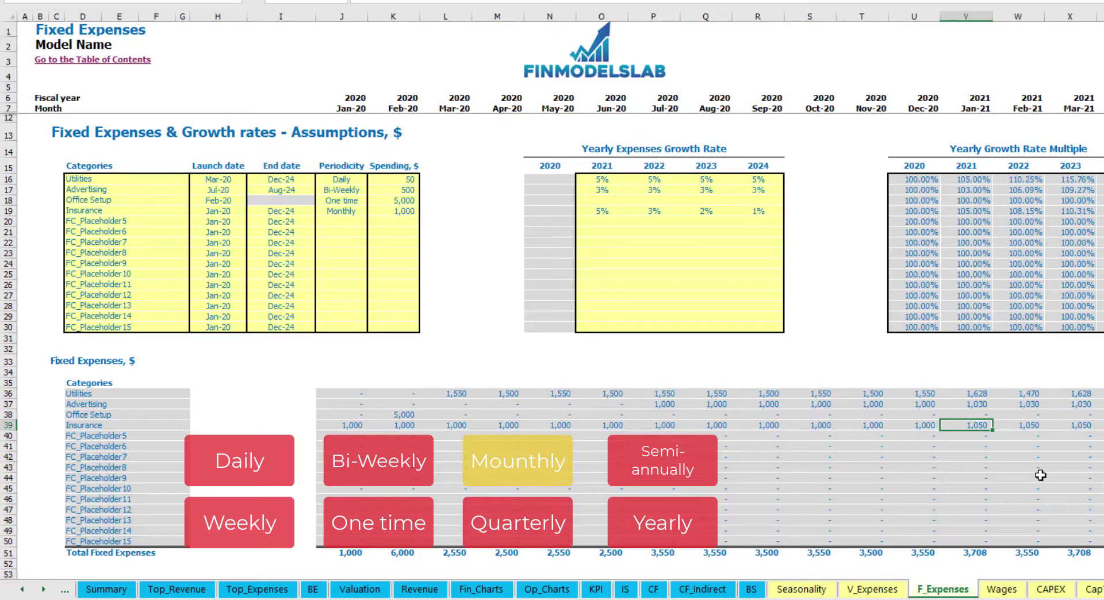
scroll(552, 285, "right", 5)
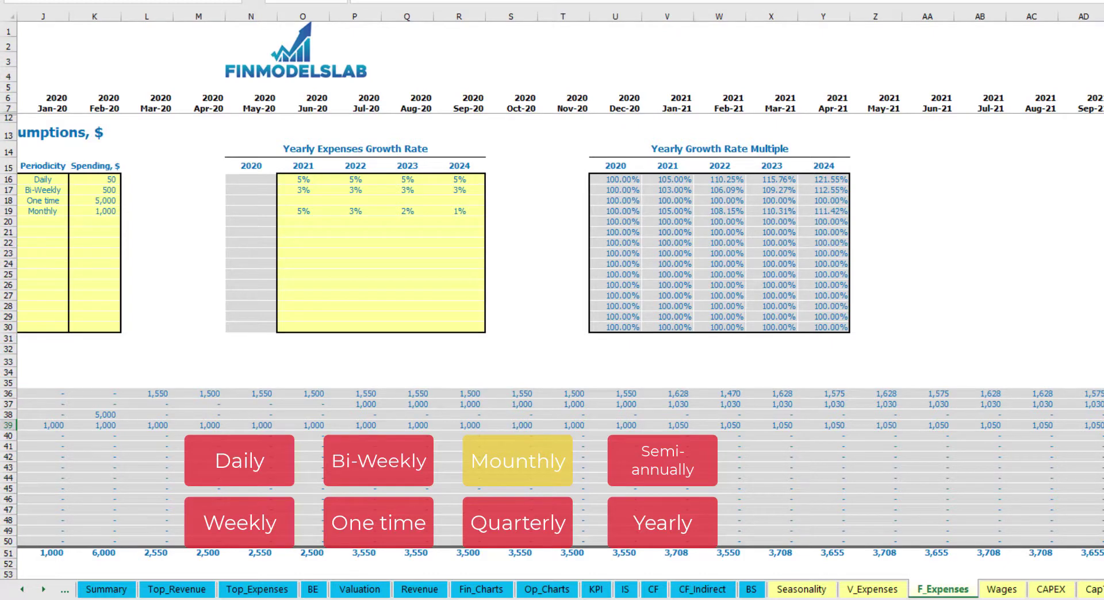
scroll(788, 448, "left", 3)
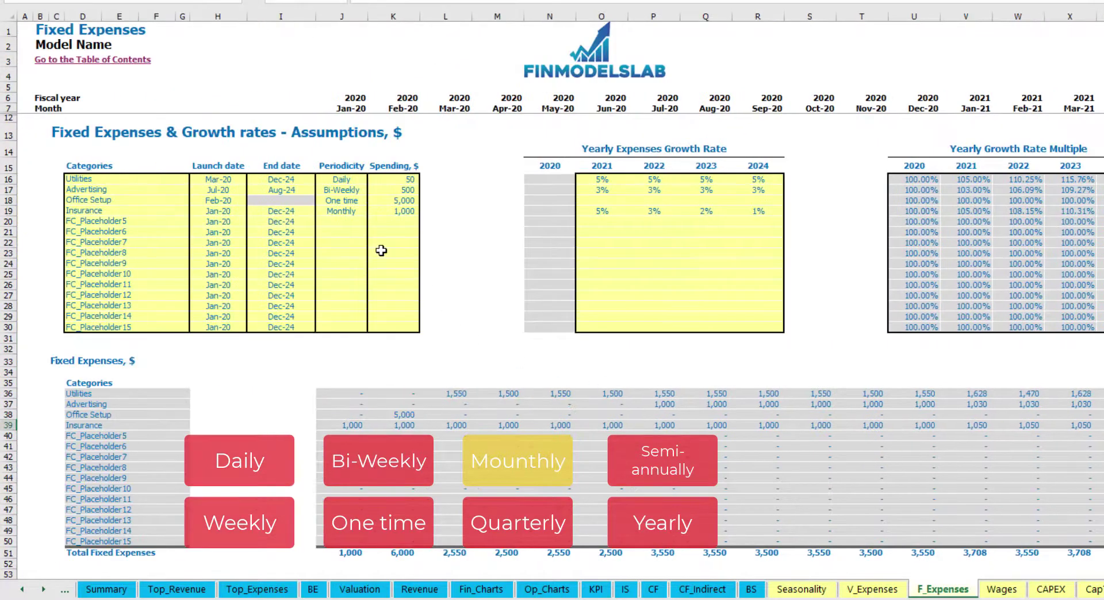
Step: Change the Insurance periodicity to Quarterly and check the months in which the expense falls
left_click(352, 213)
left_click(373, 212)
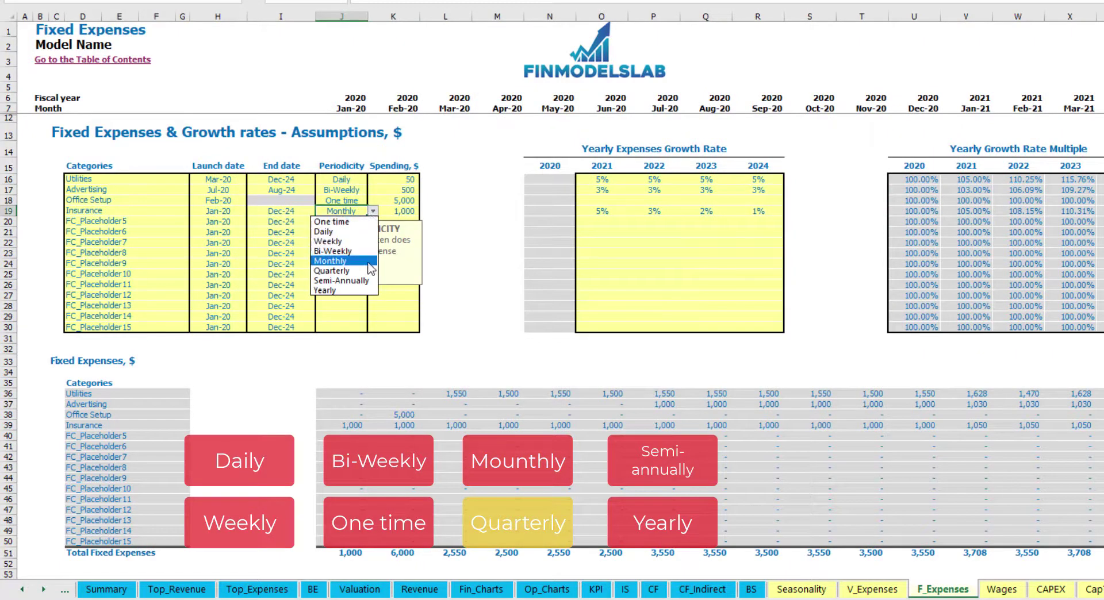
left_click(336, 270)
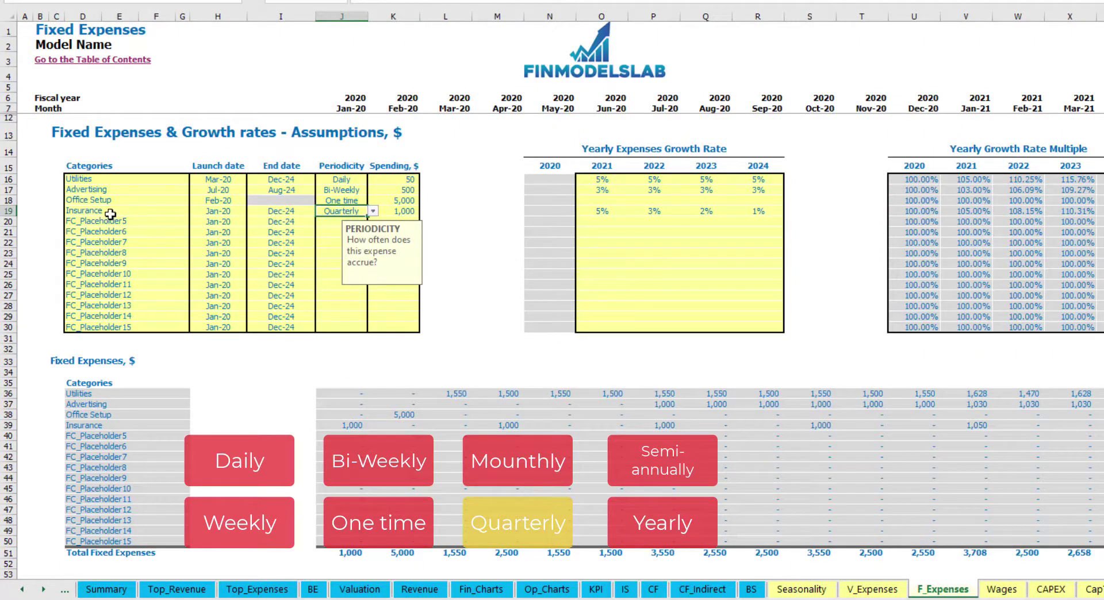
left_click(340, 427)
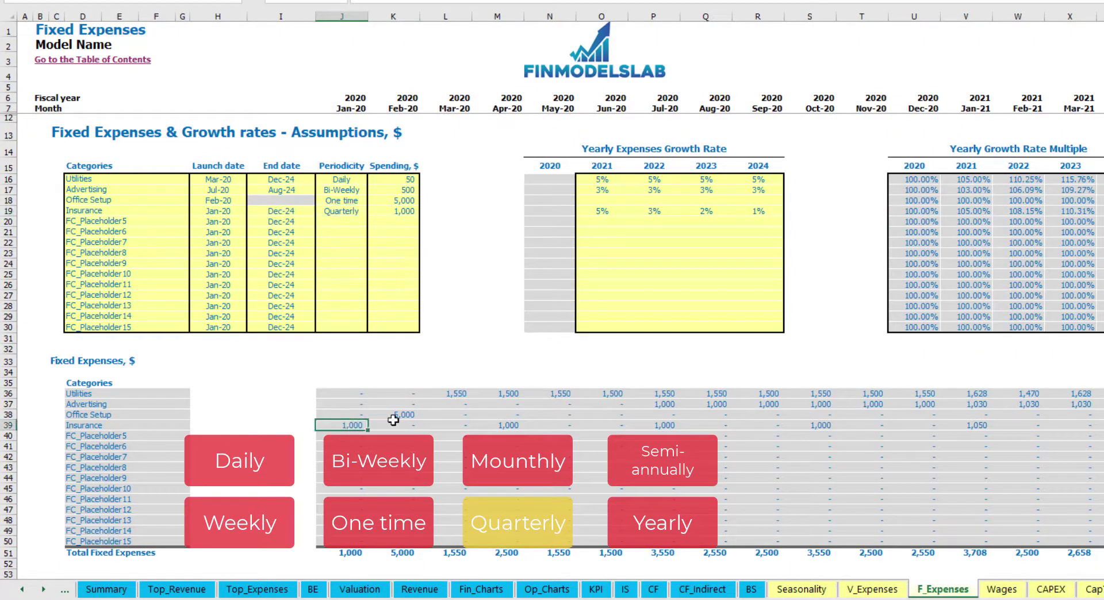
left_click(655, 425)
Step: Change the Insurance launch date to Feb-20 and check the quarterly expenses in February, May and August 2020
left_click(236, 209)
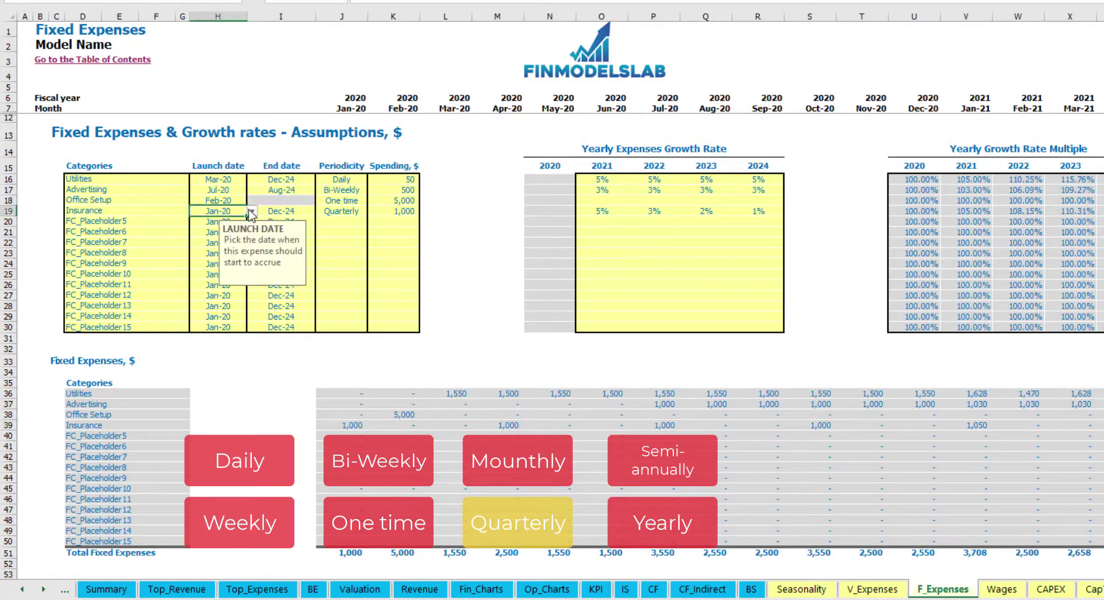
left_click(251, 211)
left_click(214, 229)
left_click(413, 423)
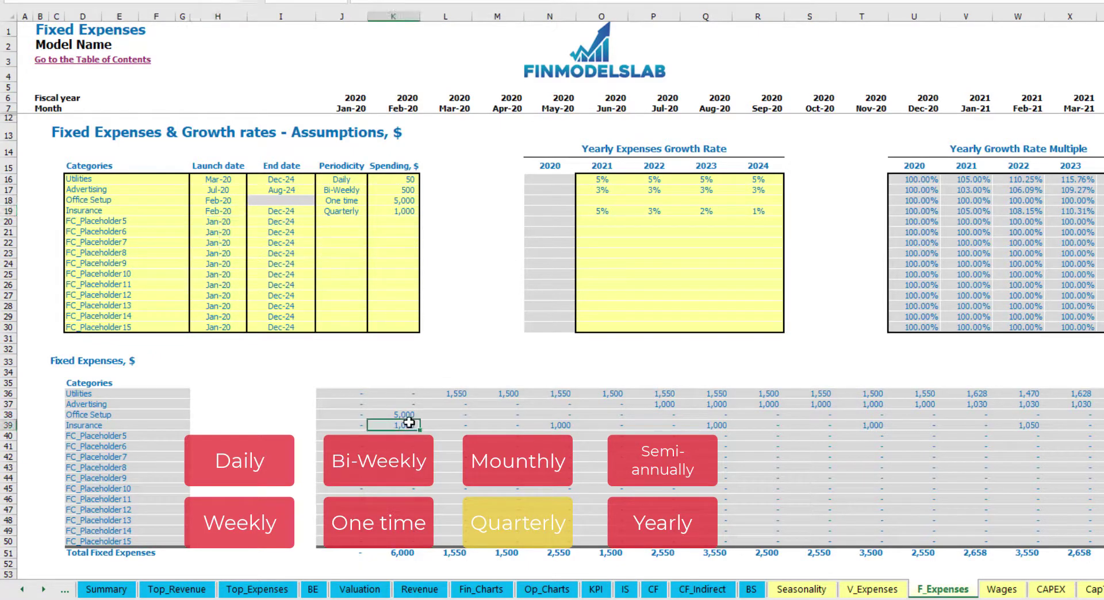
left_click(559, 425)
left_click(717, 424)
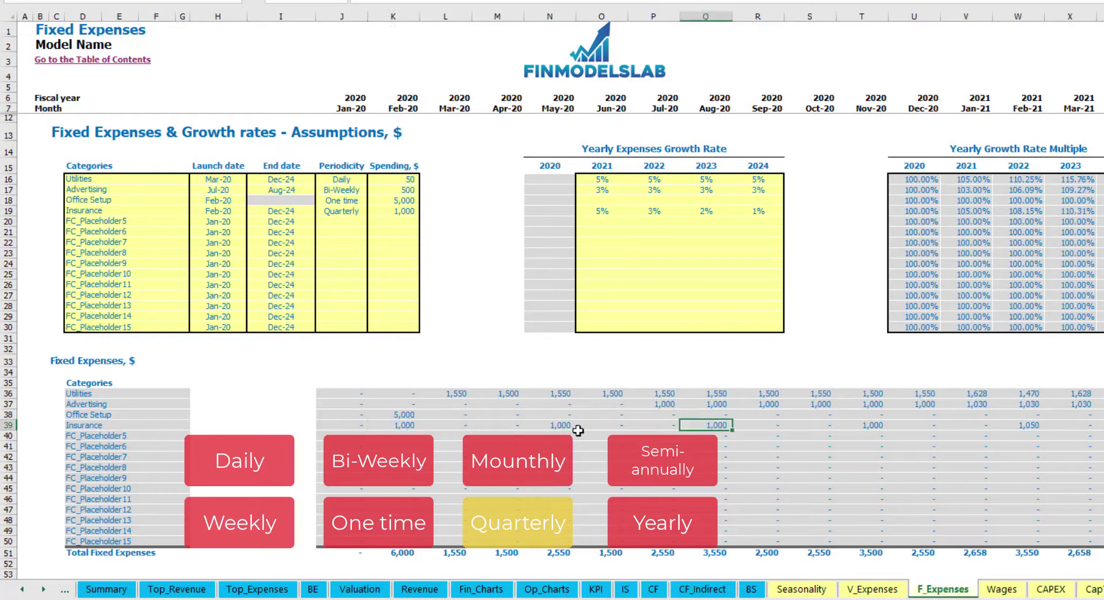
left_click(402, 427)
left_click(562, 427)
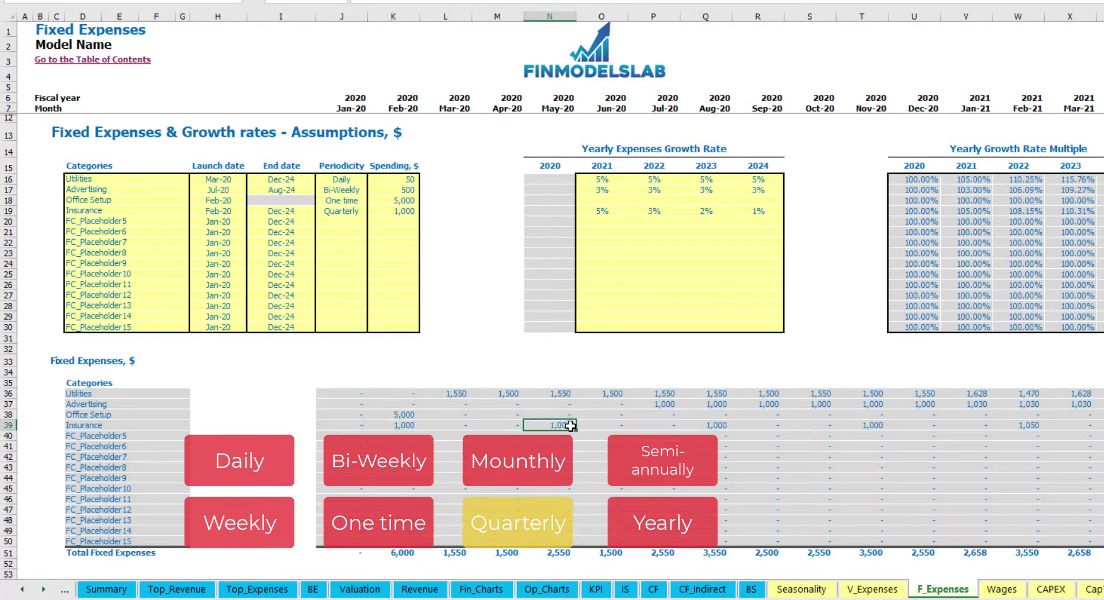
Step: Change the Insurance periodicity to Semi-Annually and check its monthly expenses from February 2020 to February 2021
left_click(345, 211)
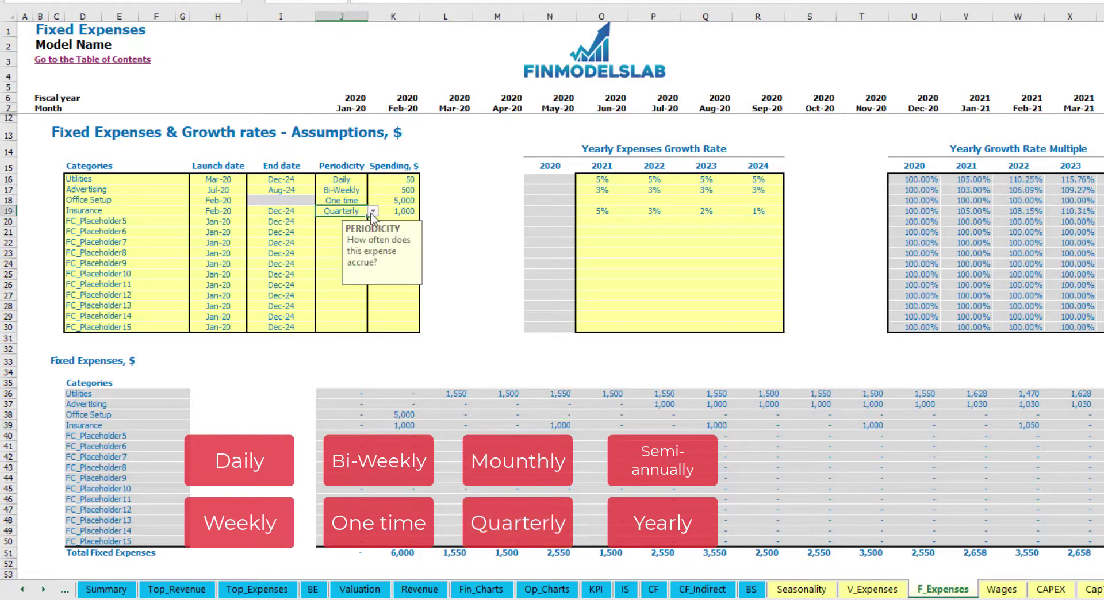
left_click(372, 211)
left_click(363, 281)
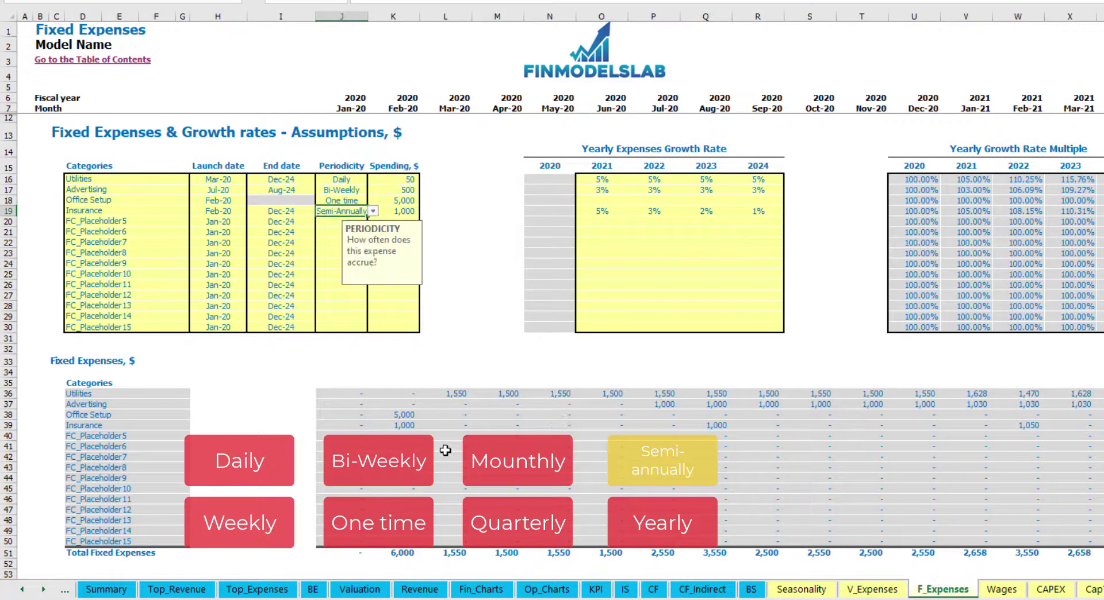
left_click_drag(404, 425, 976, 426)
left_click(1017, 435)
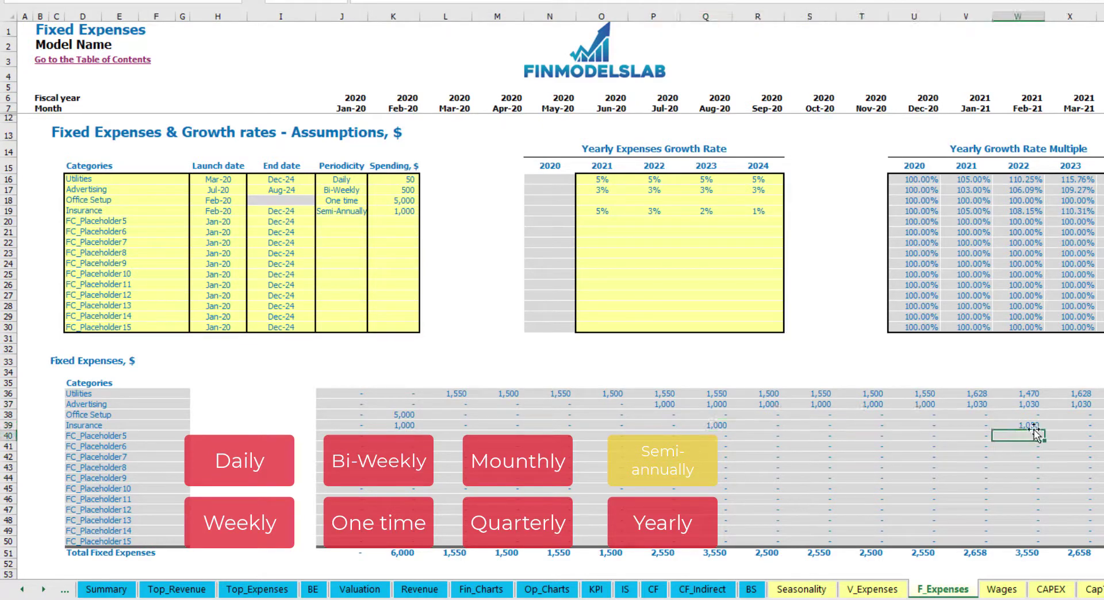
Step: Change the Insurance periodicity to Yearly and check the resulting monthly fixed expenses against its launch and end dates
left_click(345, 211)
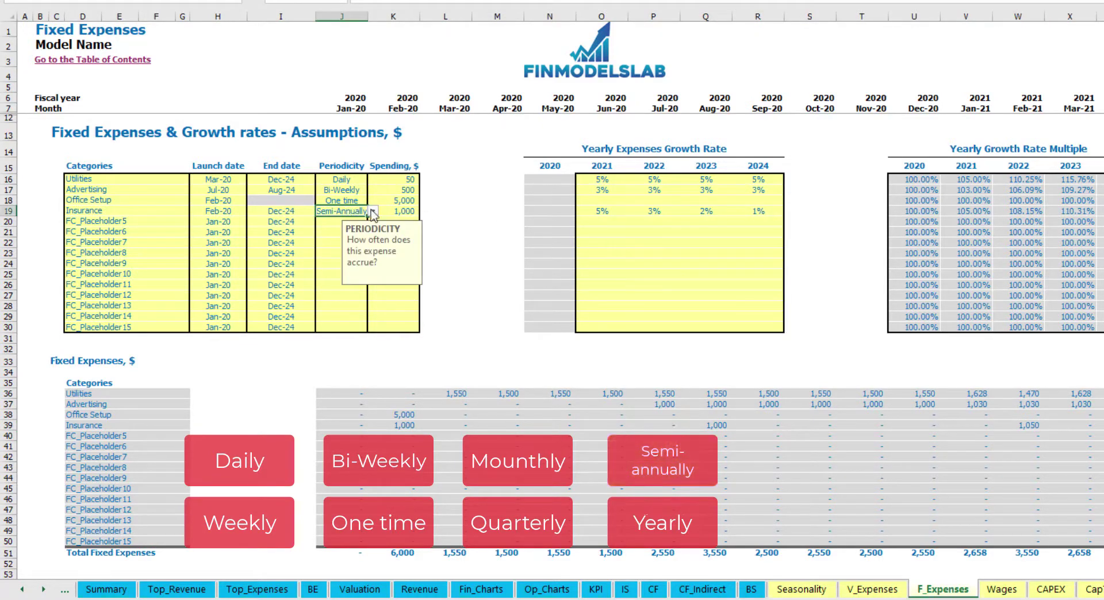
left_click(373, 211)
left_click(333, 290)
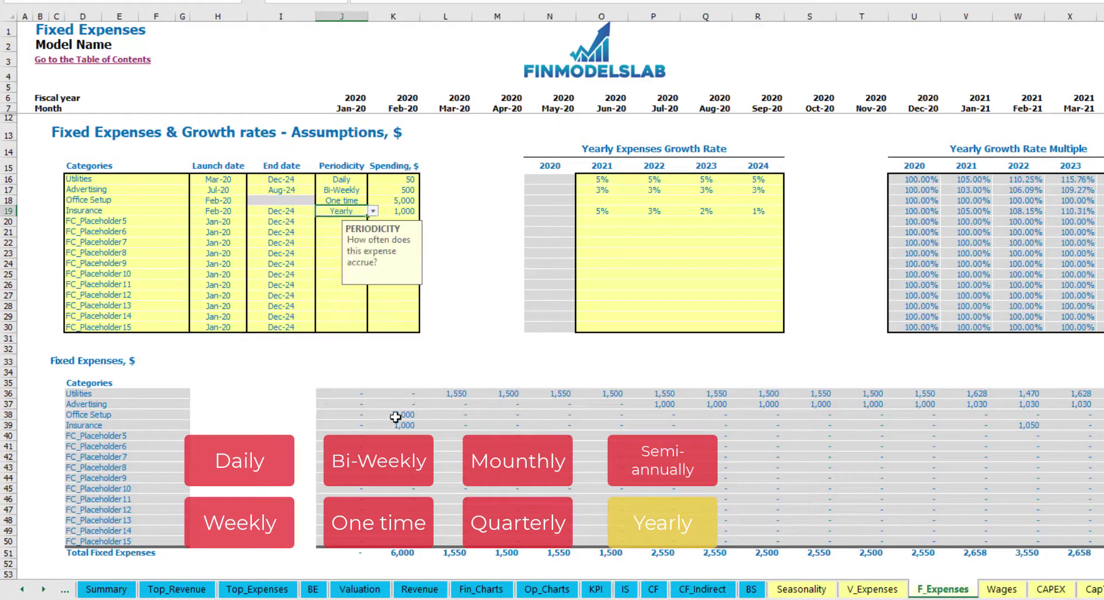
left_click_drag(396, 427, 1054, 426)
left_click(228, 212)
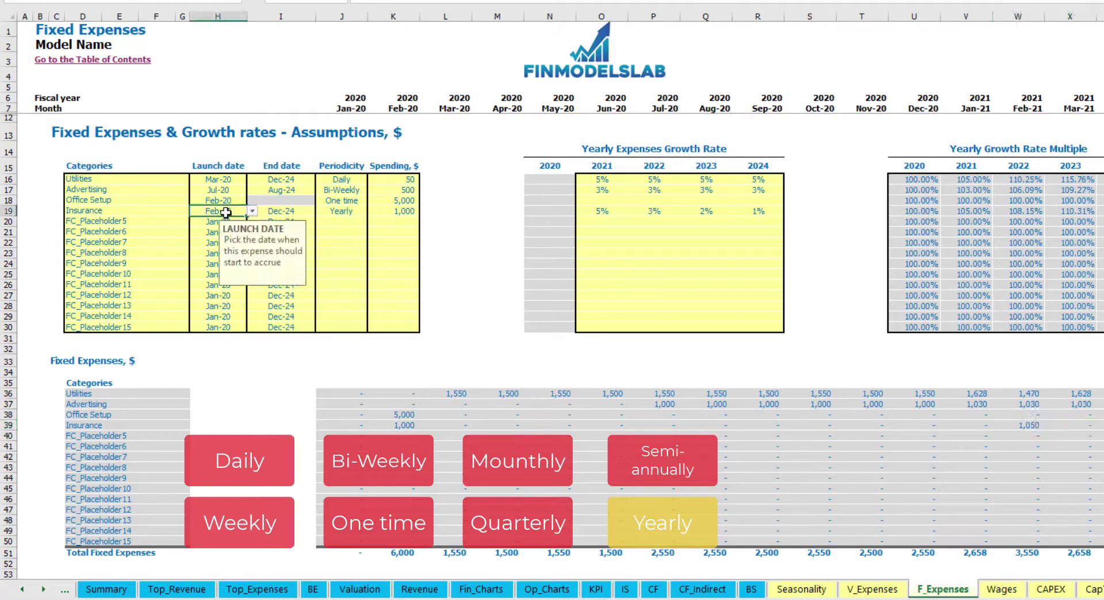
left_click(282, 211)
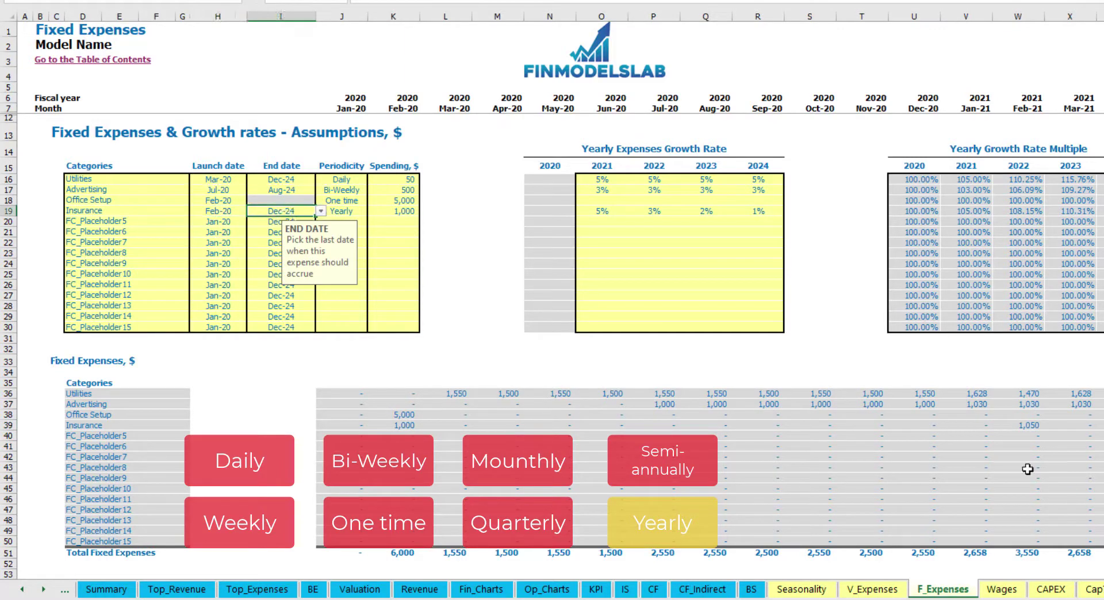
left_click(817, 328)
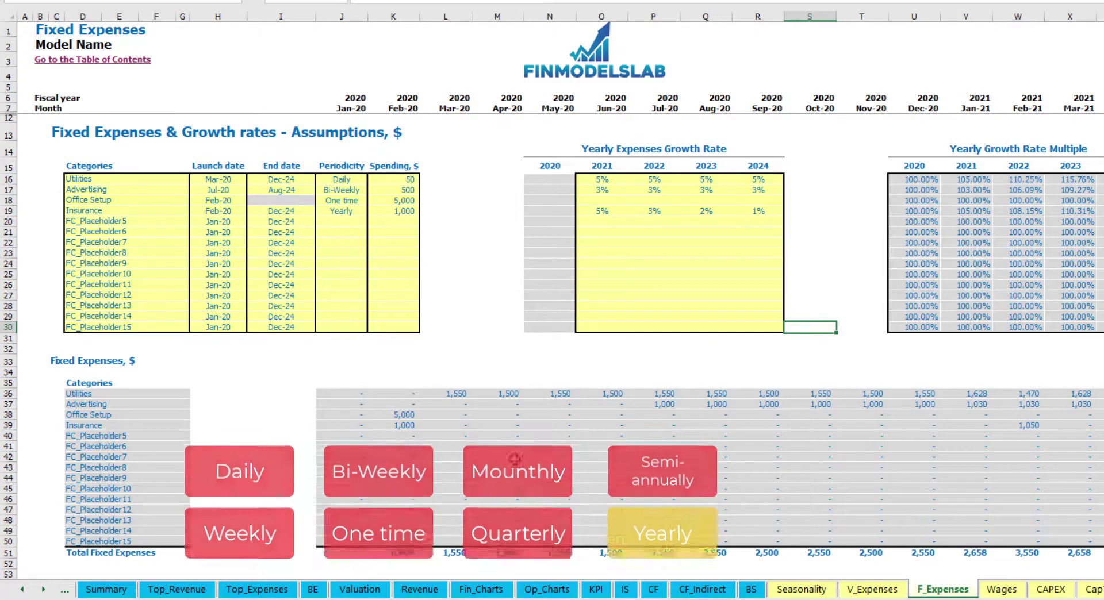
left_click_drag(340, 393, 1071, 538)
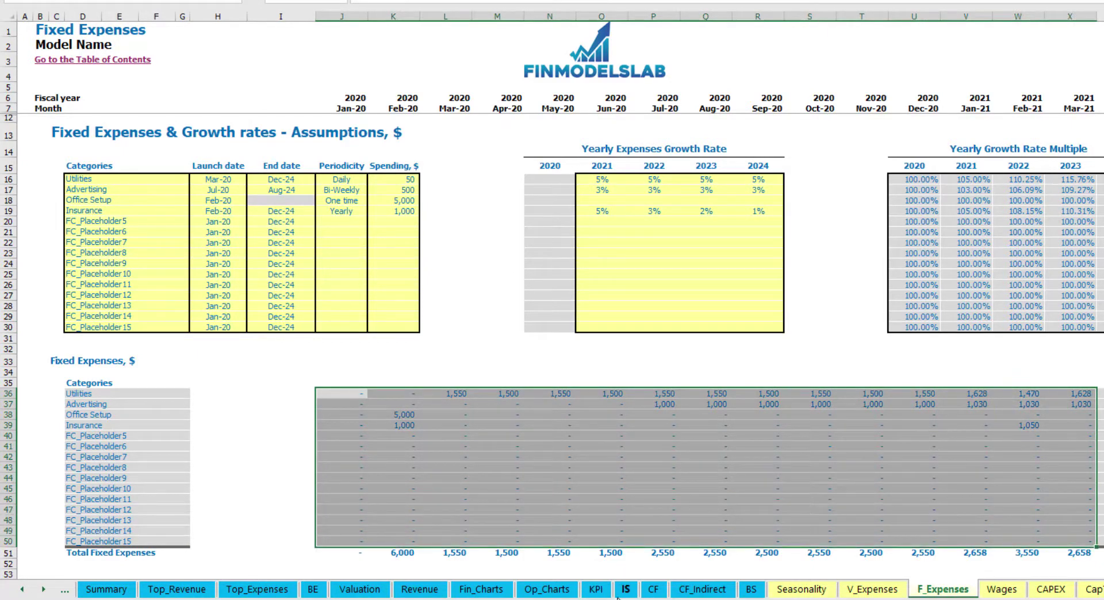
Step: Expand Total Fixed Expenses on the Income Statement sheet and examine the monthly lines from Utilities through the placeholder categories
left_click(618, 596)
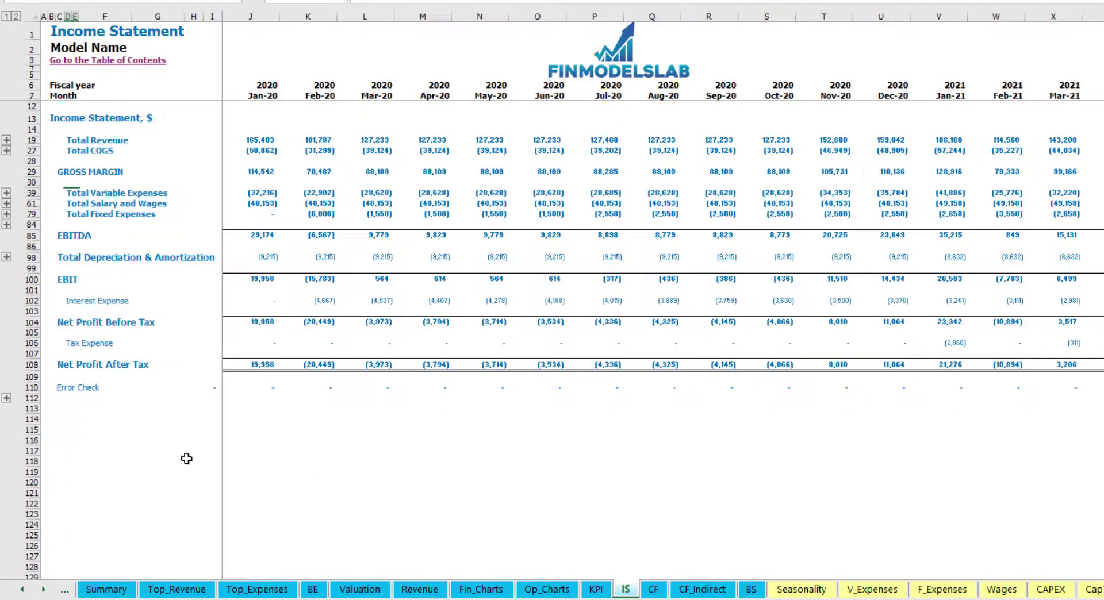
left_click(68, 214)
left_click(7, 214)
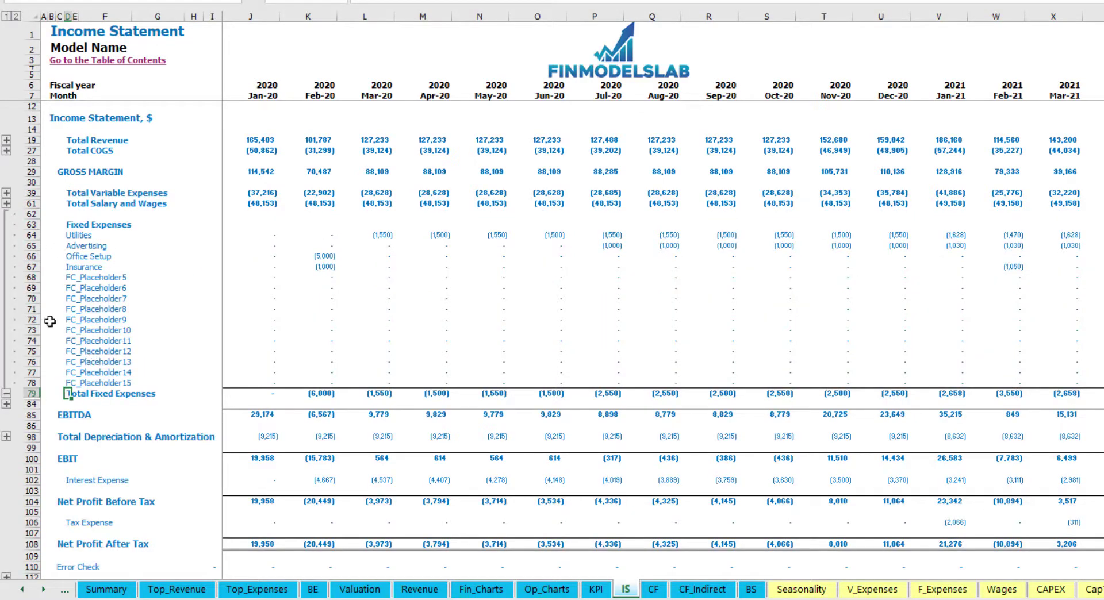
left_click(34, 235)
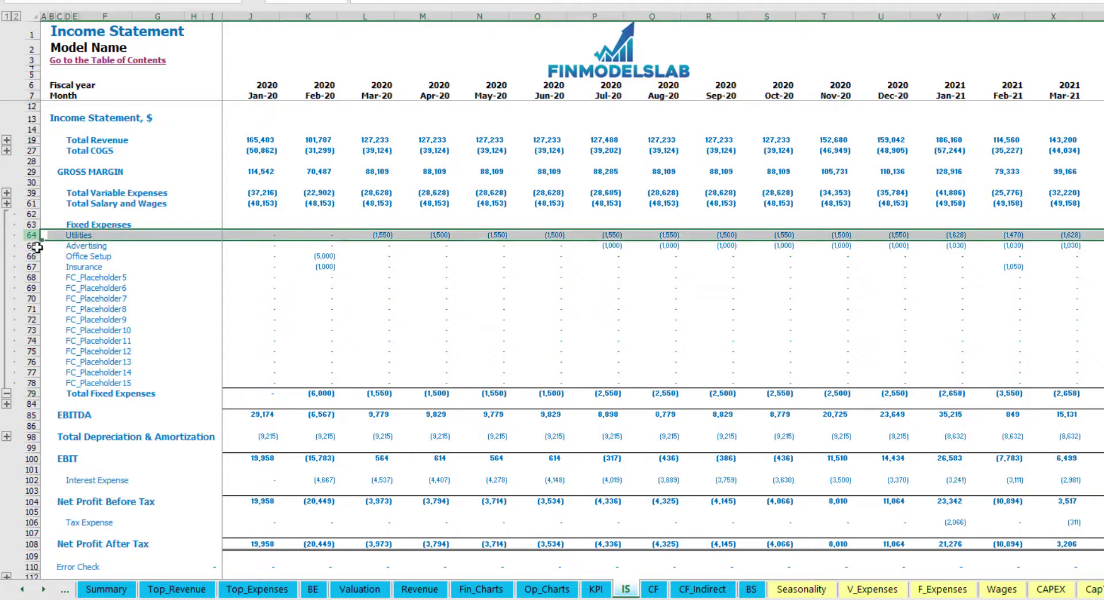
left_click_drag(37, 247, 33, 267)
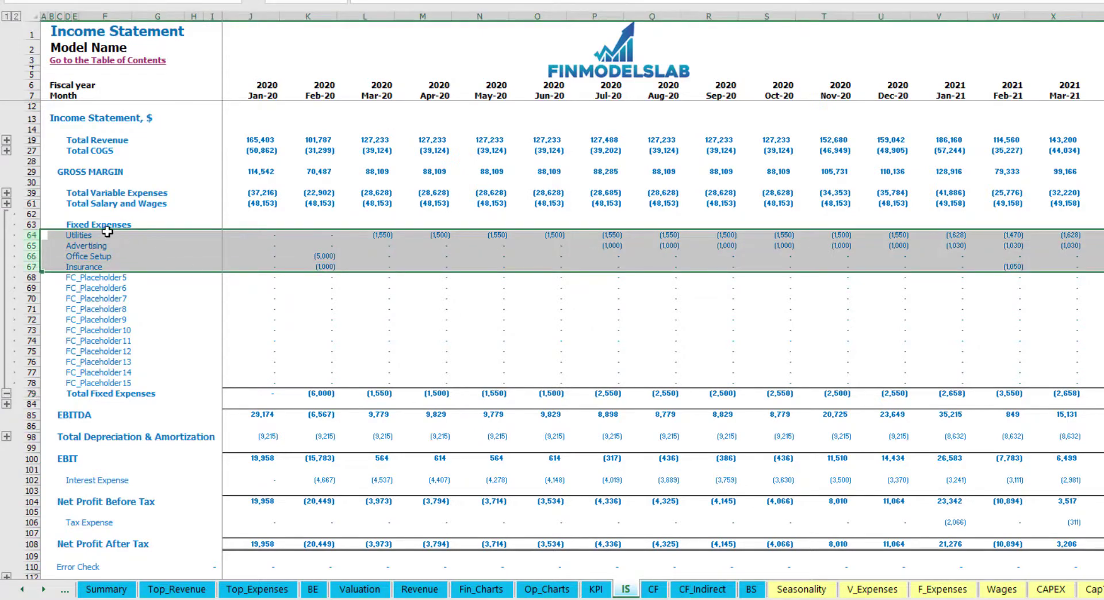
left_click_drag(75, 235, 78, 383)
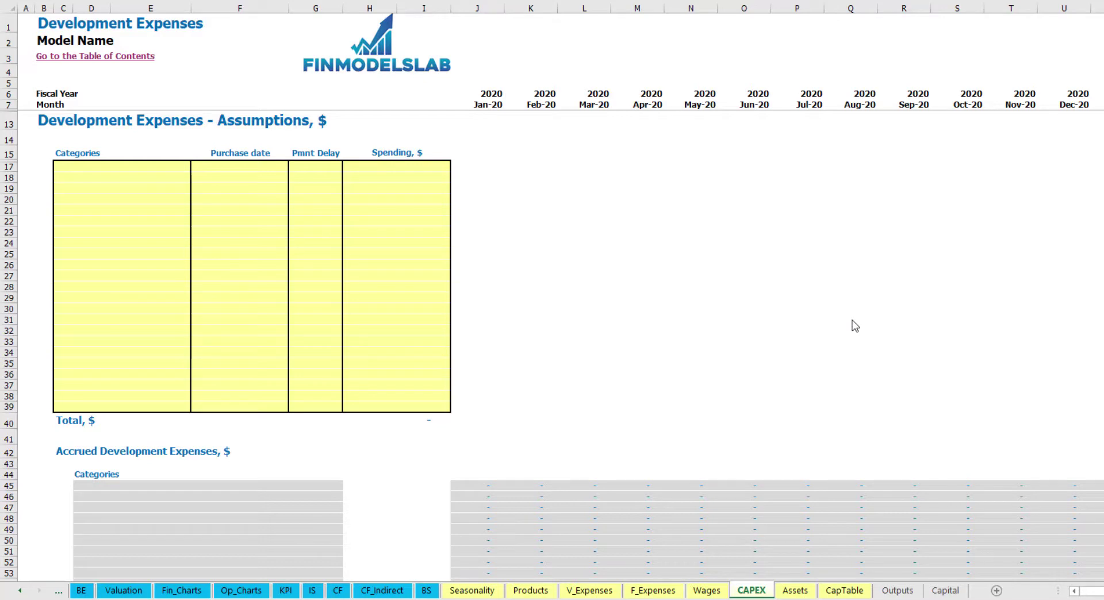
Step: Add the development expense category Office dev with purchase date Feb-20 and spending of 10,000 on the CAPEX sheet
left_click(155, 167)
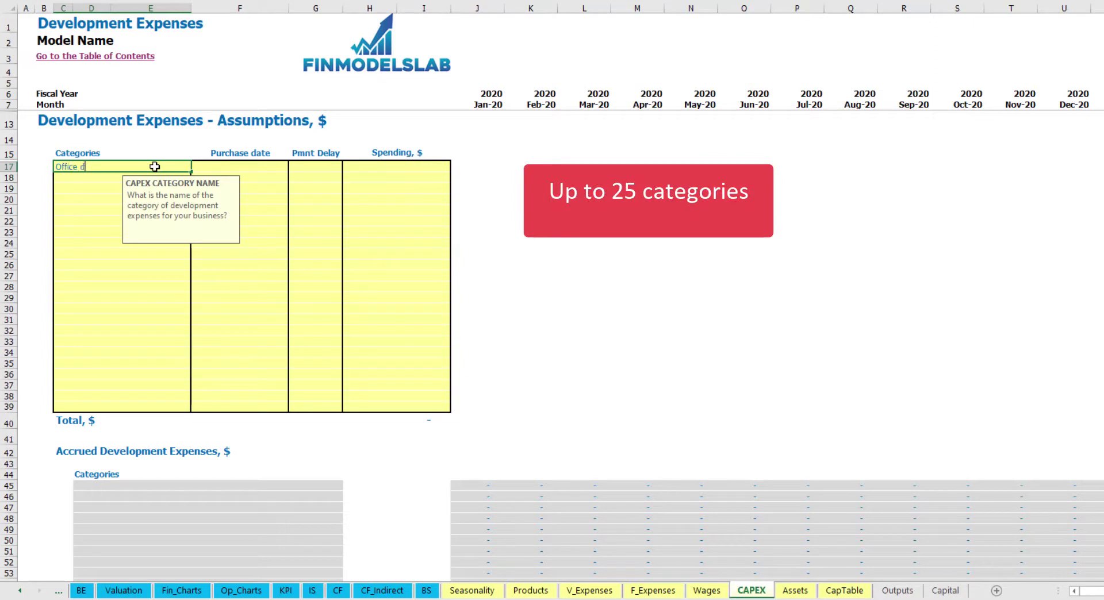
key("Return")
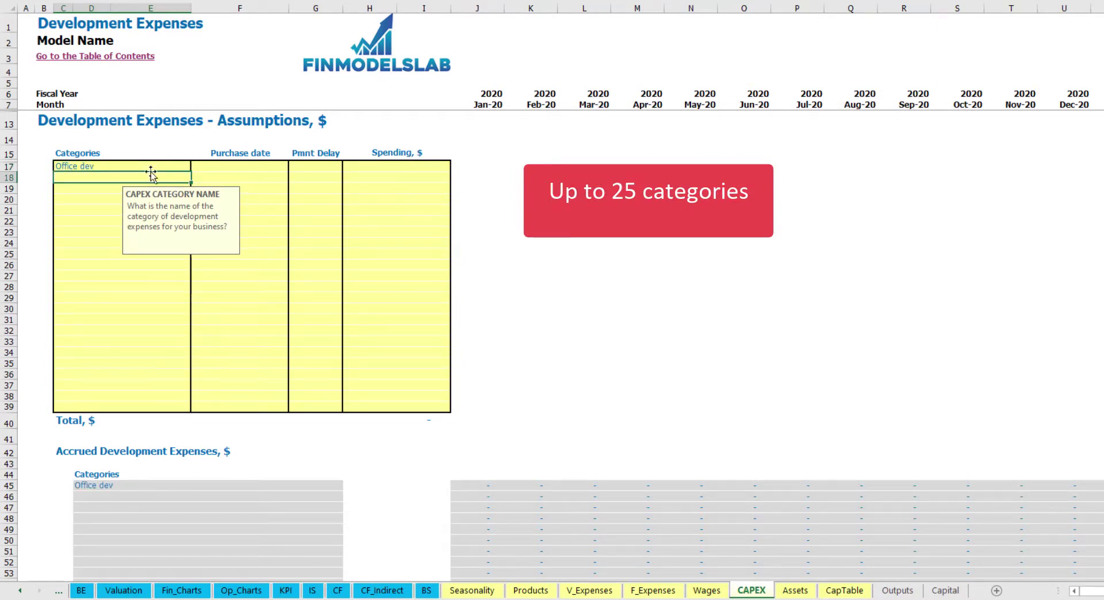
left_click(270, 166)
left_click(294, 167)
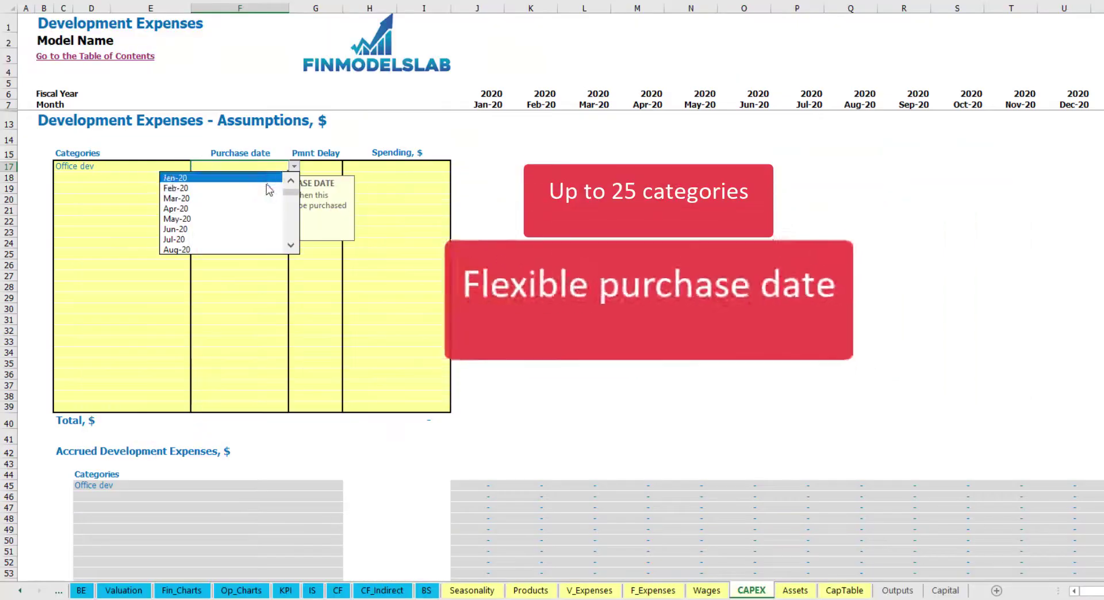
left_click(241, 188)
left_click(381, 164)
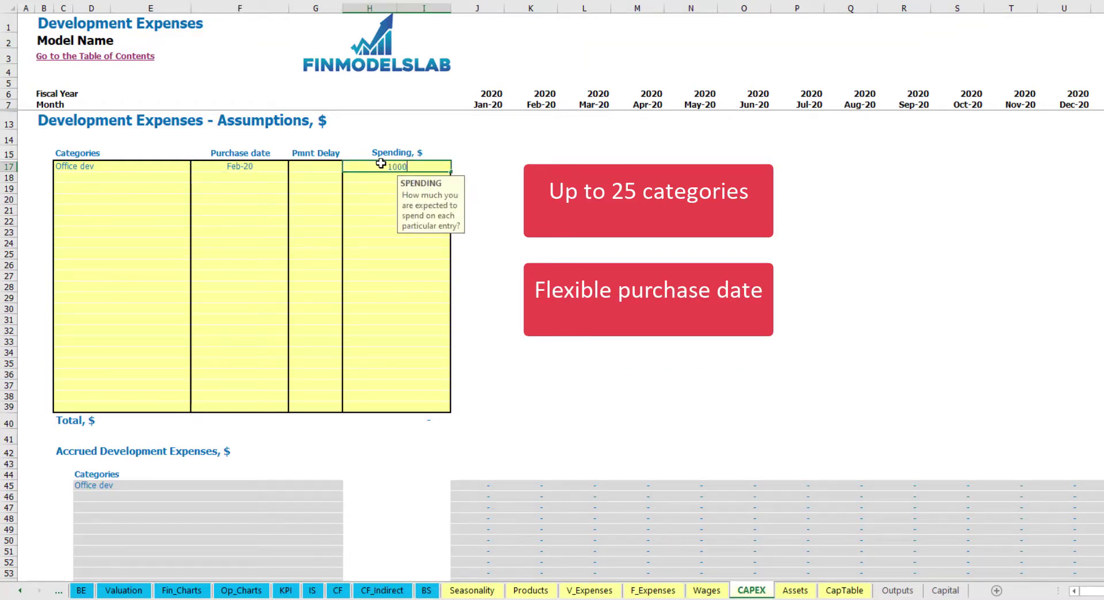
key("Return")
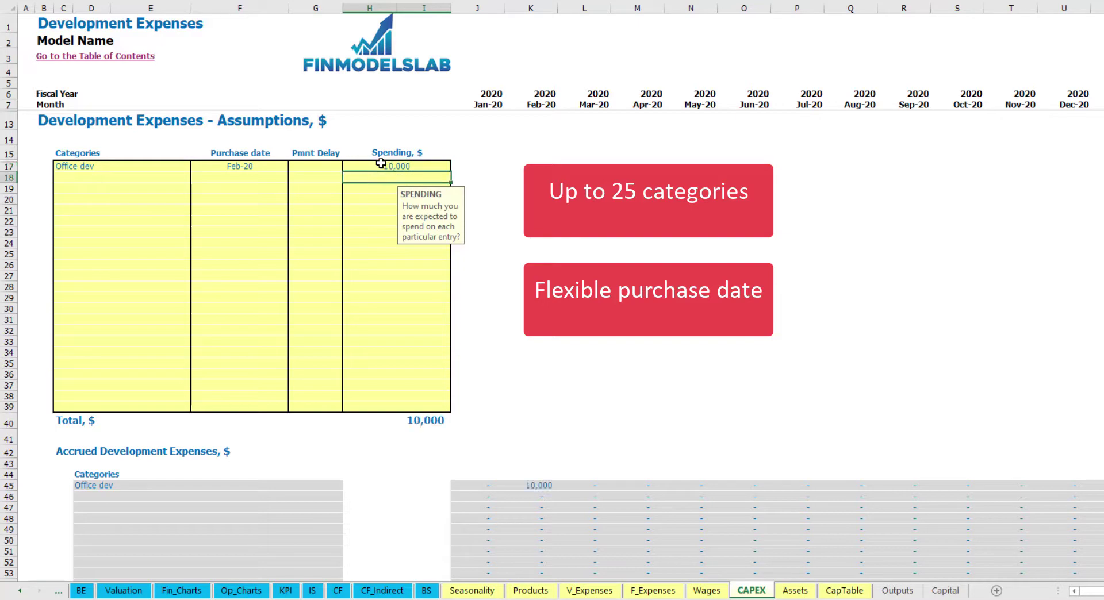
Step: Set the payment delay of the Office dev expense to 2M
left_click(322, 167)
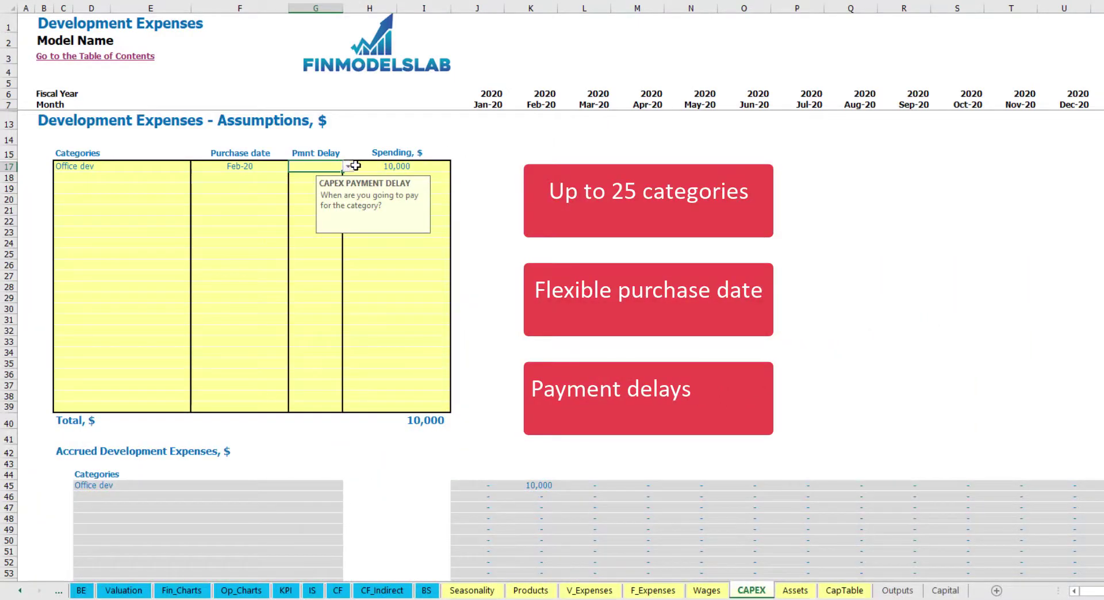
left_click(349, 168)
left_click(311, 196)
left_click(568, 203)
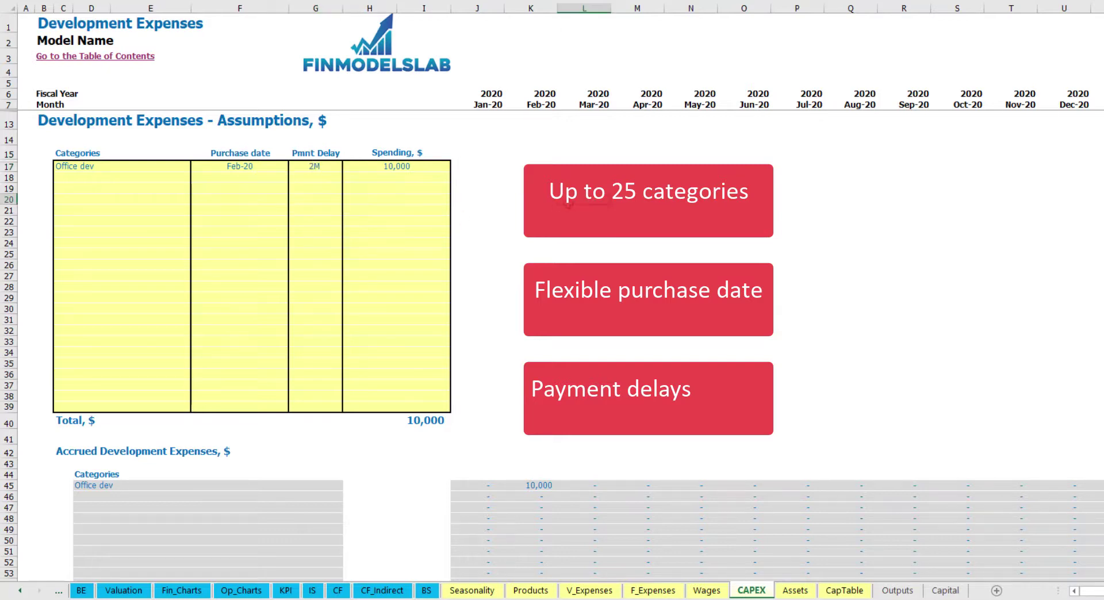
Step: Check the Office dev expense in the accrued and paid development expense sections and in the CAPEX summary
left_click(539, 486)
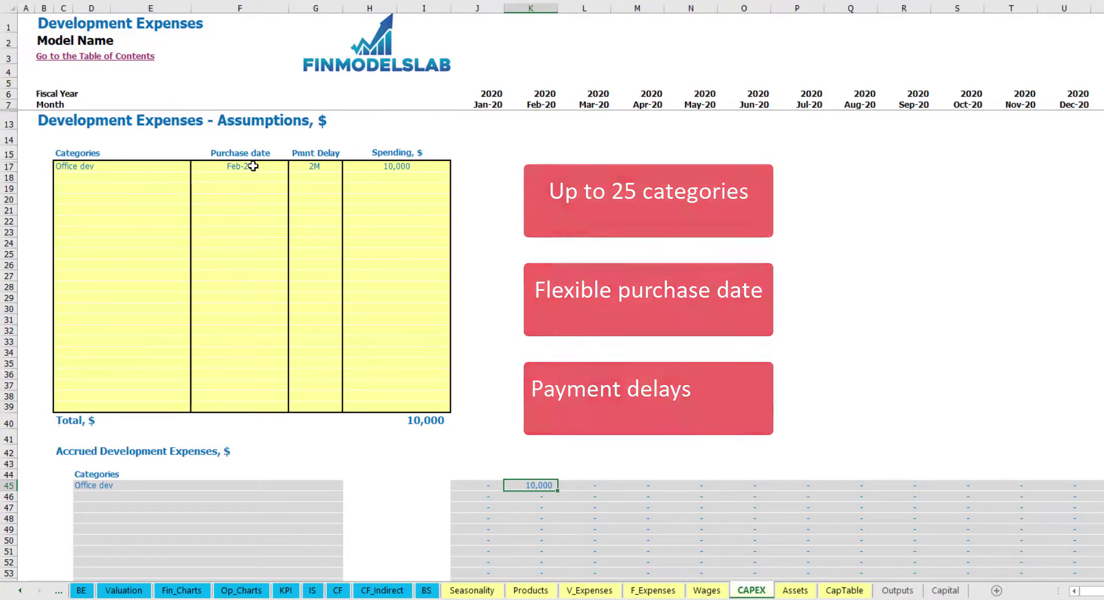
scroll(537, 256, "down", 10)
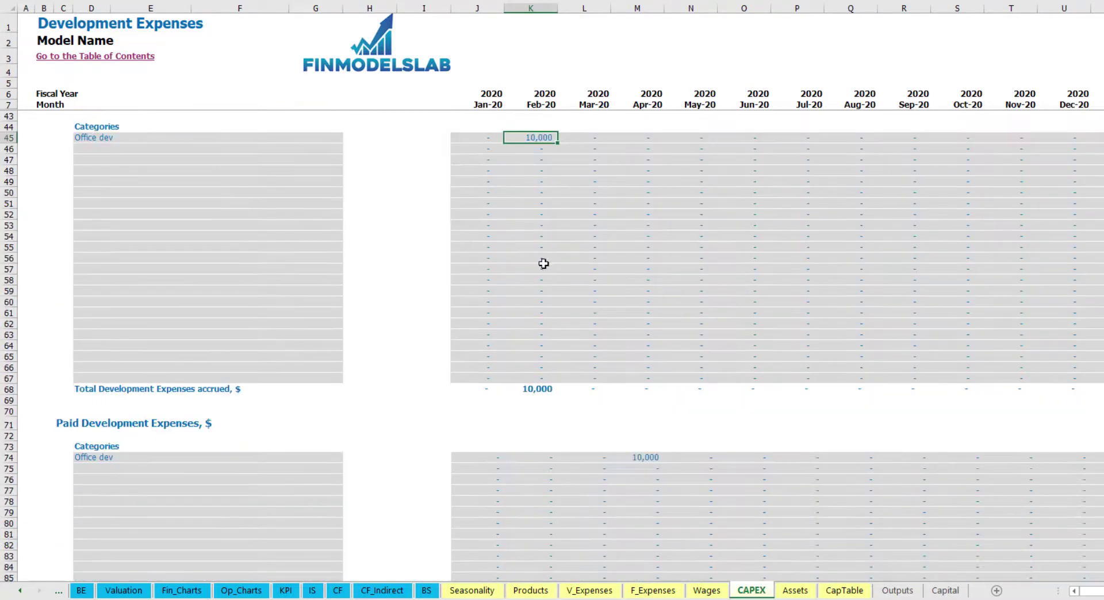
left_click(637, 460)
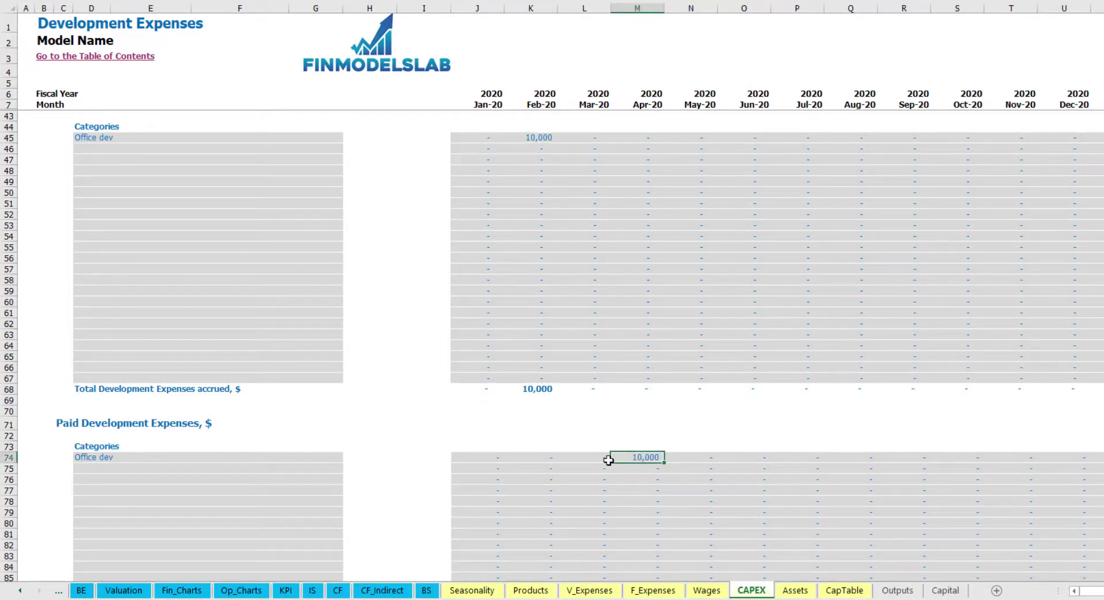
scroll(618, 456, "down", 3)
scroll(618, 456, "down", 10)
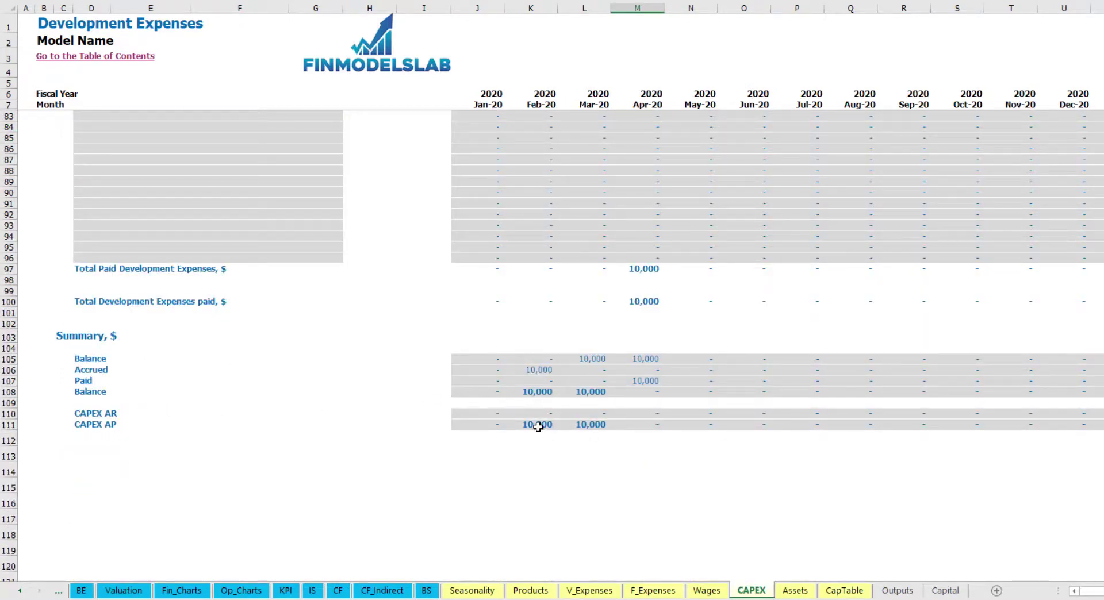
scroll(588, 344, "up", 20)
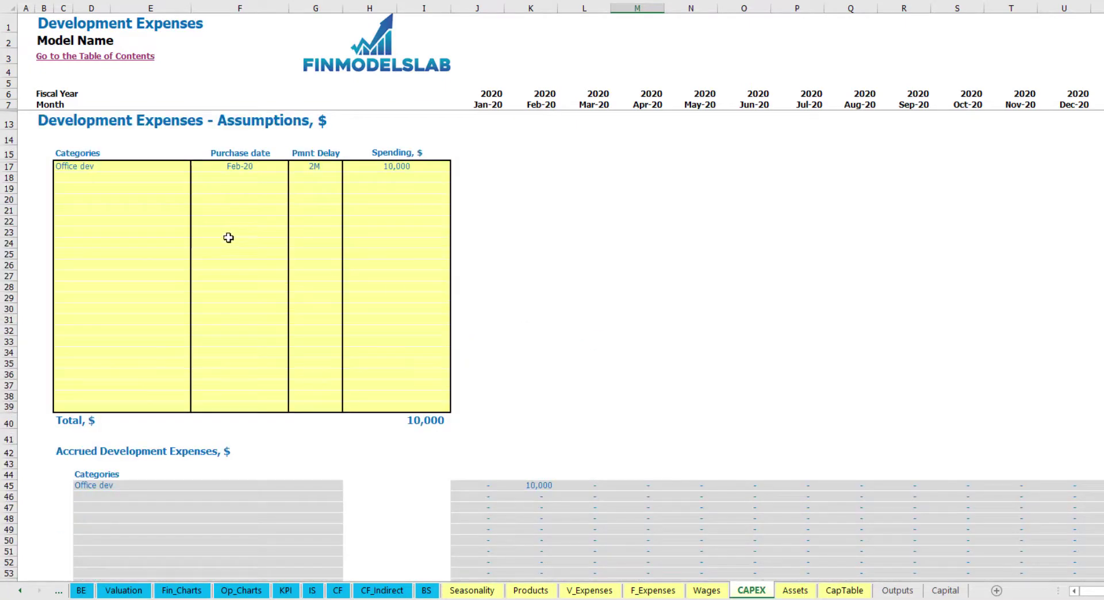
Step: Add a second development expense category named Other dev exp with purchase date Mar-20
left_click(102, 176)
type("Other dev")
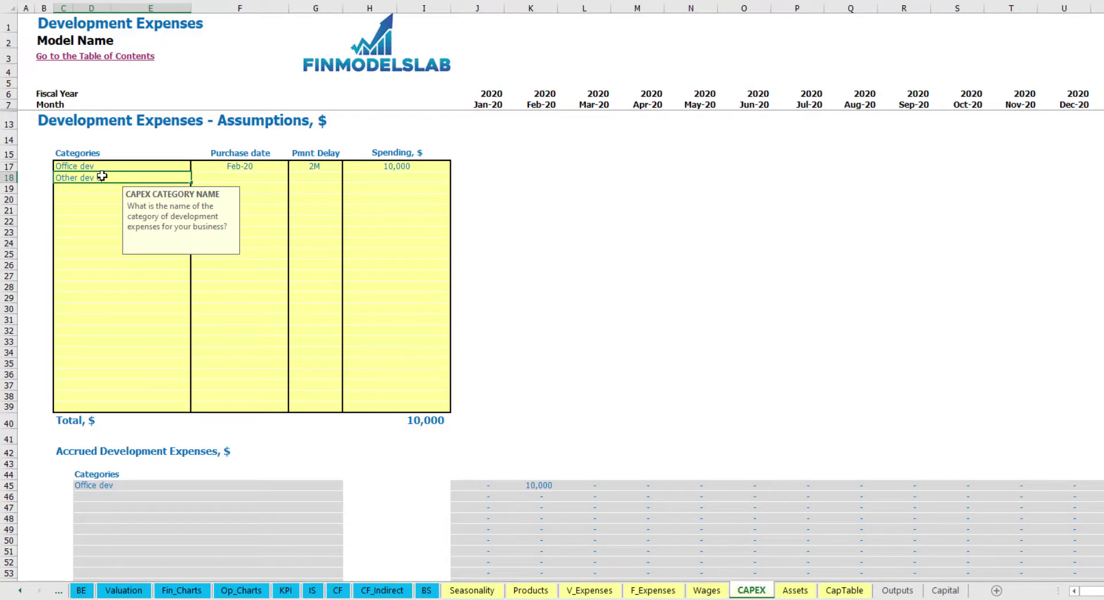
type(" exp")
key("Return")
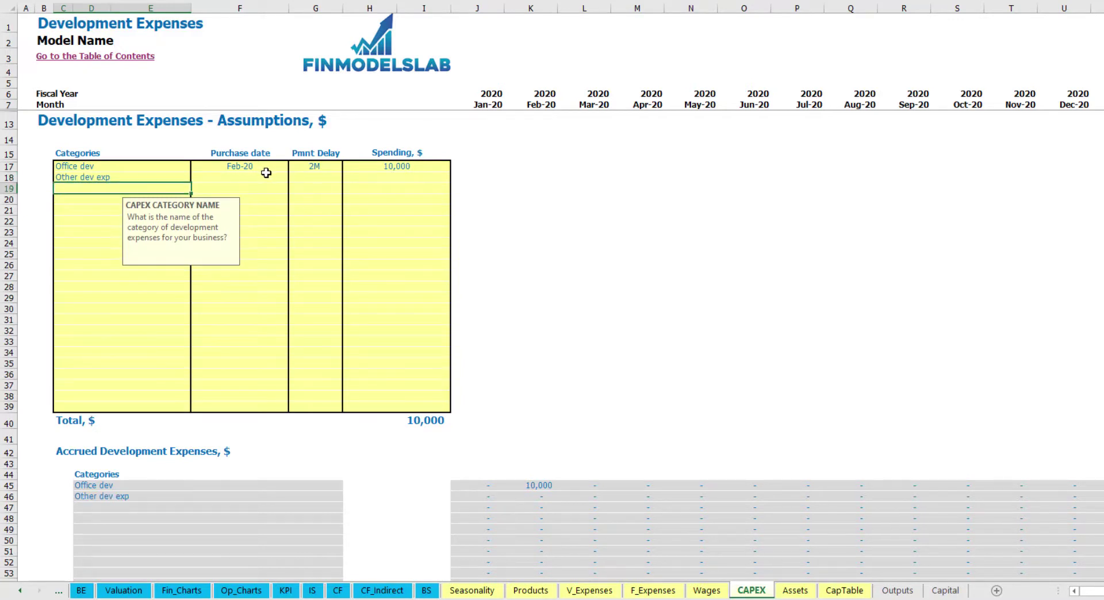
left_click(276, 177)
left_click(294, 177)
left_click(271, 210)
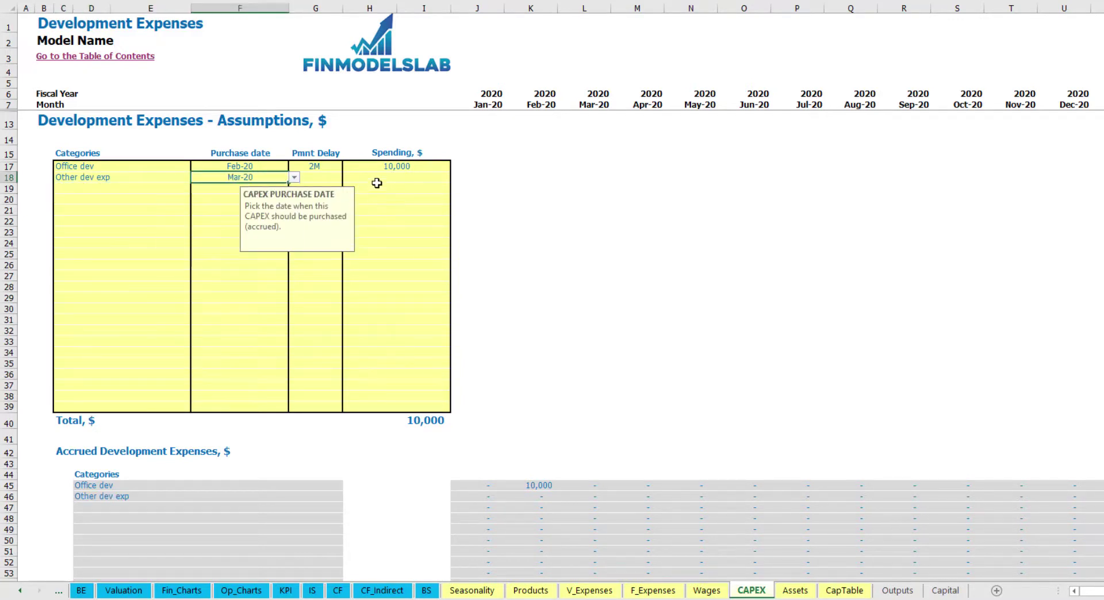
Step: Set the spending for Other dev exp to 5,000 and its payment delay to 0M
left_click(379, 180)
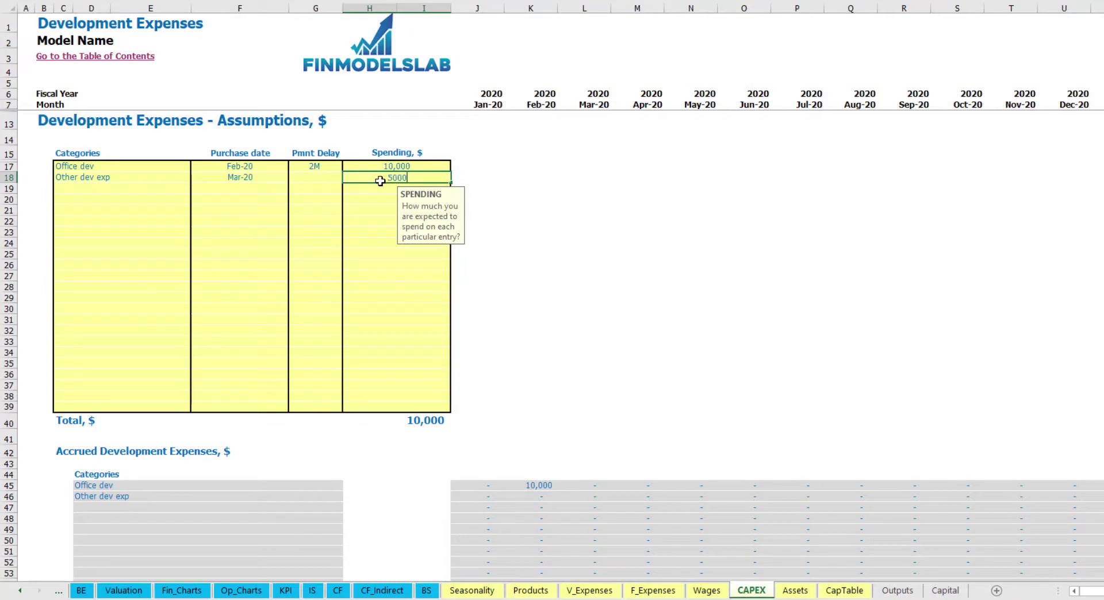
key("Return")
left_click(326, 180)
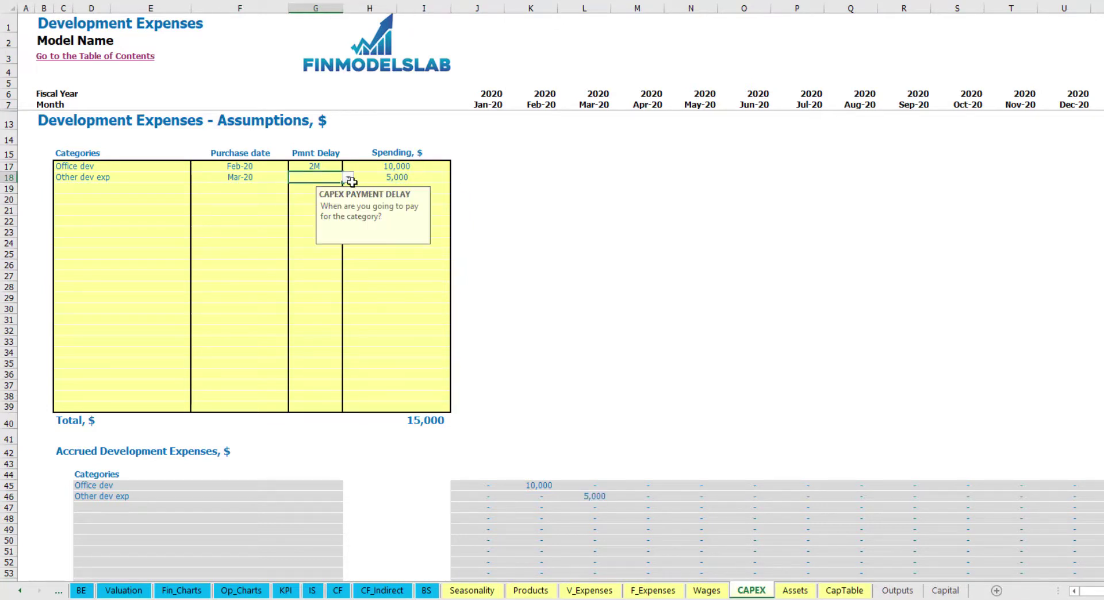
left_click(349, 177)
left_click(323, 195)
Step: Check the accrued and paid months of Other dev exp and the total, and open the Assets sheet
scroll(578, 456, "down", 3)
left_click(595, 380)
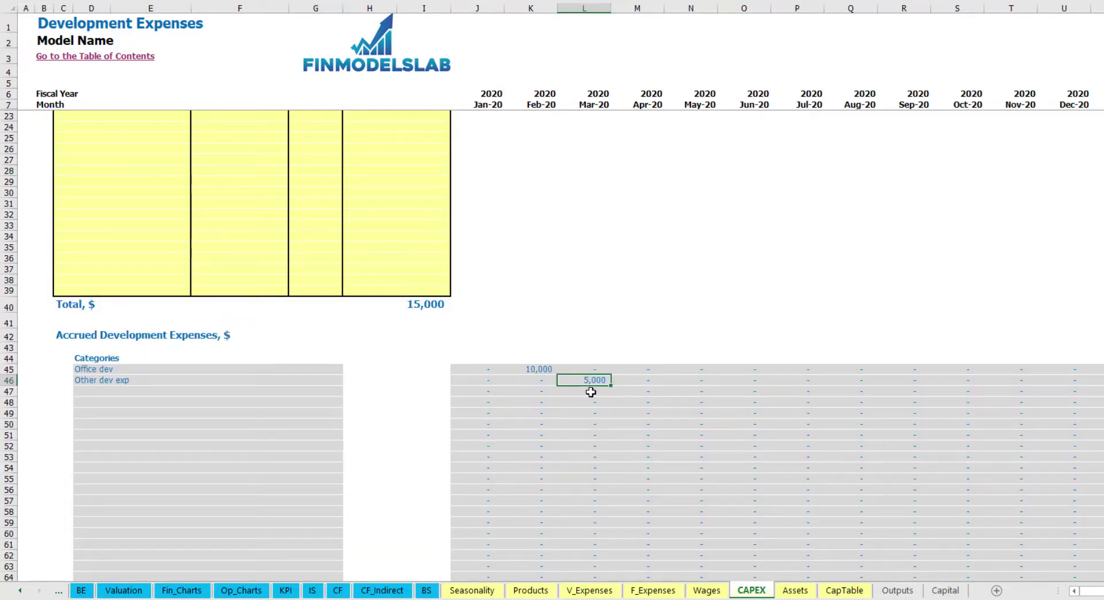
scroll(587, 382, "down", 10)
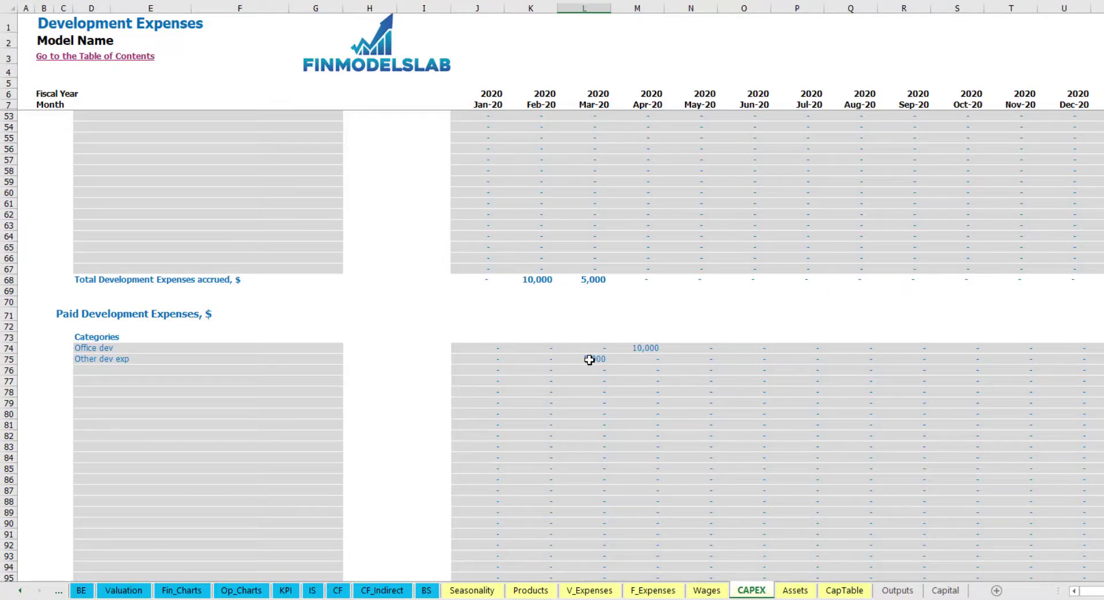
scroll(589, 360, "up", 13)
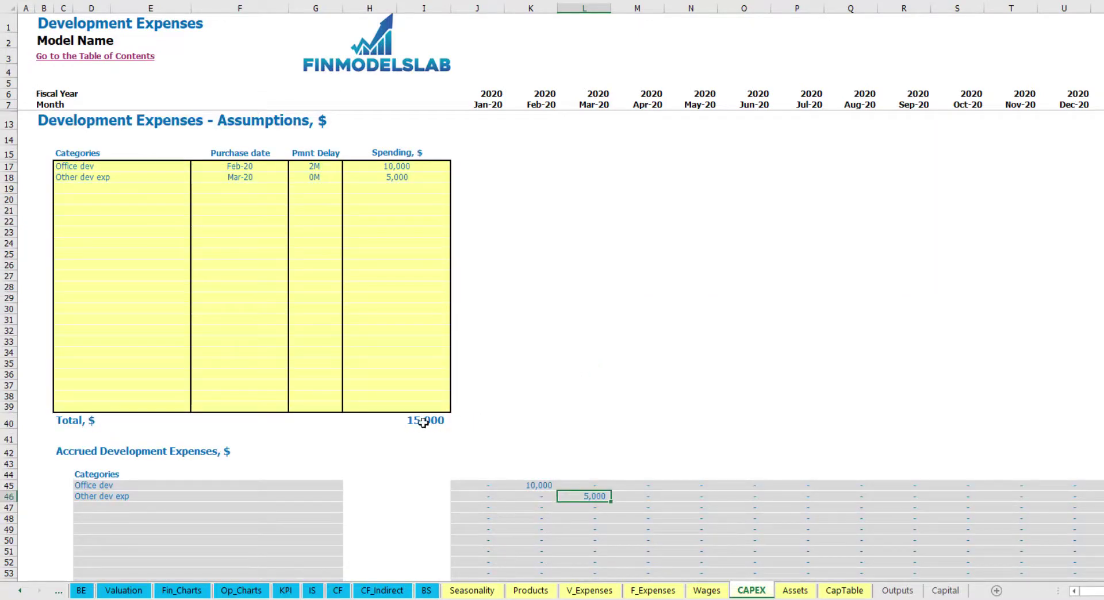
left_click(794, 591)
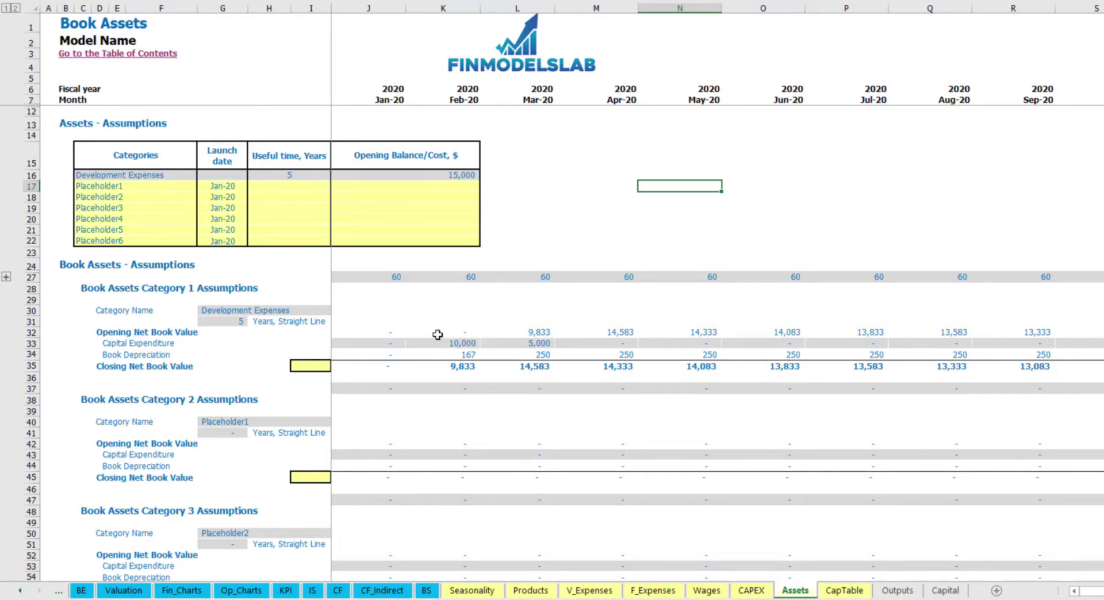
Step: Check the book depreciation, capital expenditure and closing net book value rows of the Development Expenses asset category
left_click(28, 354)
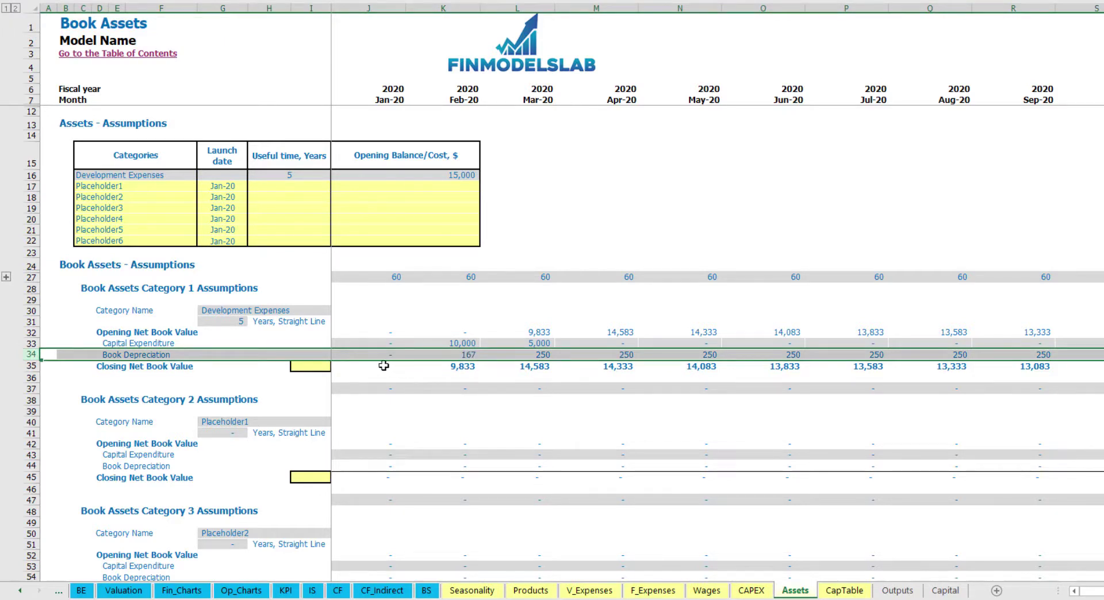
left_click(367, 344)
left_click_drag(443, 352, 659, 342)
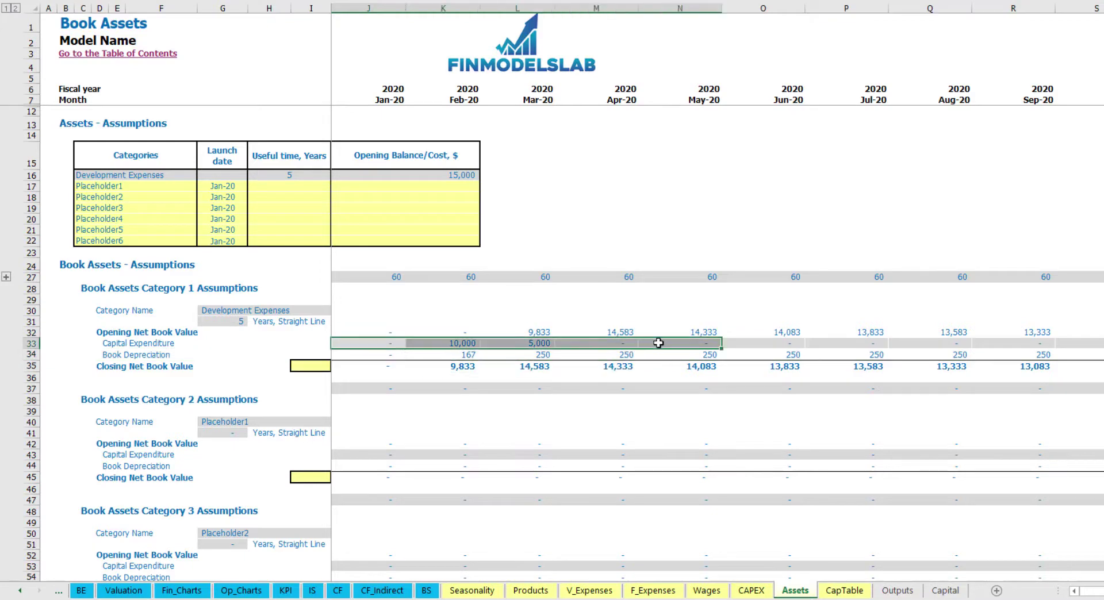
left_click_drag(391, 368, 729, 370)
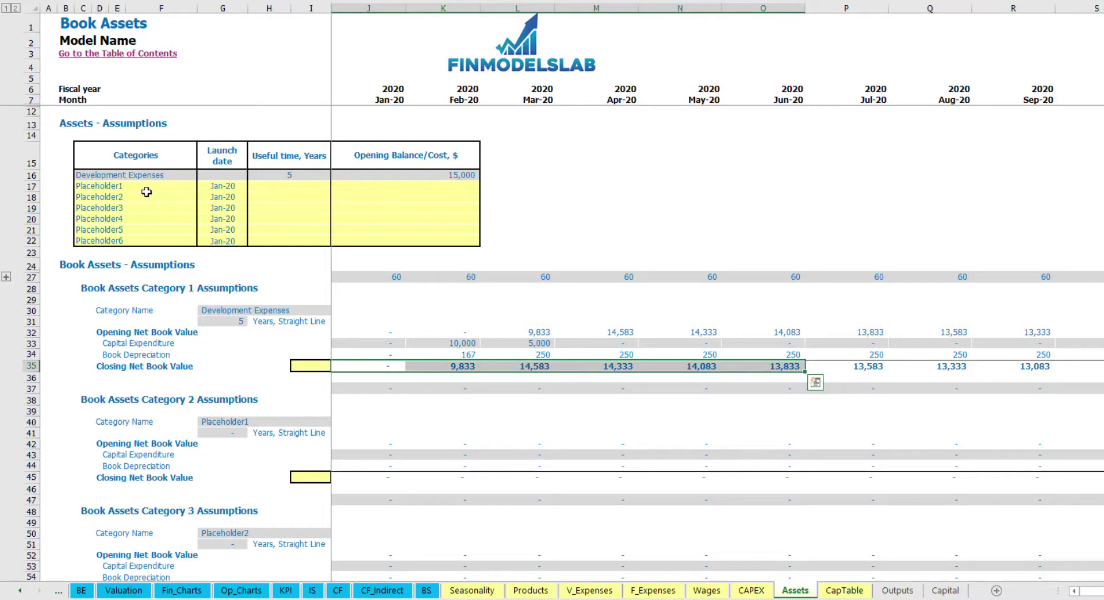
Step: Add the asset category Other assets with launch date Apr-20, a useful time of 10 years and a cost of 25,000
left_click(152, 182)
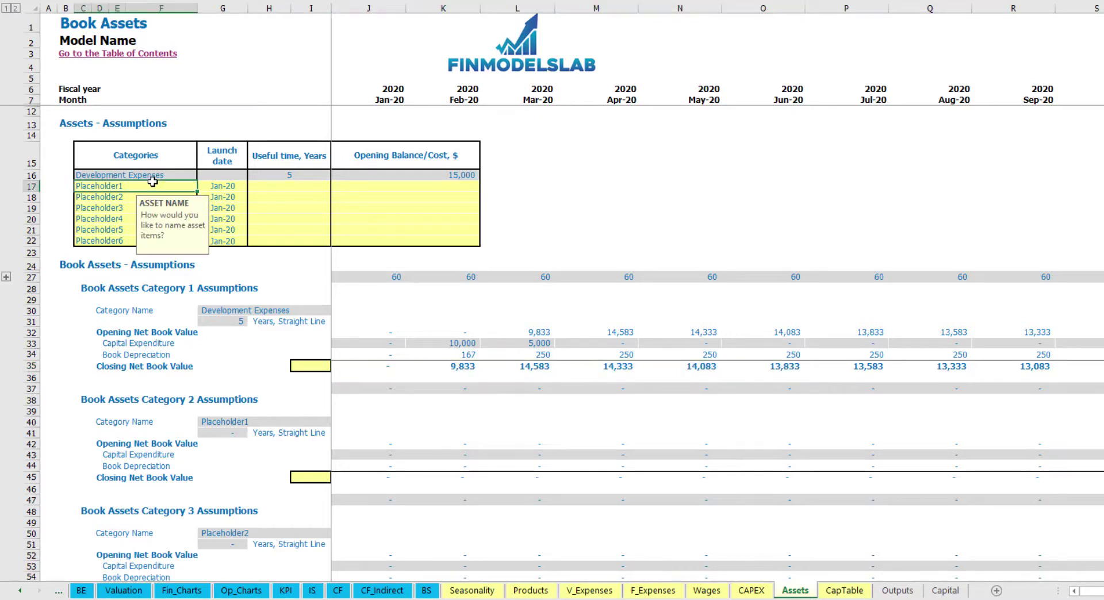
type("Other assets")
key("Return")
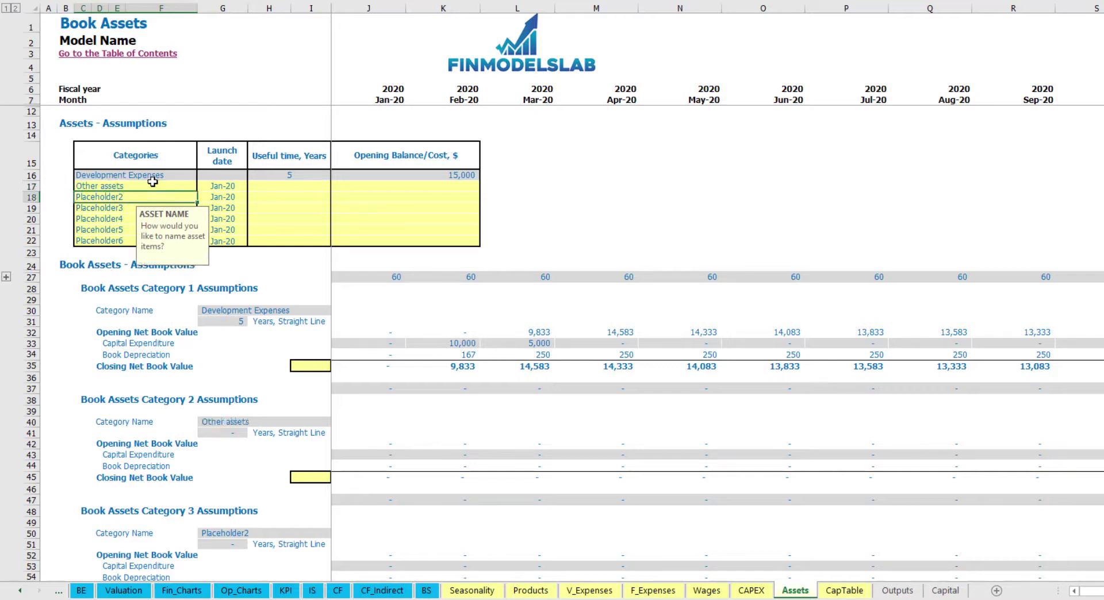
left_click(319, 185)
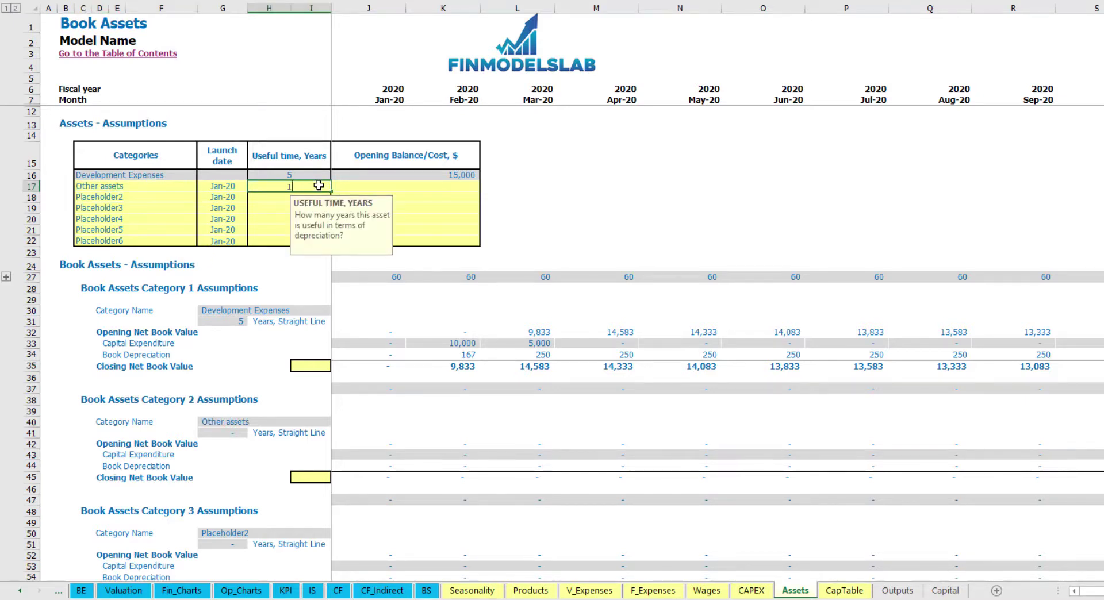
left_click(408, 188)
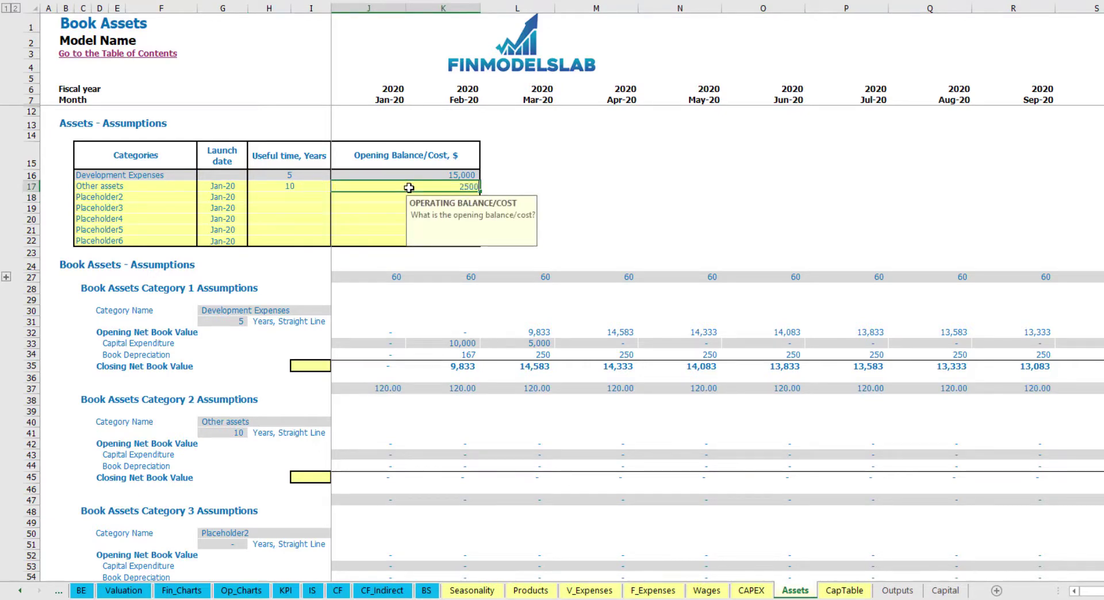
key("Return")
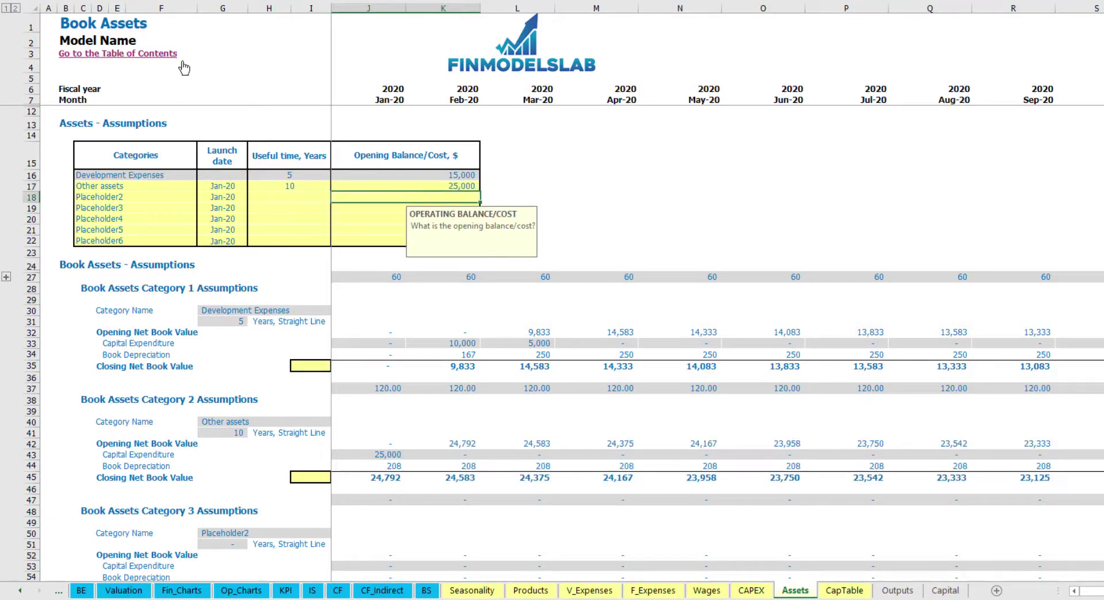
left_click(231, 186)
left_click(251, 188)
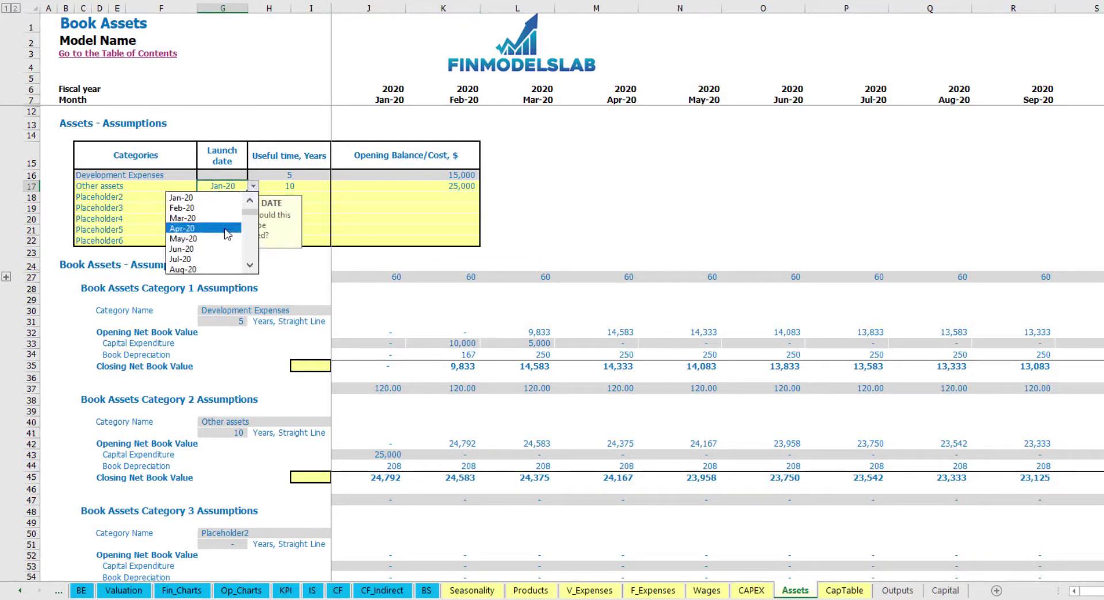
left_click(225, 228)
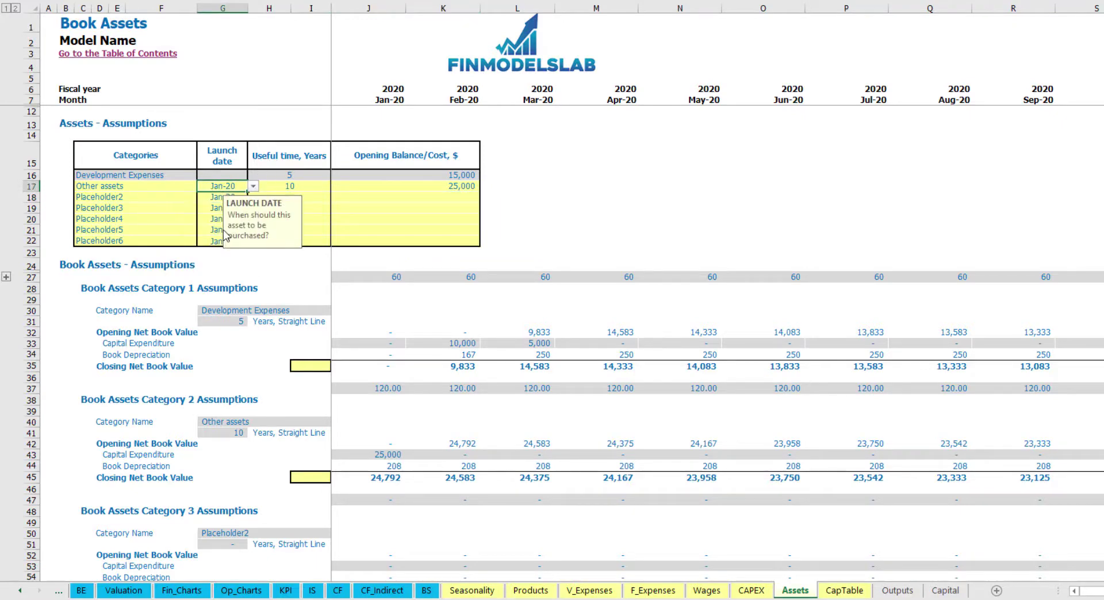
Step: Check the capital expenditure, book depreciation and closing net book value of Other assets from Apr-20 onward
left_click(620, 456)
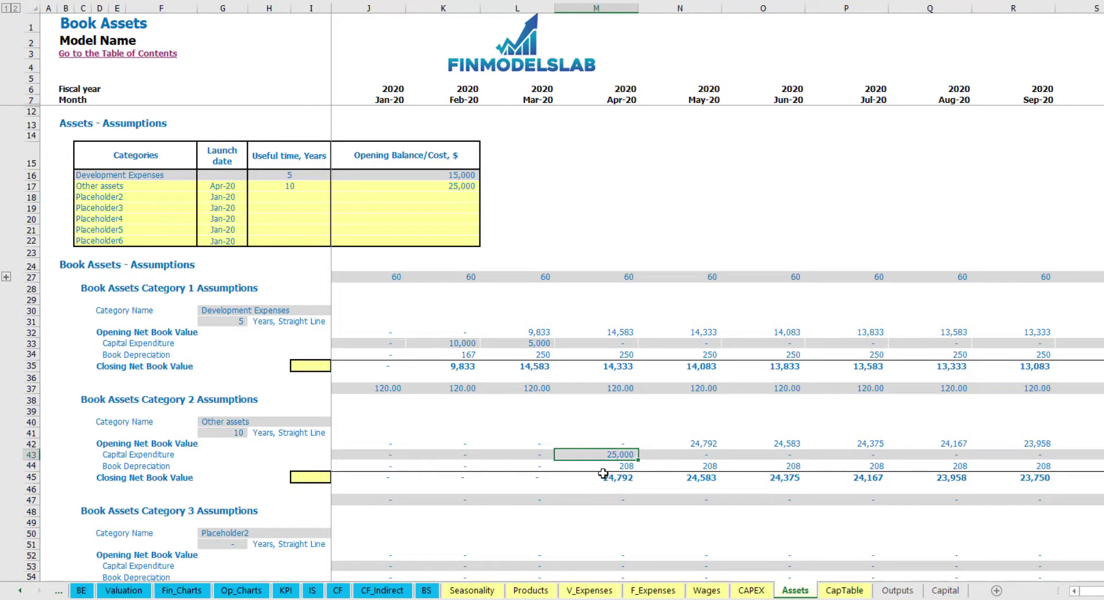
left_click_drag(627, 465, 846, 464)
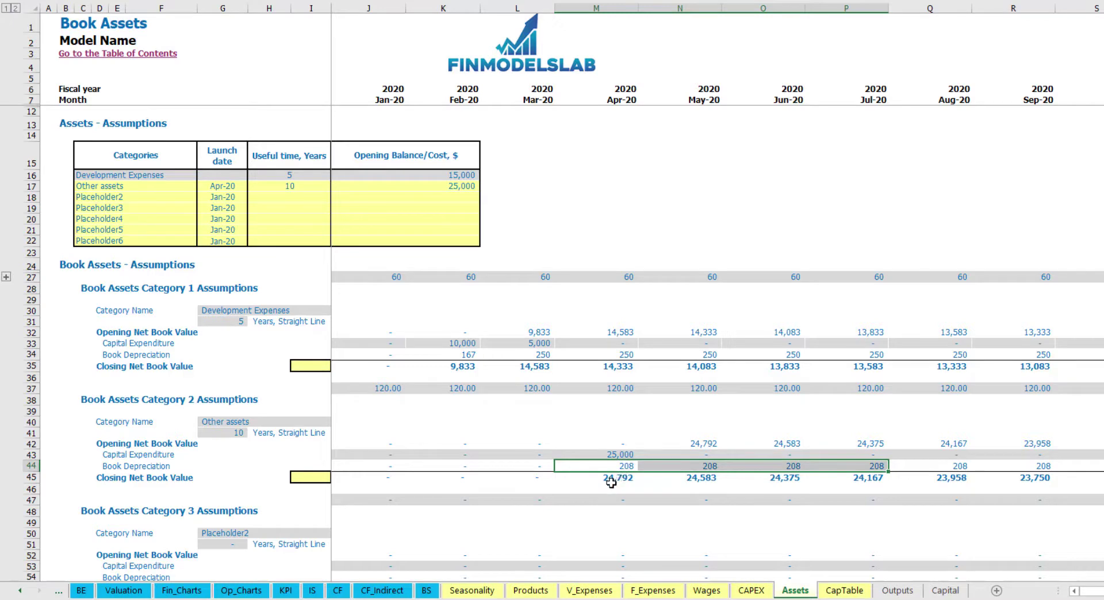
left_click_drag(626, 479, 901, 477)
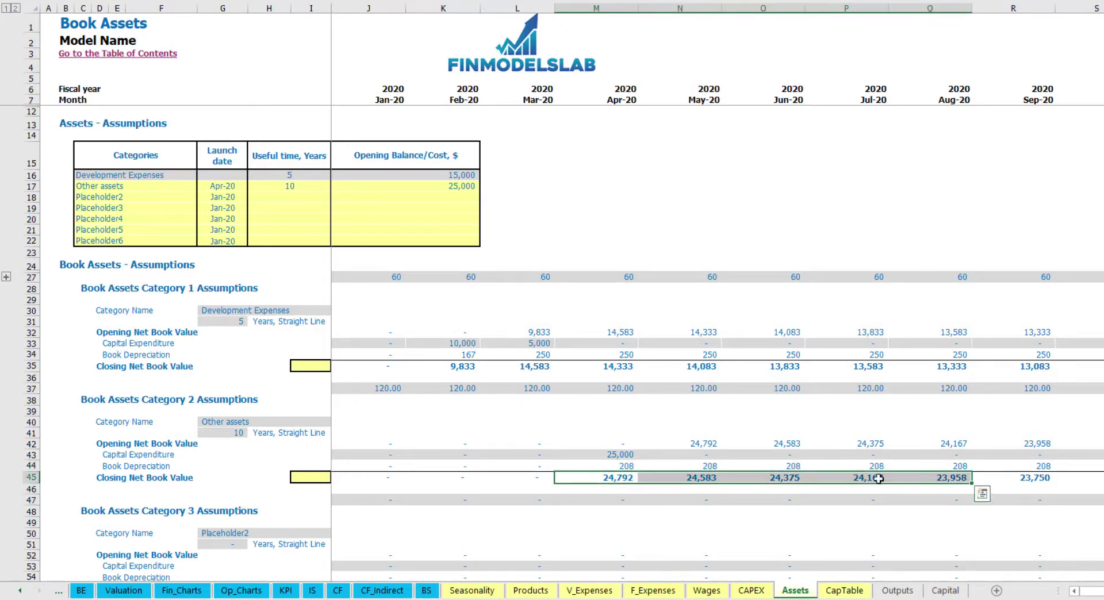
Step: Review the asset effects in the income statement, cash flow statement and the balance sheet's Fixed Assets, CAPEX Prepayment and CAPEX Payable rows
left_click(314, 591)
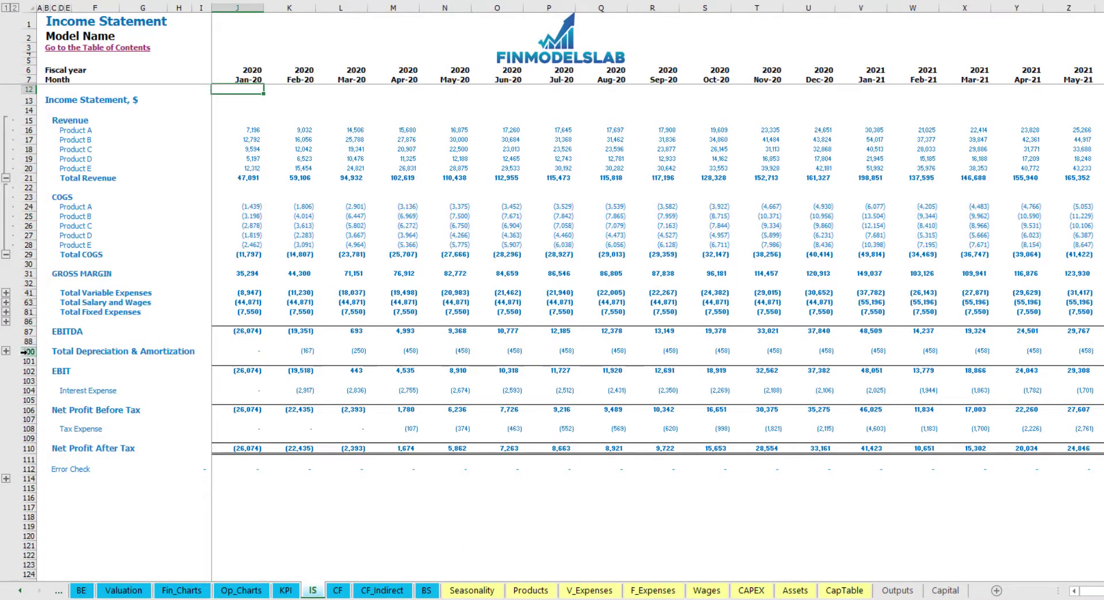
left_click(337, 591)
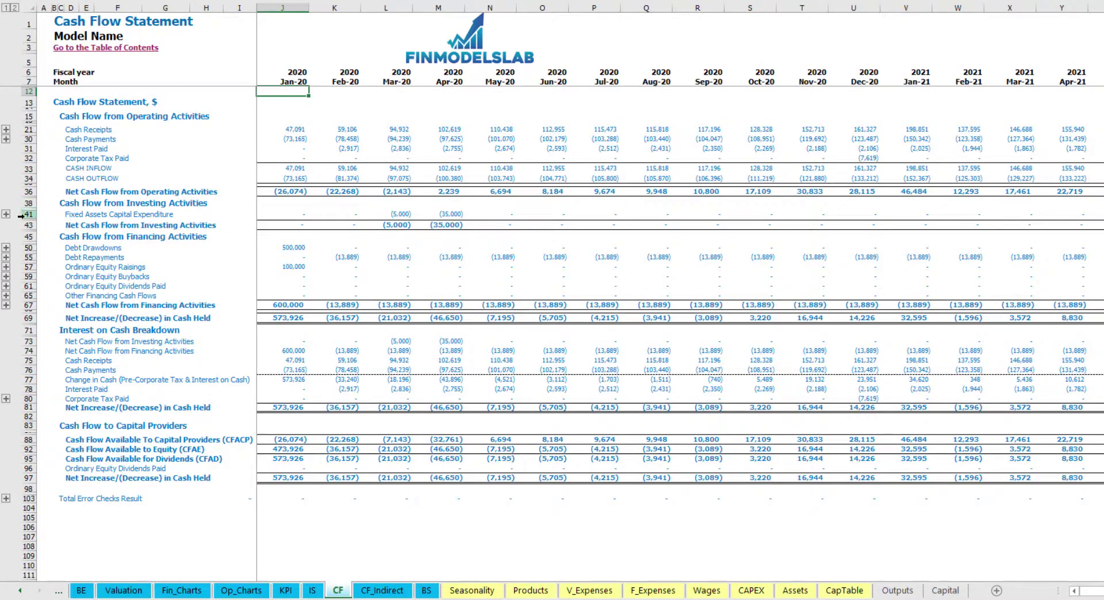
left_click(426, 593)
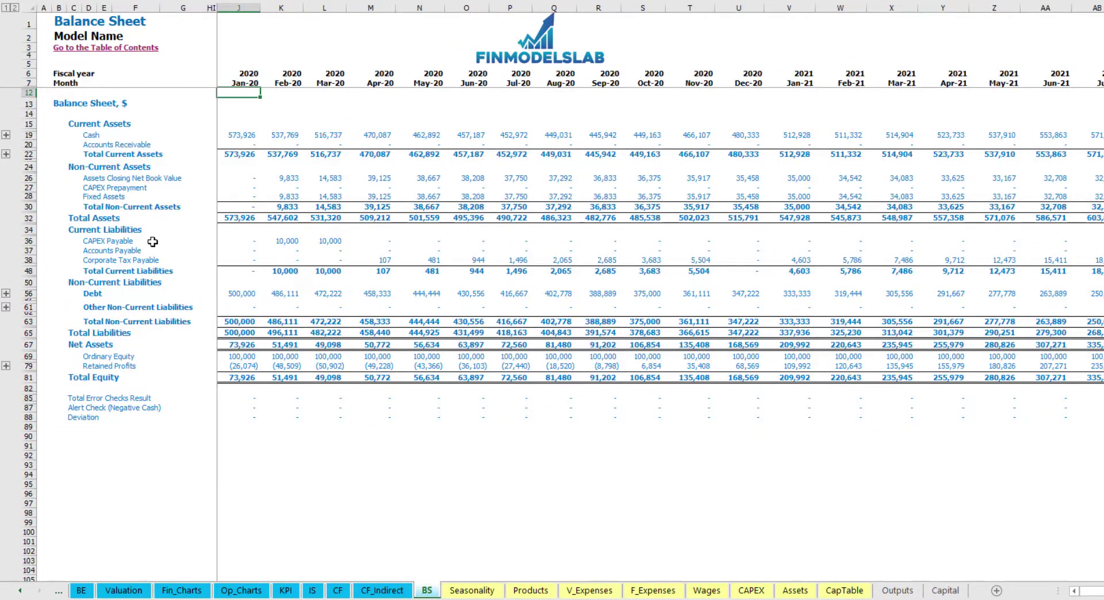
left_click(30, 196)
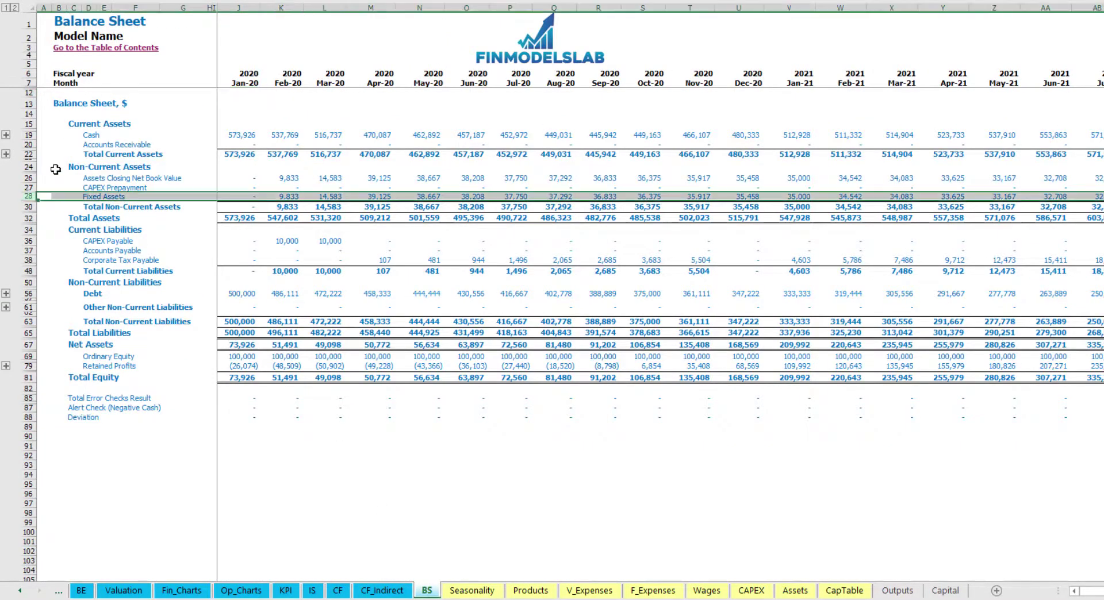
left_click(27, 187)
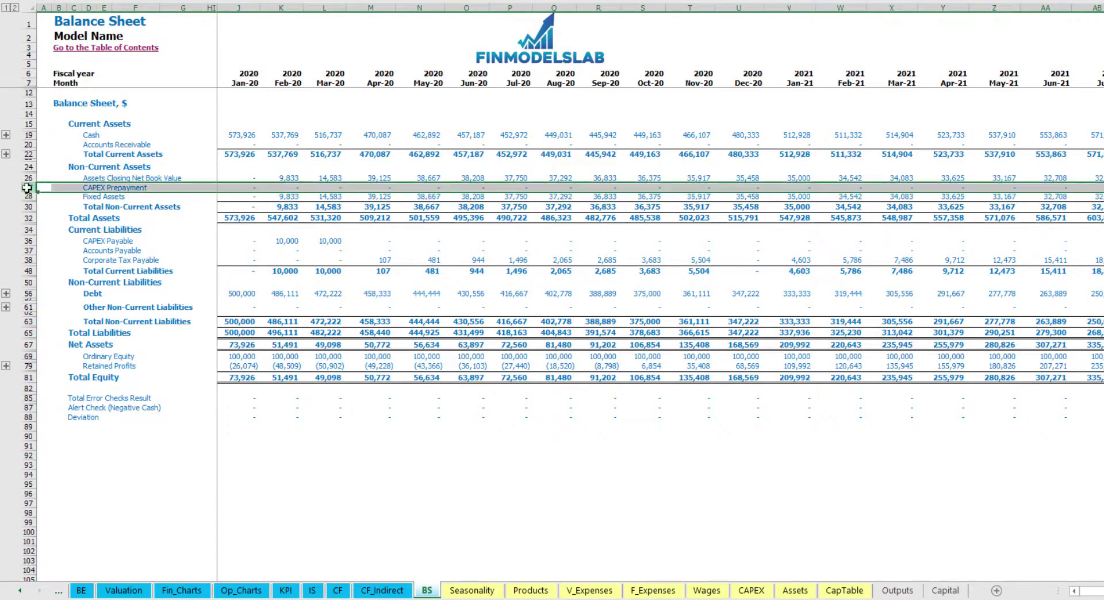
left_click(30, 241)
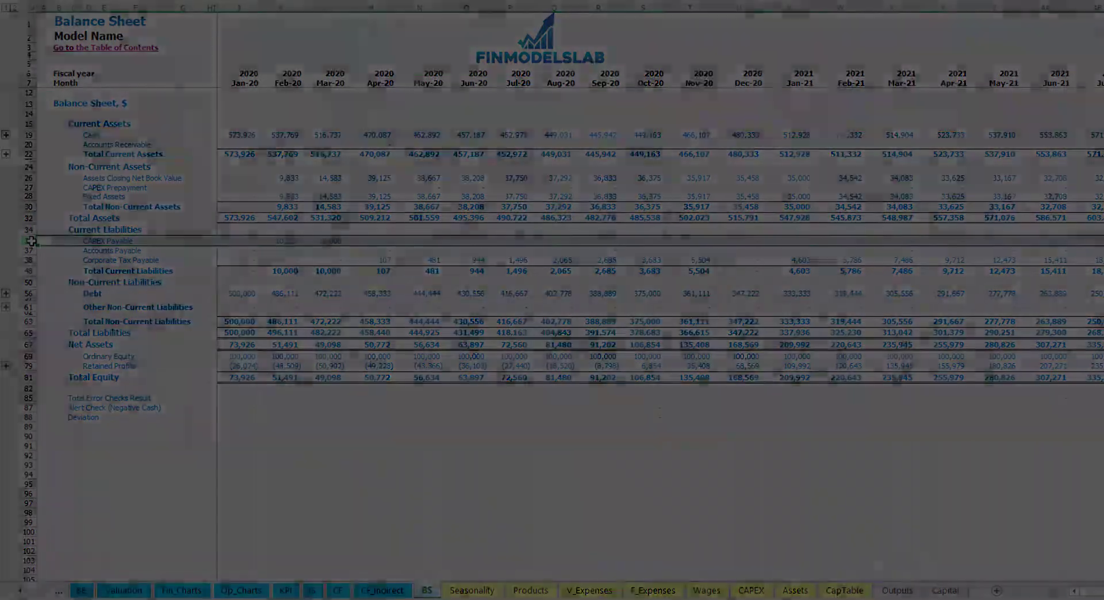
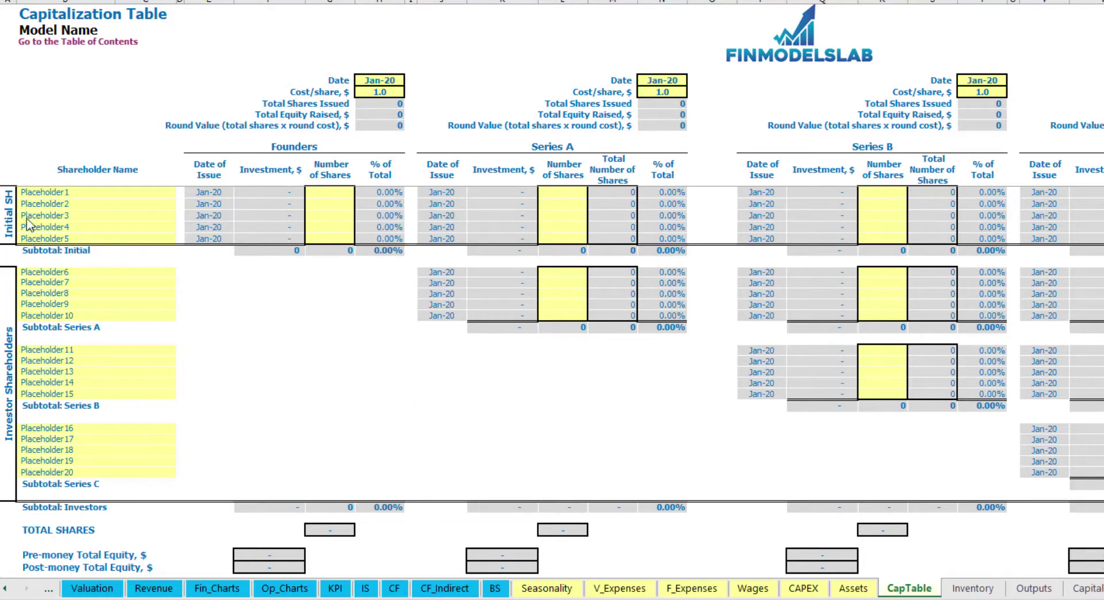
Step: Name the first two initial shareholders in the capitalization table Founder 1 and Founder 2
left_click(48, 190)
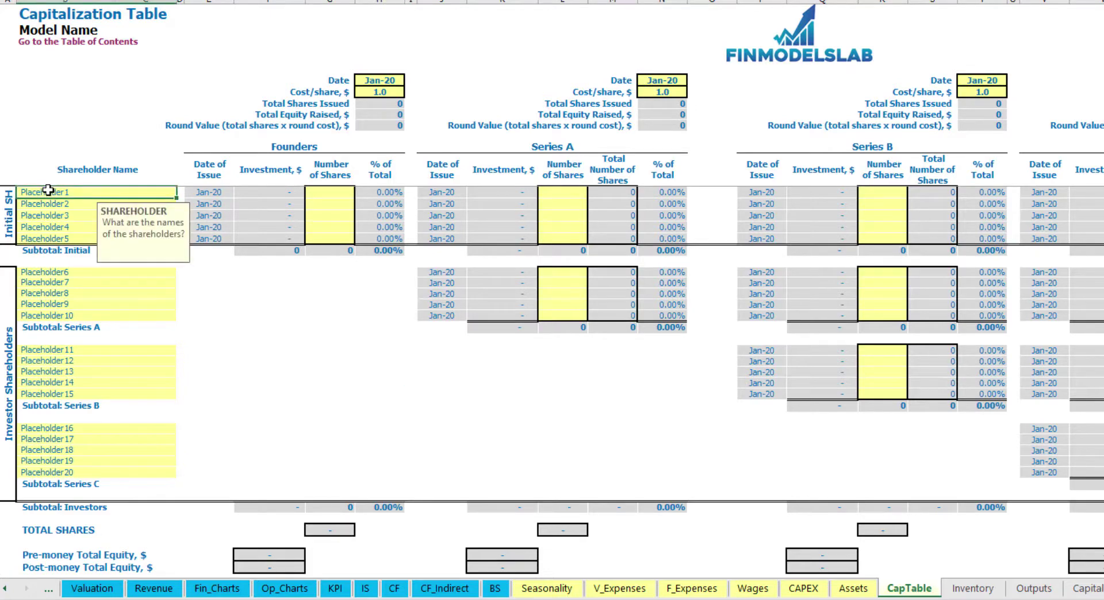
type("Founder 1")
key("Return")
key("Up")
key("ctrl+c")
key("Down")
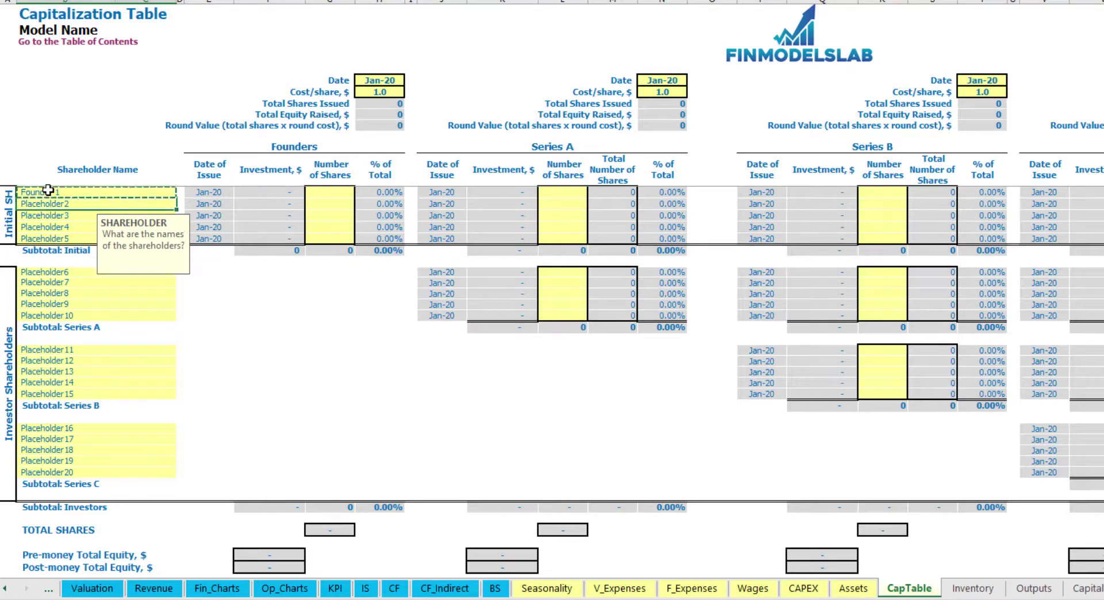
key("ctrl+v")
key("F2")
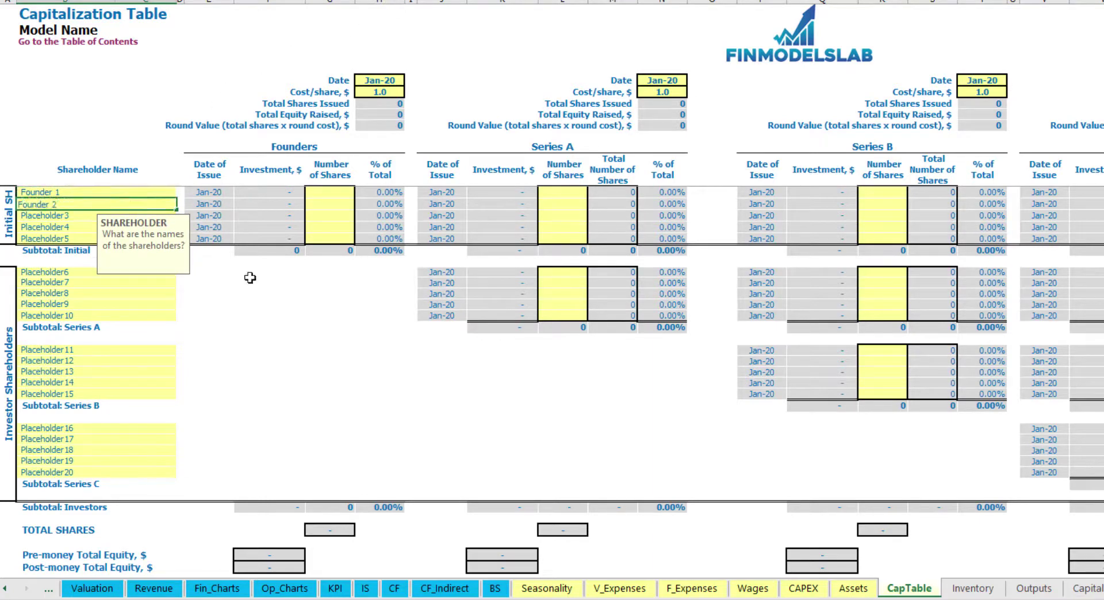
type("2")
key("Return")
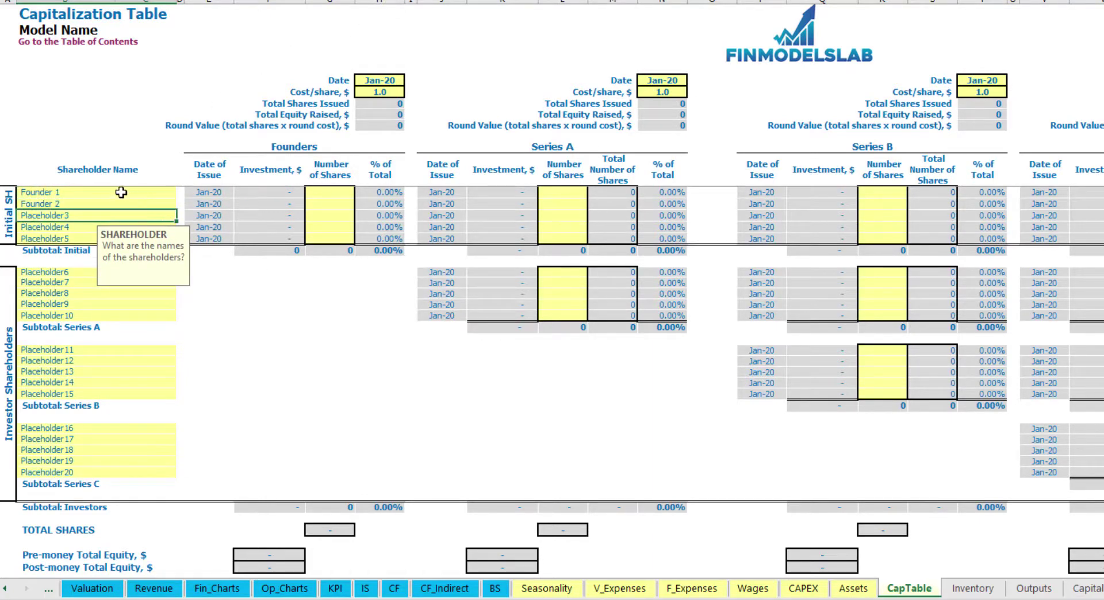
Step: Set the number of founders' round shares to 10,000 for Founder 1 and 20,000 for Founder 2
left_click(335, 193)
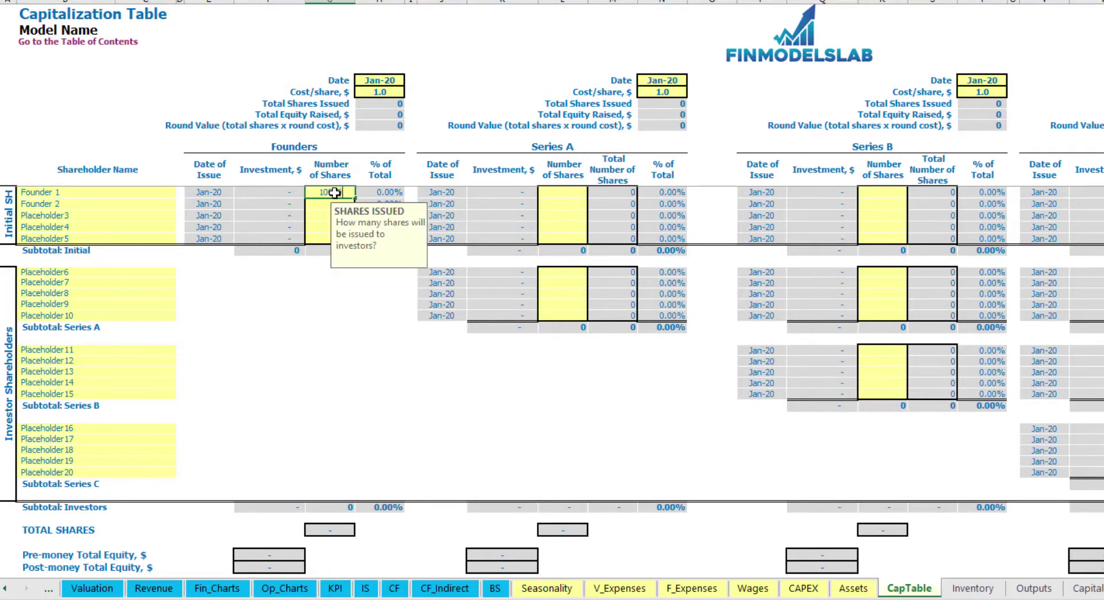
type("10000")
key("Return")
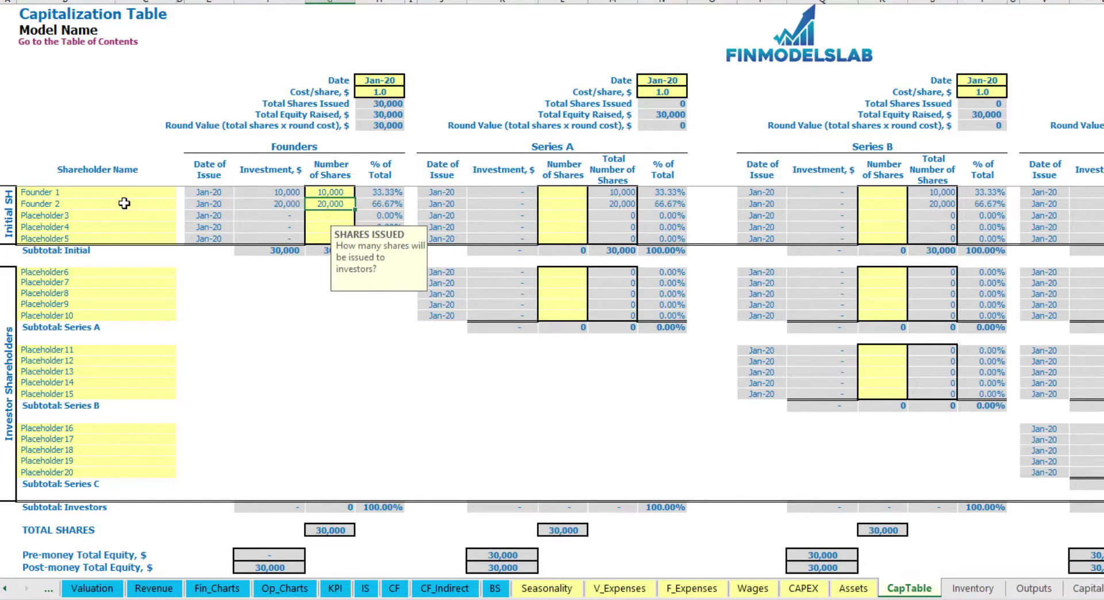
Step: Set the Founders round's cost per share to 2 and its date to Feb-20
left_click(379, 83)
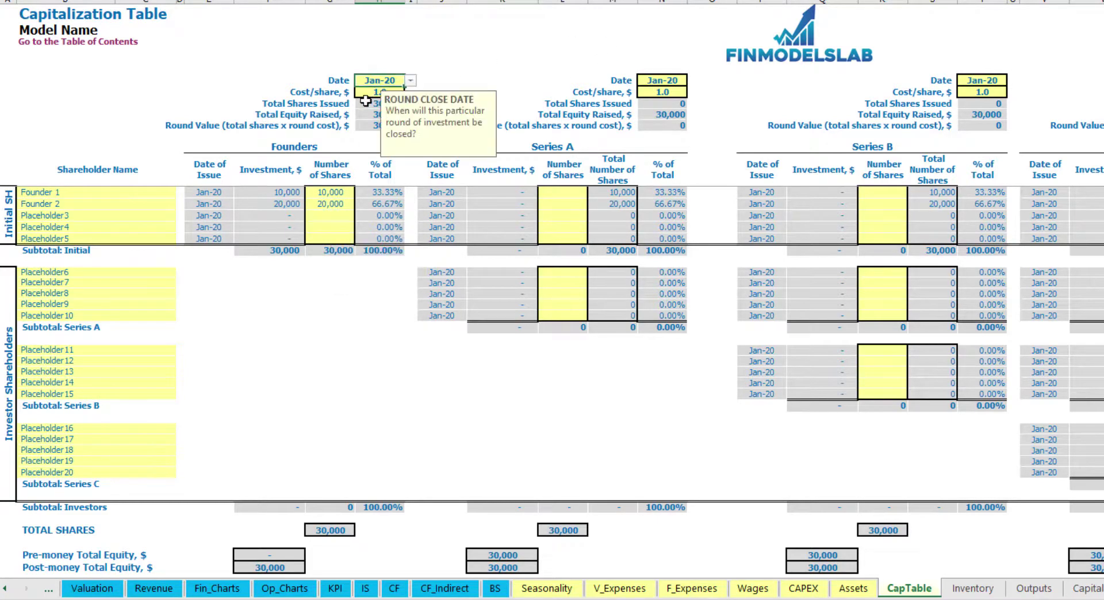
left_click(366, 94)
type("2")
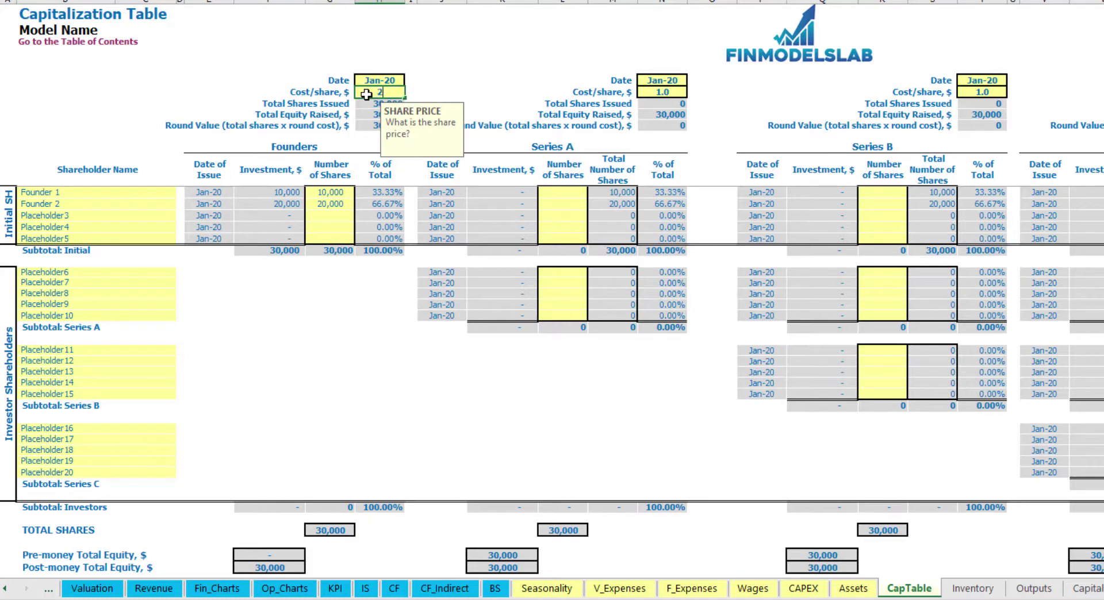
key("Return")
left_click(401, 79)
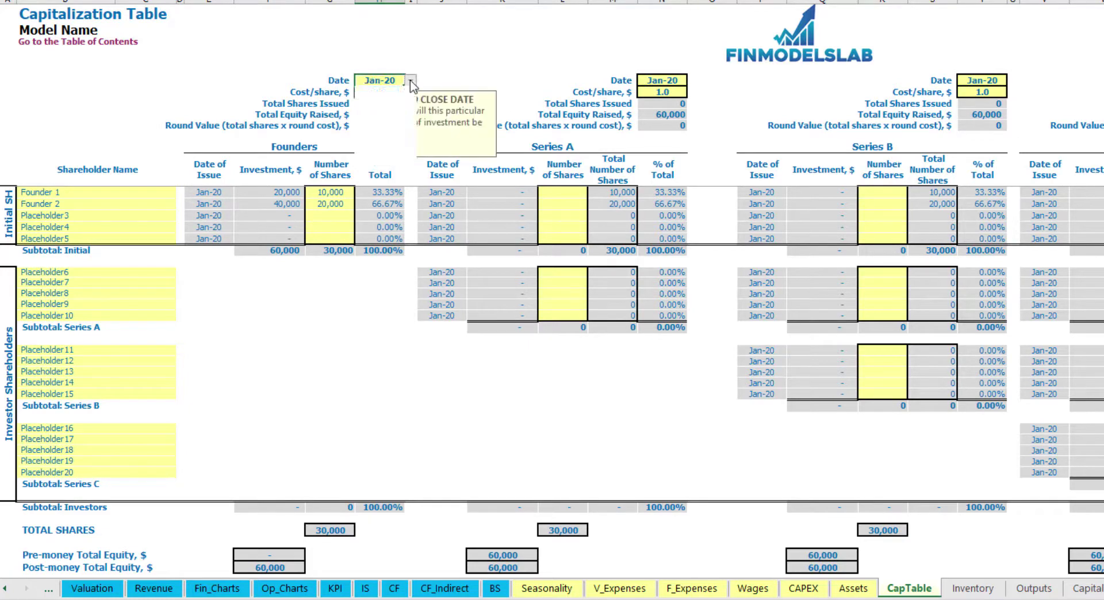
left_click(411, 81)
left_click(373, 102)
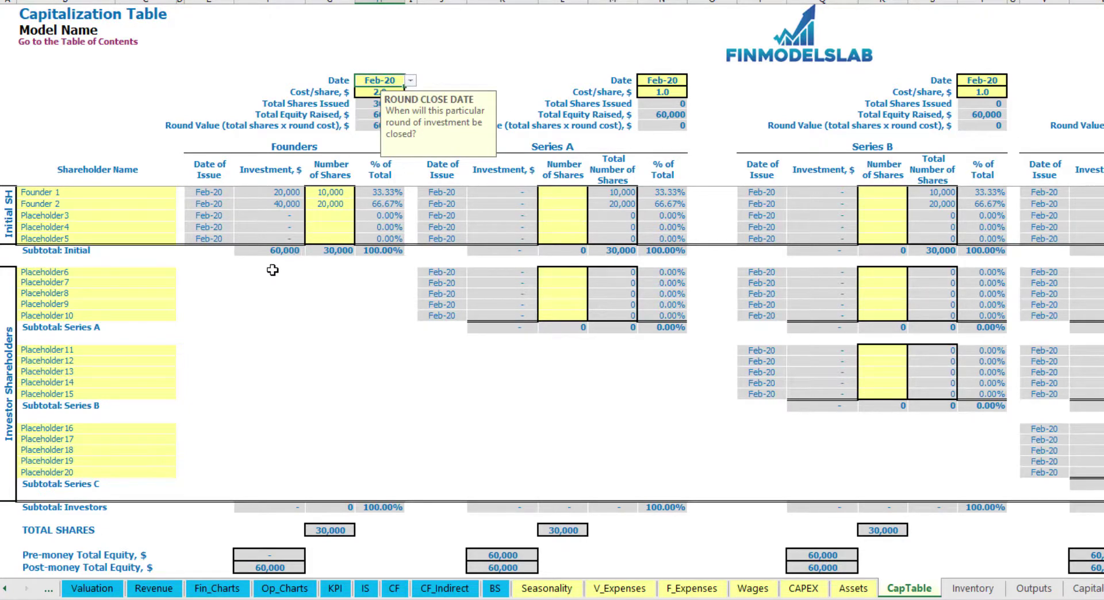
Step: Check the two founders' investments, the initial subtotal, the post-money total equity and Founder 1's ownership percentage
left_click(279, 194)
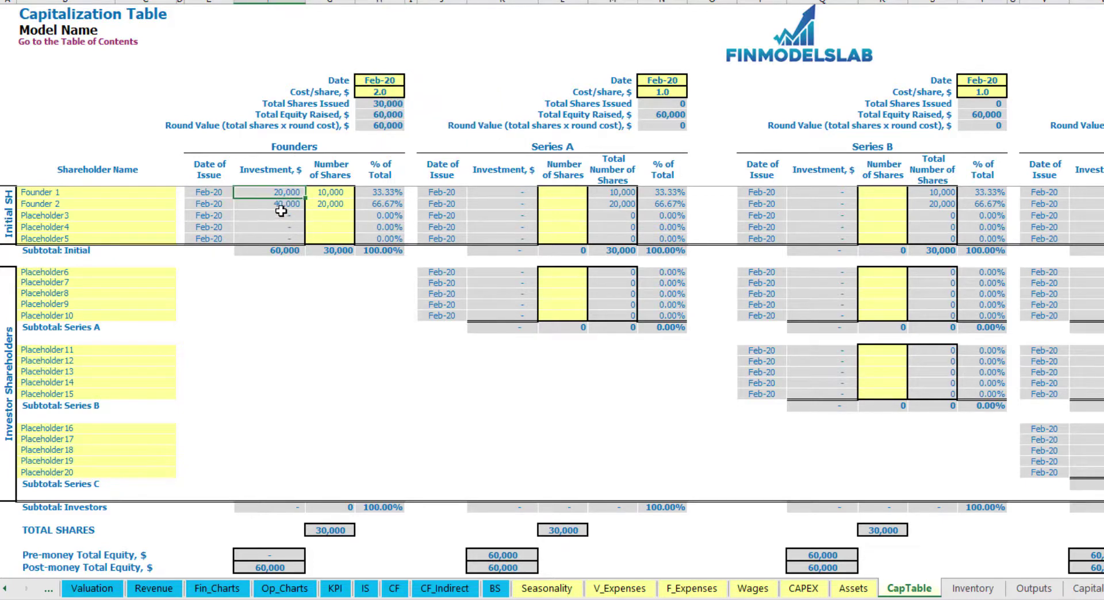
left_click(276, 204)
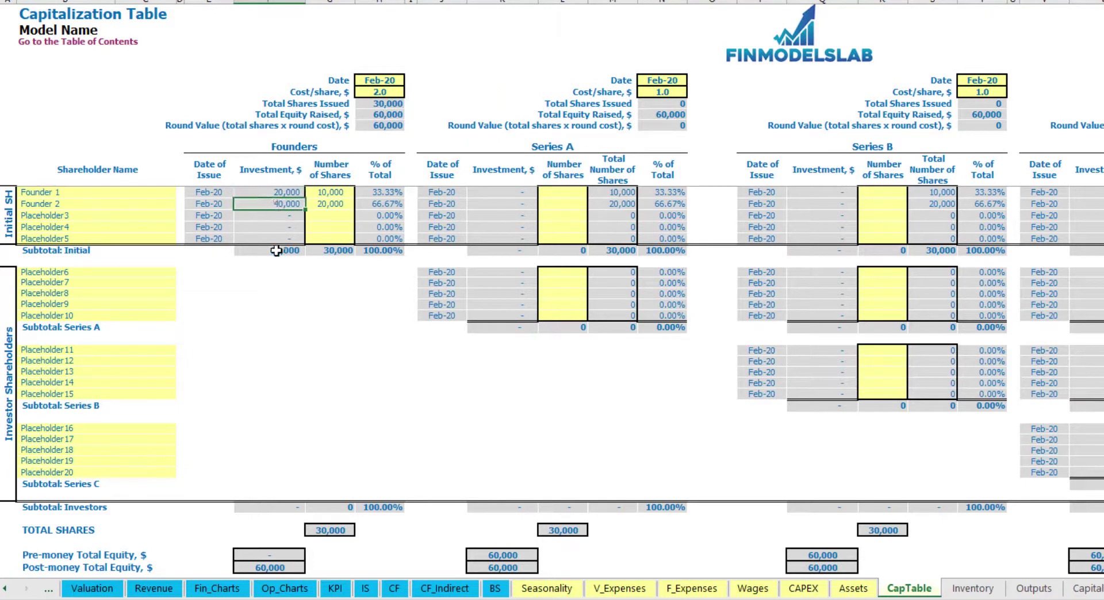
left_click(277, 252)
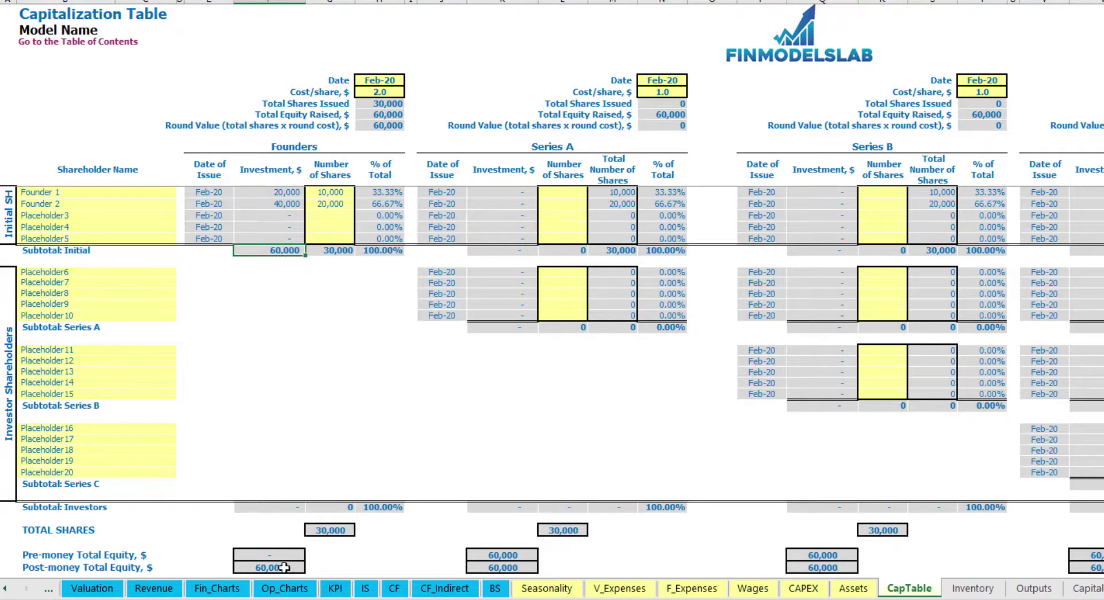
key("shift+space")
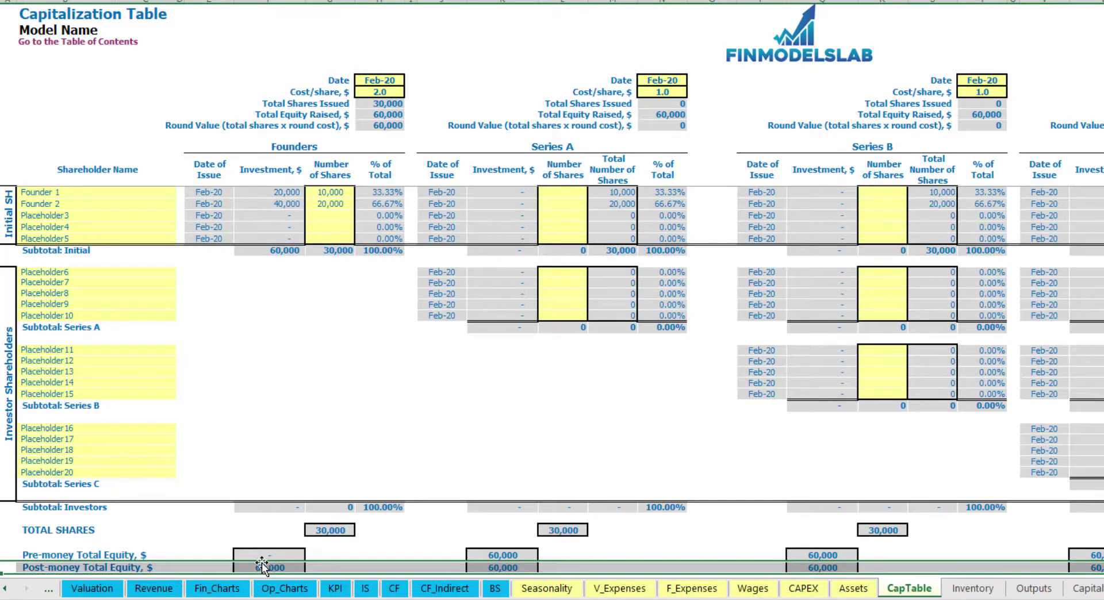
left_click(390, 194)
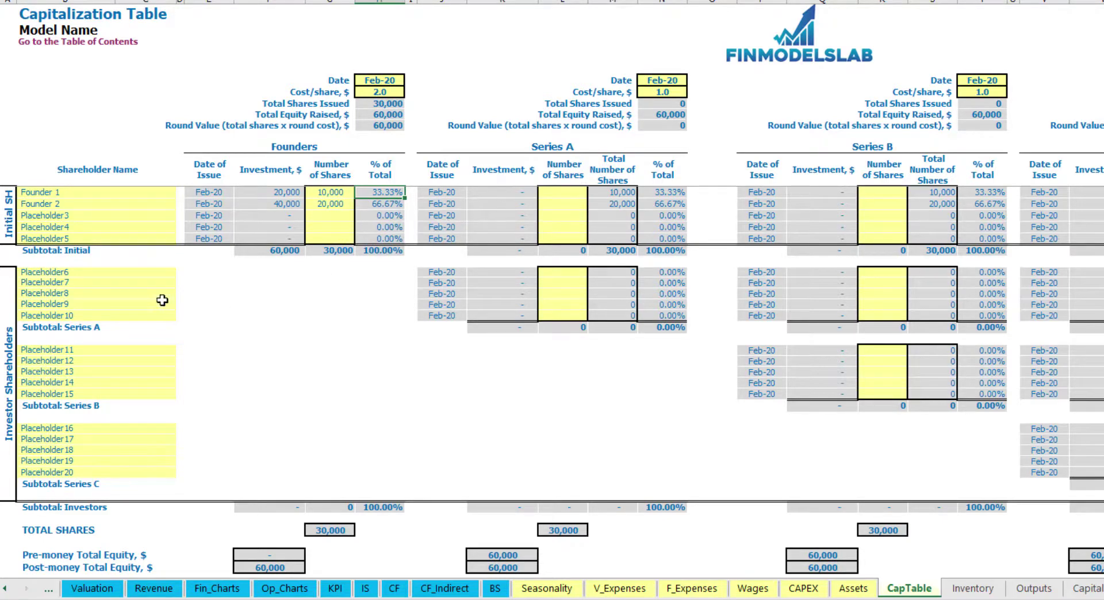
Step: Name the first Series A investor shareholder Investor 1 in the capitalization table
left_click(138, 275)
left_click(578, 151)
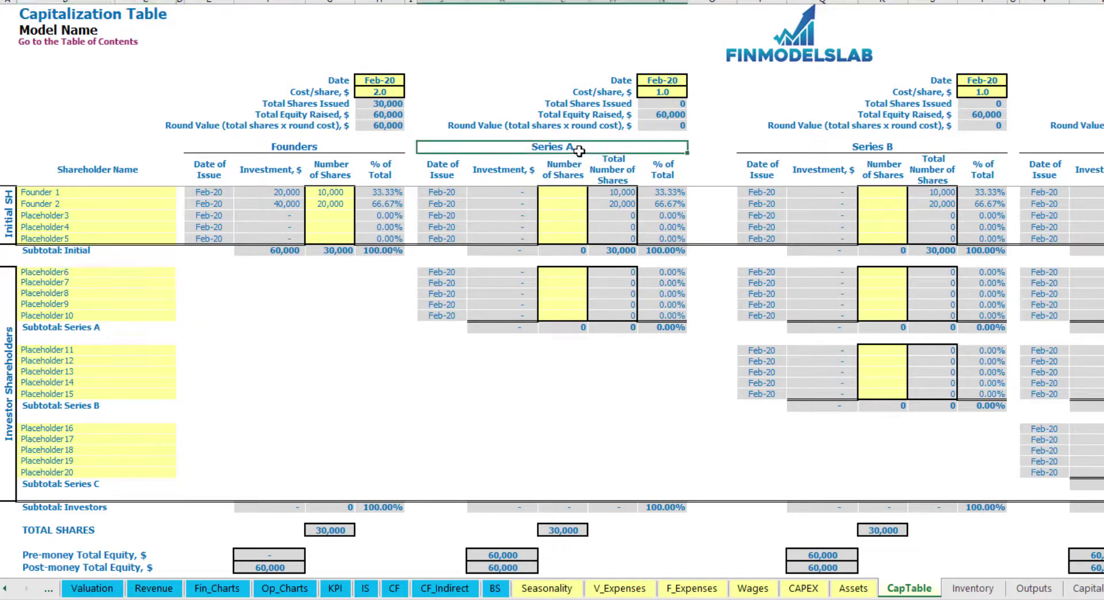
left_click(76, 275)
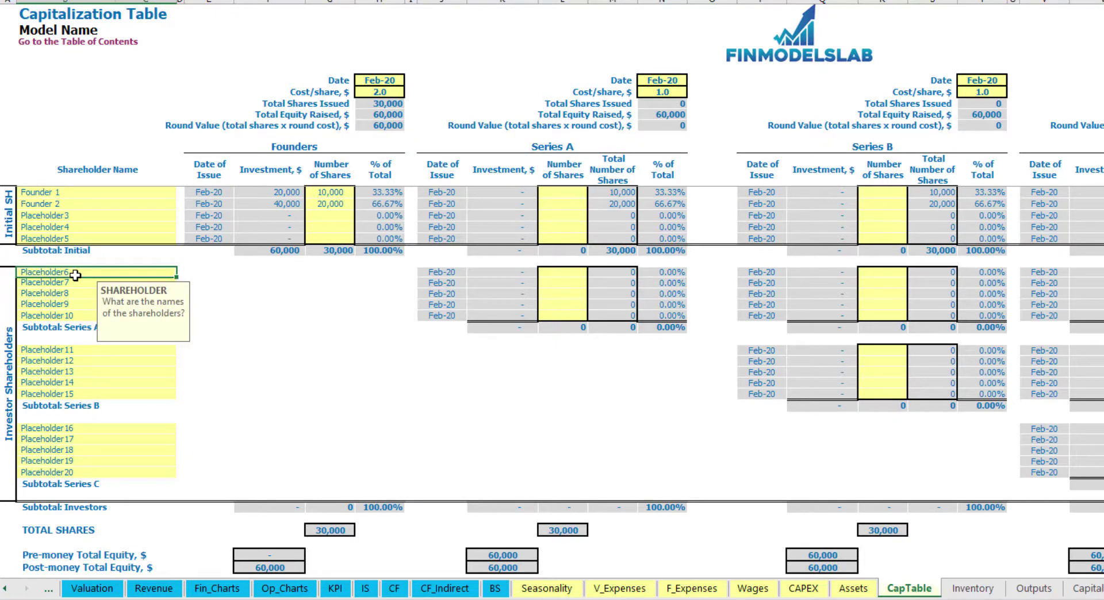
key("BackSpace")
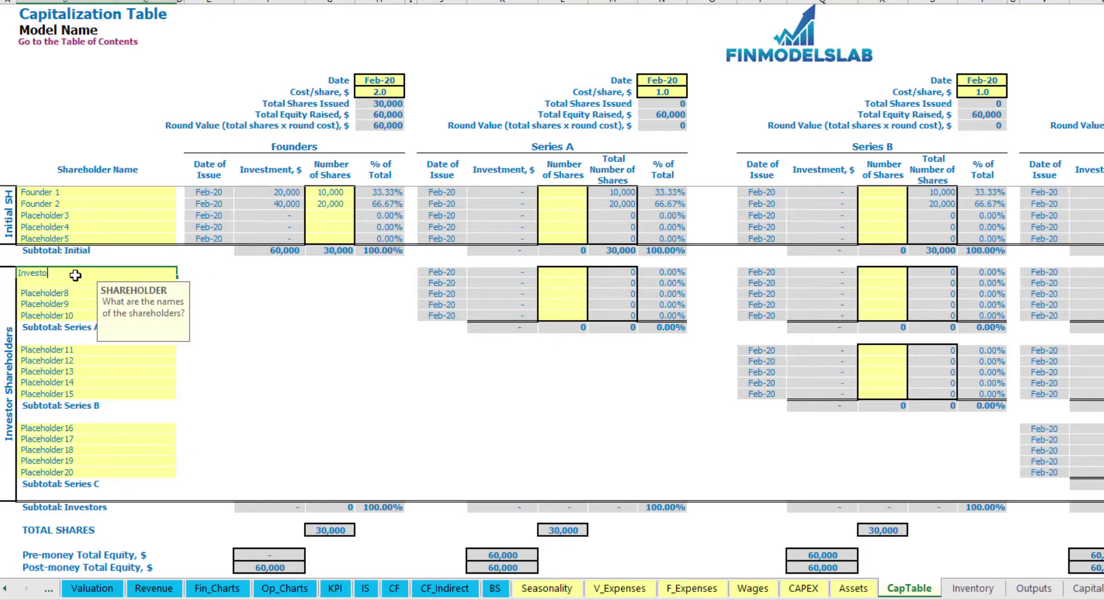
key("Return")
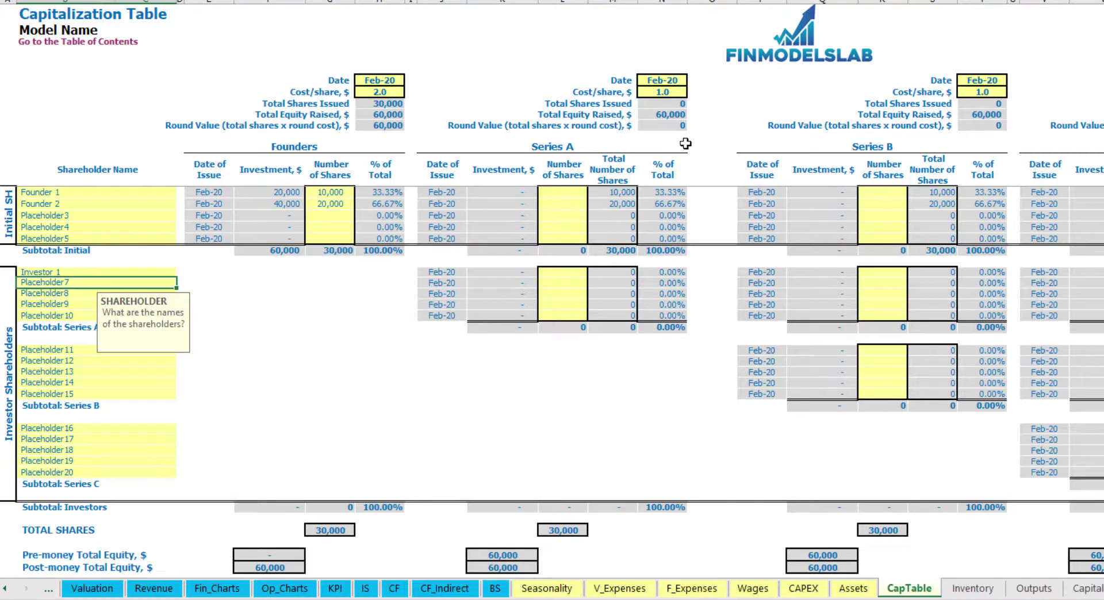
Step: Set the Series A round's date to May-20 and its cost per share to 5
left_click(671, 78)
left_click(693, 80)
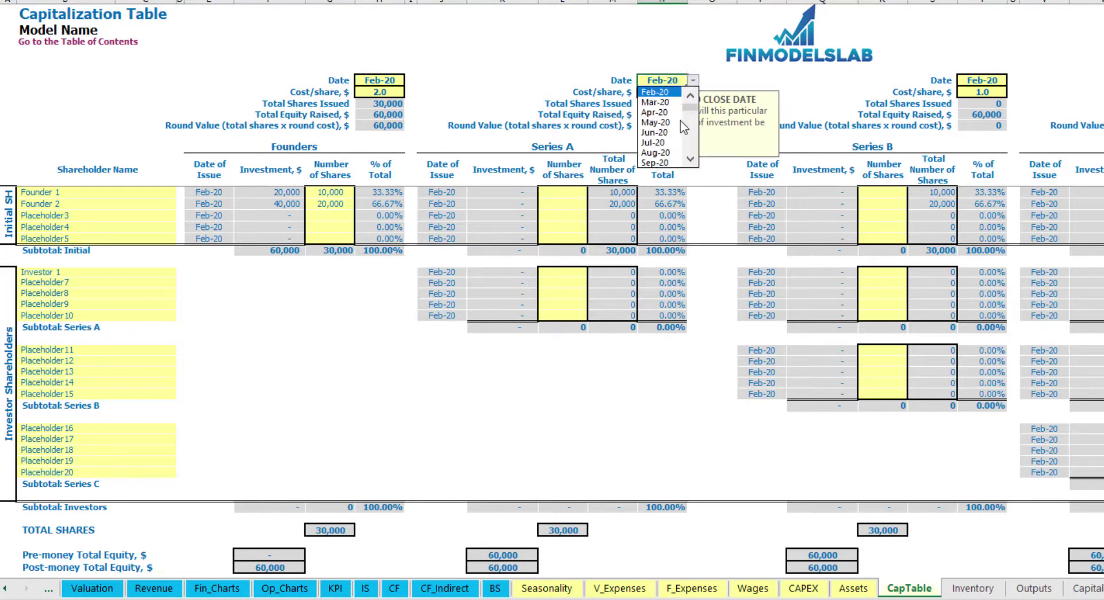
left_click(661, 126)
left_click(656, 91)
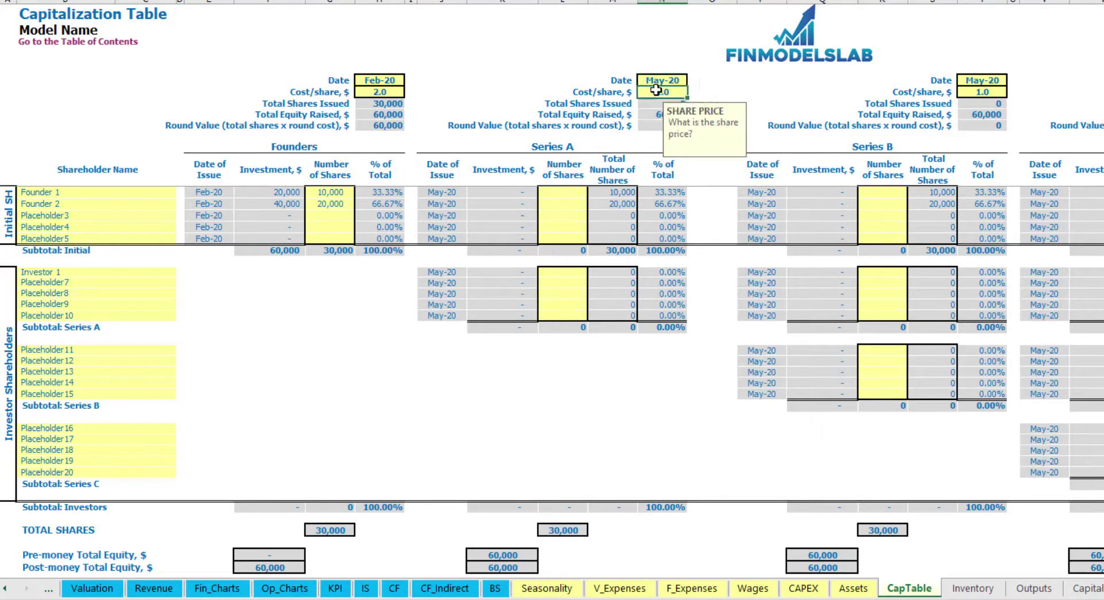
type("5")
key("Return")
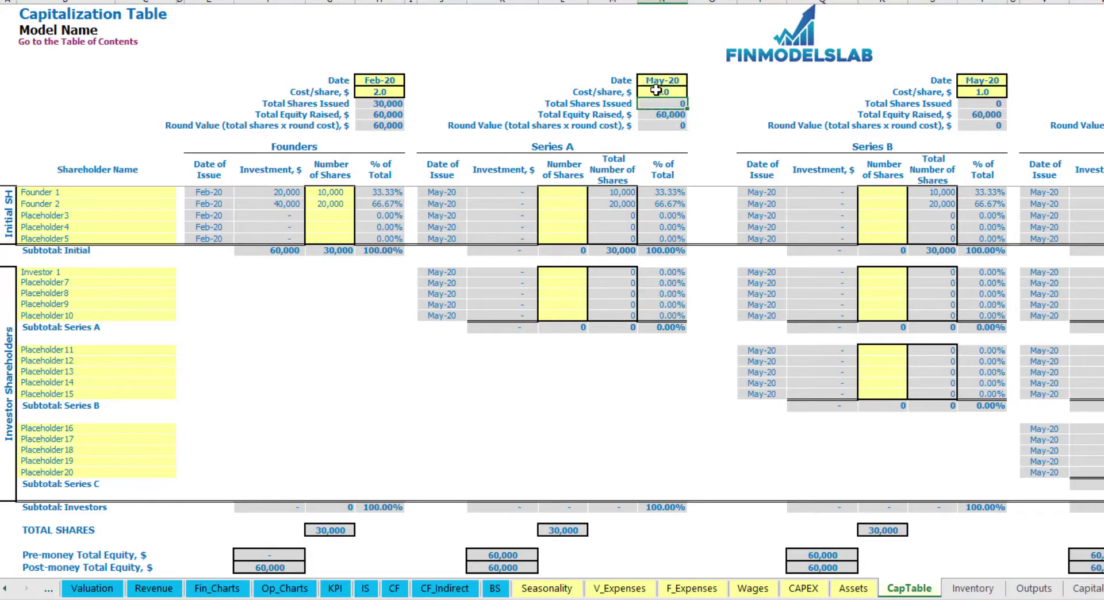
Step: Set Investor 1's number of Series A shares to 1,000
left_click(563, 271)
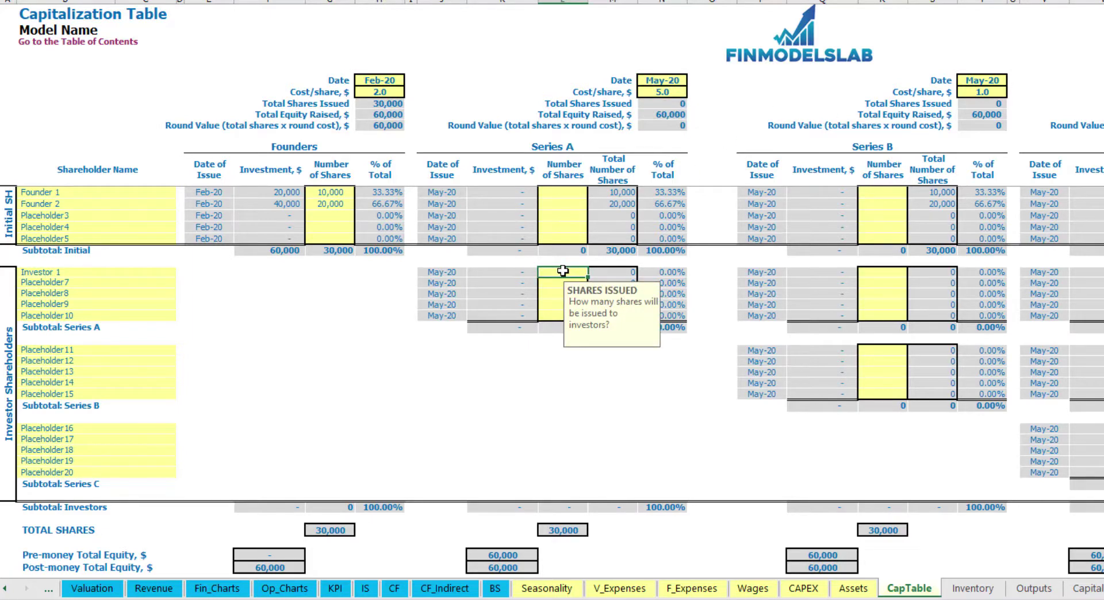
type("1000")
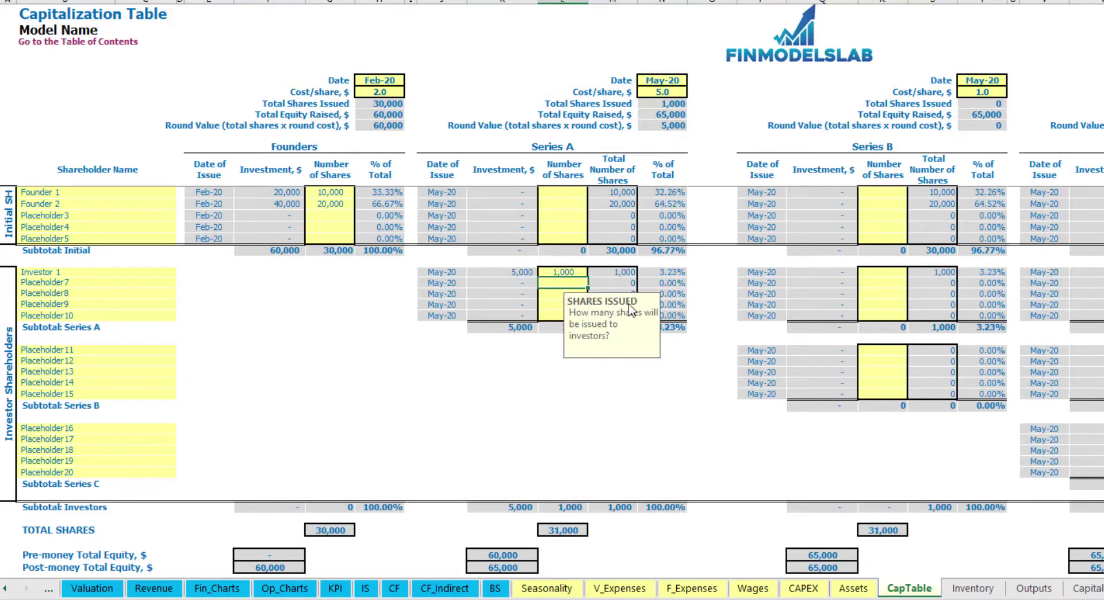
left_click(505, 379)
Step: Check Investor 1's Series A investment, the round's pre-money and post-money total equity, and the investor's and founders' ownership percentages
left_click(513, 275)
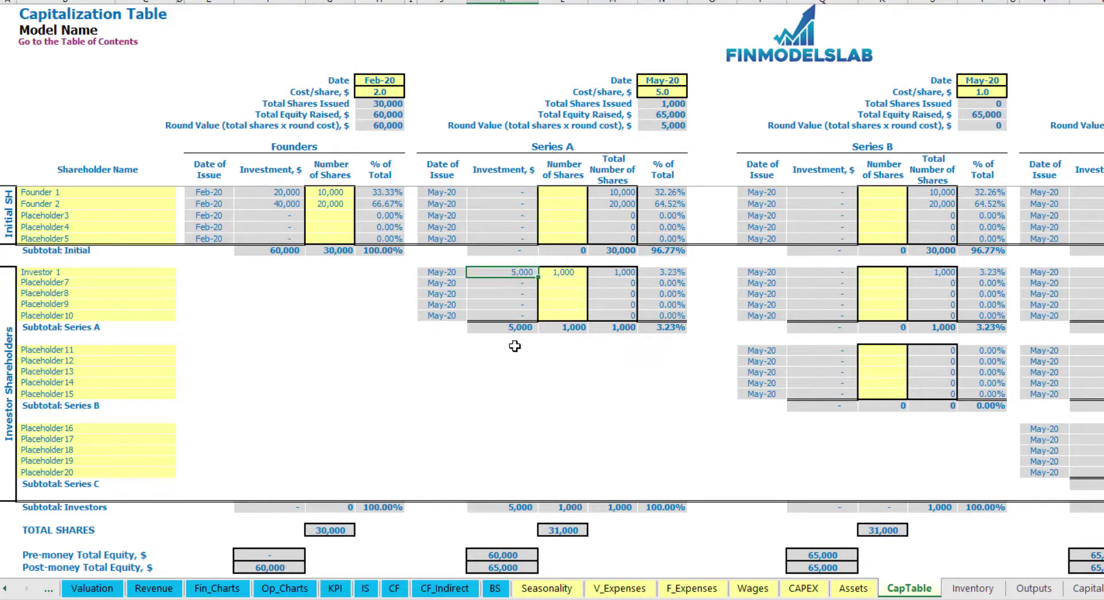
left_click(491, 551)
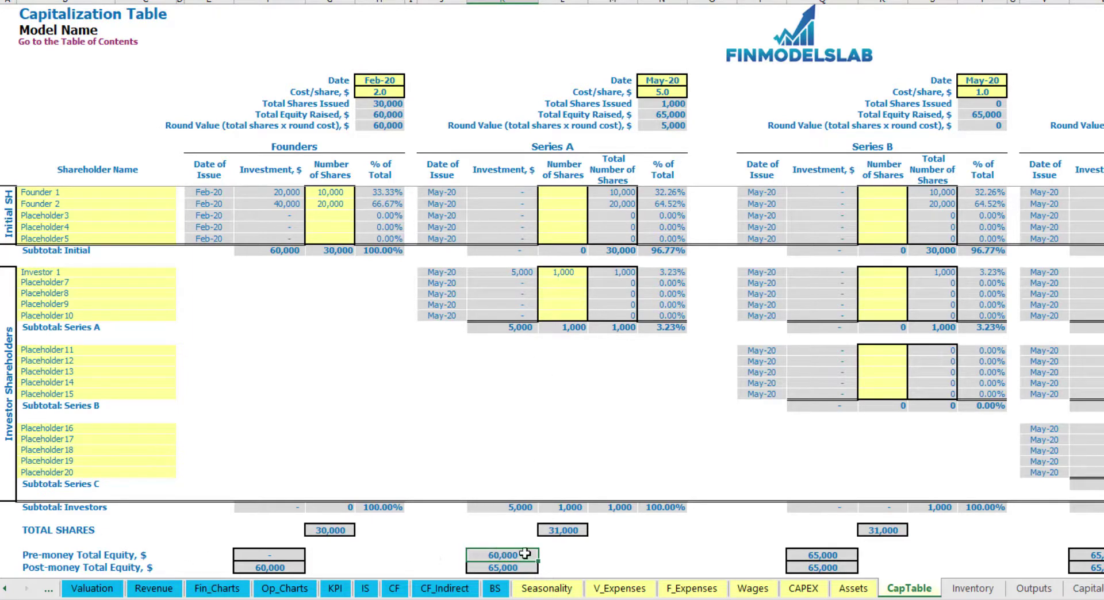
key("Down")
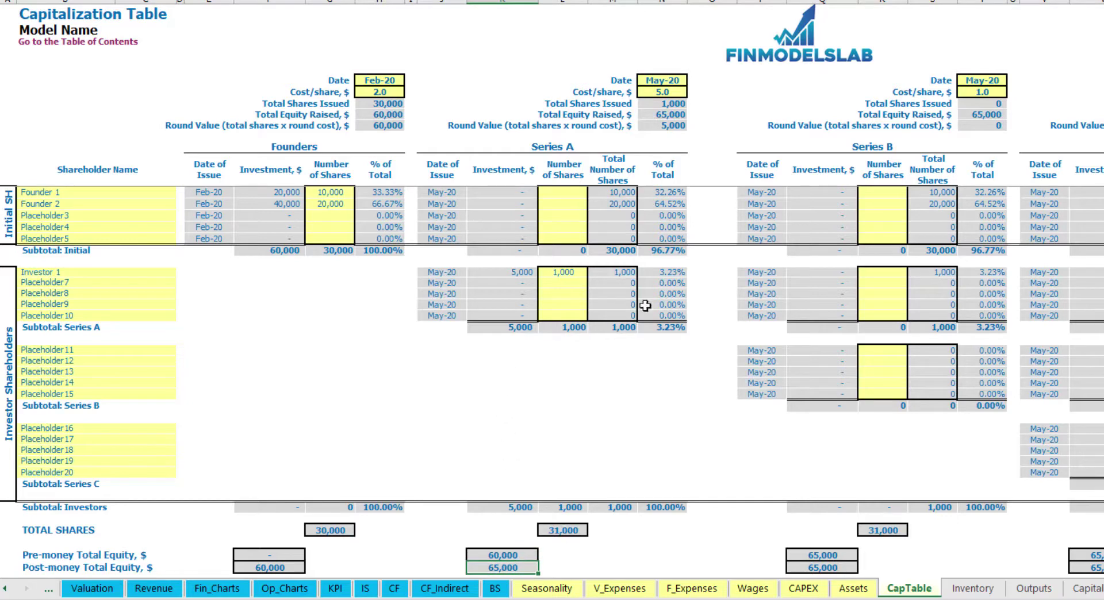
left_click(647, 272)
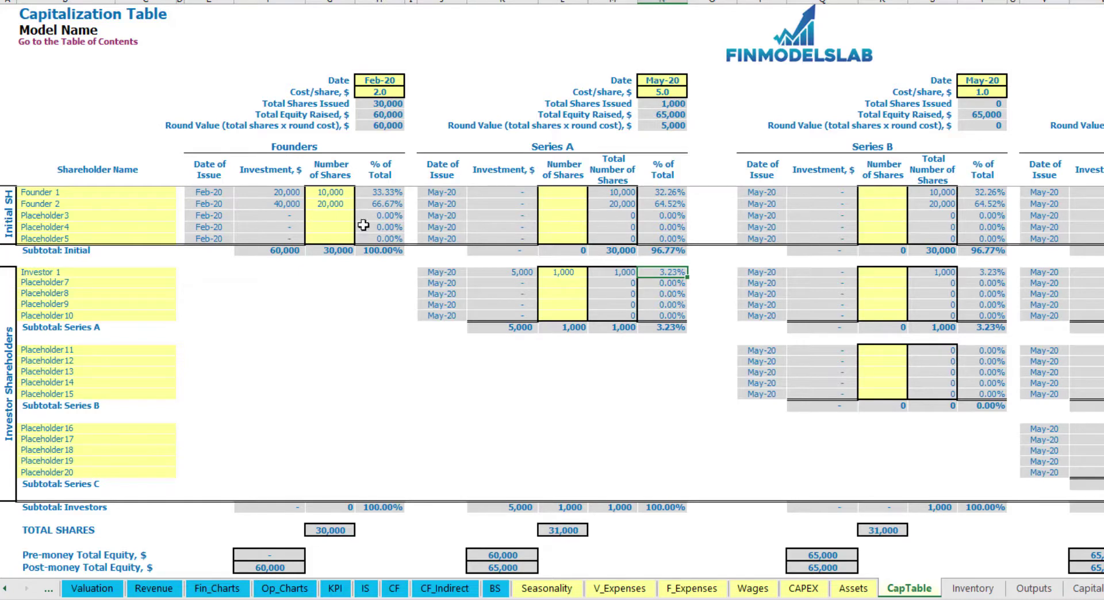
left_click_drag(127, 191, 138, 206)
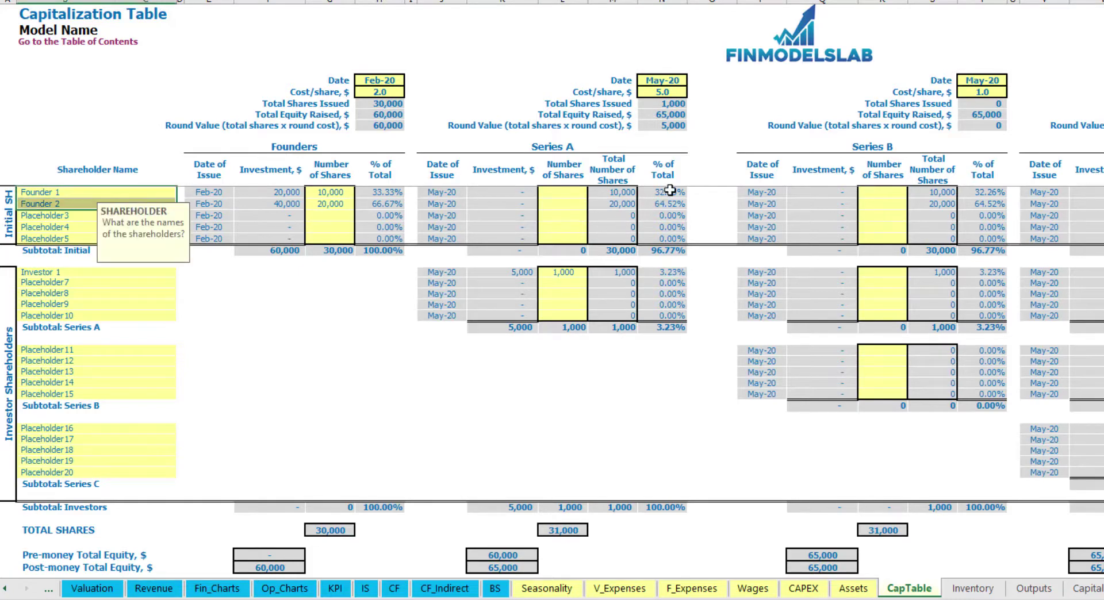
left_click_drag(663, 192, 664, 204)
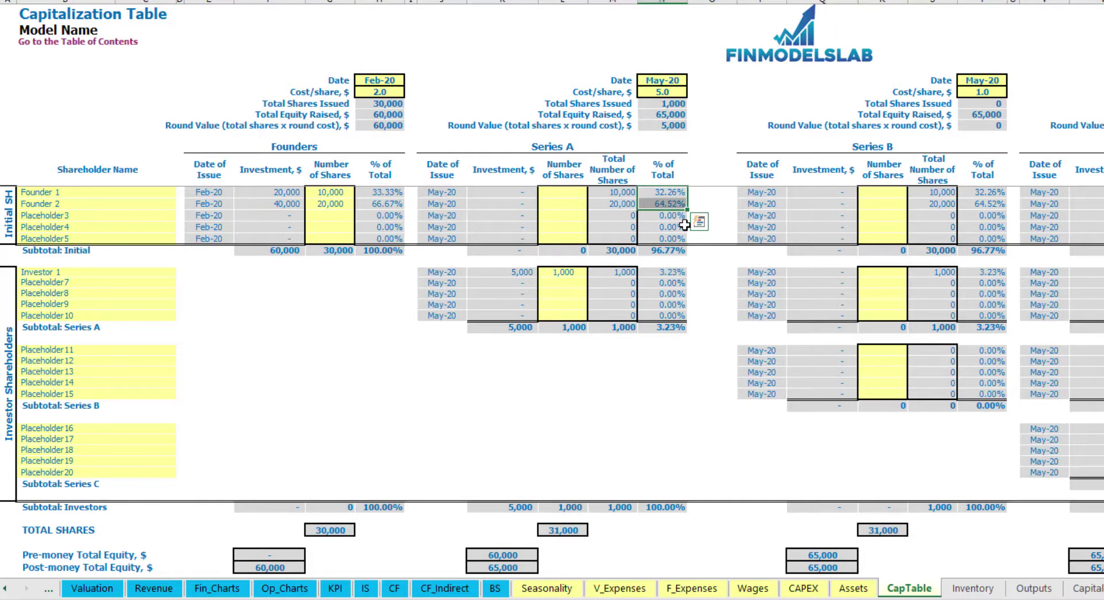
key("shift+Up")
key("Down")
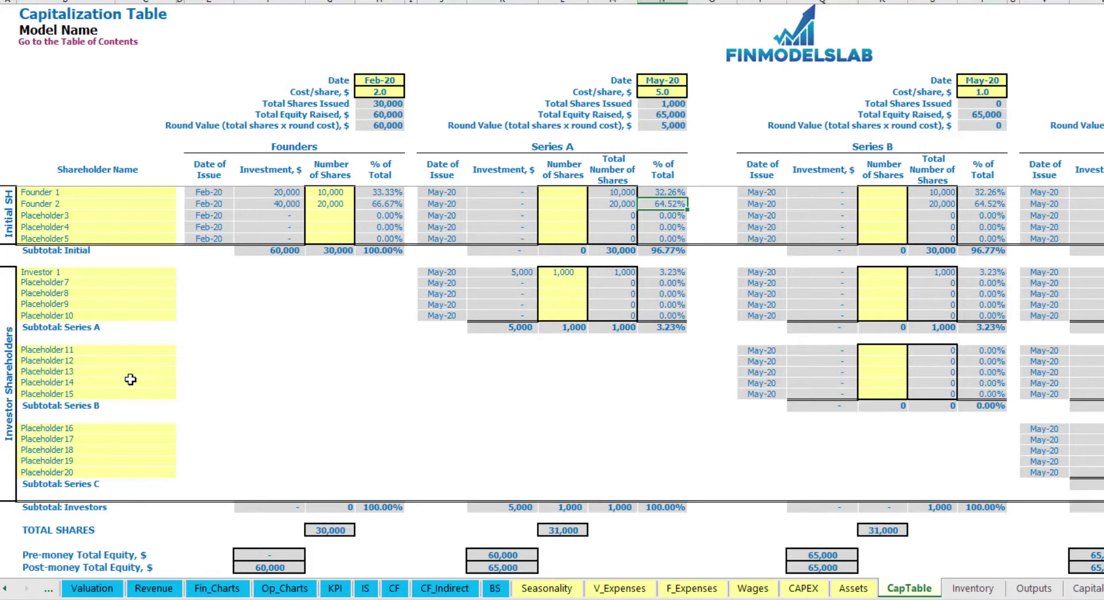
Step: Review the Series B and Series C shareholder name cells and the Series A number-of-shares inputs
left_click(113, 360)
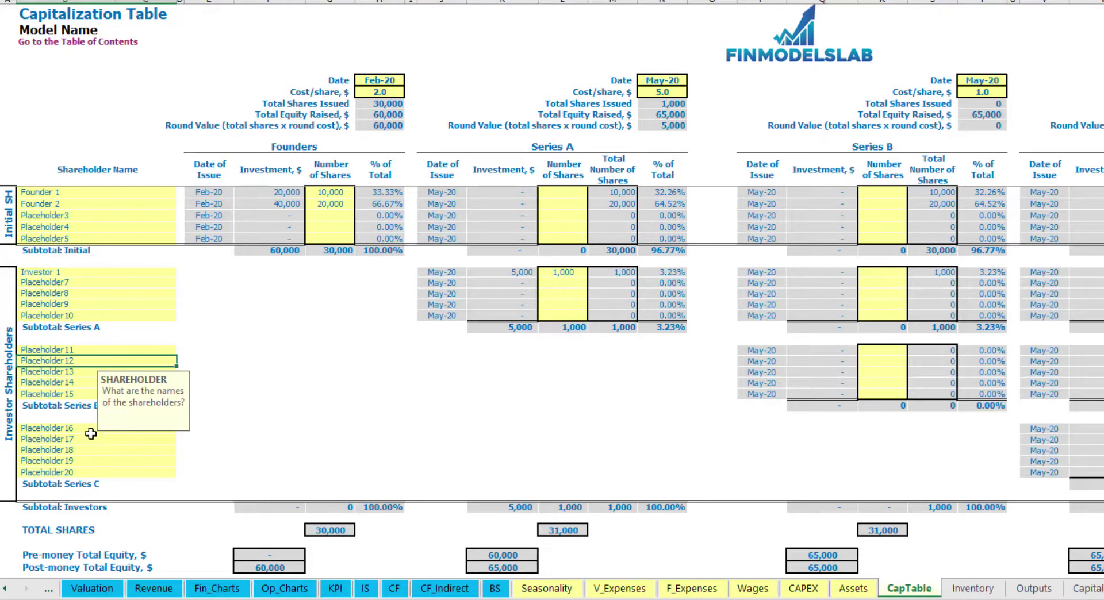
left_click(95, 430)
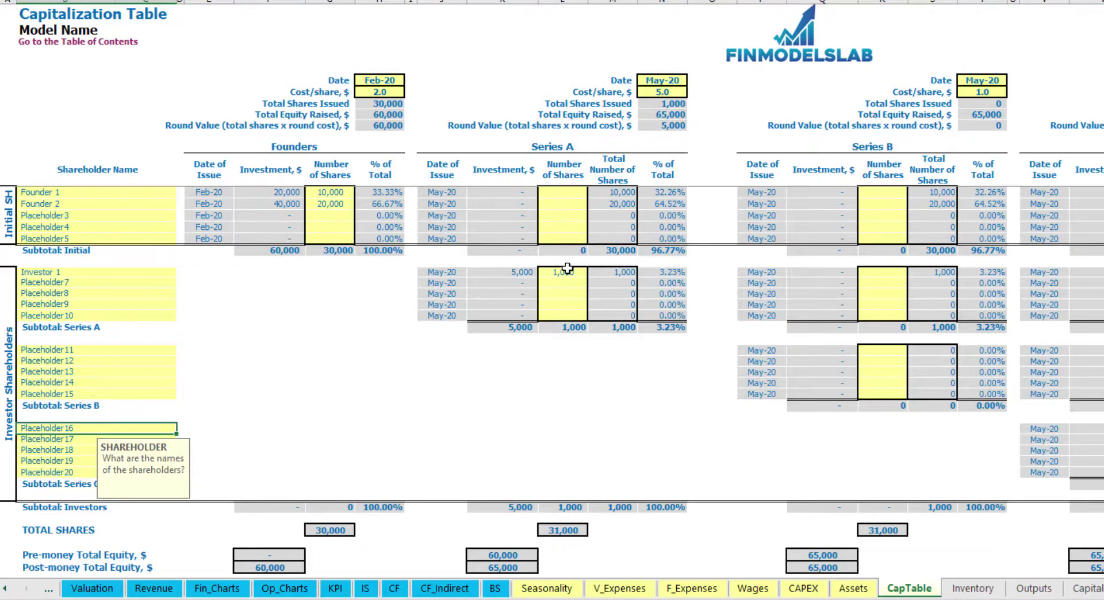
left_click_drag(568, 272, 577, 315)
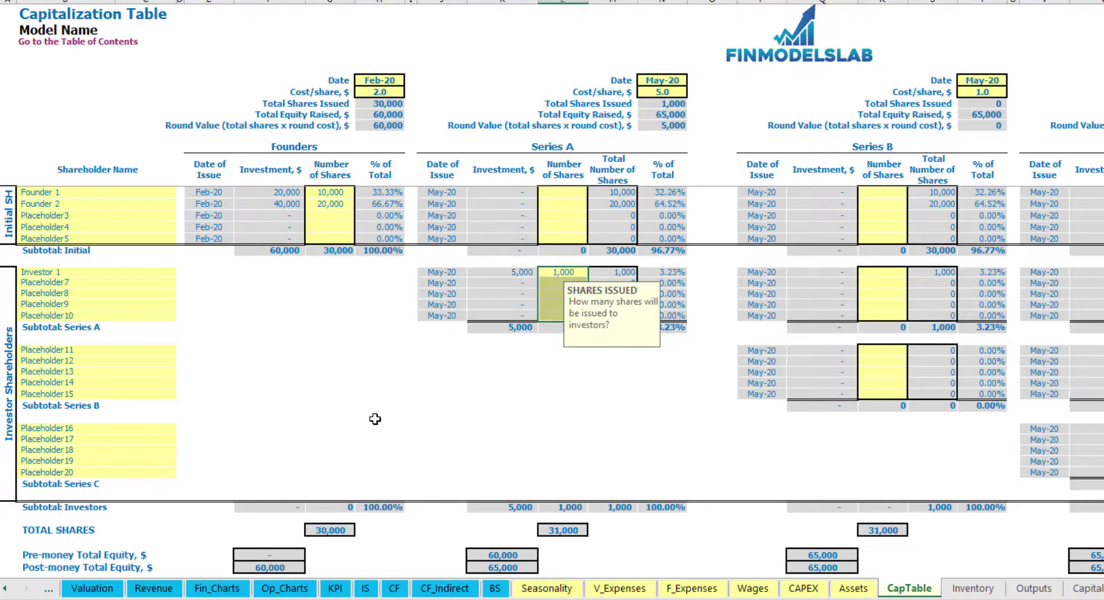
left_click(583, 373)
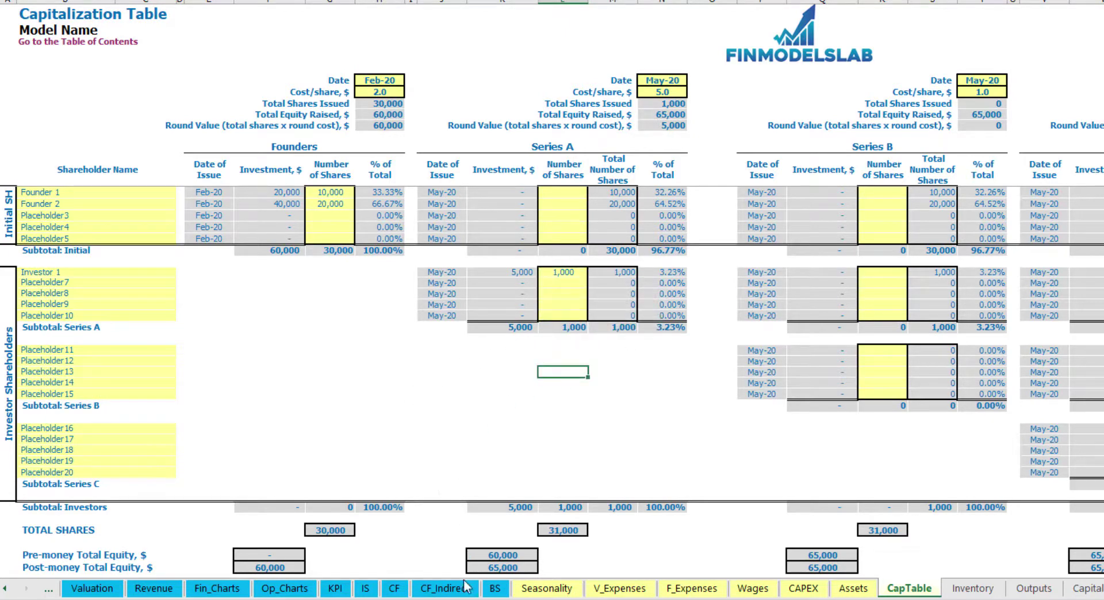
Step: Check the Feb-20 and May-20 ordinary equity raisings in the cash flow statement and the ordinary equity row in the balance sheet
left_click(393, 589)
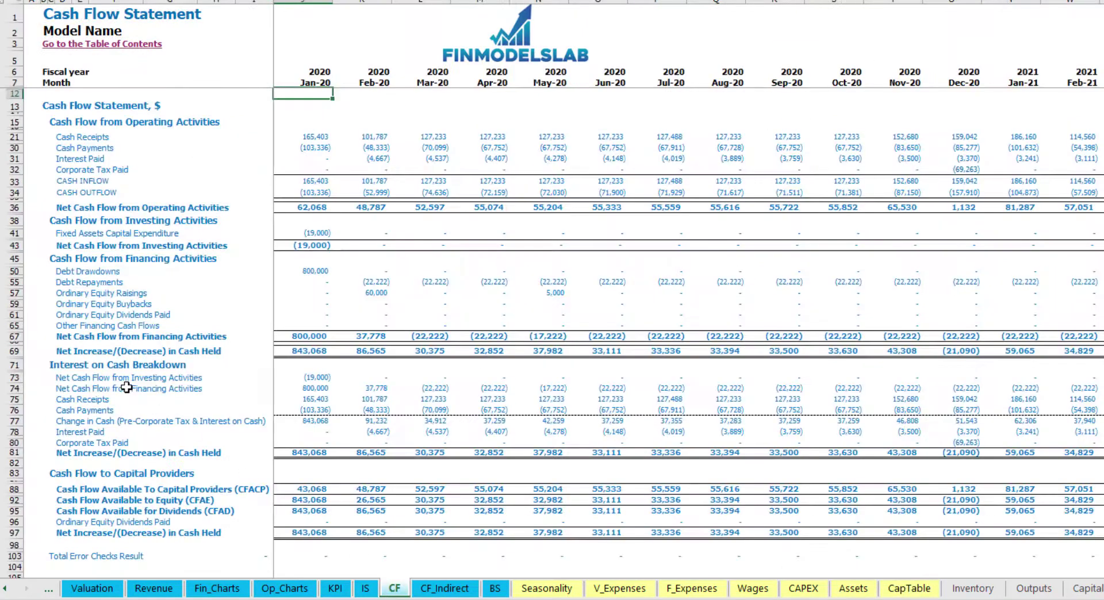
left_click(13, 293)
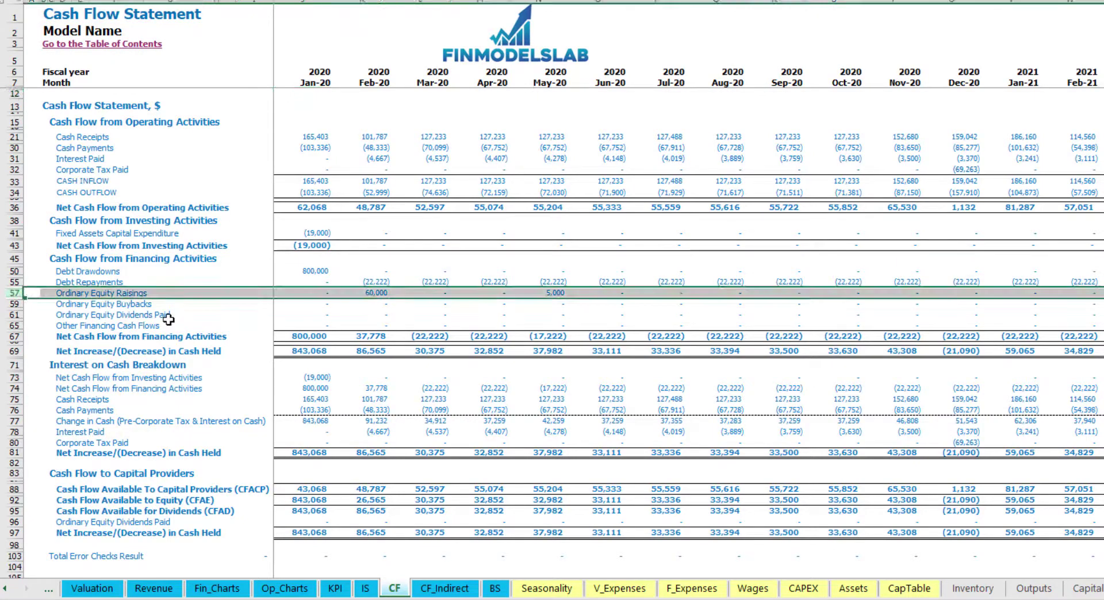
left_click(380, 294)
left_click(549, 294)
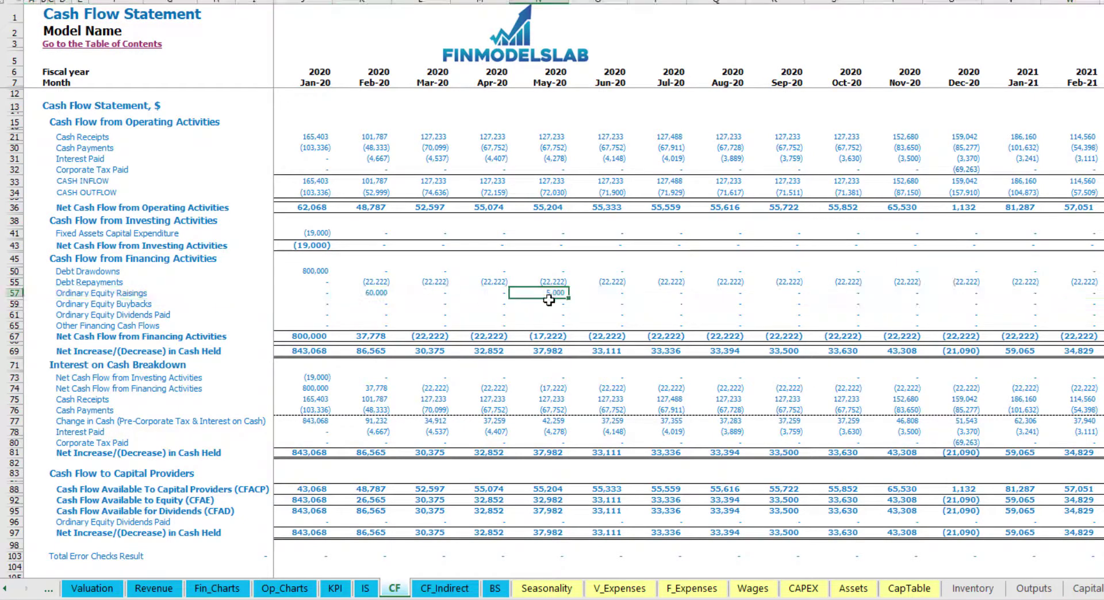
left_click(499, 589)
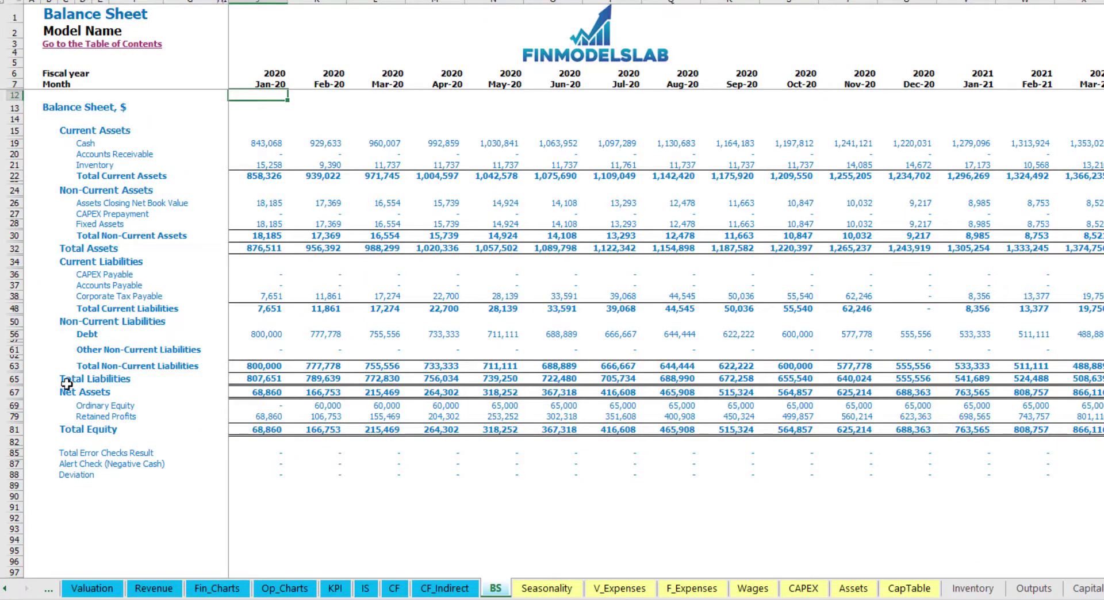
left_click(15, 406)
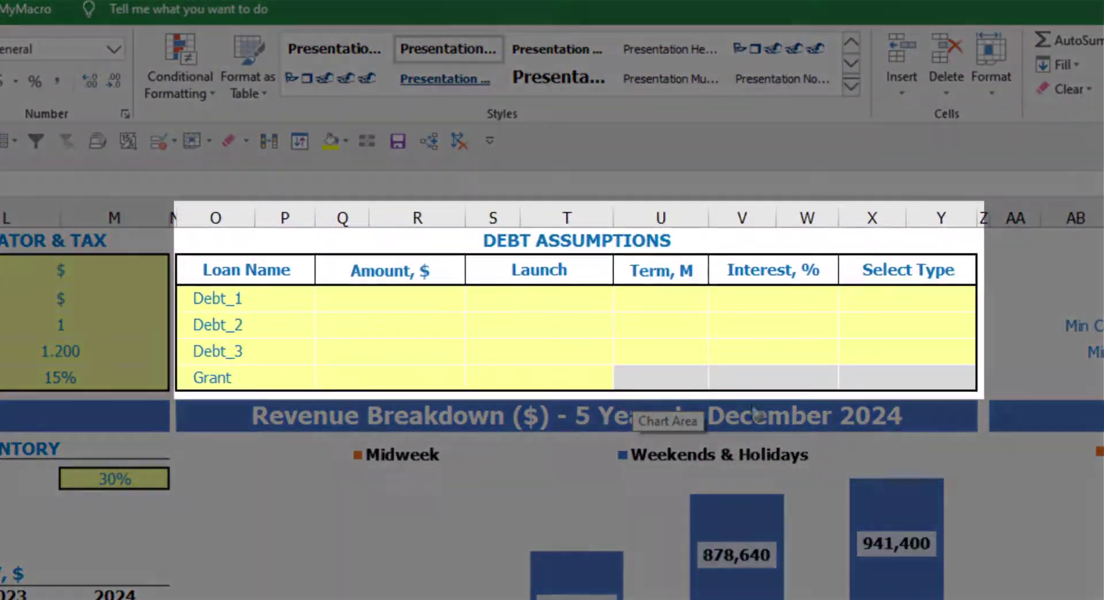
Step: Choose Annuity as the repayment type of Debt_1 in the debt assumptions
left_click(640, 241)
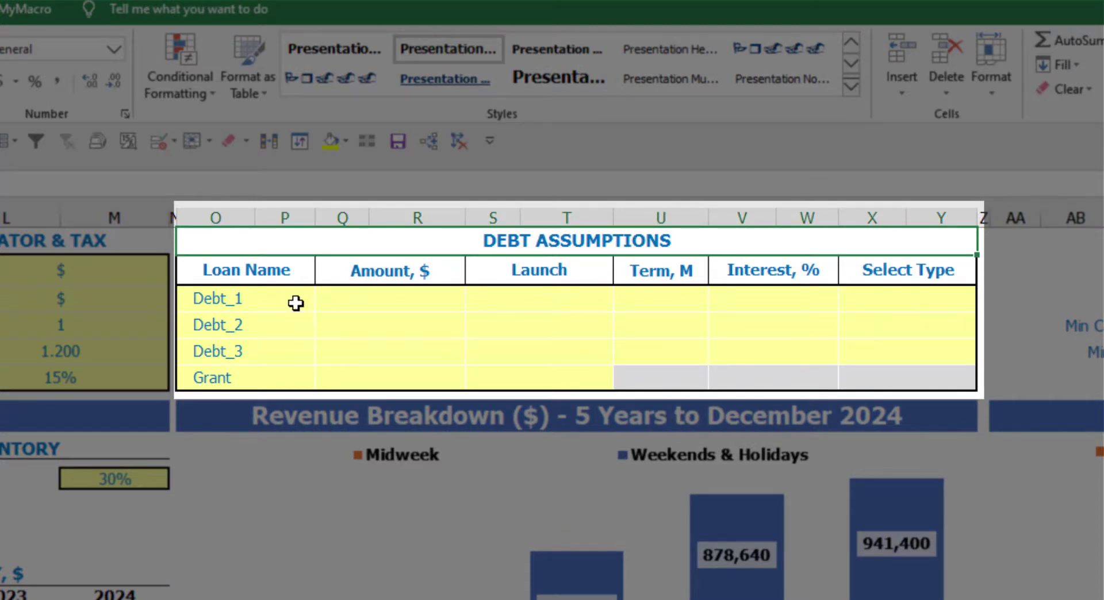
left_click(970, 291)
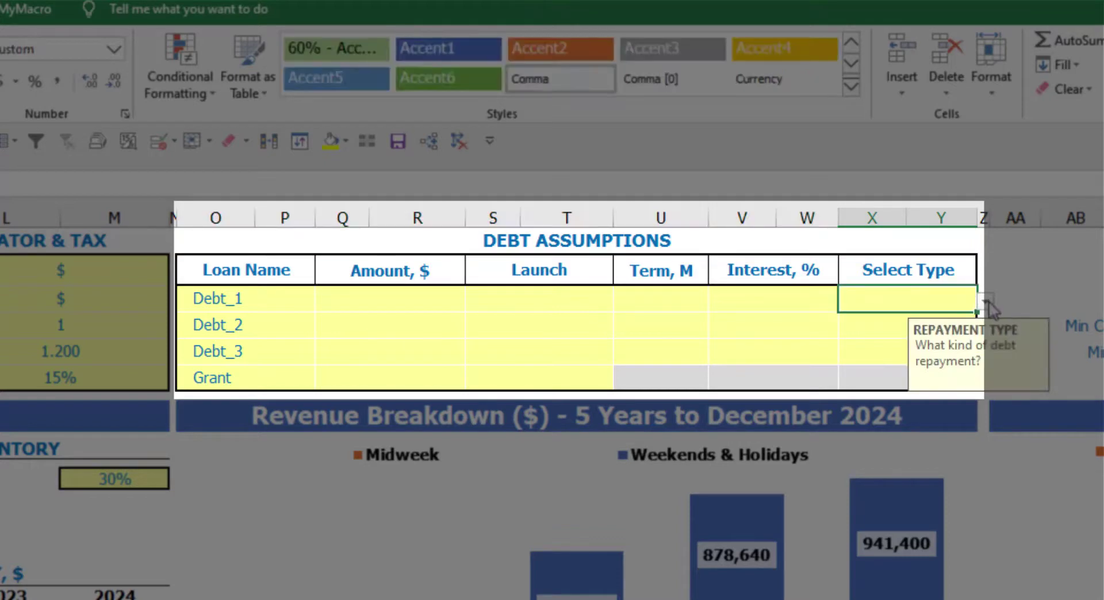
left_click(986, 303)
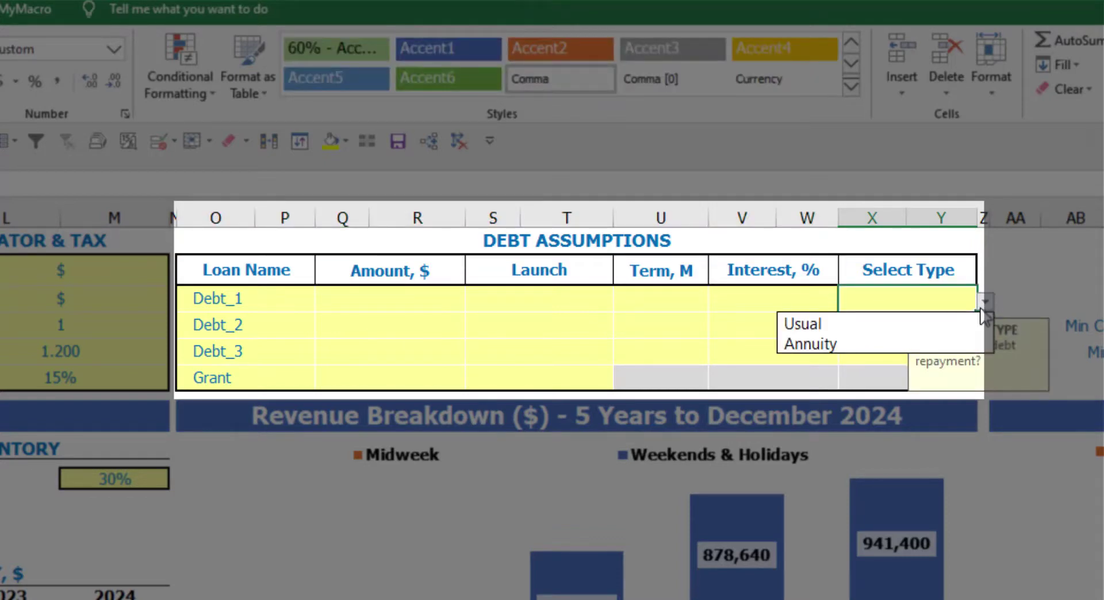
left_click(959, 337)
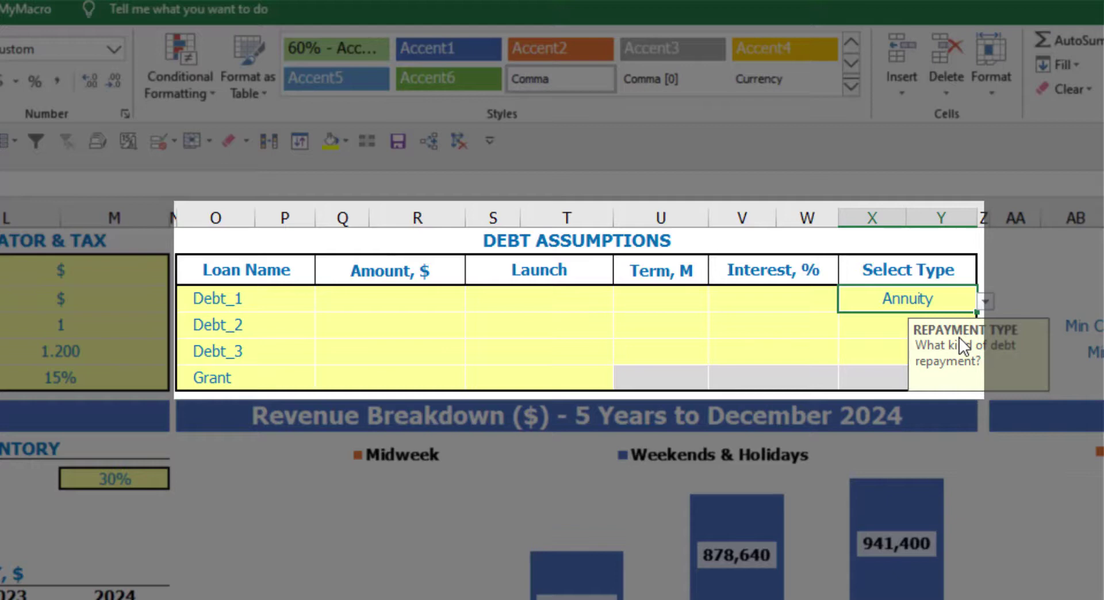
Step: Set Debt_1's repayment type to Usual and its loan amount to 1,000,000 $
left_click(985, 301)
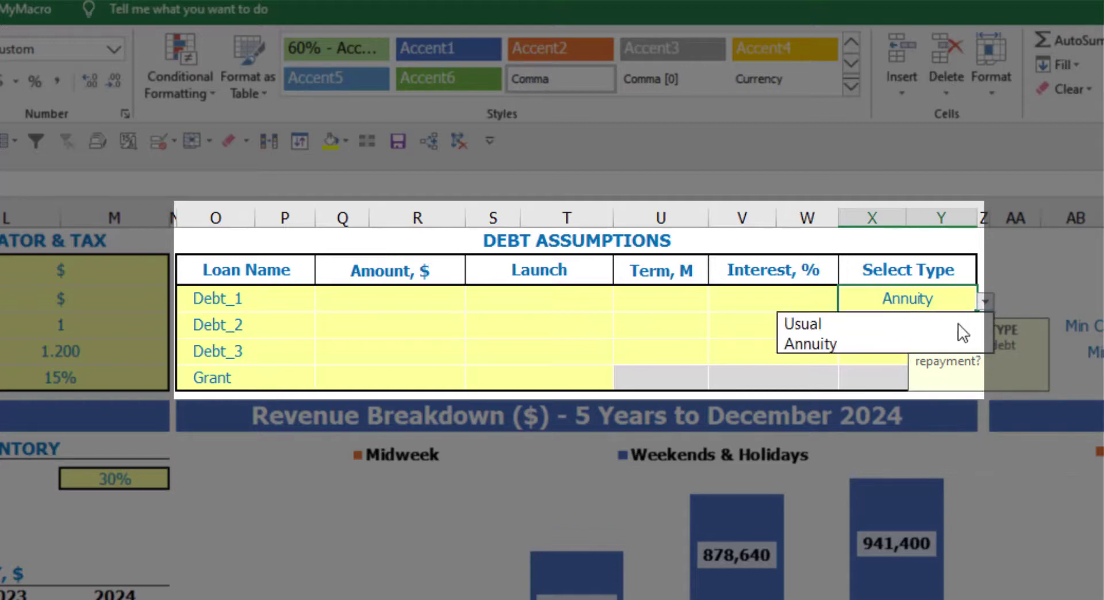
key("Escape")
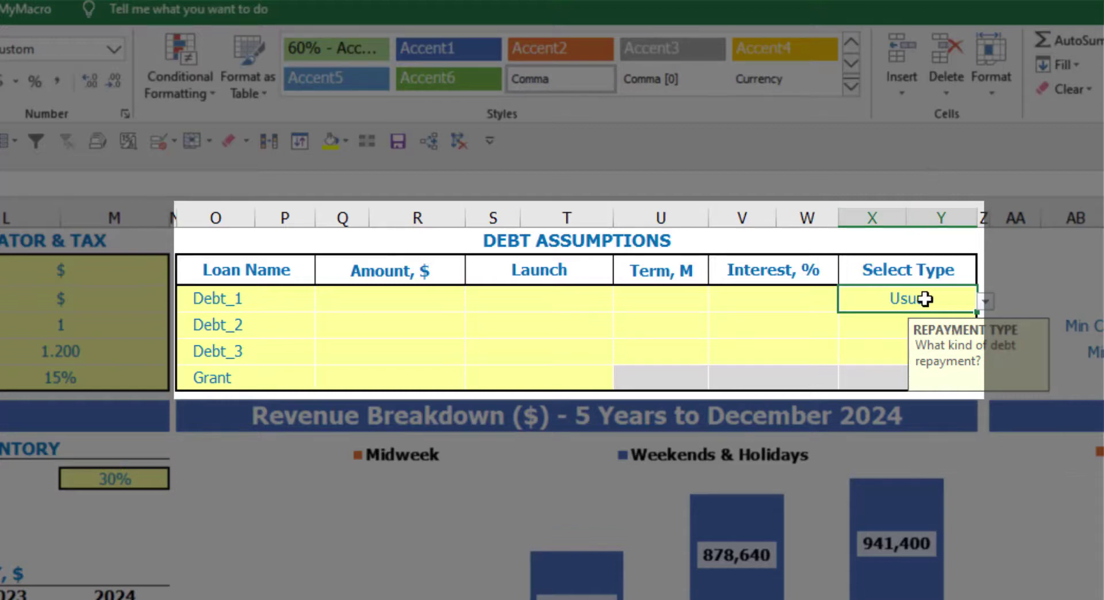
left_click(437, 299)
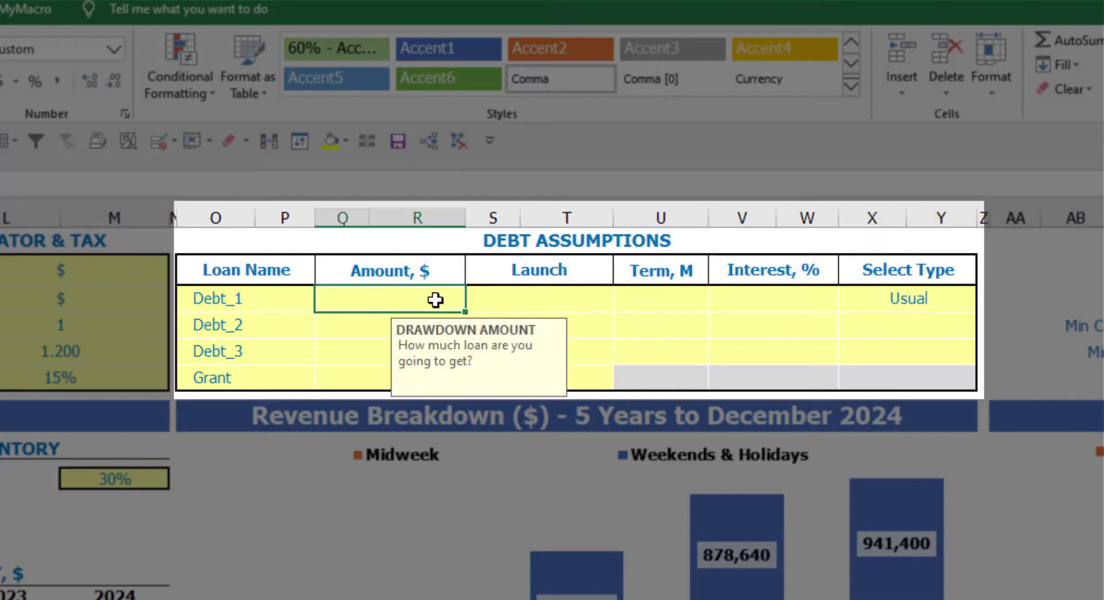
type("1000000")
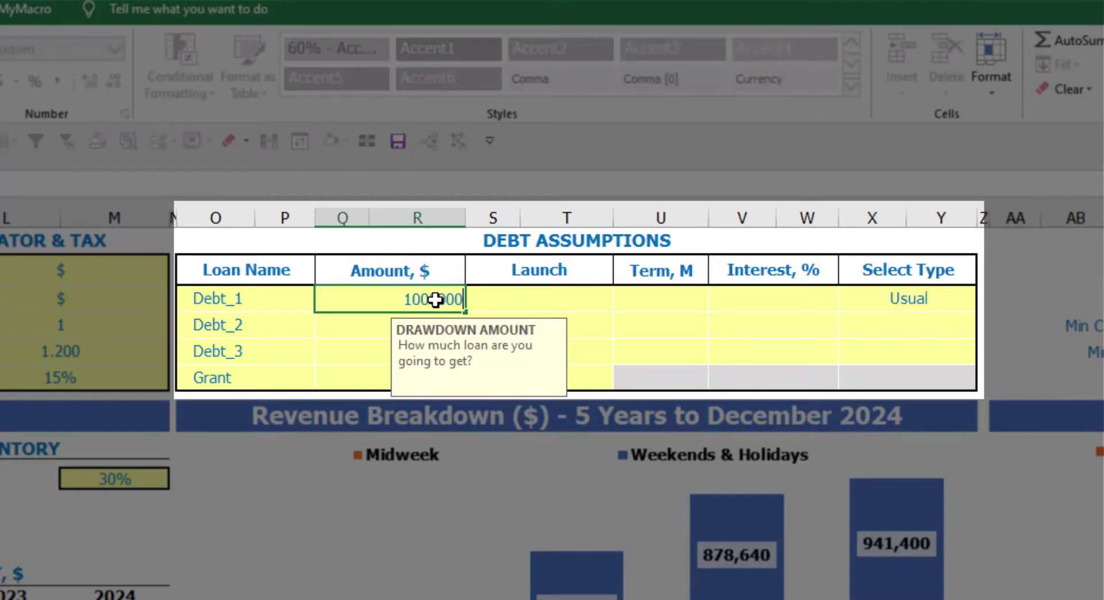
key("Return")
Step: Set Debt_1's launch date to Feb-20
left_click(604, 295)
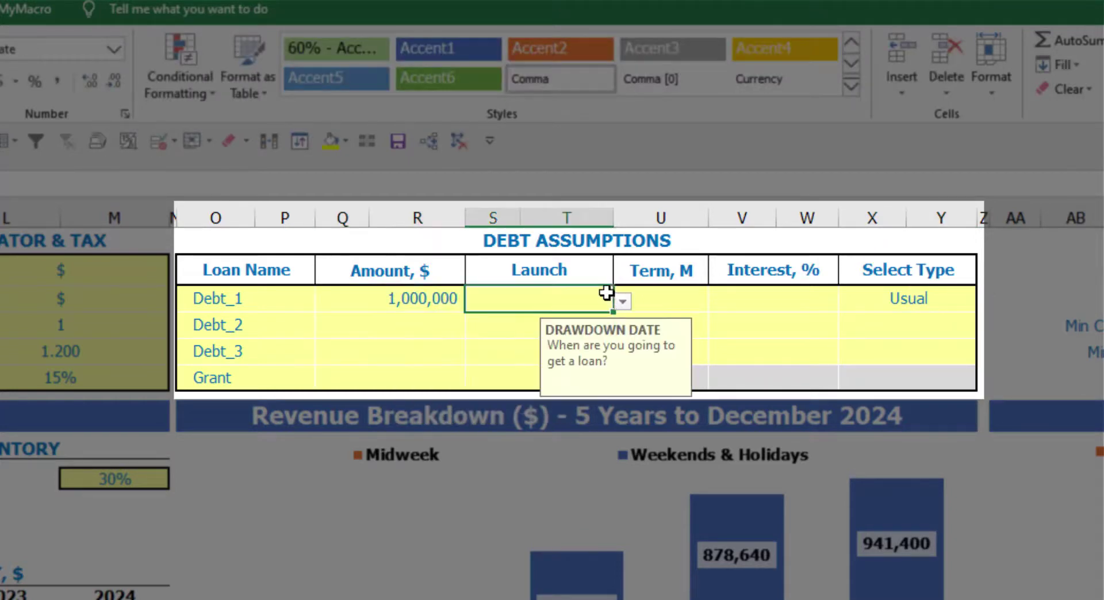
left_click(621, 306)
left_click(571, 341)
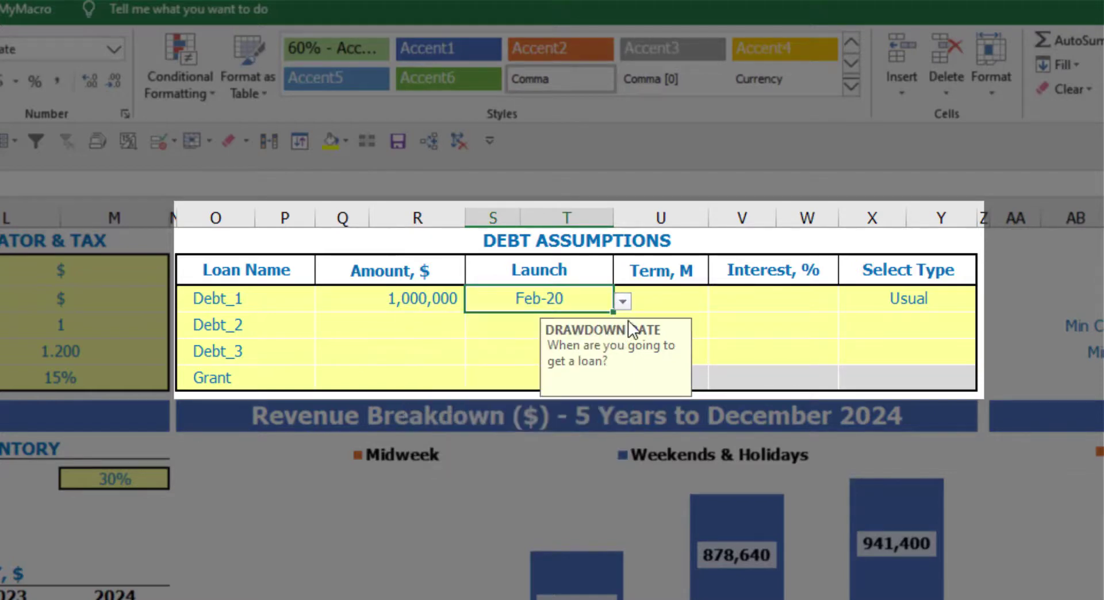
Step: Set Debt_1's term to 60 months and its interest rate to 5% in the debt assumptions
left_click(663, 291)
type("60")
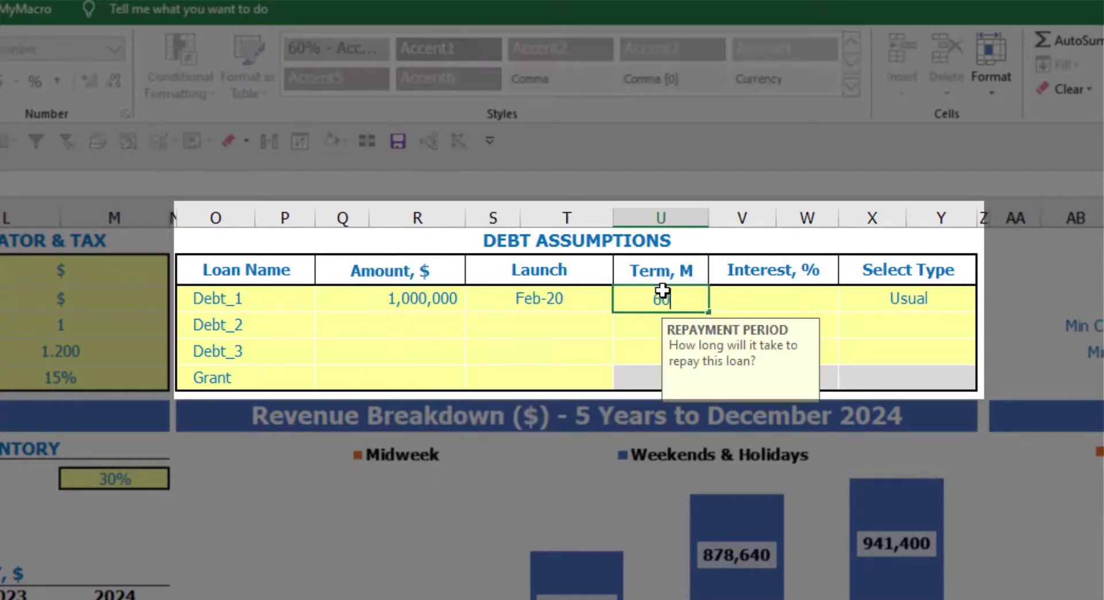
key("Return")
left_click(728, 296)
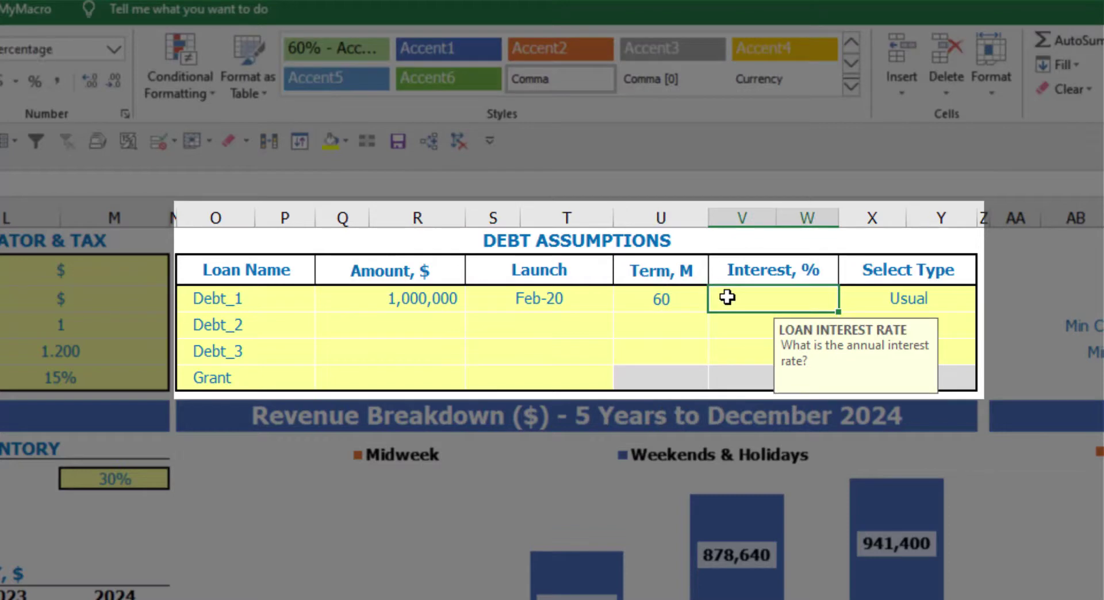
type("5")
key("Return")
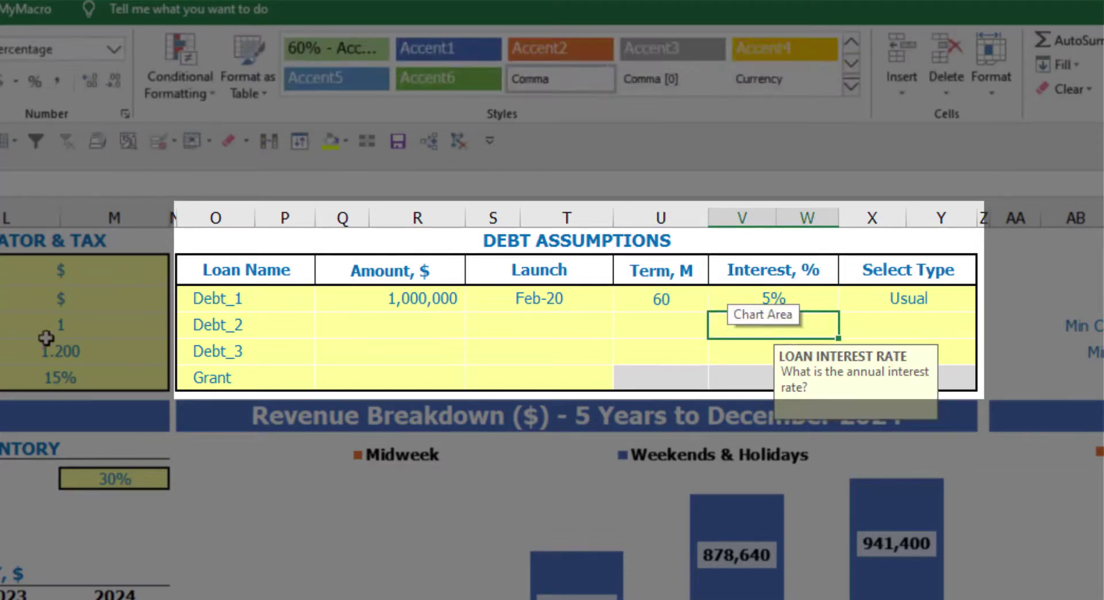
Step: Enter a grant of 500,000 $ with a Mar-20 launch date in the debt assumptions
left_click(410, 382)
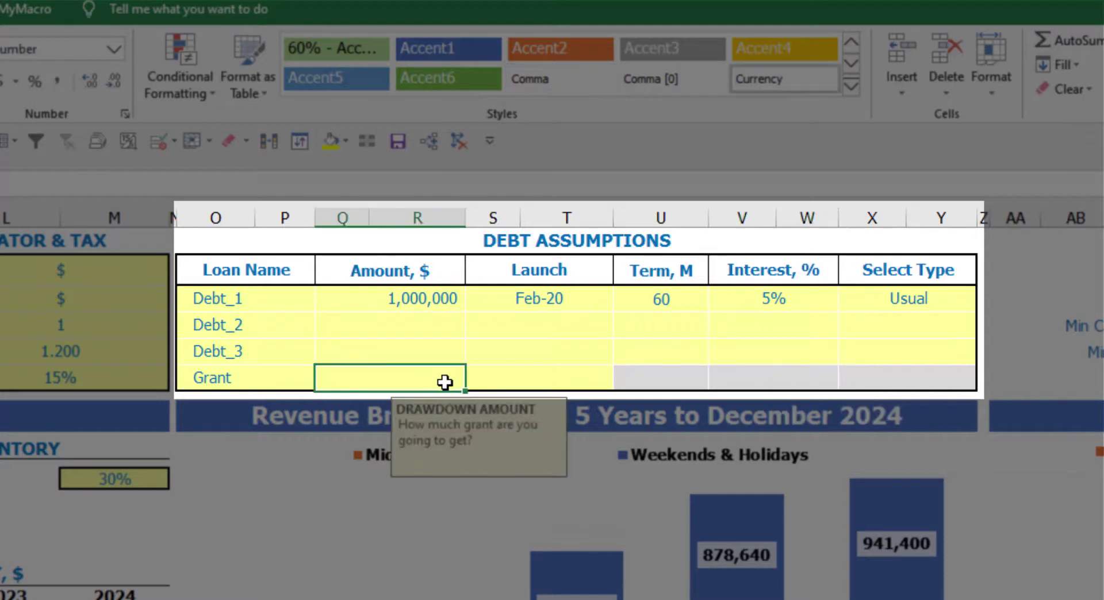
type("500000")
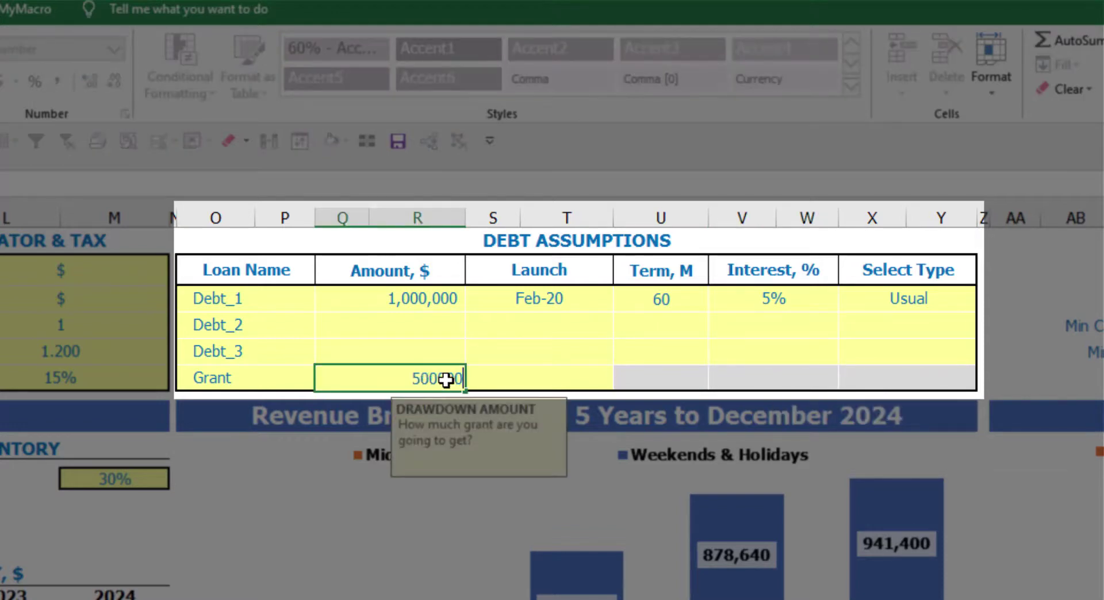
key("Return")
left_click(567, 381)
left_click(622, 381)
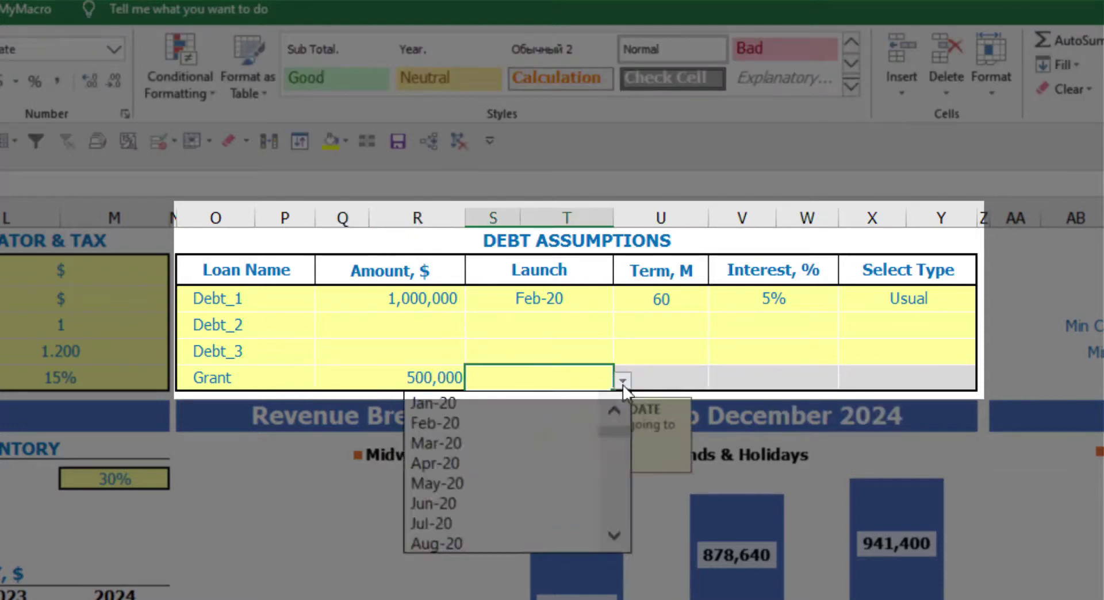
left_click(552, 451)
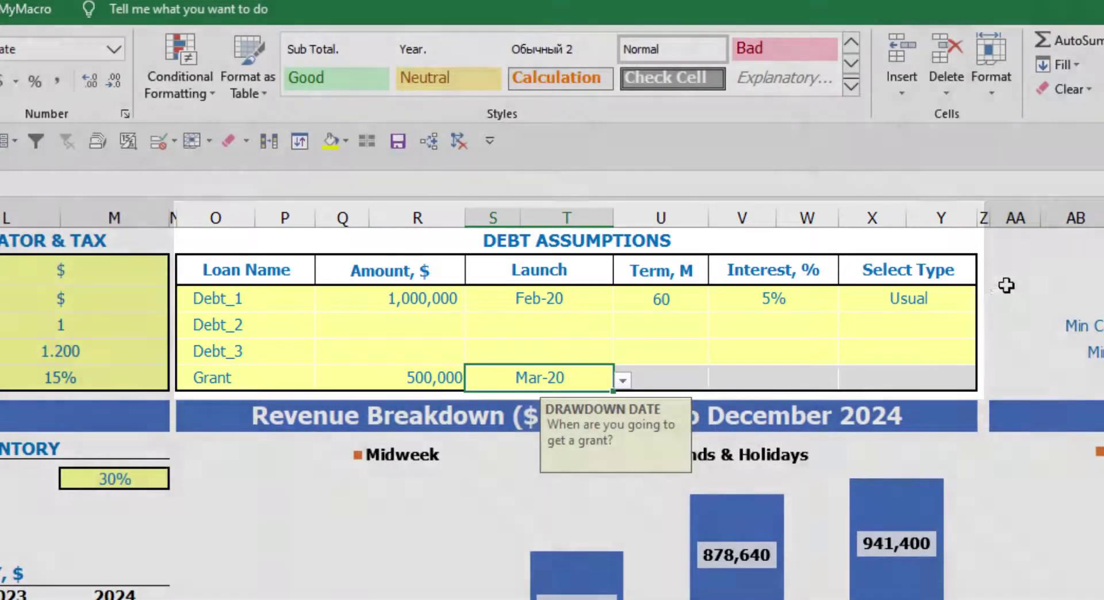
left_click(1006, 286)
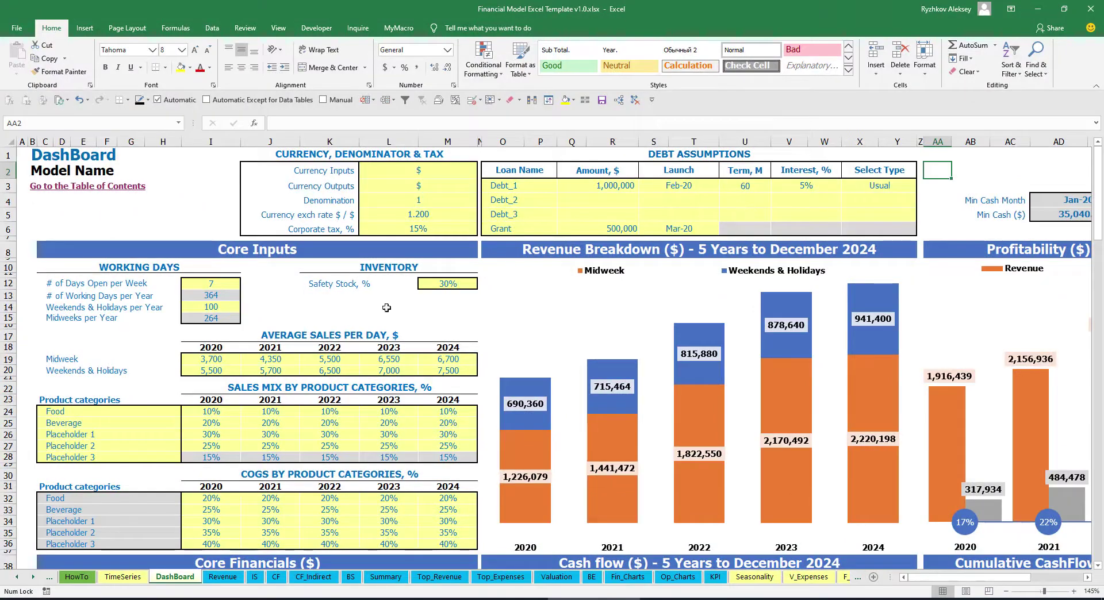
Step: Look through the debt balance, repayment and interest calculations for Debt_1 to Debt_3 and Total Debts on the Capital sheet
left_click(32, 581)
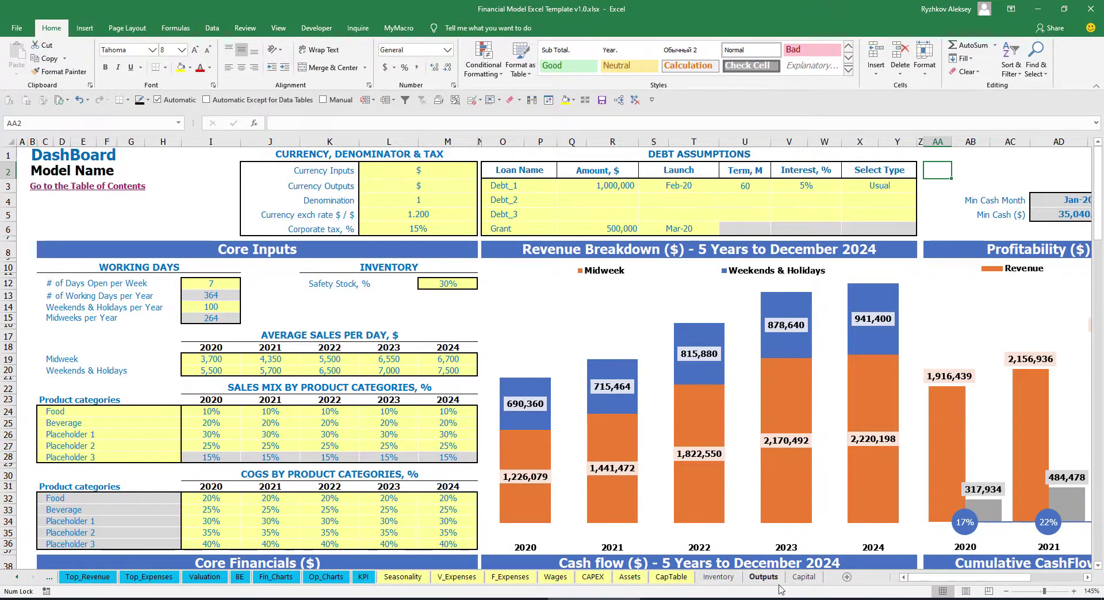
left_click(808, 579)
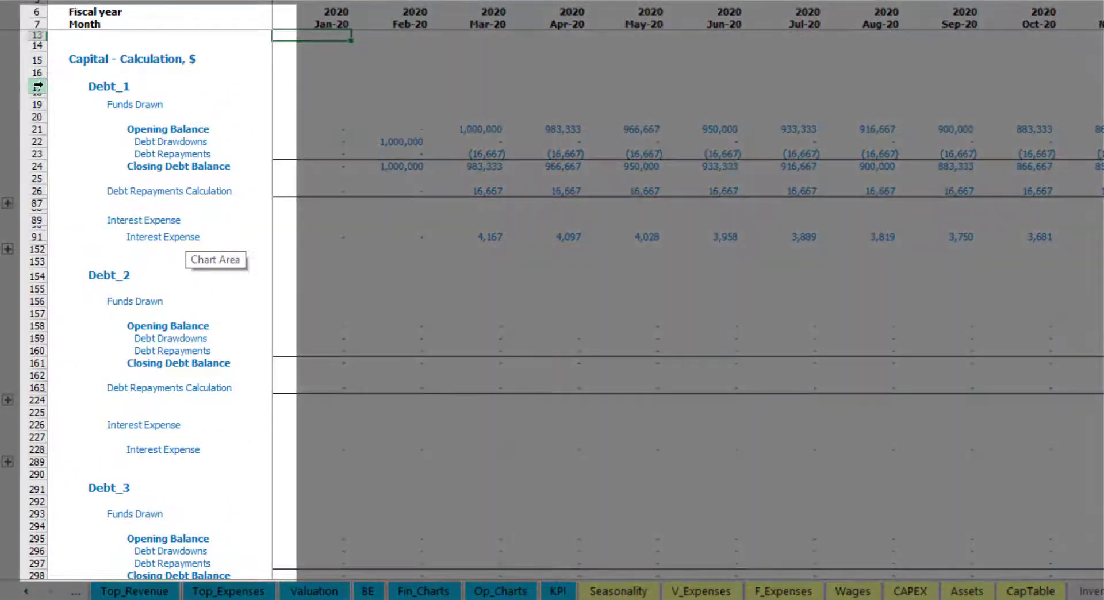
scroll(34, 261, "down", 5)
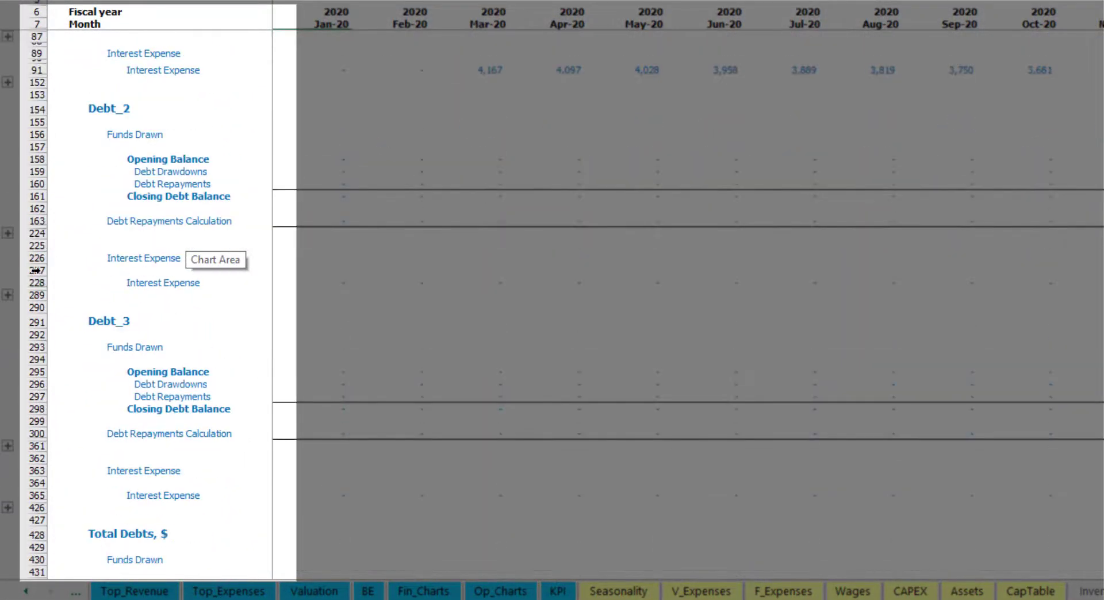
scroll(47, 252, "down", 1)
scroll(48, 252, "down", 3)
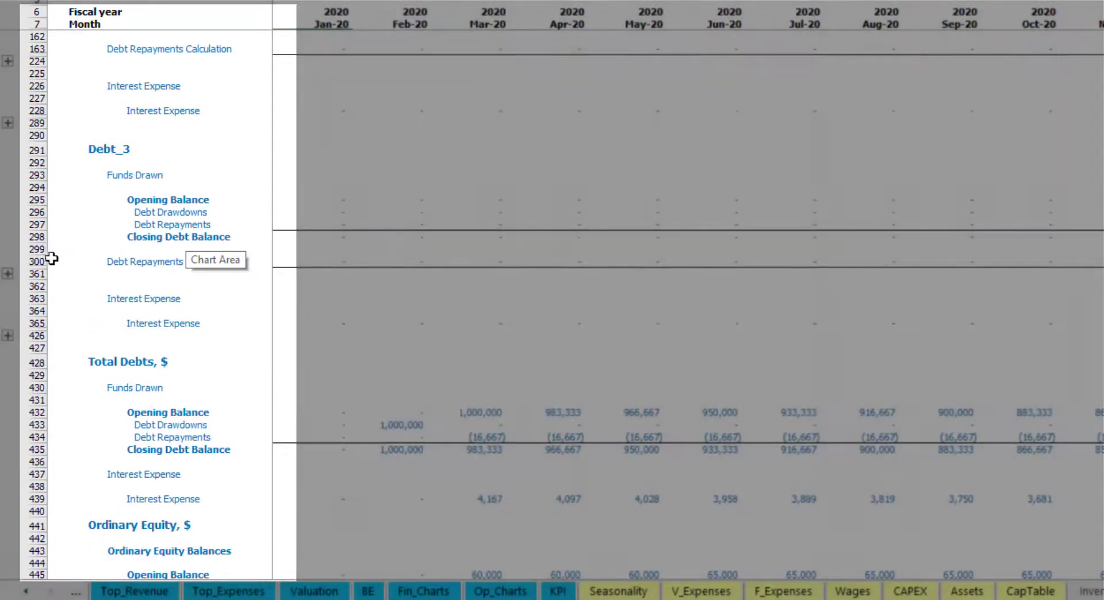
scroll(70, 286, "up", 5)
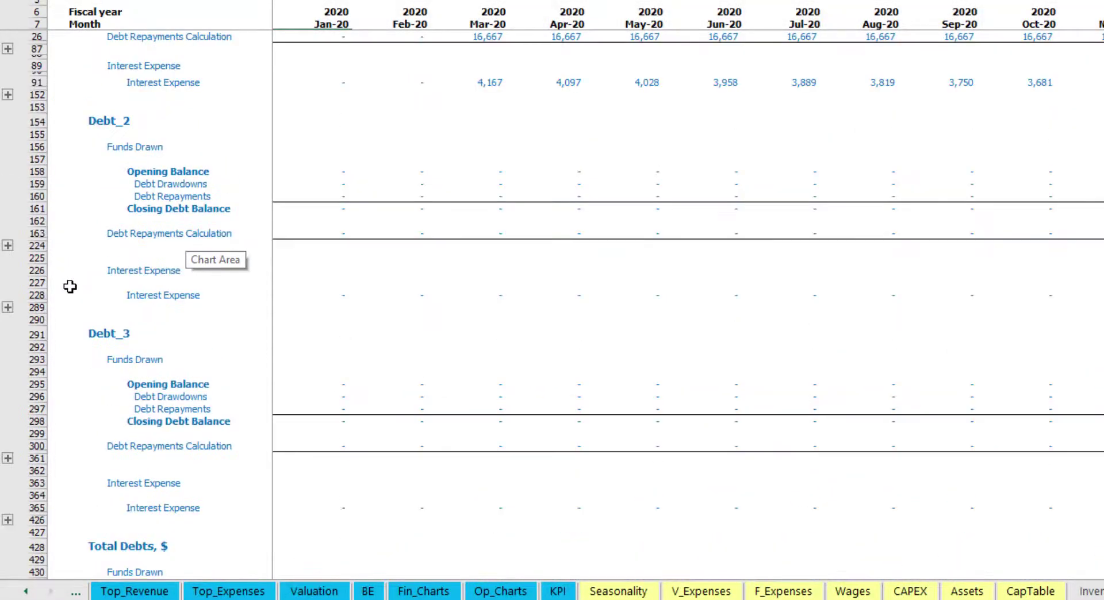
scroll(70, 286, "up", 4)
Step: Check the monthly interest expense row in the income statement
left_click(25, 592)
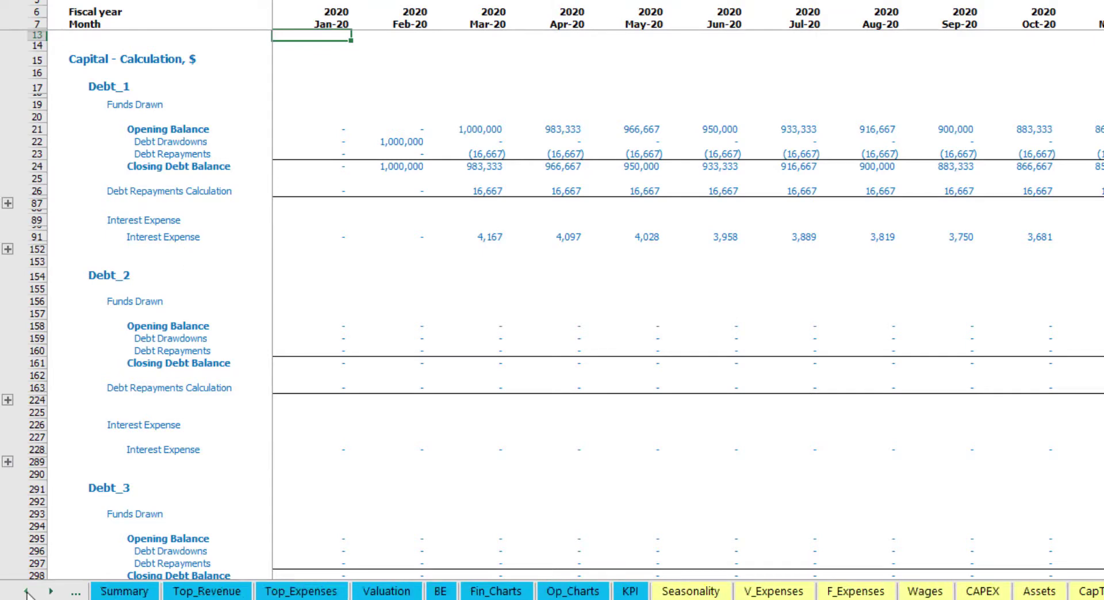
left_click(25, 591)
left_click(26, 591)
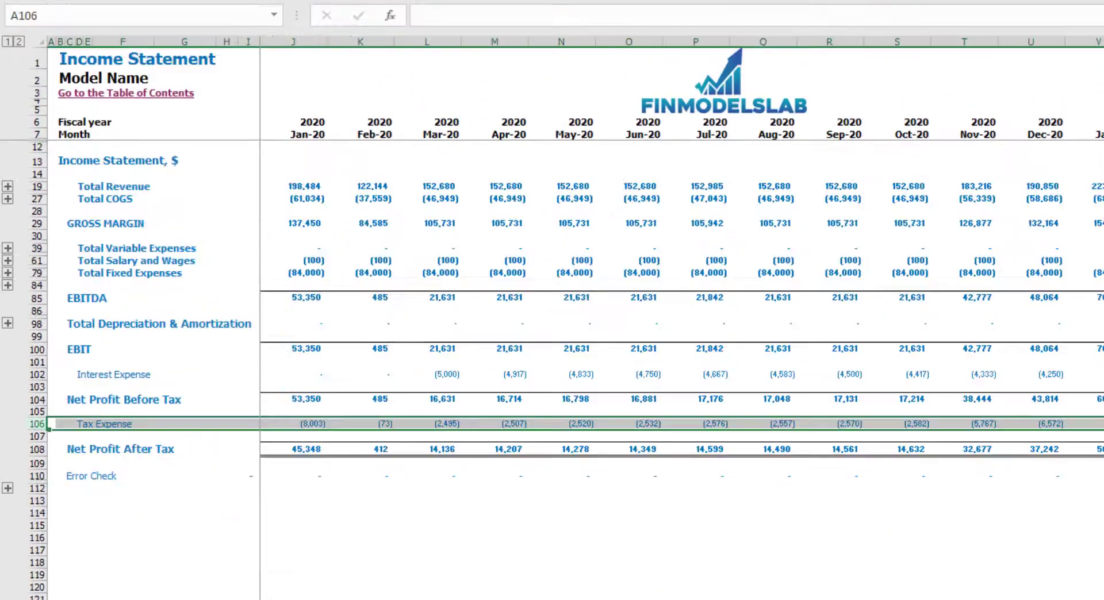
left_click(38, 374)
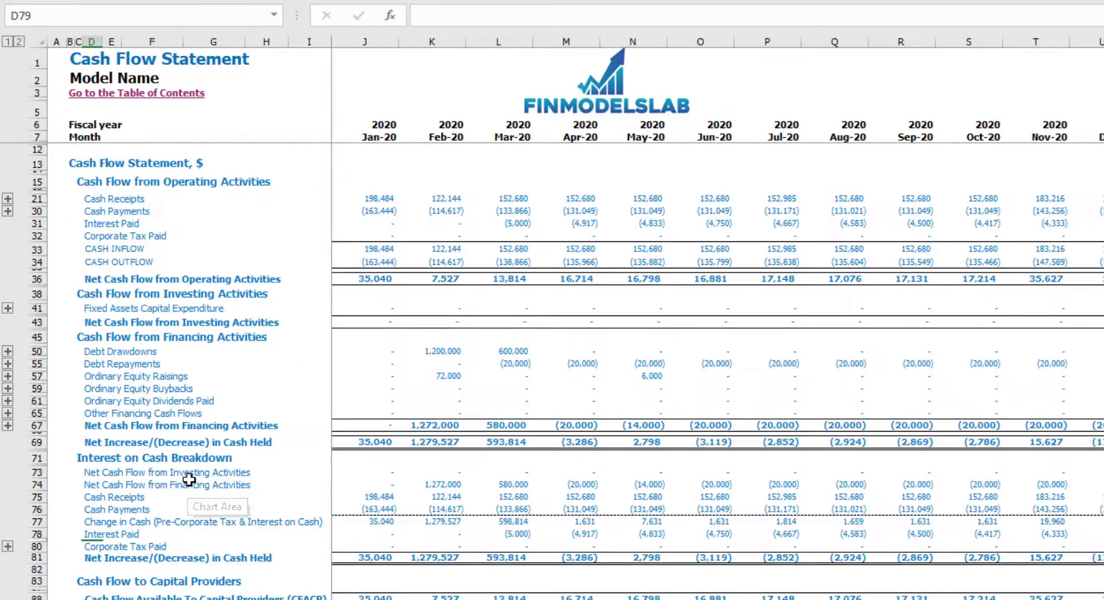
Step: Check the interest paid, debt drawdowns and debt repayments rows in the cash flow statement and the Debt row in the balance sheet
left_click(38, 223)
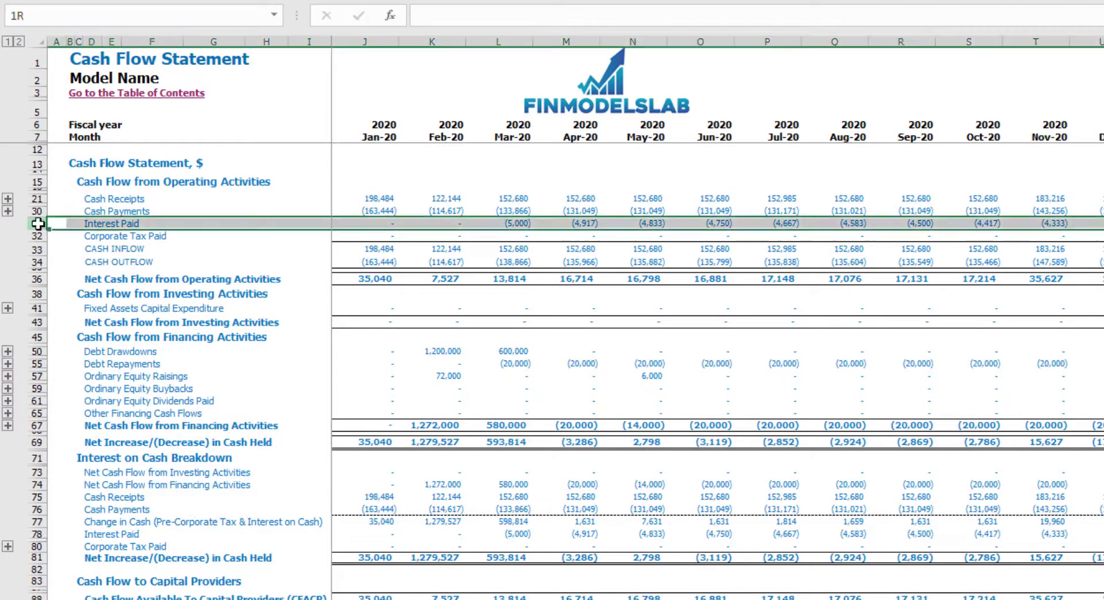
left_click(34, 352)
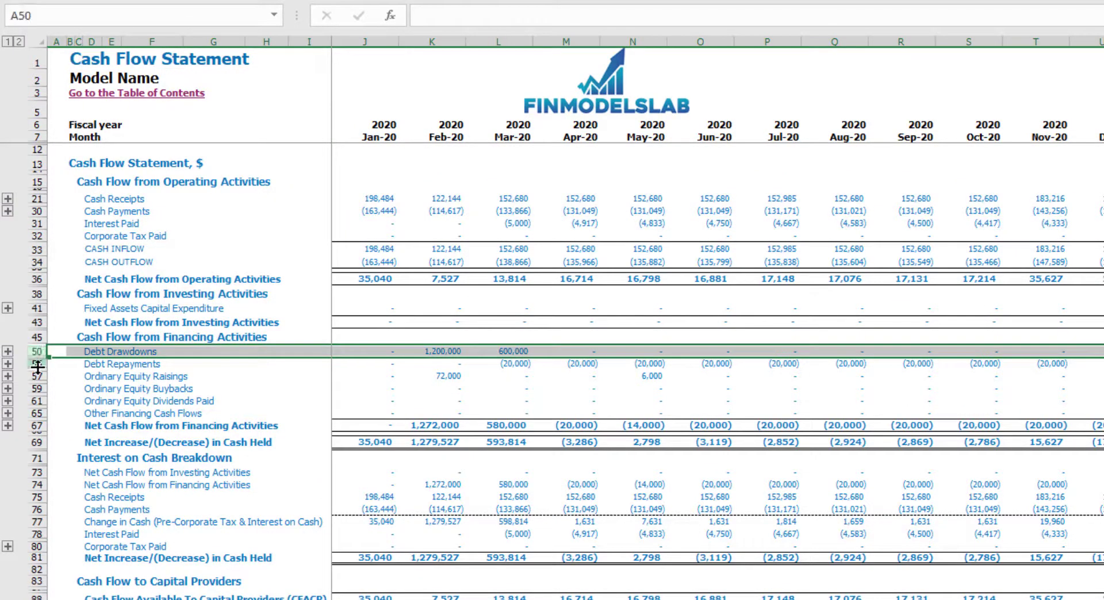
left_click(37, 364)
key("ctrl+Page_Up")
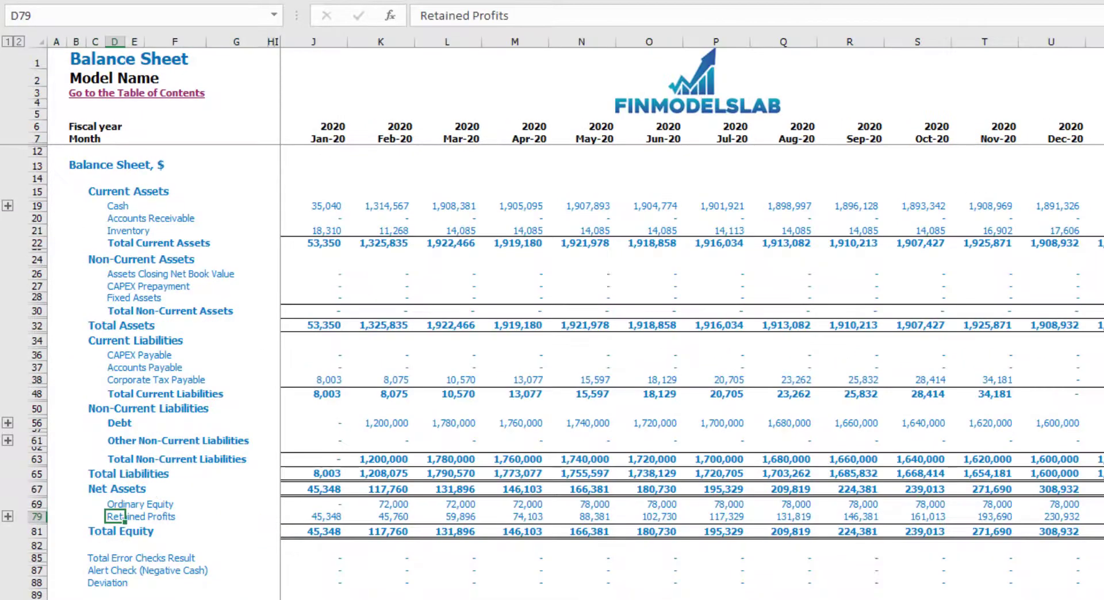
left_click(36, 423)
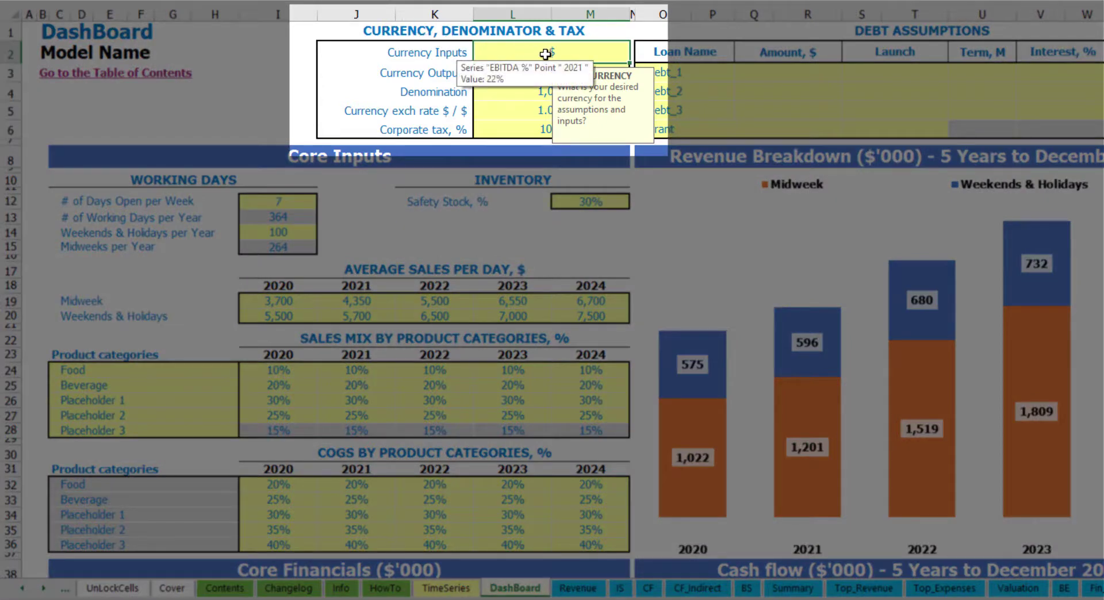
Step: Set the dashboard's input currency to USD and its output currency to EUR
left_click(259, 60)
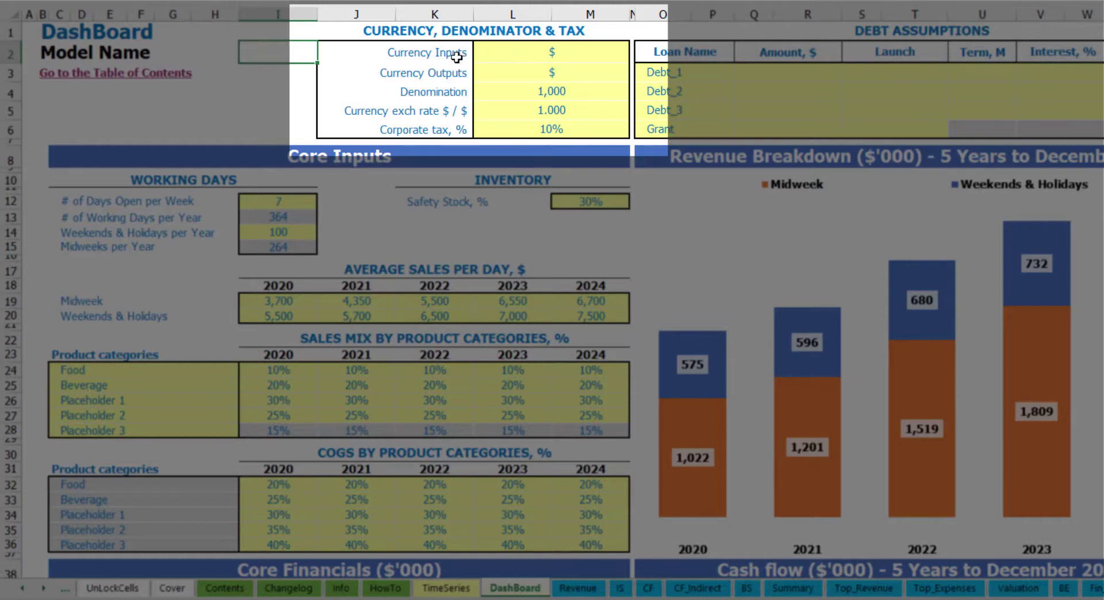
left_click(545, 54)
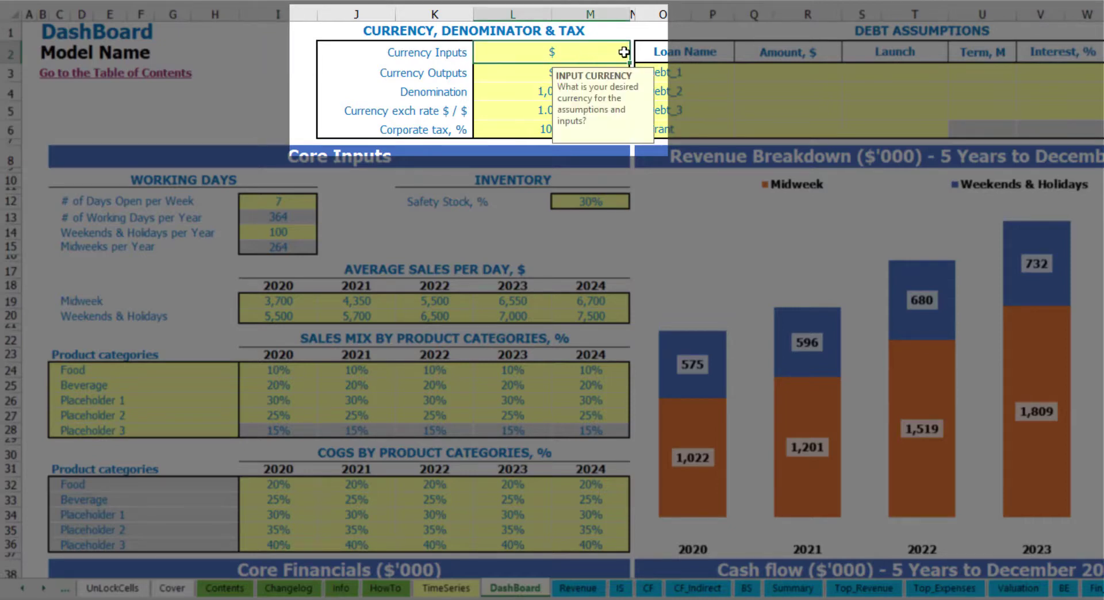
left_click(501, 73)
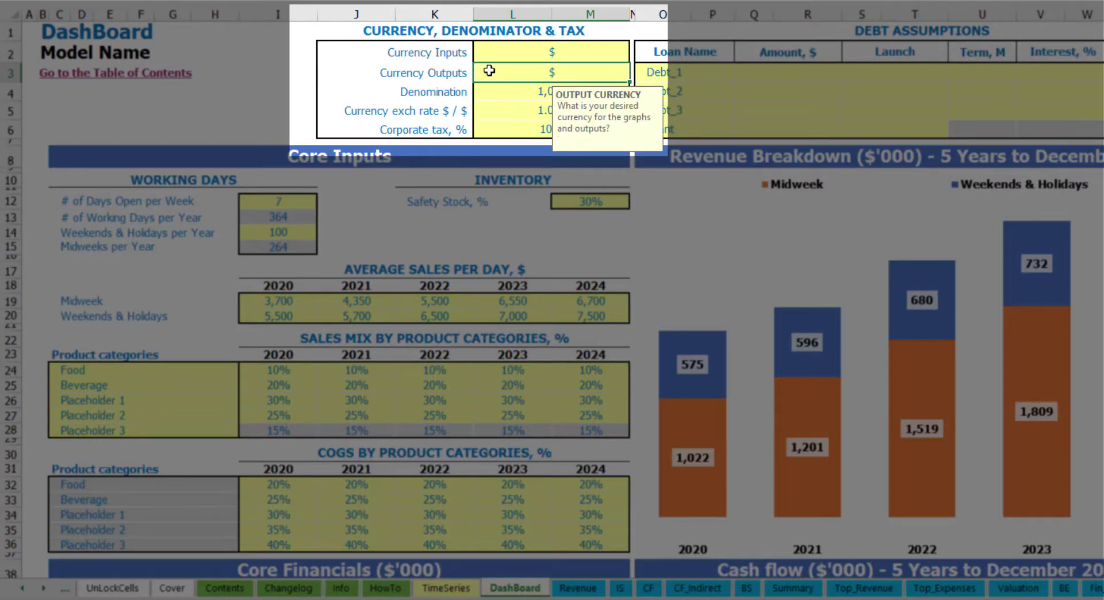
left_click(519, 56)
left_click(516, 73)
left_click(536, 54)
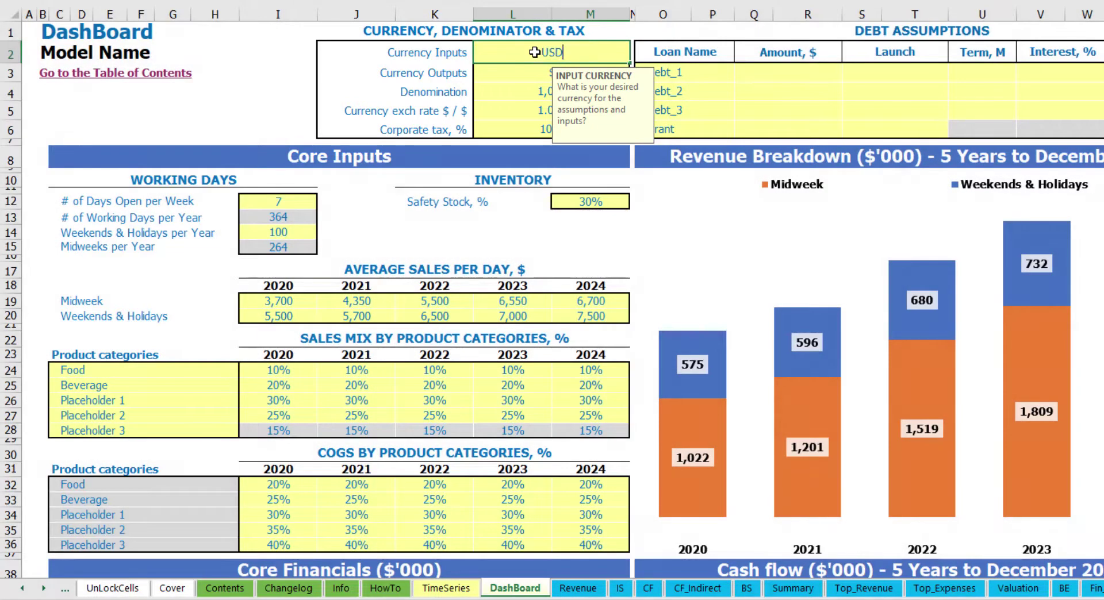
key("Return")
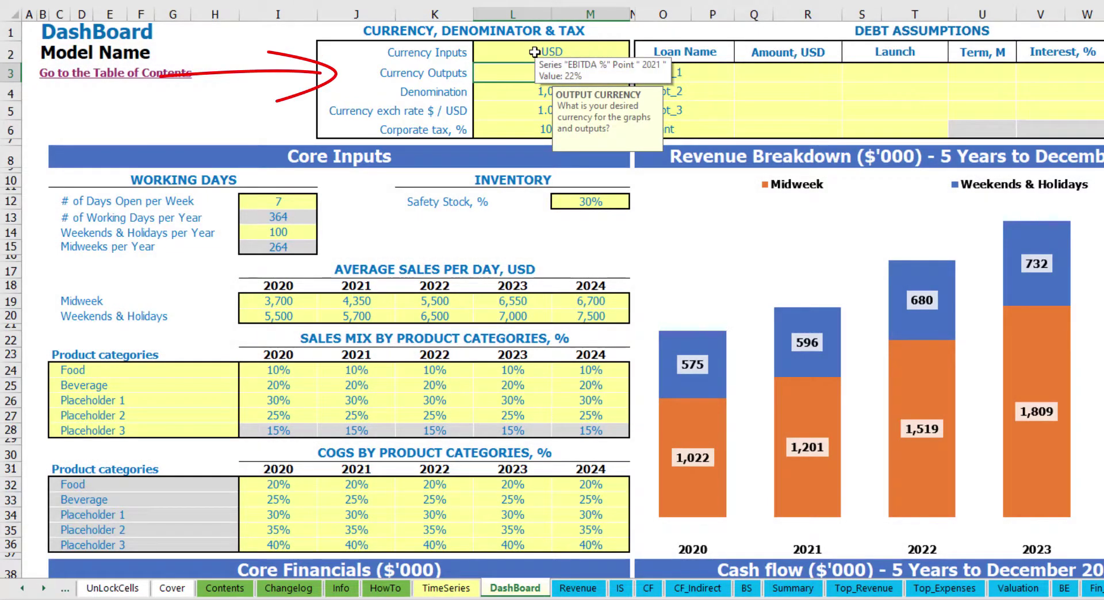
type("EUR")
key("Return")
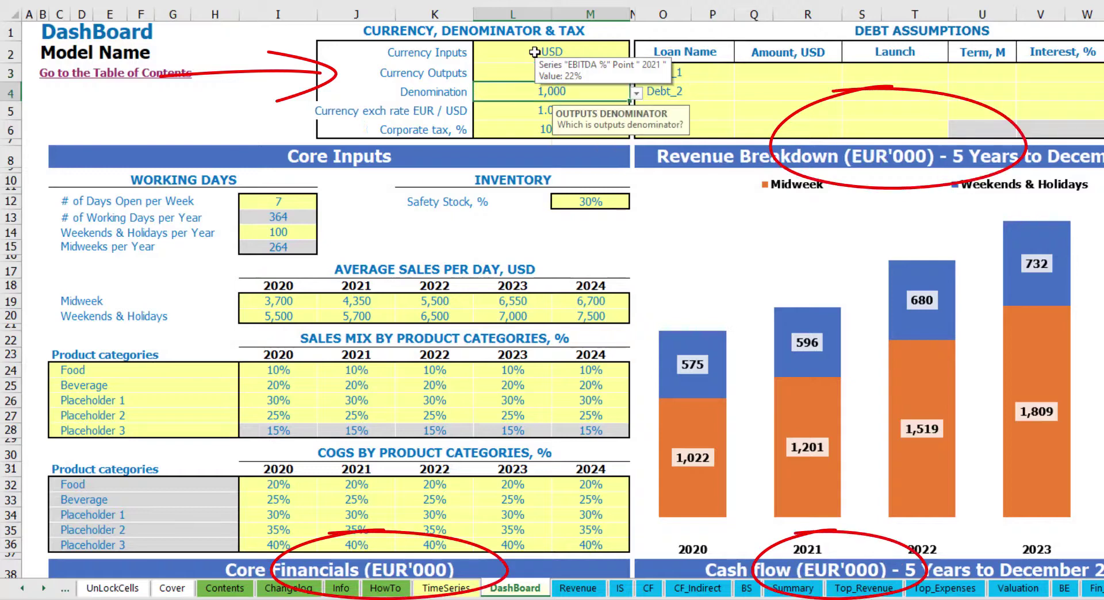
key("Return")
left_click(287, 76)
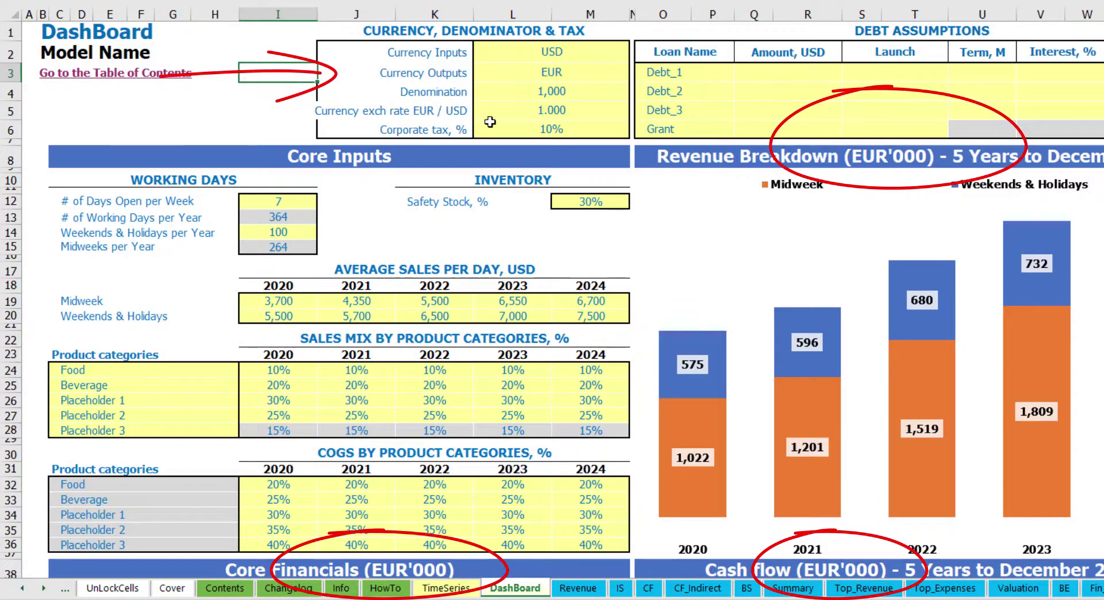
Step: Set the EUR / USD currency exchange rate to 1.2
left_click(533, 108)
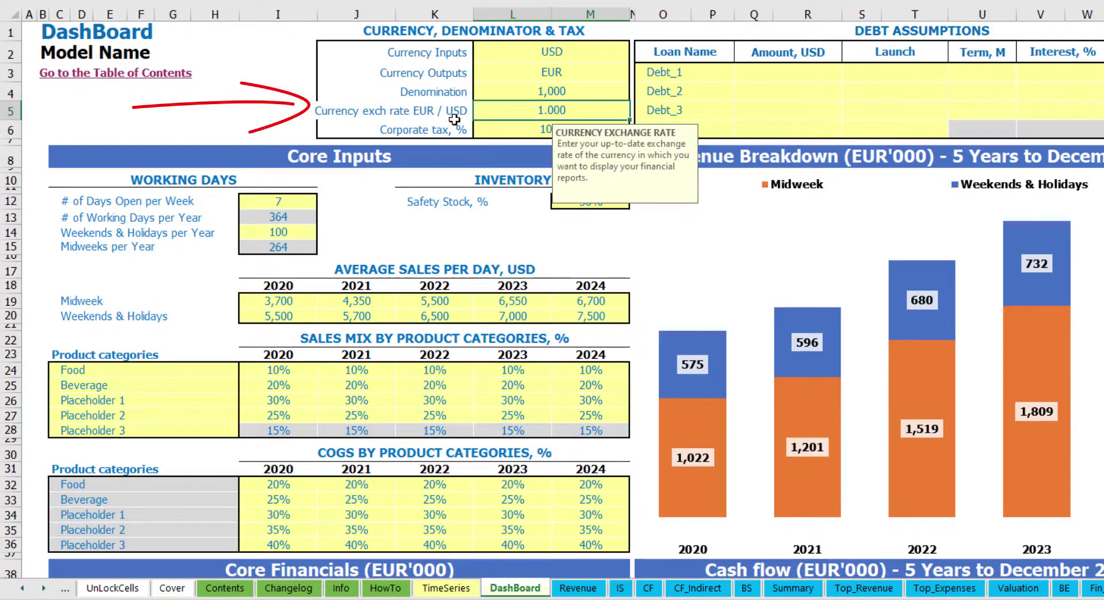
type("1.2")
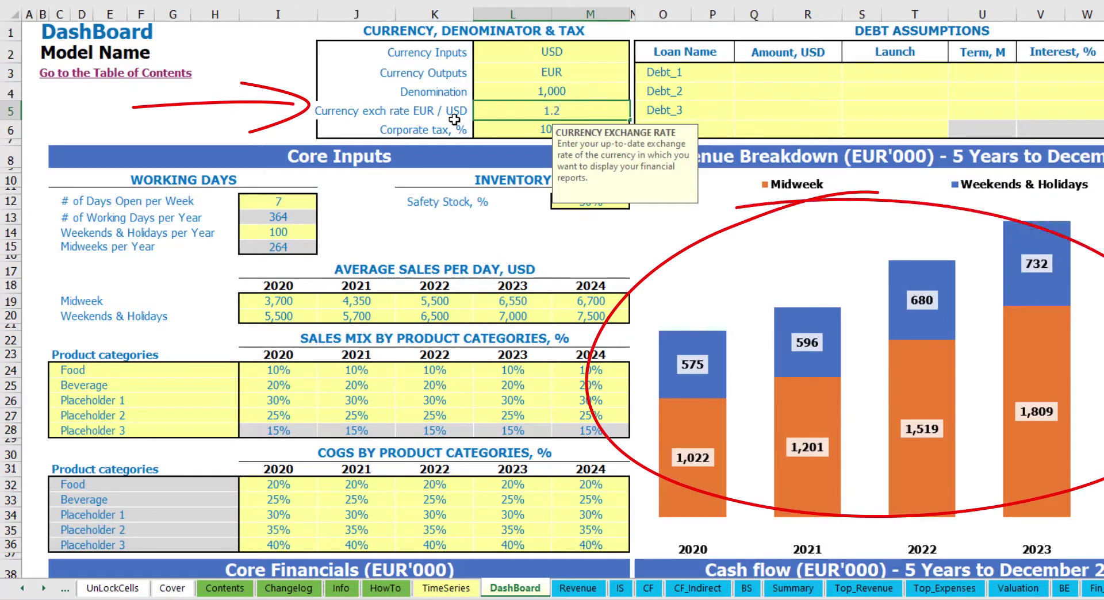
key("Return")
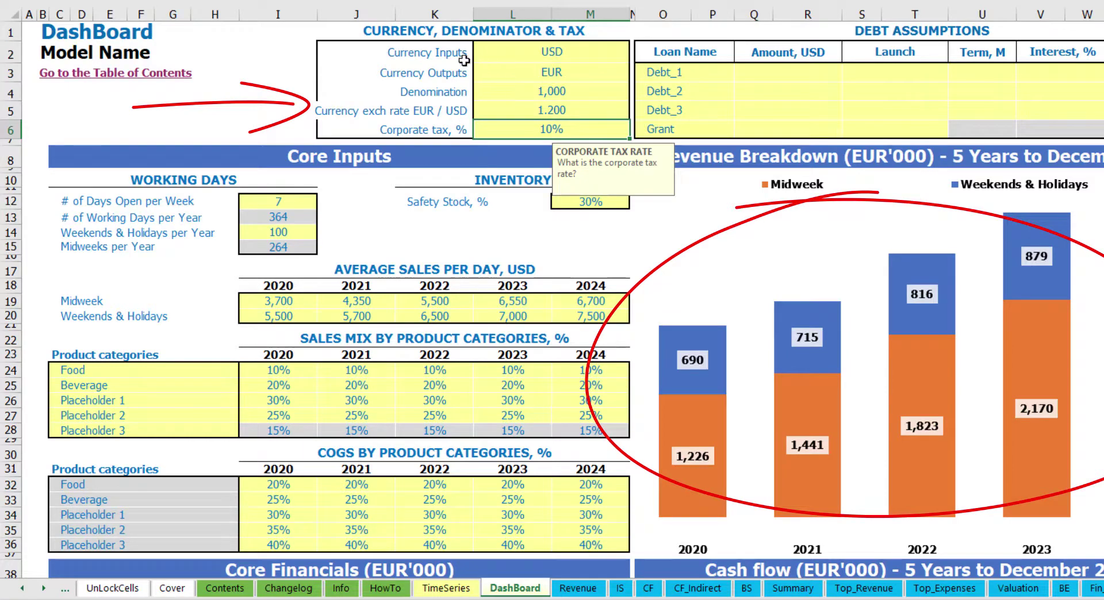
Step: Review the dashboard's currency, exchange rate and denomination settings, and check the currency labels on the Summary sheet
left_click(525, 51)
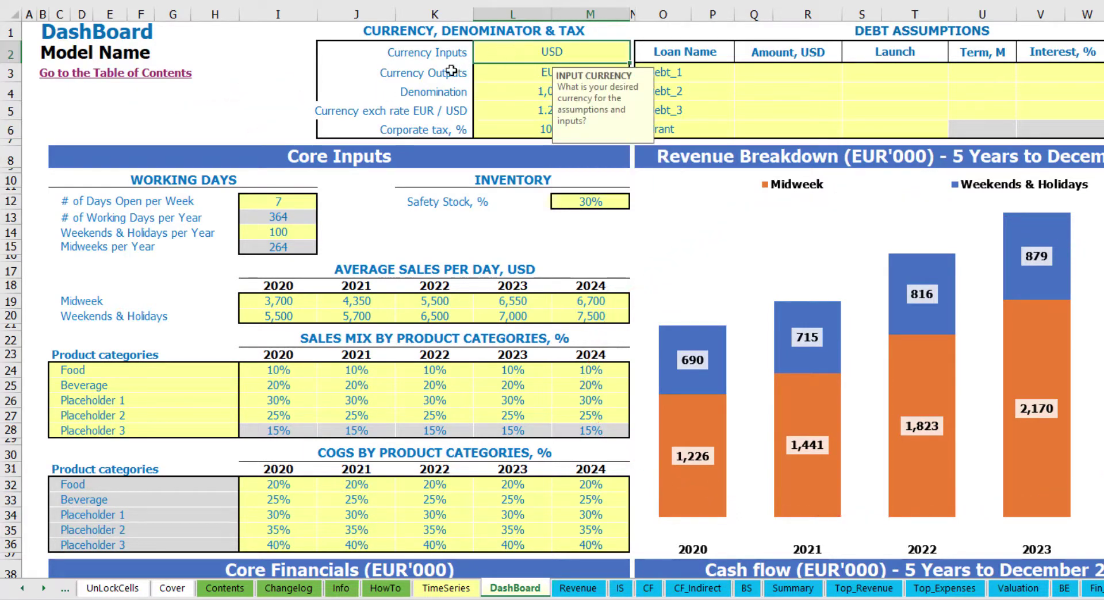
left_click(512, 73)
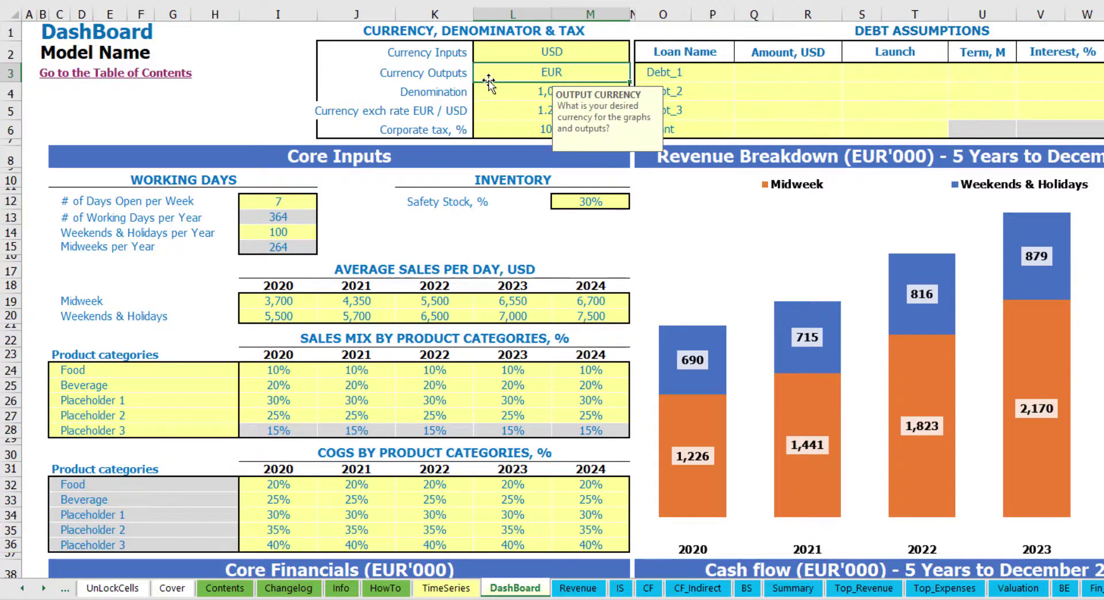
left_click(496, 111)
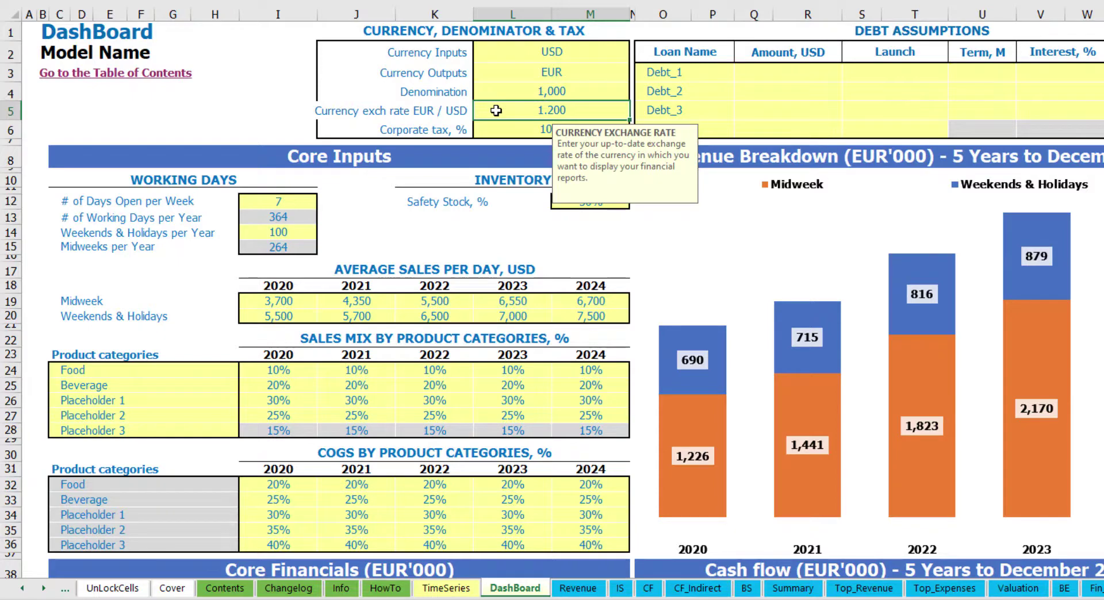
left_click(524, 86)
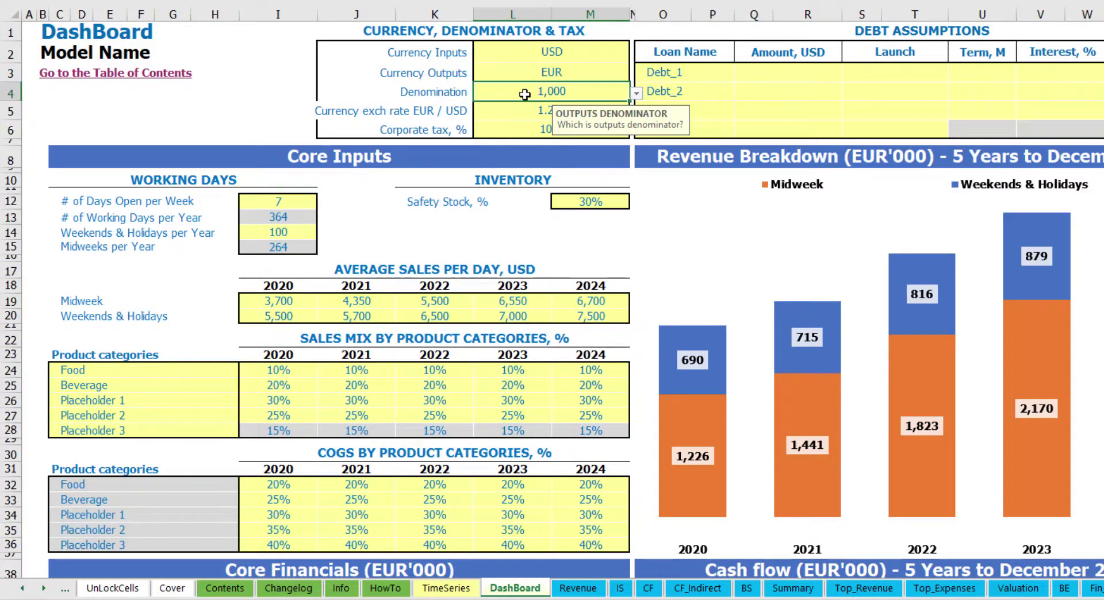
left_click(792, 587)
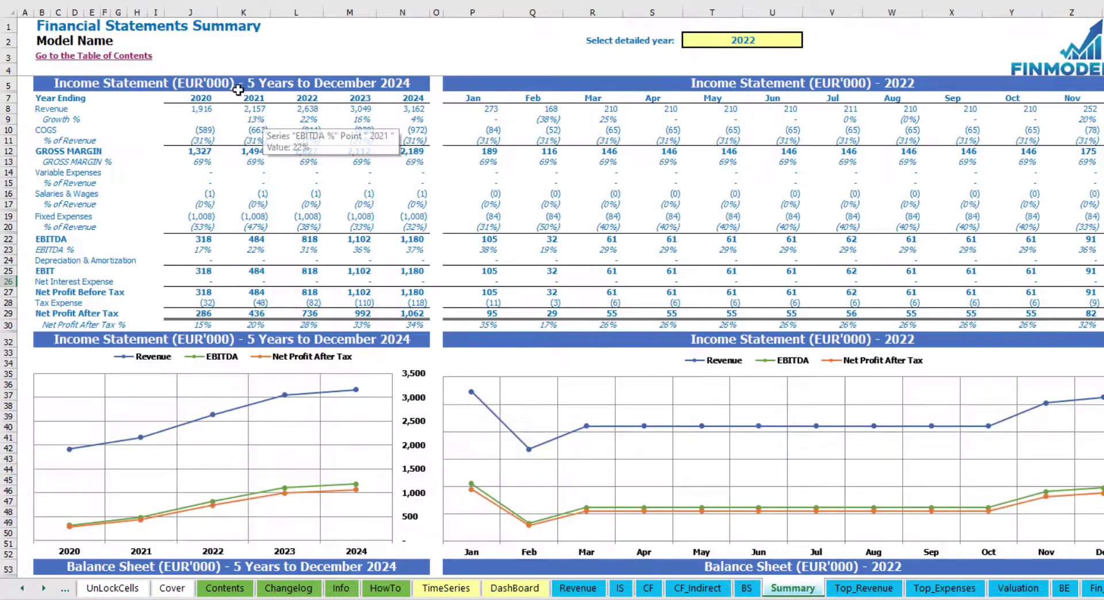
Step: Check the currency labels in the five-year and 2022 income statement headings on the Summary sheet
left_click(238, 85)
left_click(800, 82)
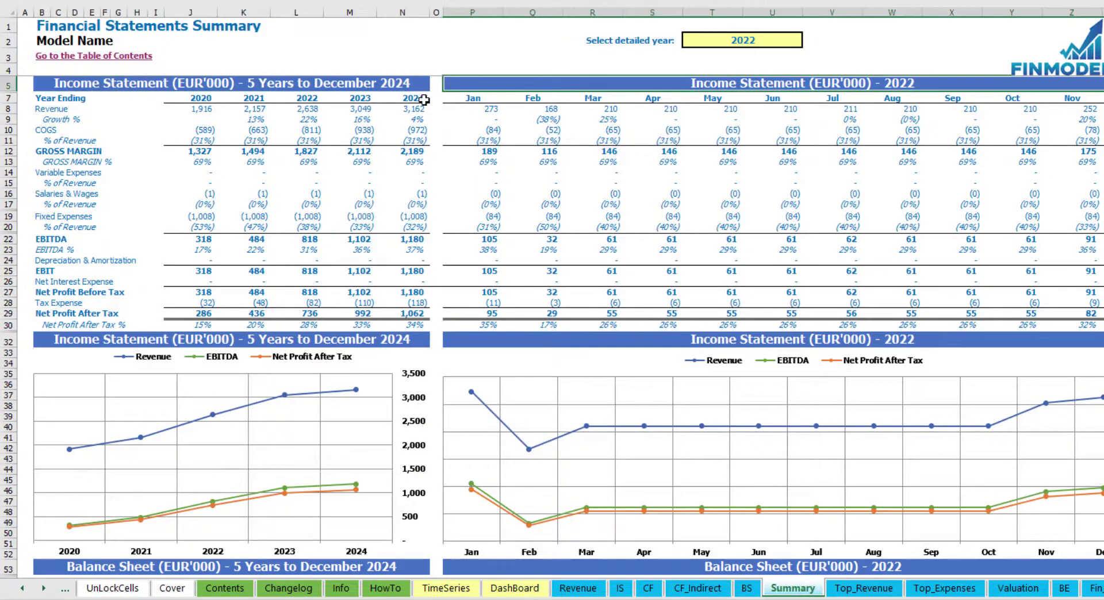
left_click(316, 82)
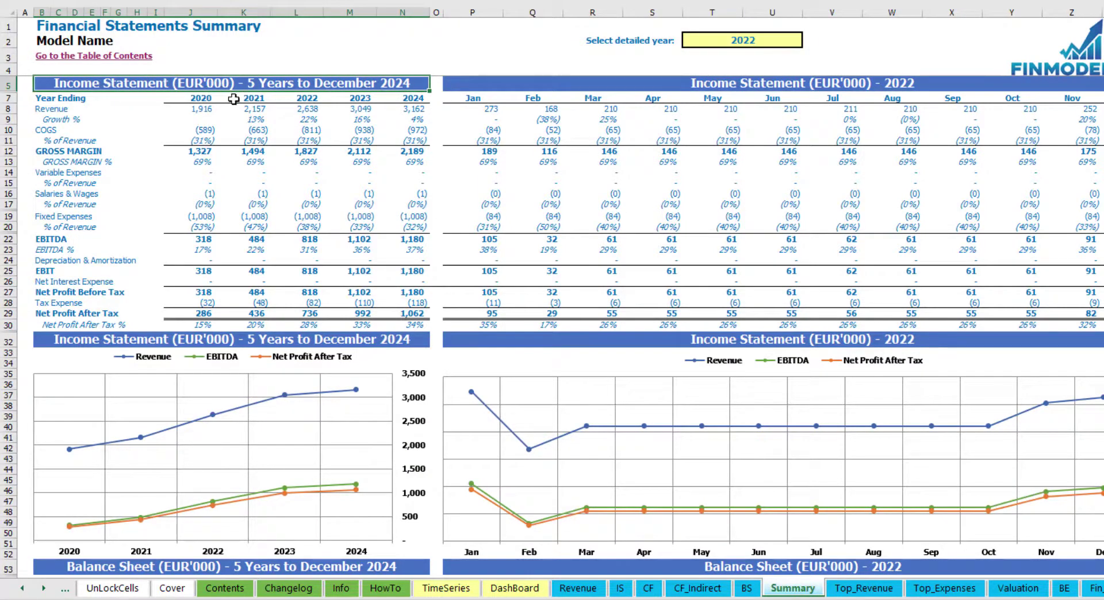
Step: Set the dashboard's denomination to 1,000,000 and check the income statement headings and figures on the Summary sheet
left_click(515, 587)
left_click(636, 93)
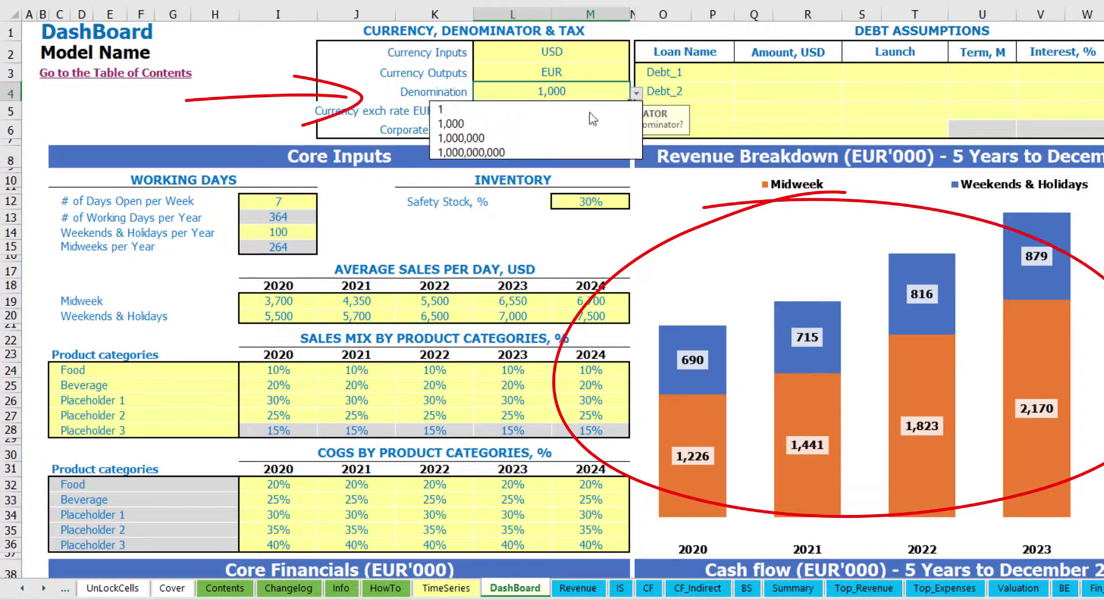
left_click(589, 138)
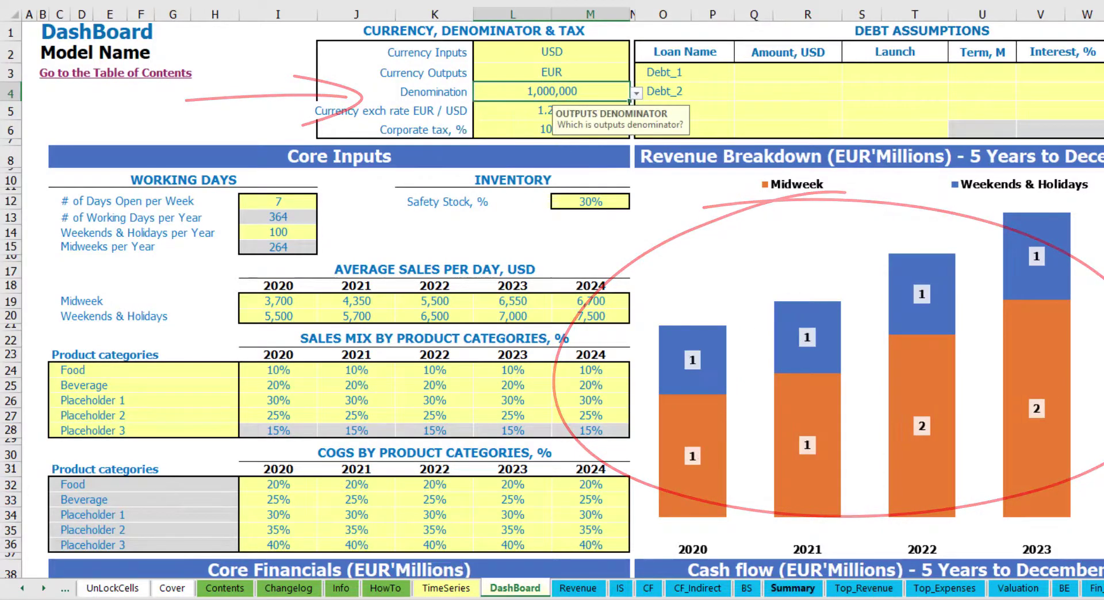
left_click(792, 588)
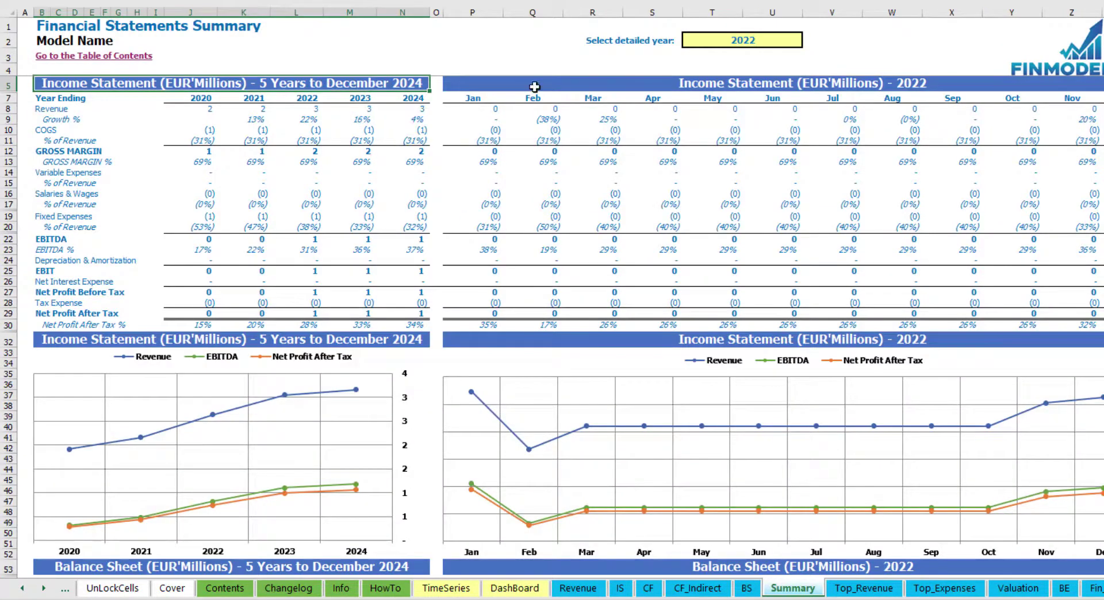
left_click(607, 82)
Step: Set the dashboard's denomination to 1 and view the income statement on the Summary sheet
left_click(514, 588)
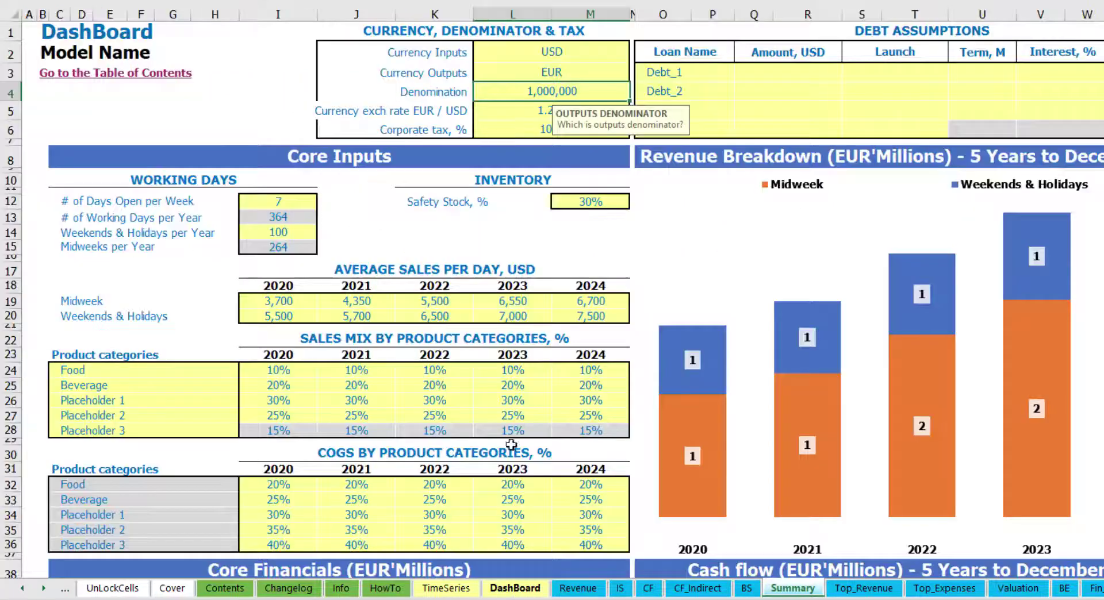
left_click(635, 92)
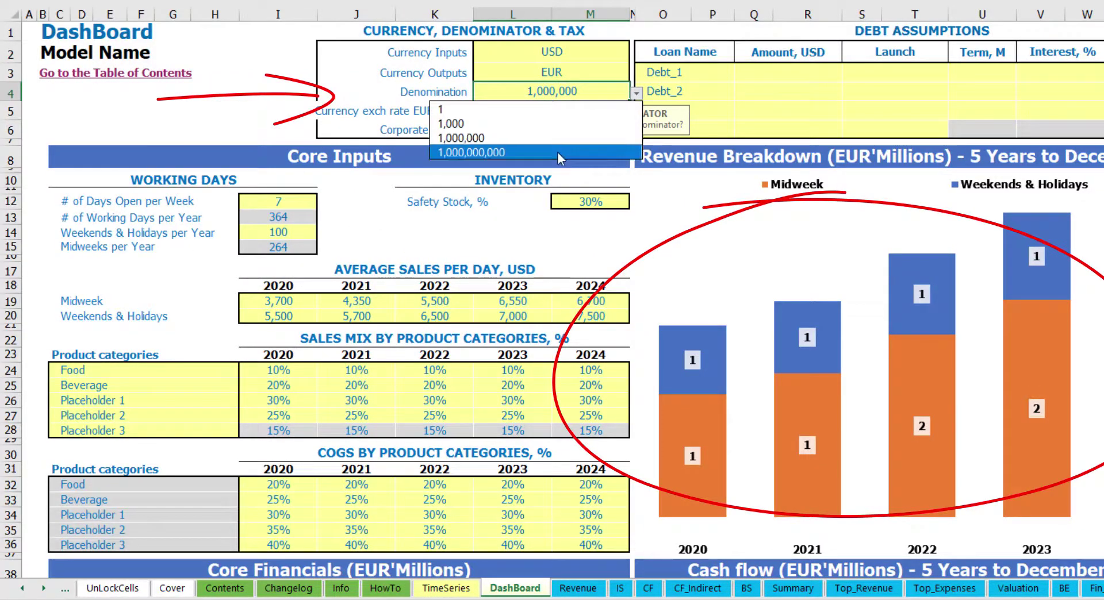
left_click(441, 109)
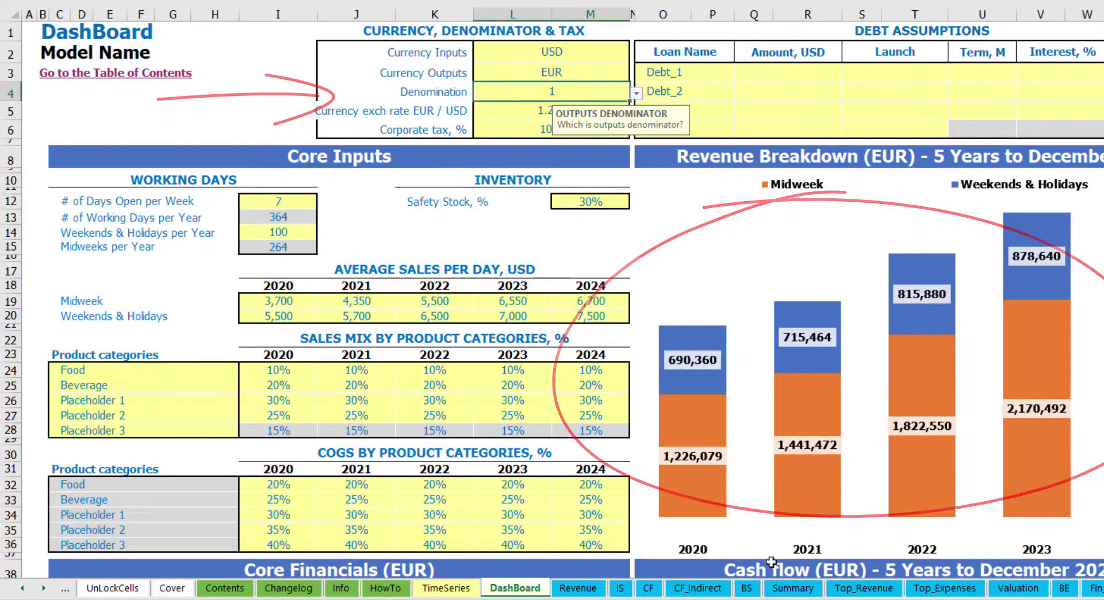
left_click(792, 588)
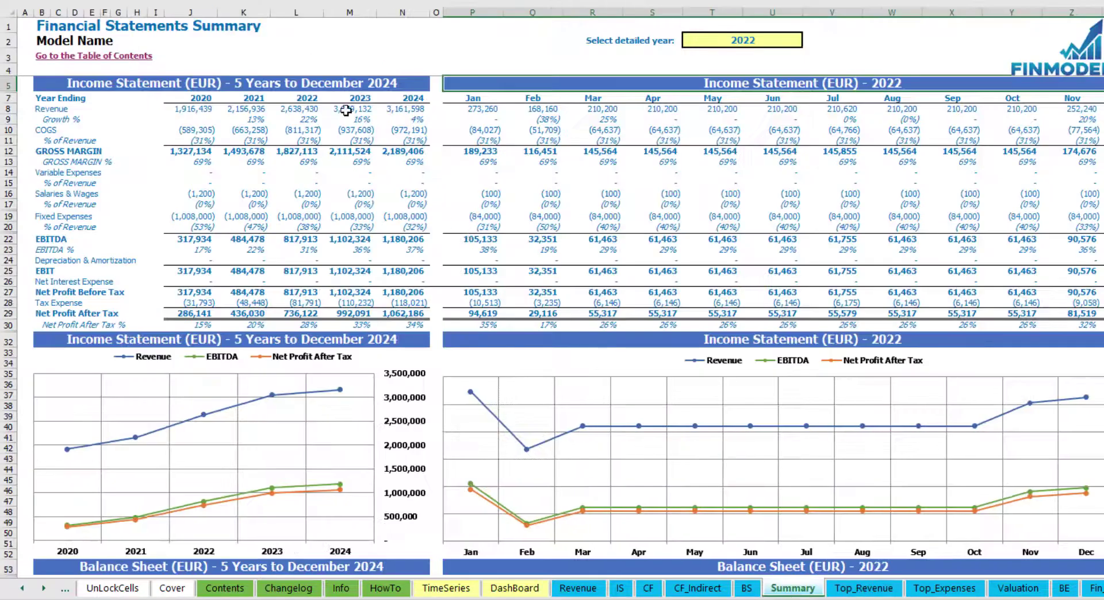
Step: Set the dashboard's corporate tax to 15% and check the Tax Expense row in the income statement
left_click(499, 589)
left_click(519, 122)
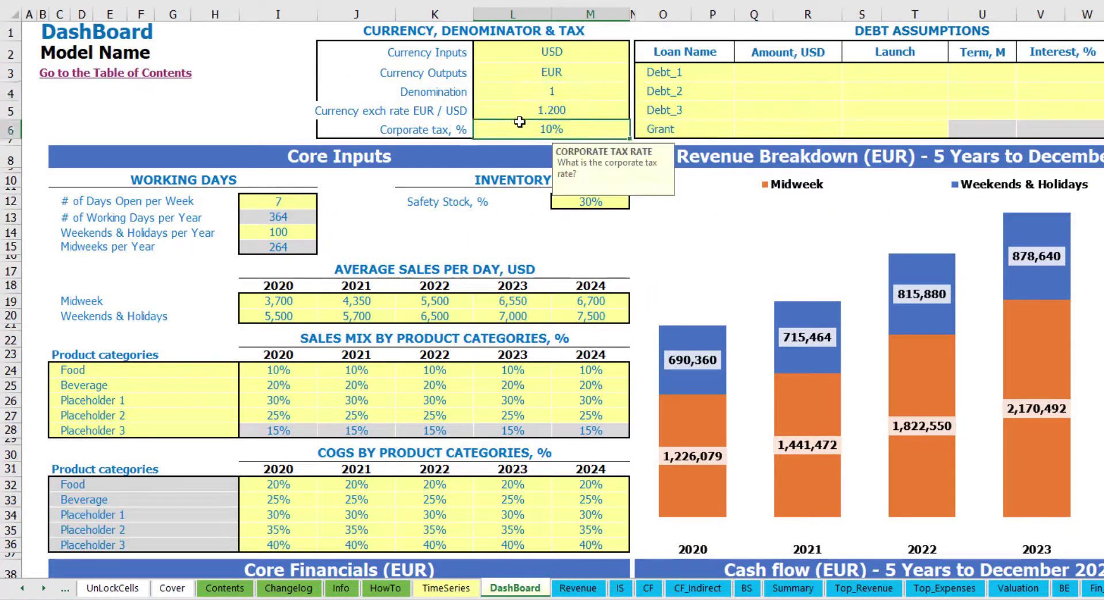
type("15")
key("Return")
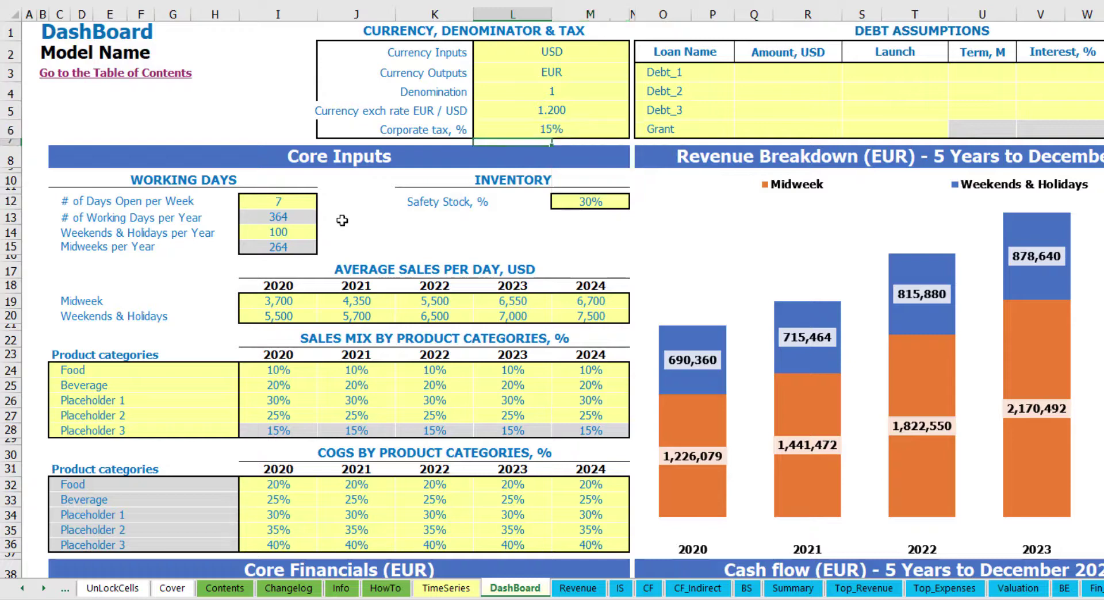
left_click(623, 588)
left_click(33, 342)
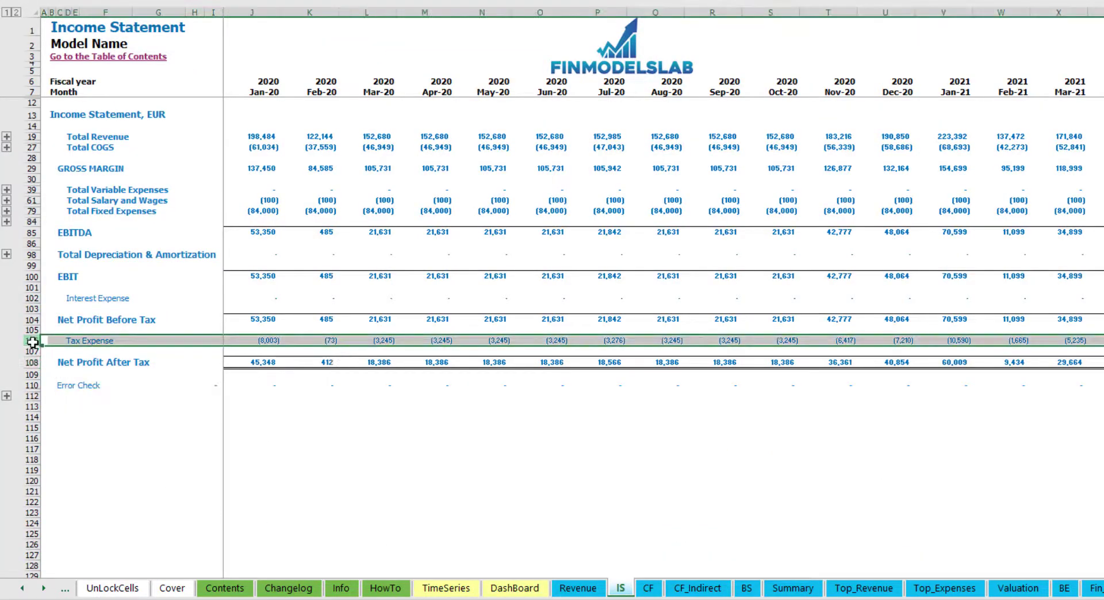